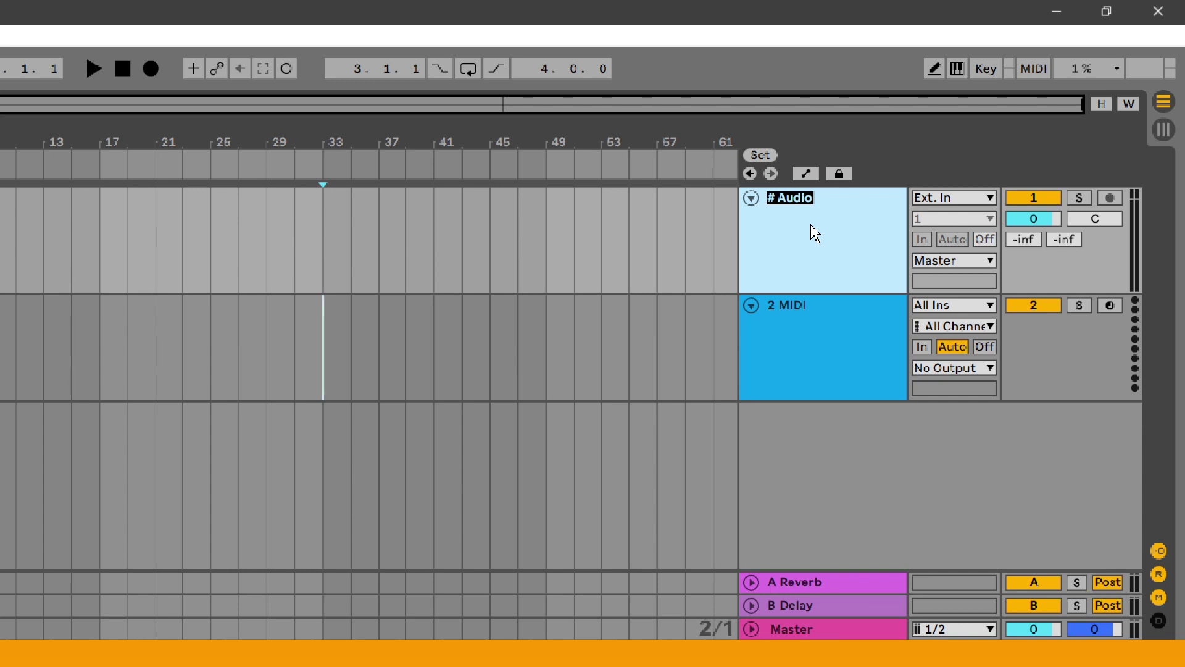
Step: Rename the first audio track as Pre-Master
text(Pre-Master)
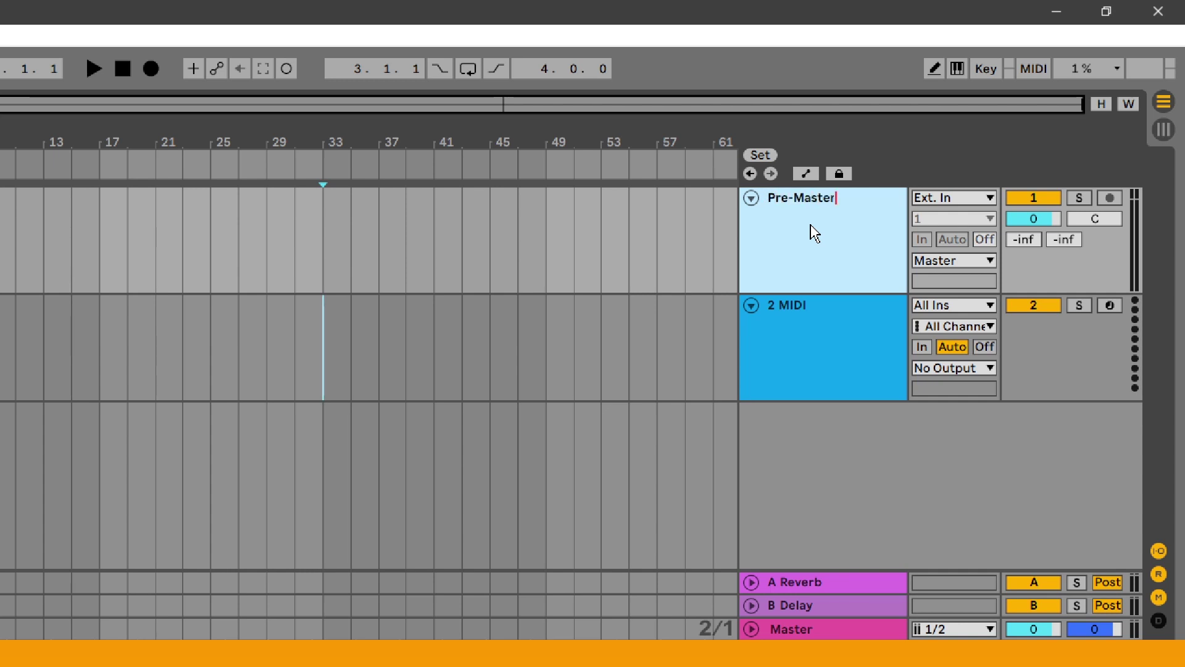
key(Return)
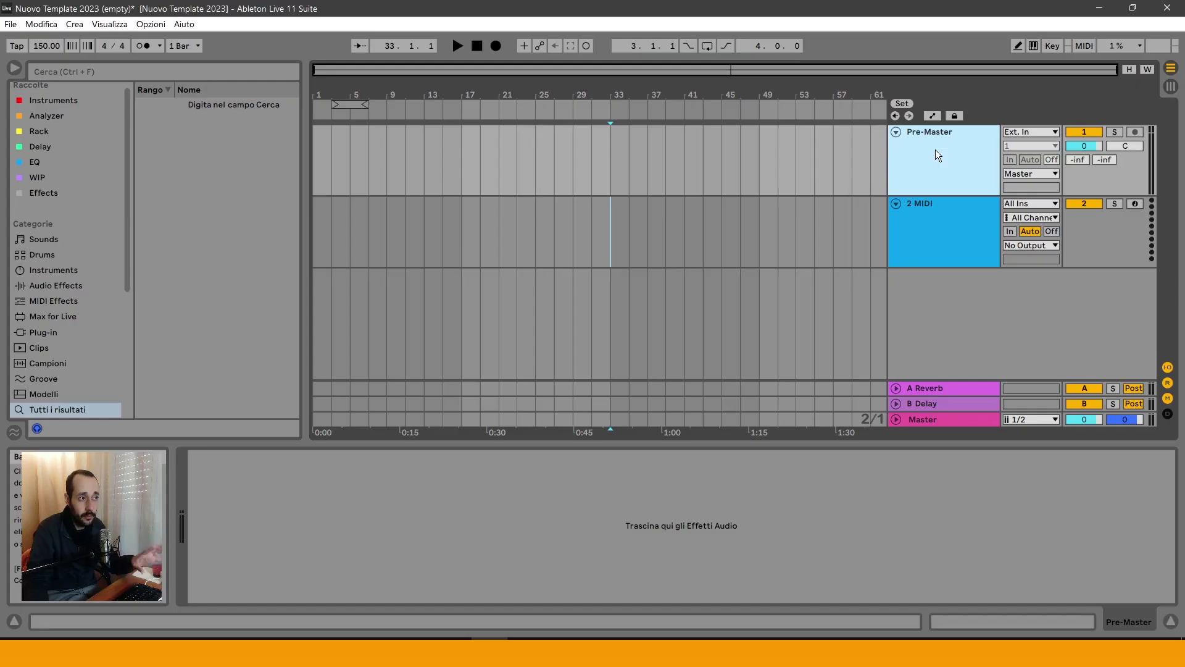
Step: Lower the Pre-Master track's volume to -9.9 and reset it to 0
drag(1084, 147, 1084, 169)
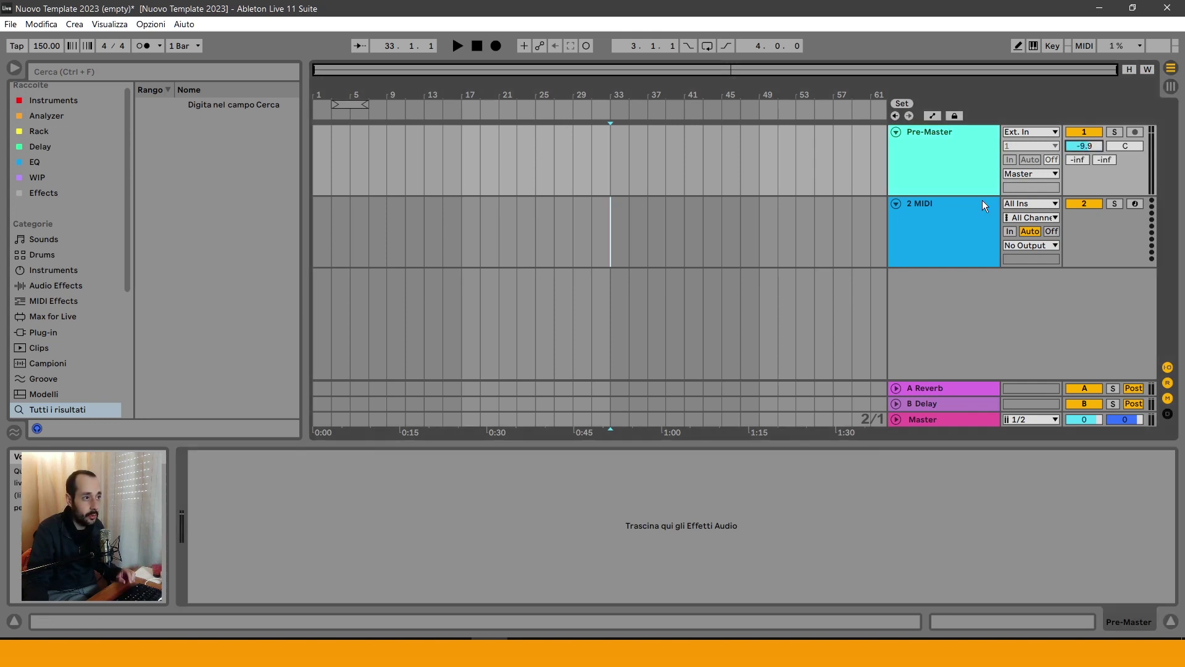
double_click(1085, 147)
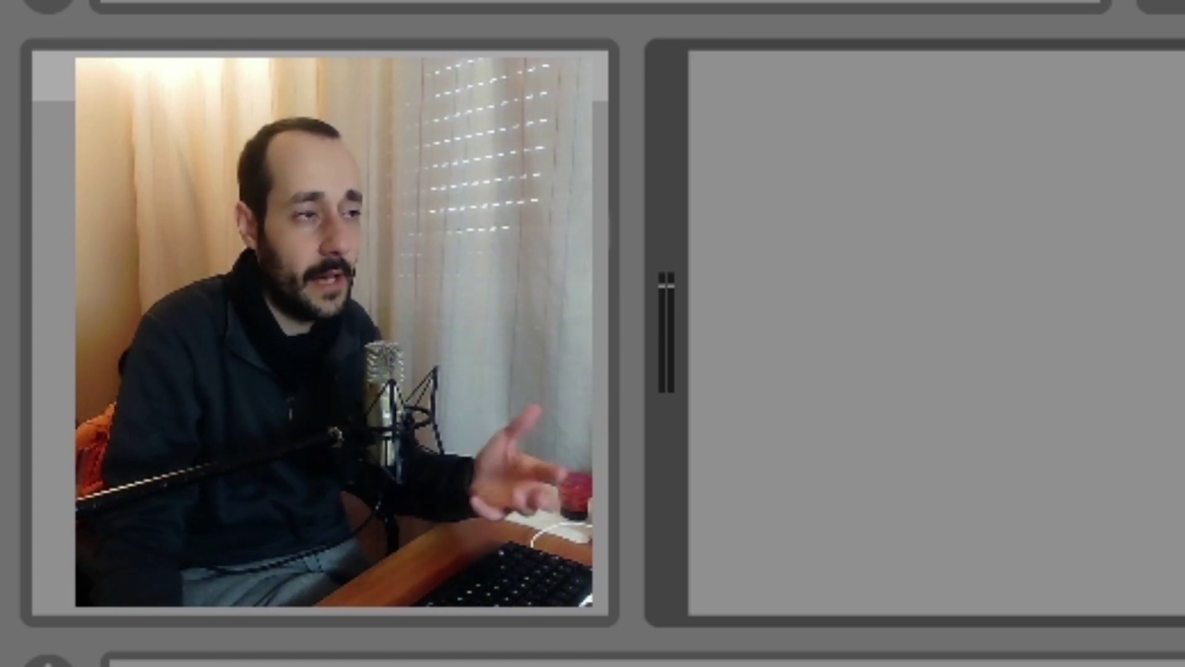
click(1167, 5)
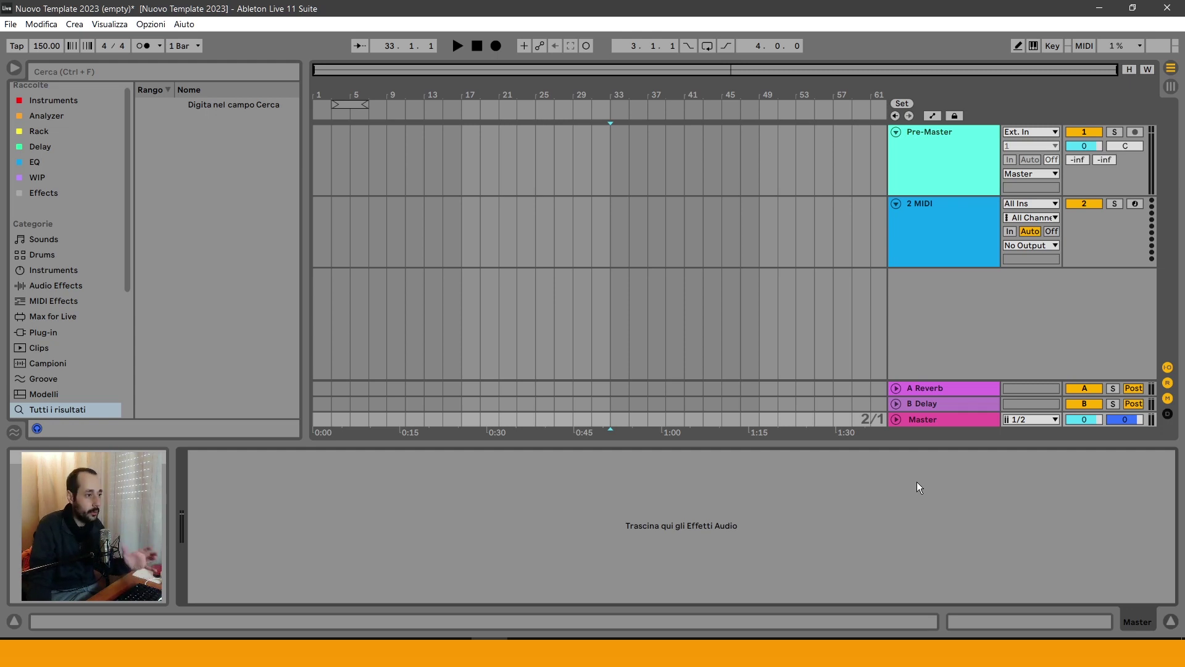
click(938, 410)
click(940, 423)
click(949, 490)
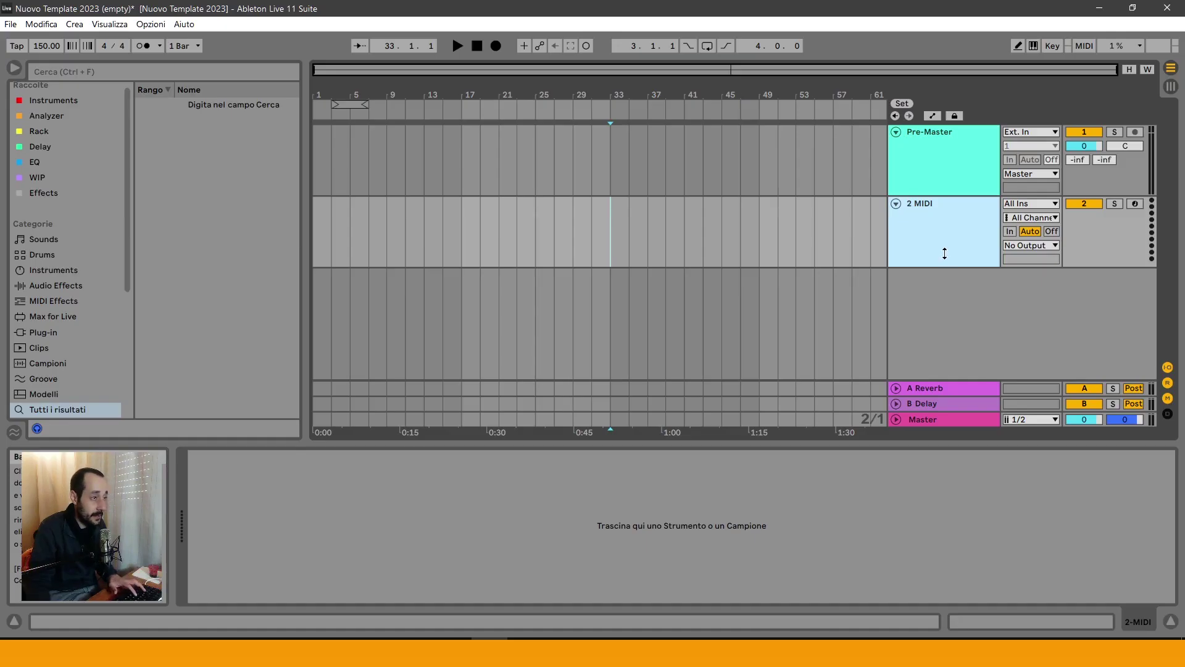
Step: Group the MIDI track and rename the new group as Drums
key(ctrl+g)
click(945, 240)
key(ctrl+r)
text(Su)
key(BackSpace)
key(BackSpace)
text(Drums)
key(Return)
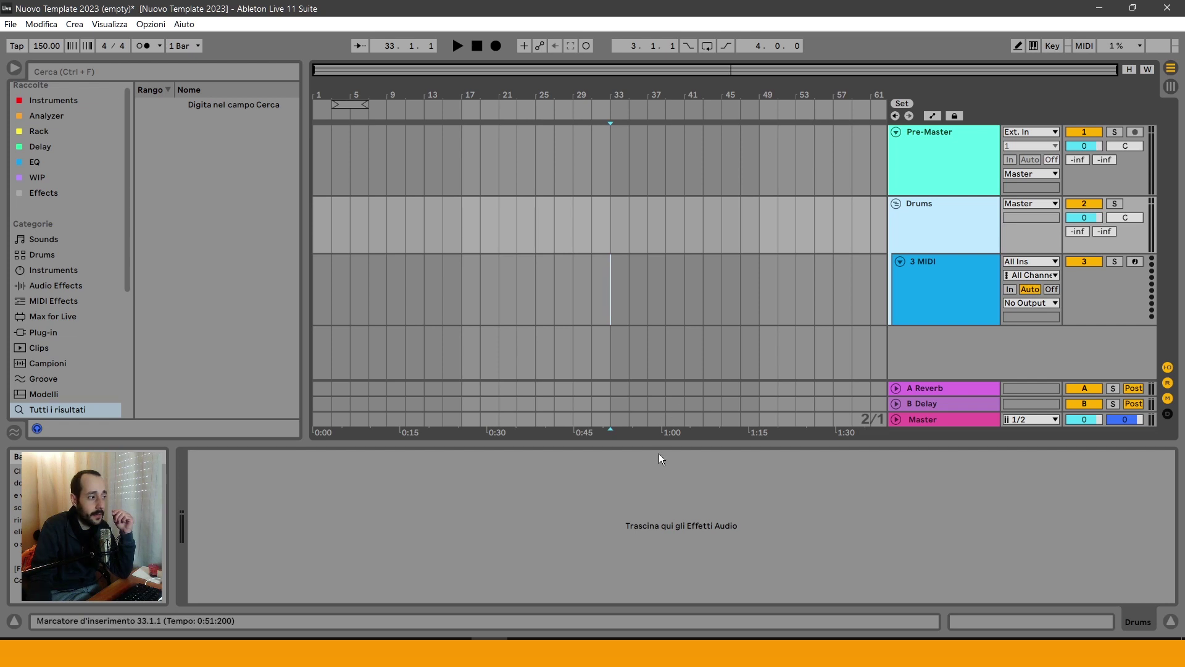
Step: Delete the Drums group together with the MIDI track inside it
click(655, 531)
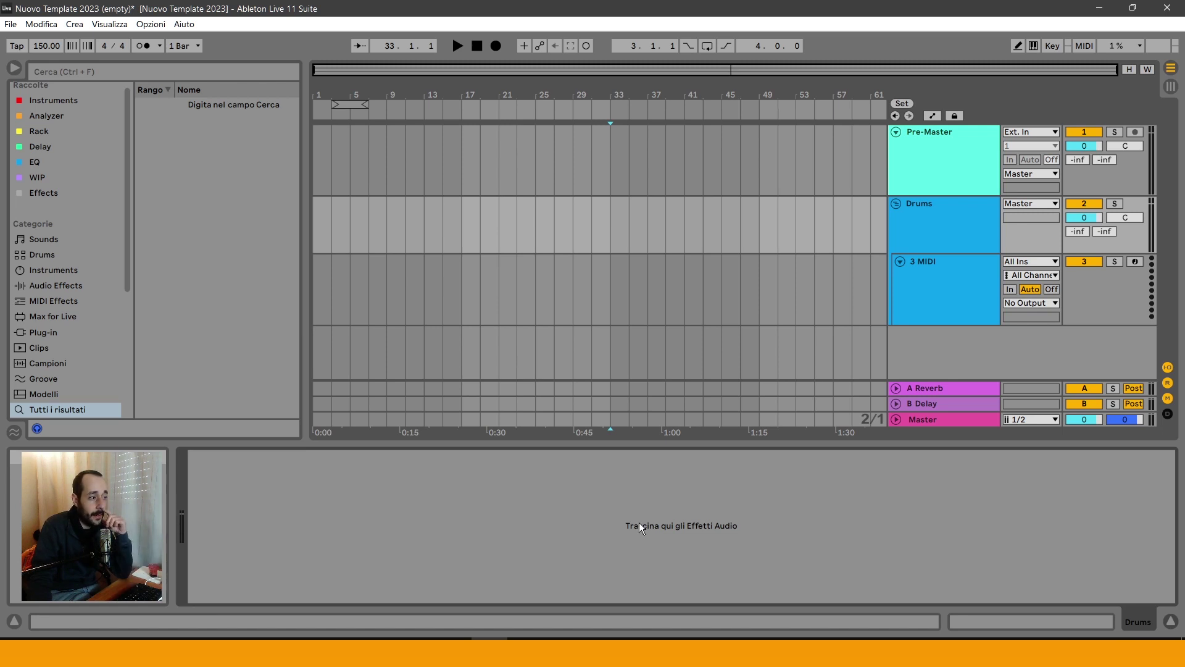
click(947, 278)
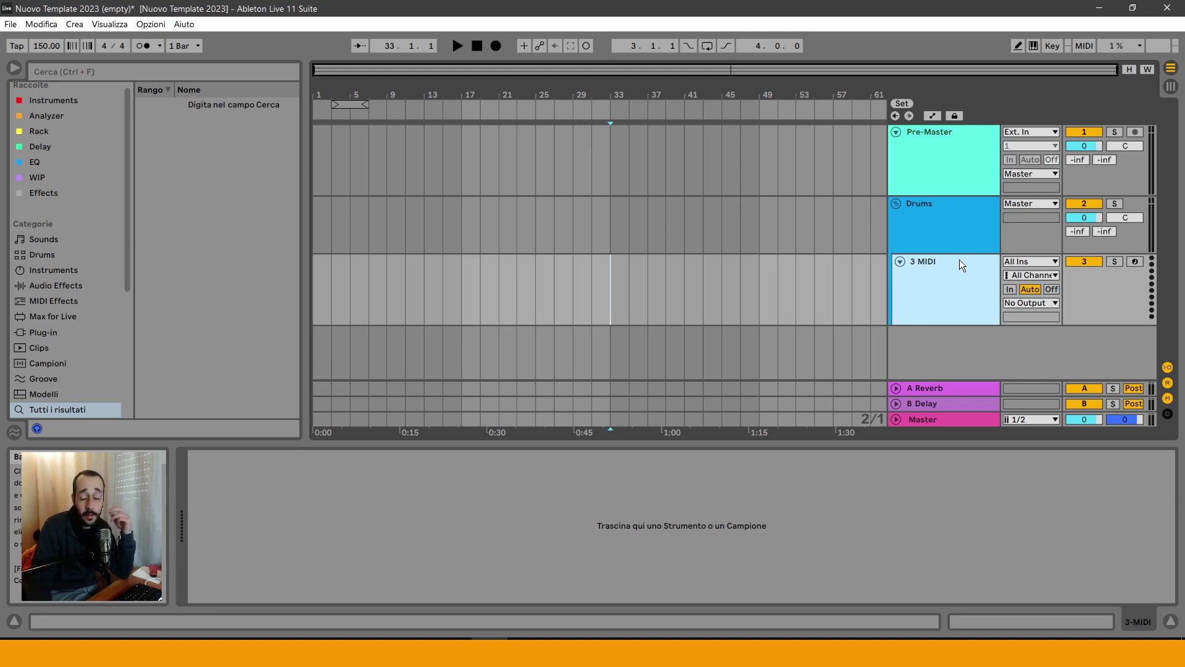
click(961, 237)
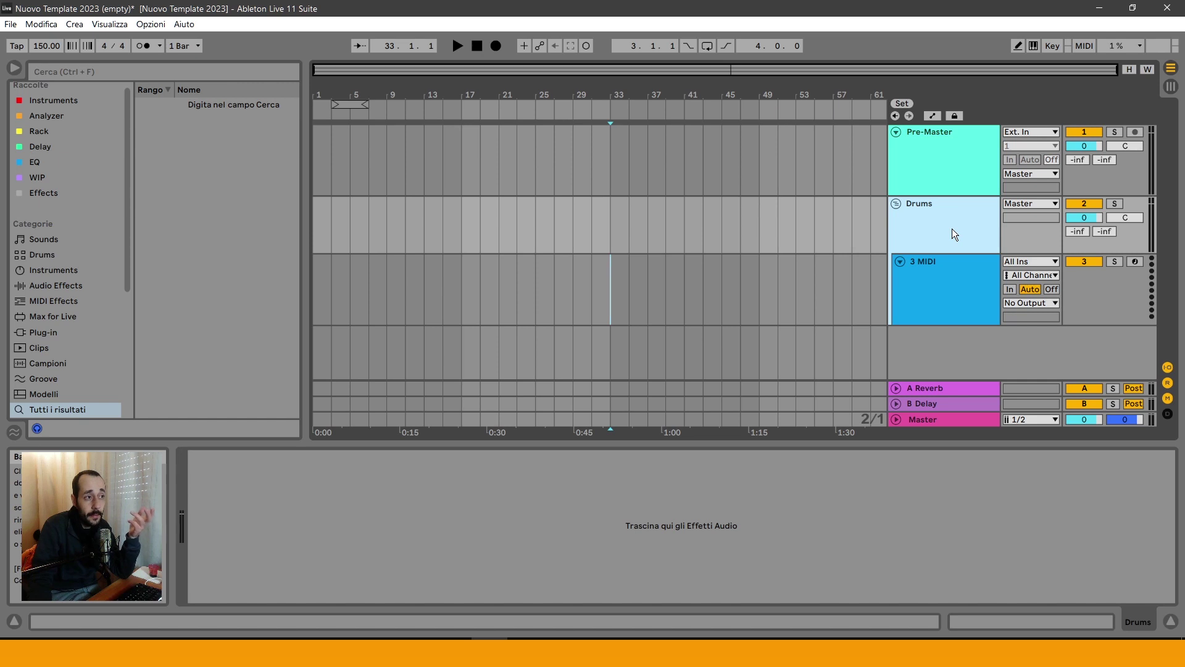
key(Delete)
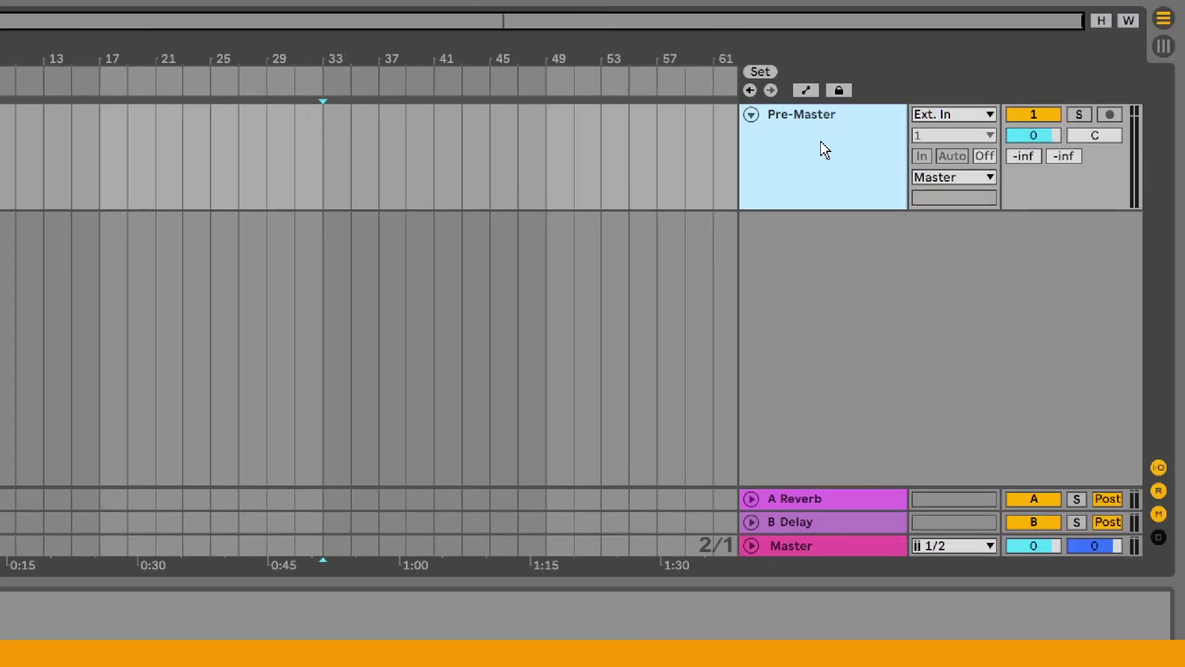
Step: Insert an audio track below Pre-Master and rename it as Sidechain
right_click(822, 142)
click(799, 138)
right_click(804, 146)
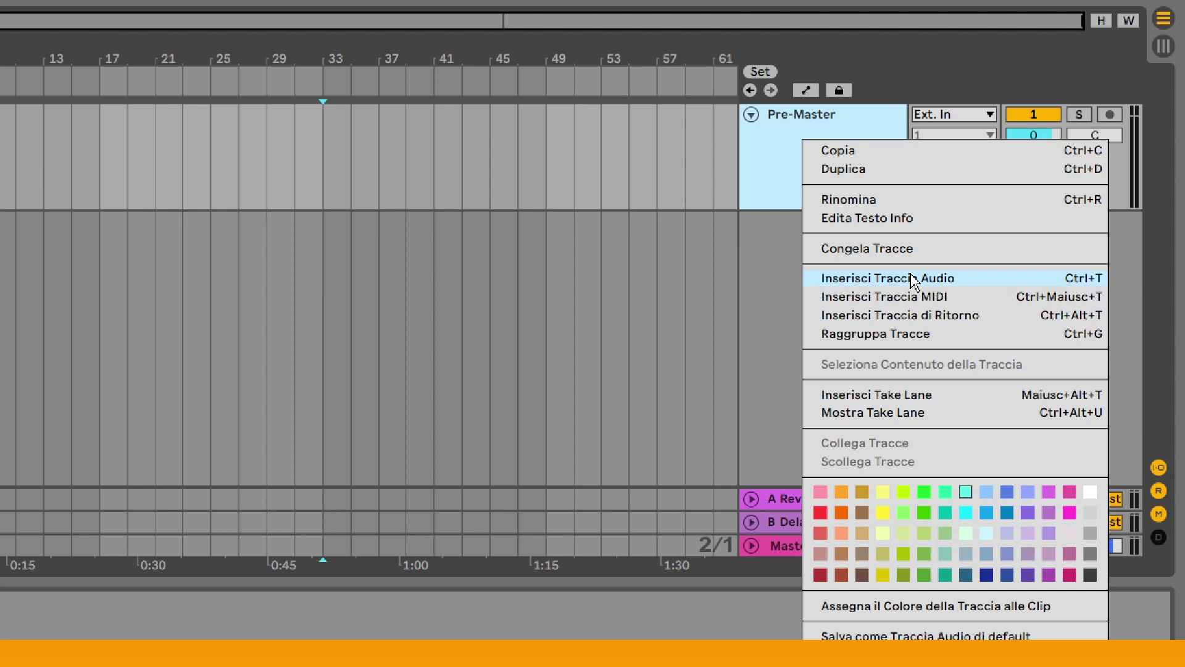
click(982, 287)
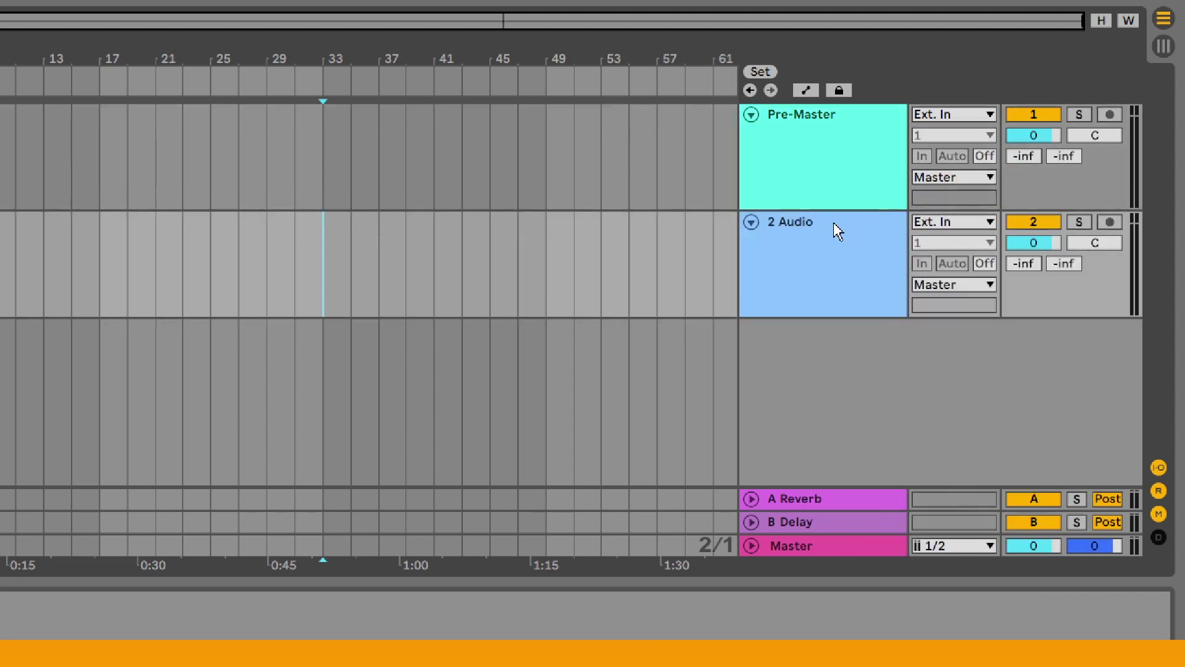
click(833, 229)
key(ctrl+r)
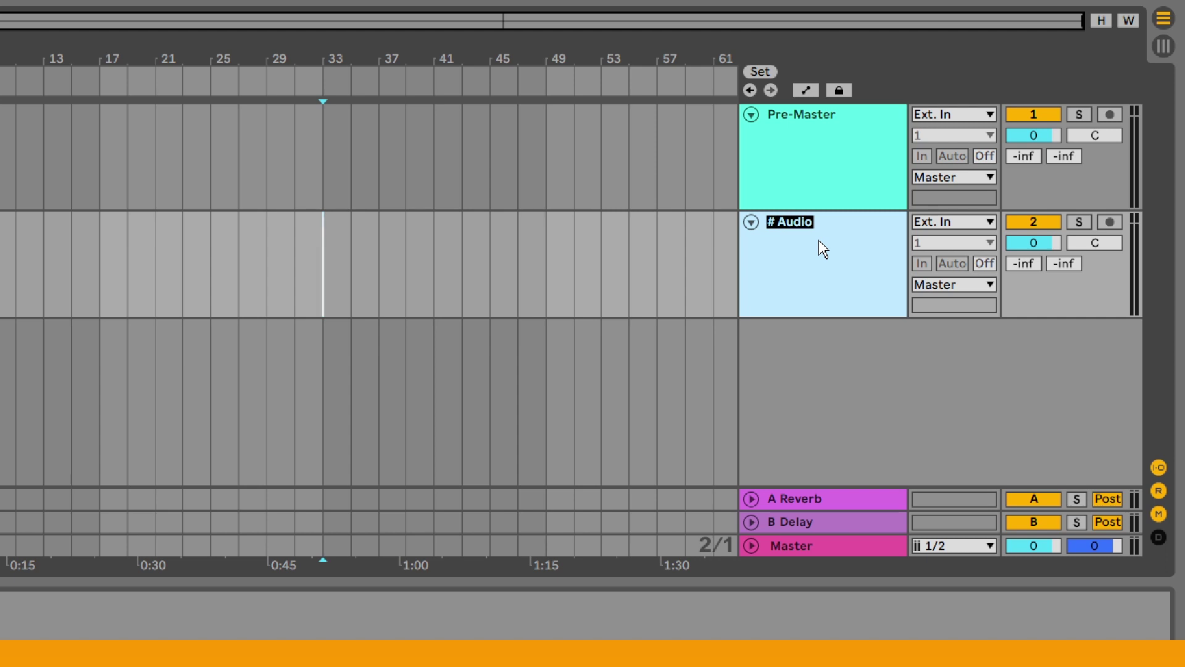
text(S)
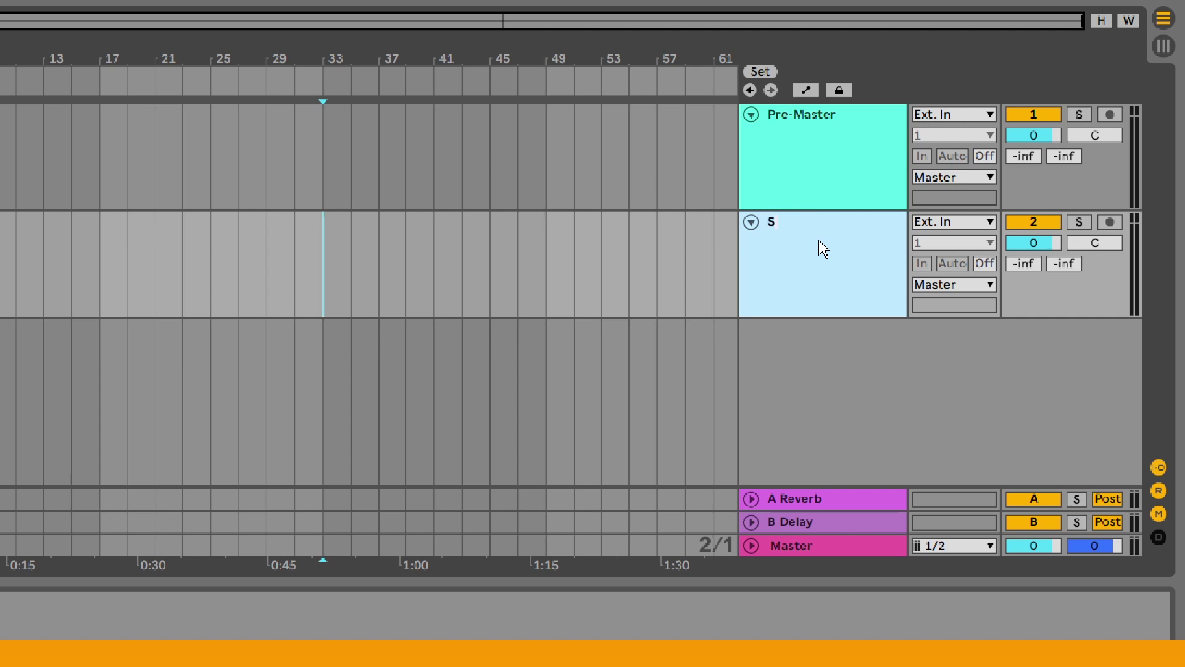
text(idechain)
key(Return)
Step: Insert another audio track below Sidechain and rename it as Resampling
key(ctrl+t)
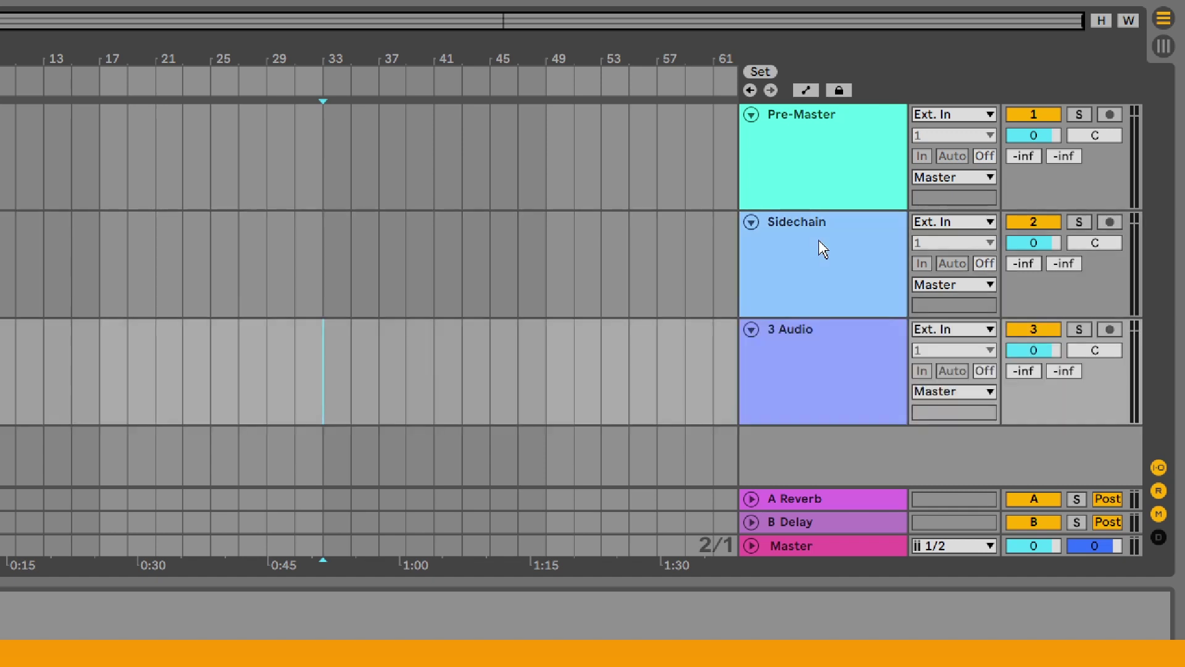
click(811, 348)
key(ctrl+r)
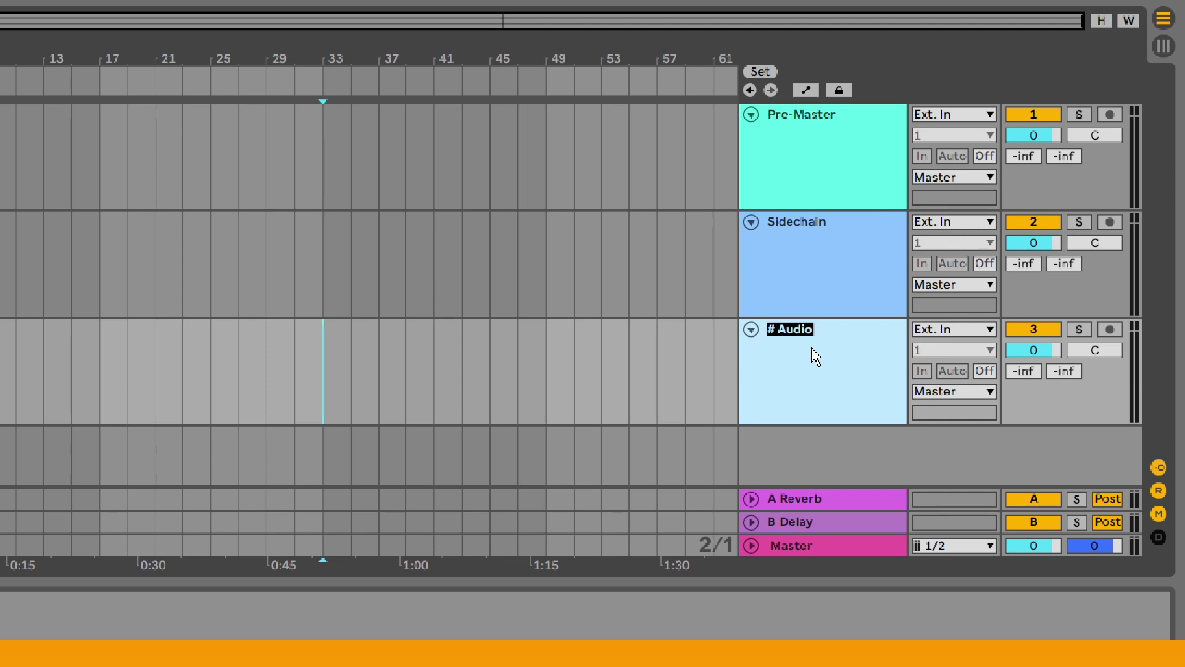
text(Resampling)
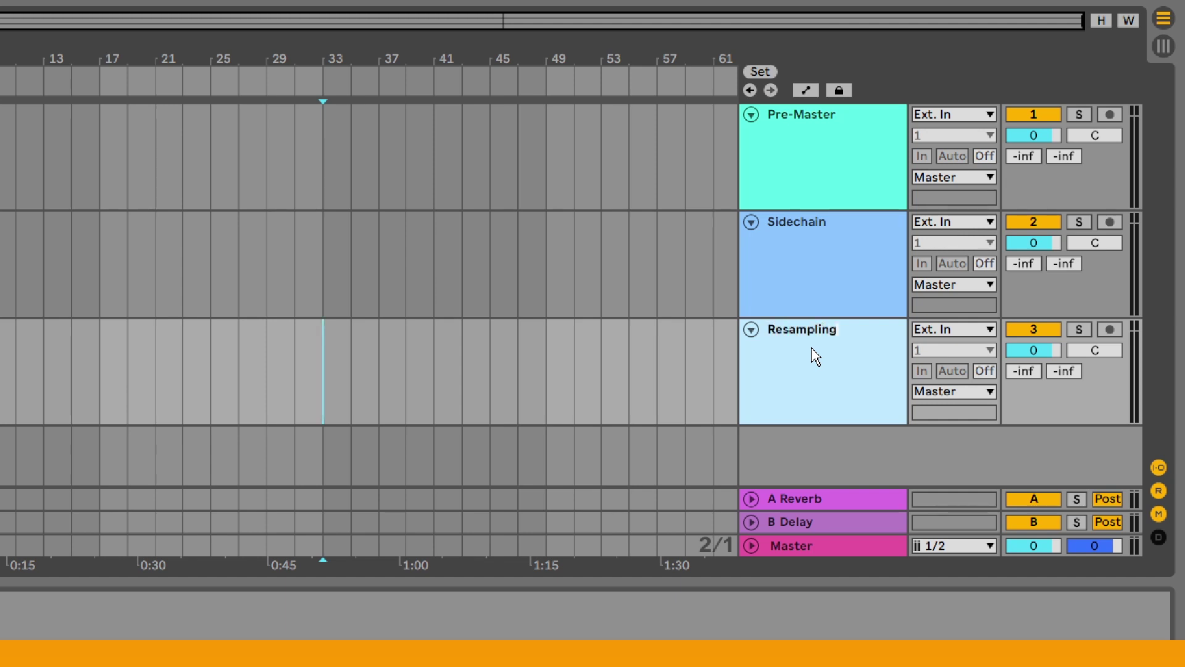
key(Return)
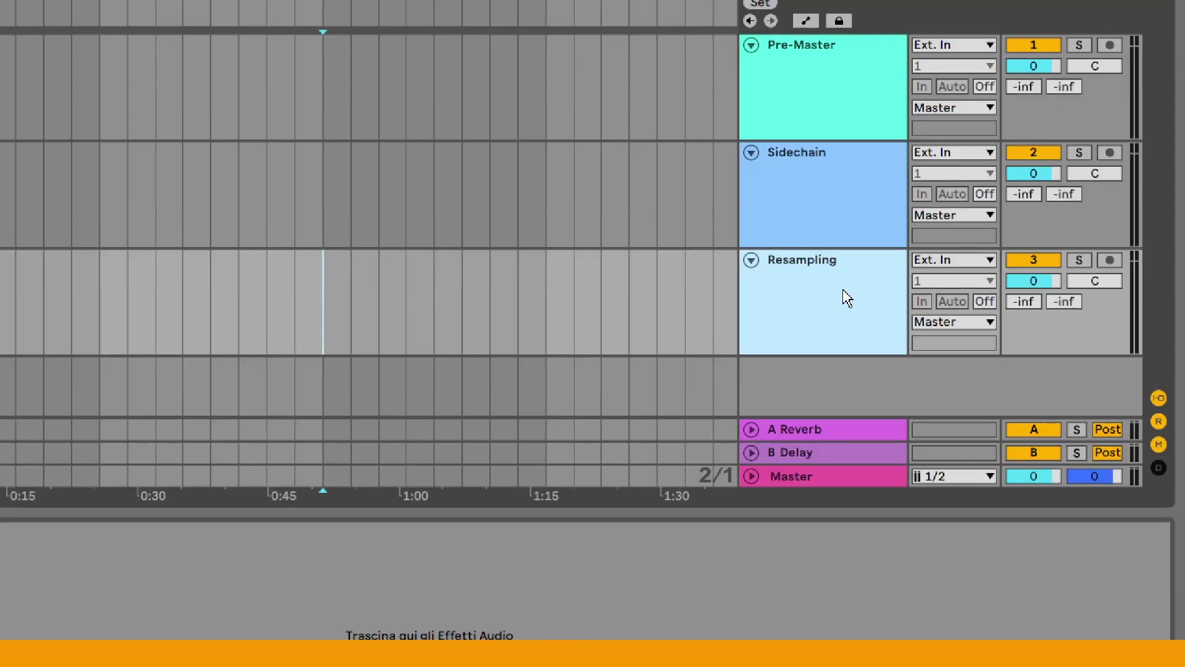
Step: Insert an audio track below Resampling and rename it as Reference
key(ctrl+t)
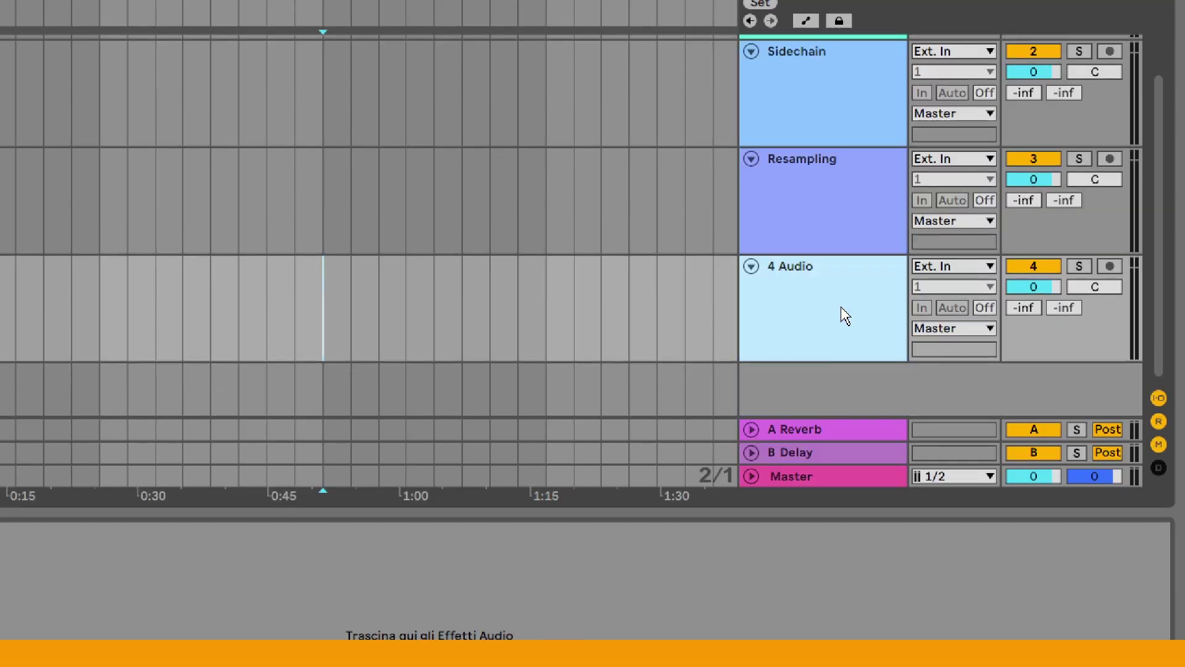
key(ctrl+r)
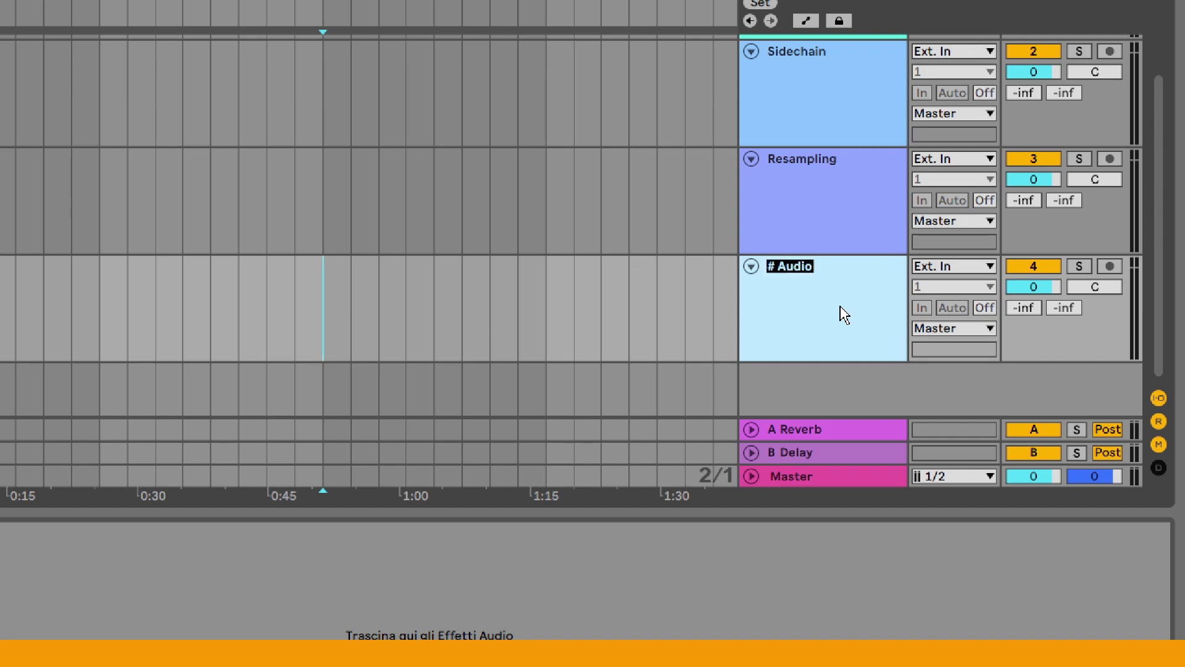
text(Reference)
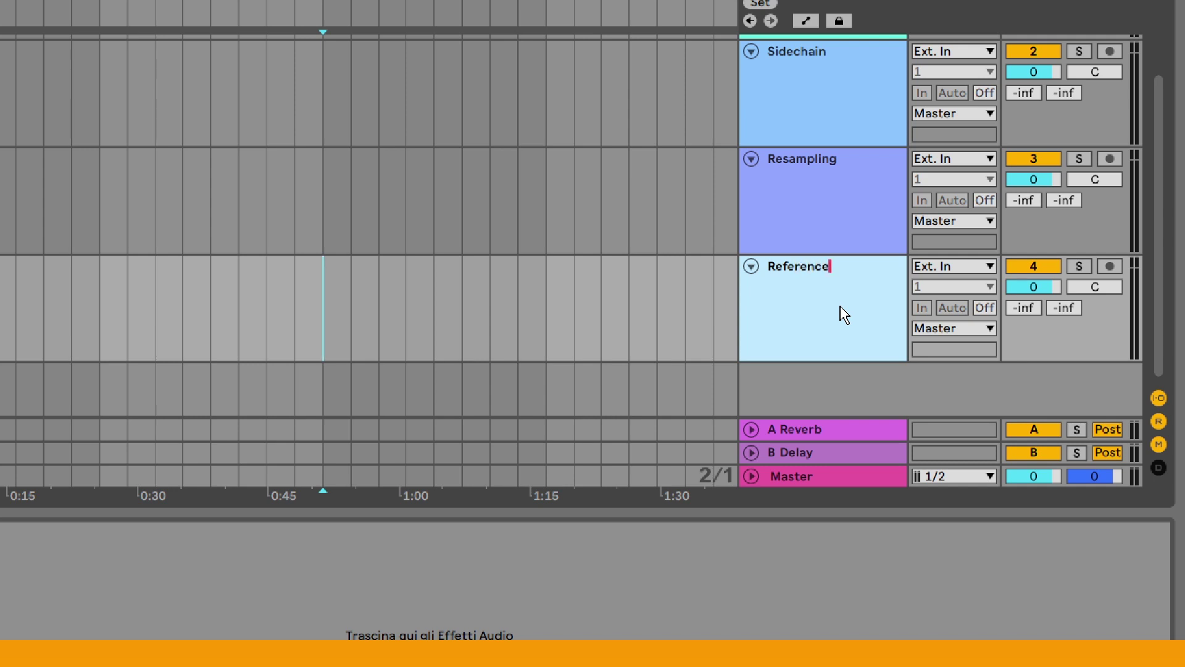
key(Return)
Step: Insert a MIDI track below Reference and rename it as Arrangent
right_click(829, 282)
click(925, 459)
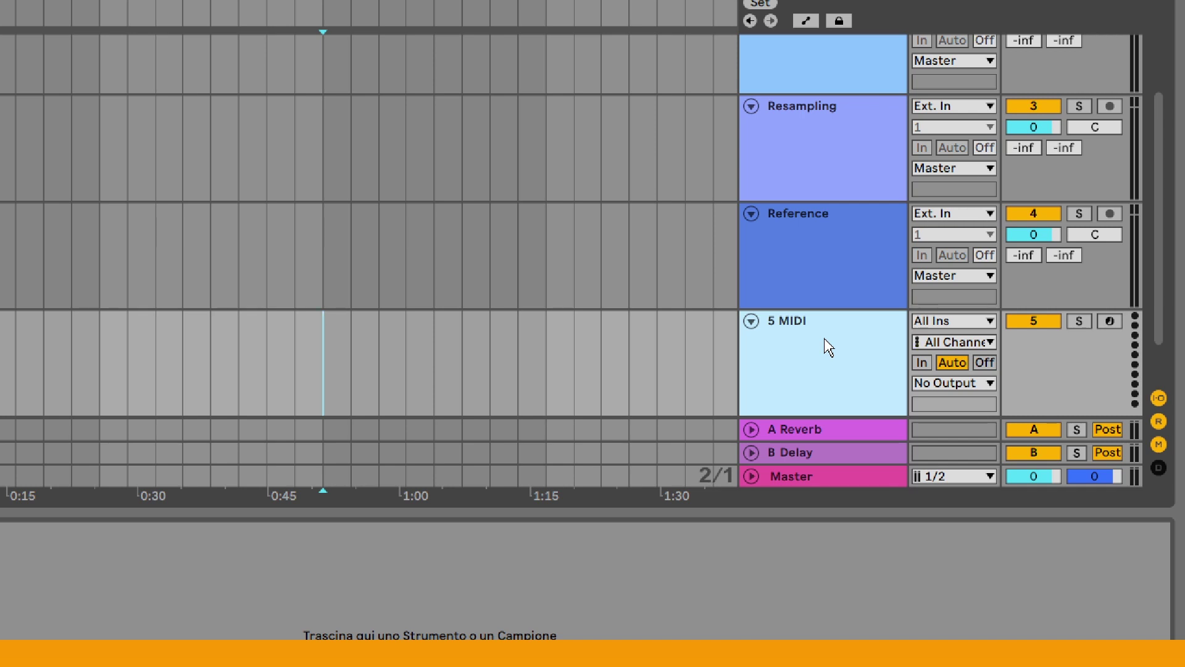
key(ctrl+r)
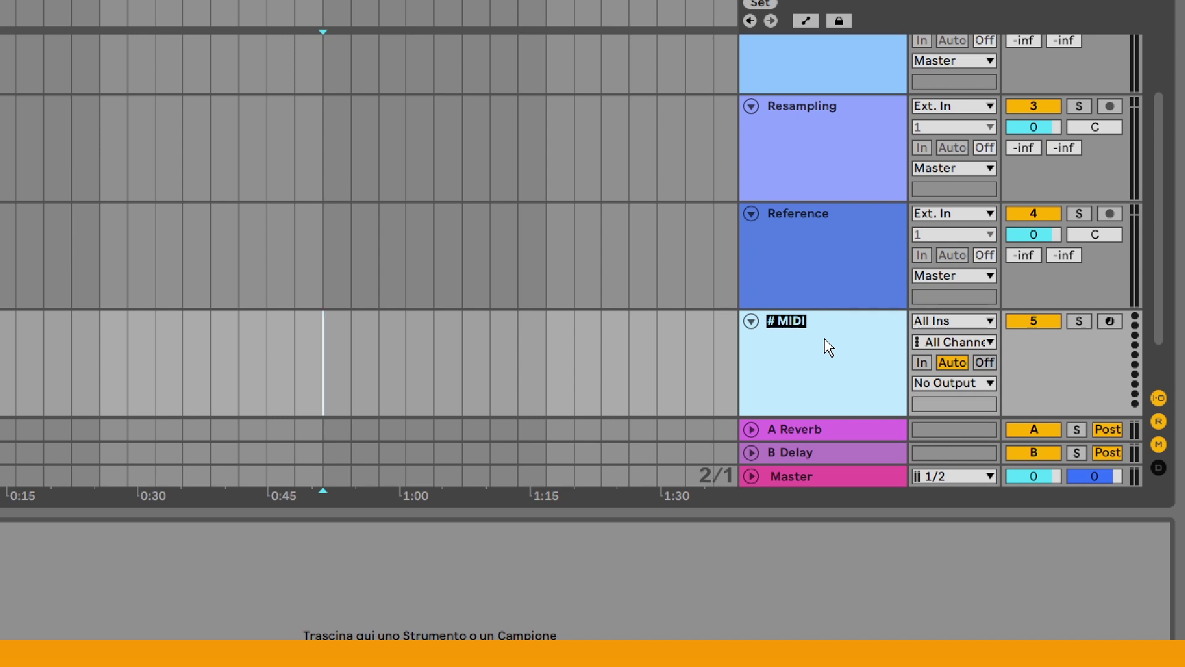
text(Arrangem)
key(BackSpace)
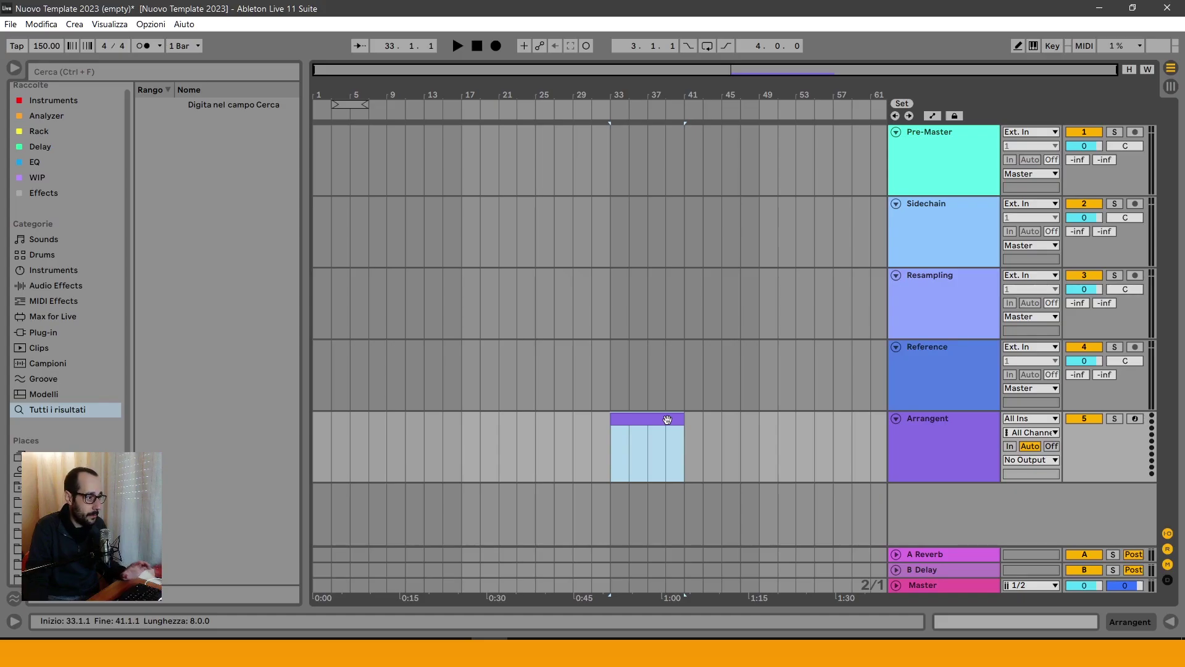
Step: Rename the MIDI clip at bar 33 as DROP and move the Arrangent track above Pre-Master
mouse_move(667, 420)
mouse_down()
mouse_move(642, 420)
mouse_move(676, 420)
mouse_move(667, 421)
mouse_up()
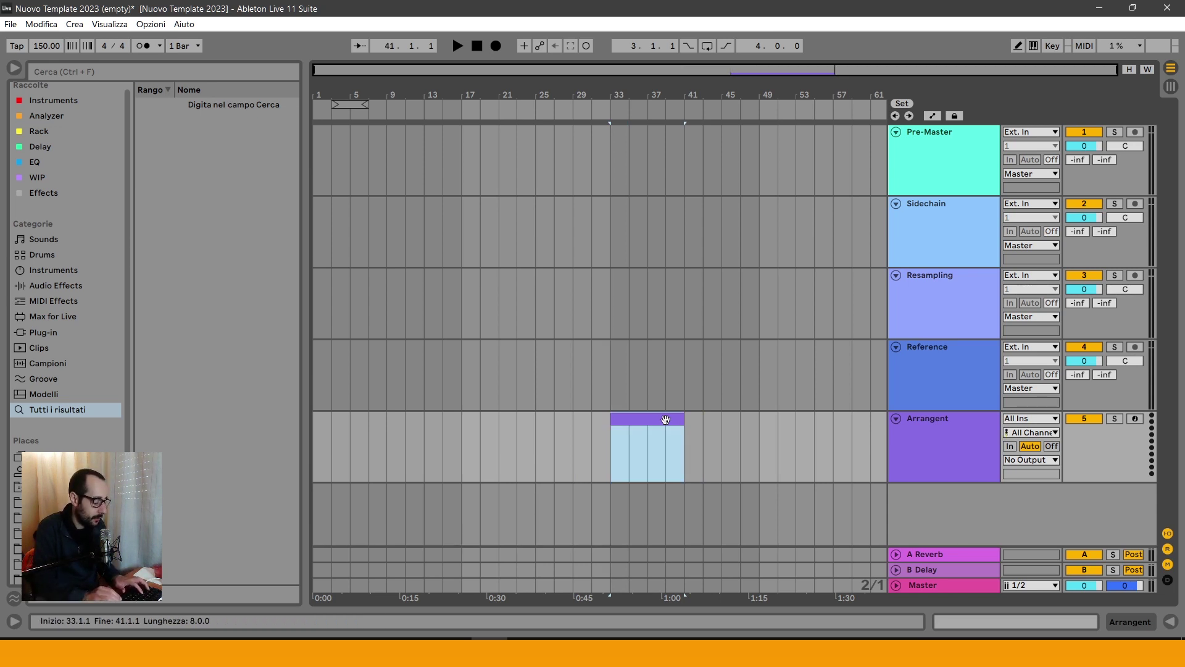
key(ctrl+r)
text(DROP)
key(Return)
drag(891, 436, 942, 130)
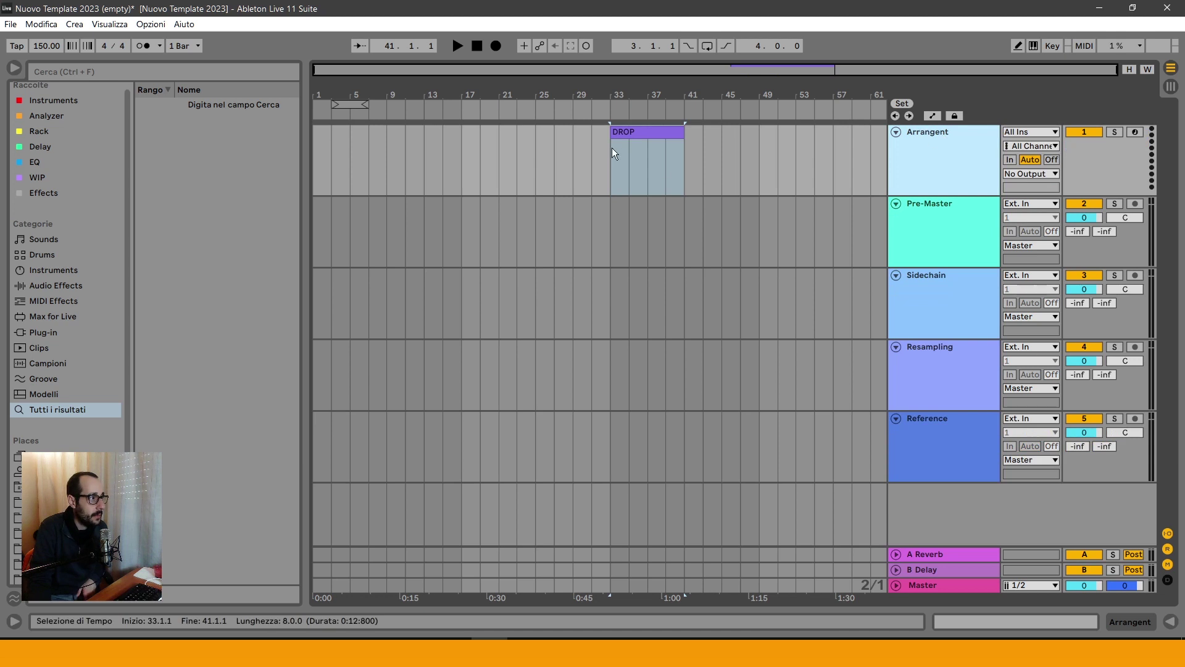
Step: Copy the DROP clip along the Arrangent track so four consecutive clips fill bars 33 to 65
click(637, 142)
click(656, 132)
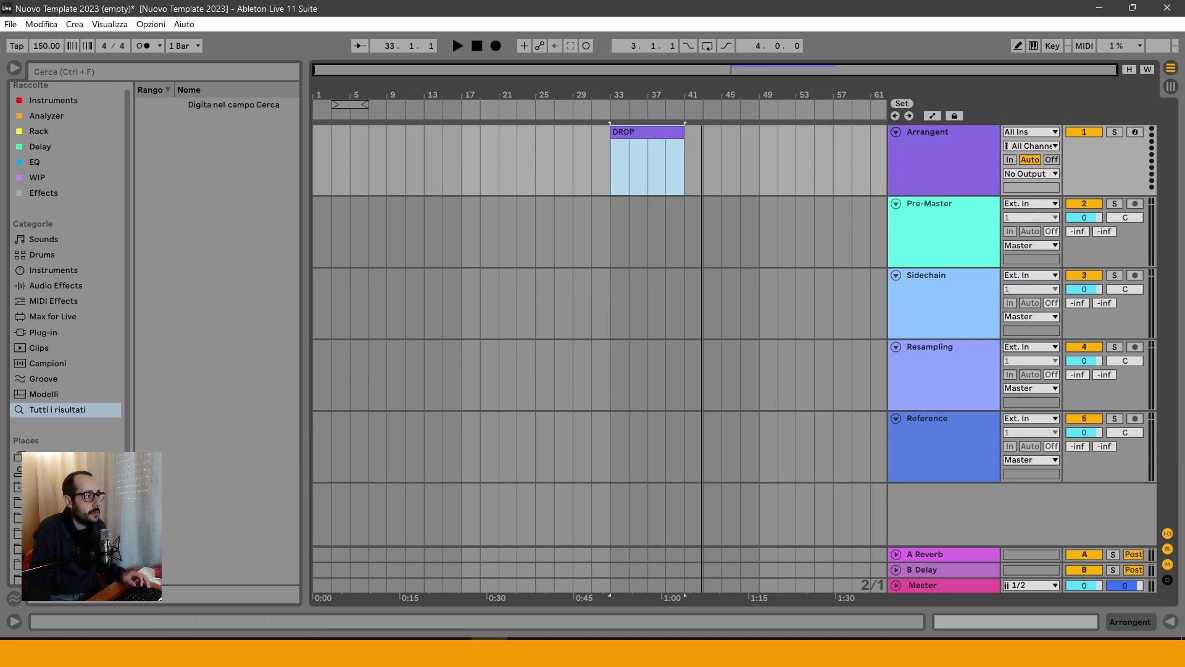
drag(656, 132, 793, 134)
drag(794, 134, 869, 139)
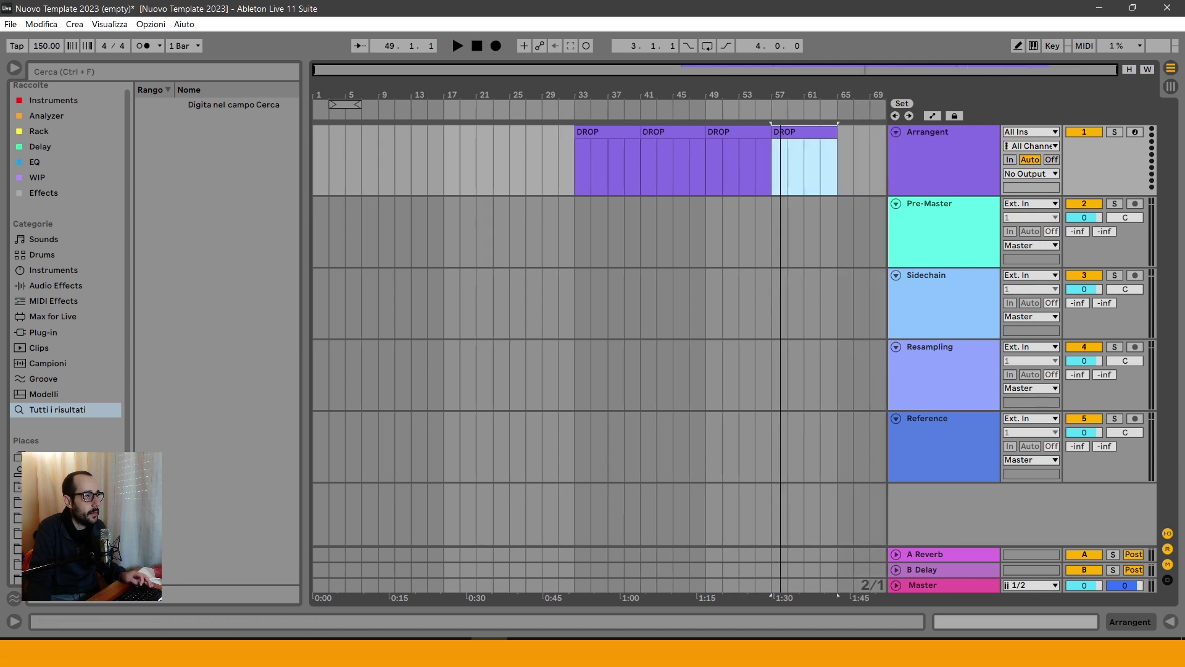
Step: Set a locator at bar 33 and delete it again
click(576, 168)
click(896, 103)
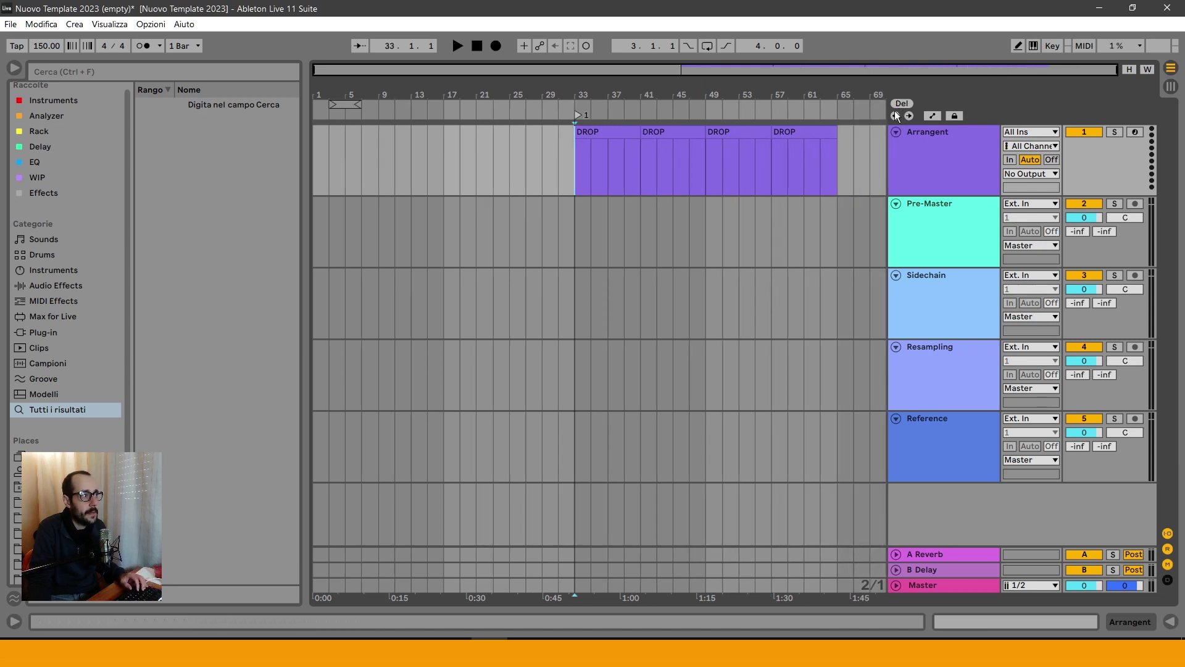
click(645, 154)
right_click(577, 118)
click(593, 178)
Step: Select individual DROP clips and briefly play back from the third one at bar 49
click(658, 133)
click(620, 133)
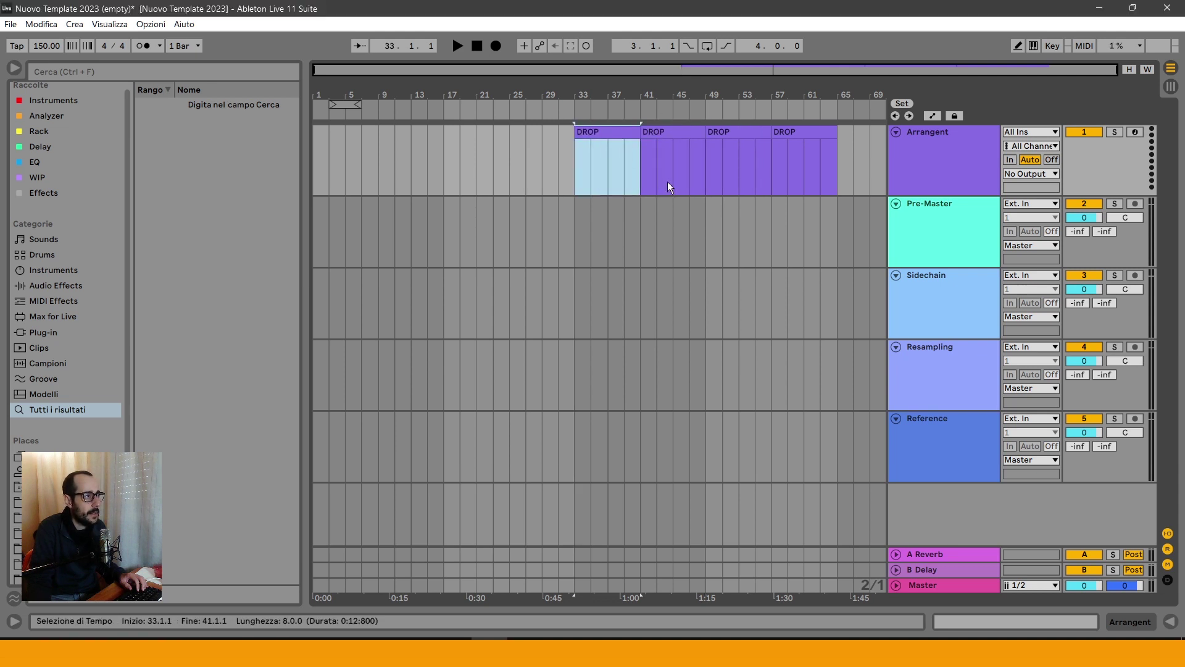
click(732, 133)
key(space)
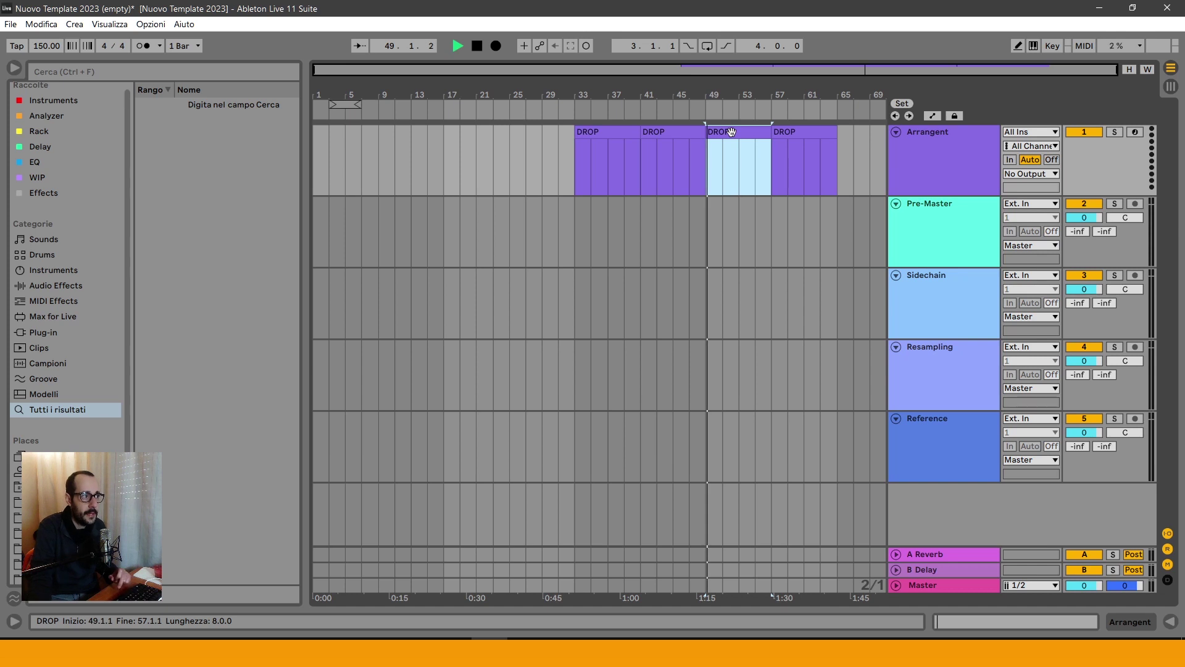
key(space)
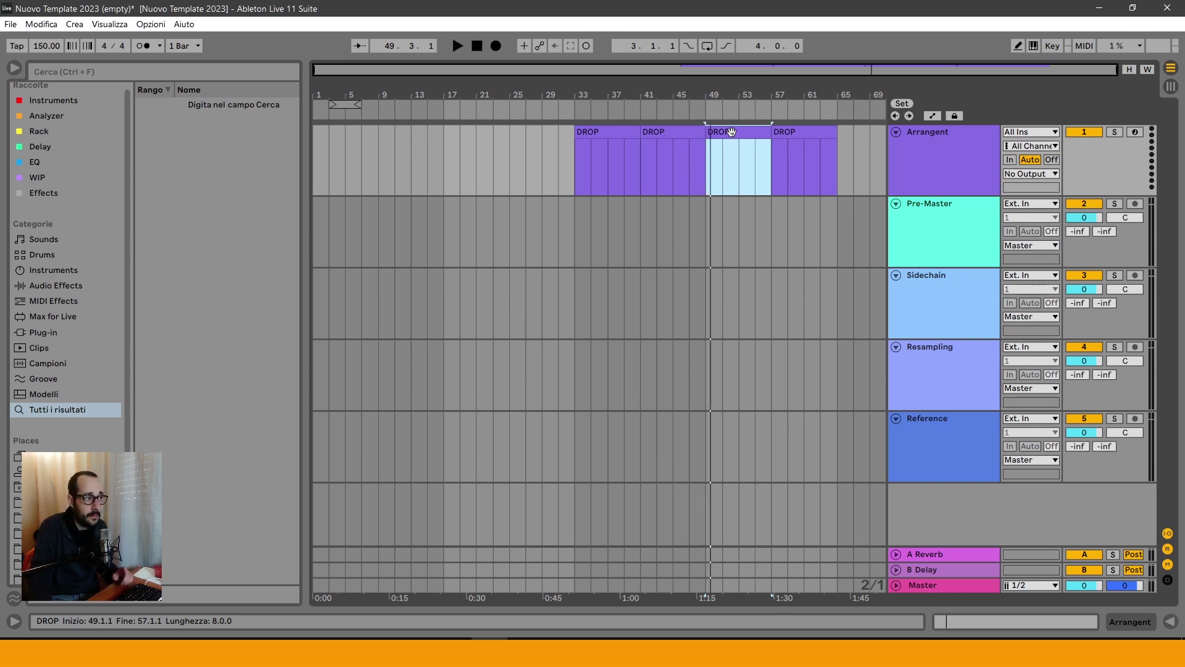
Step: Place the insert marker at bar 49 and fold the Arrangent track
click(706, 165)
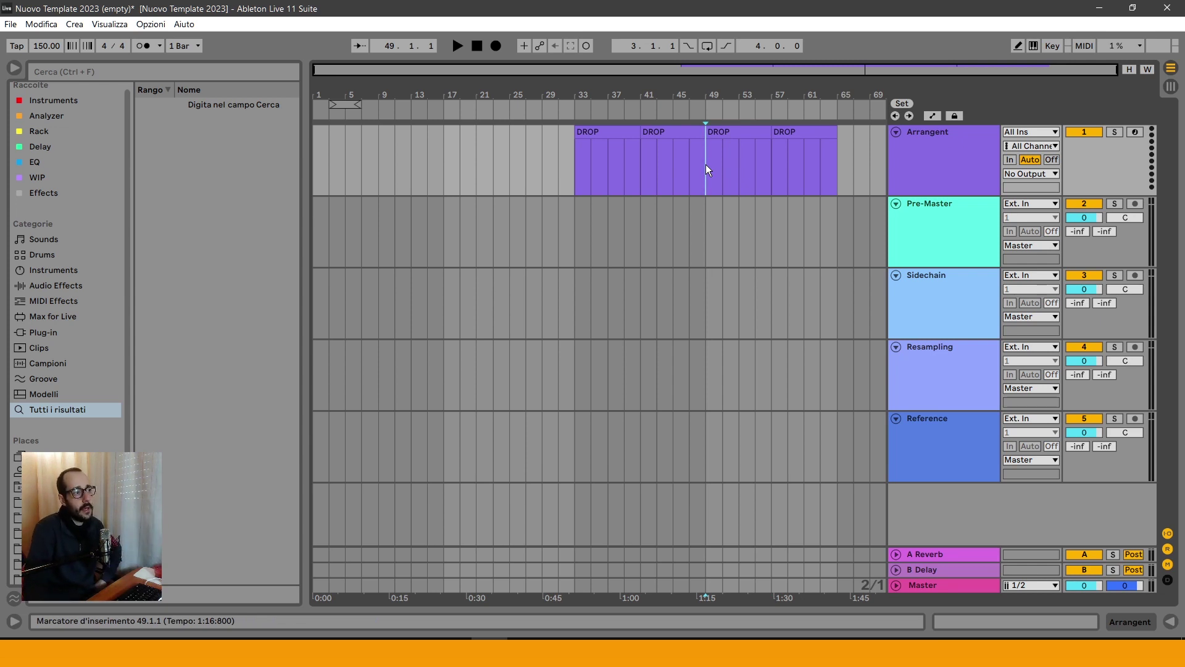
click(897, 133)
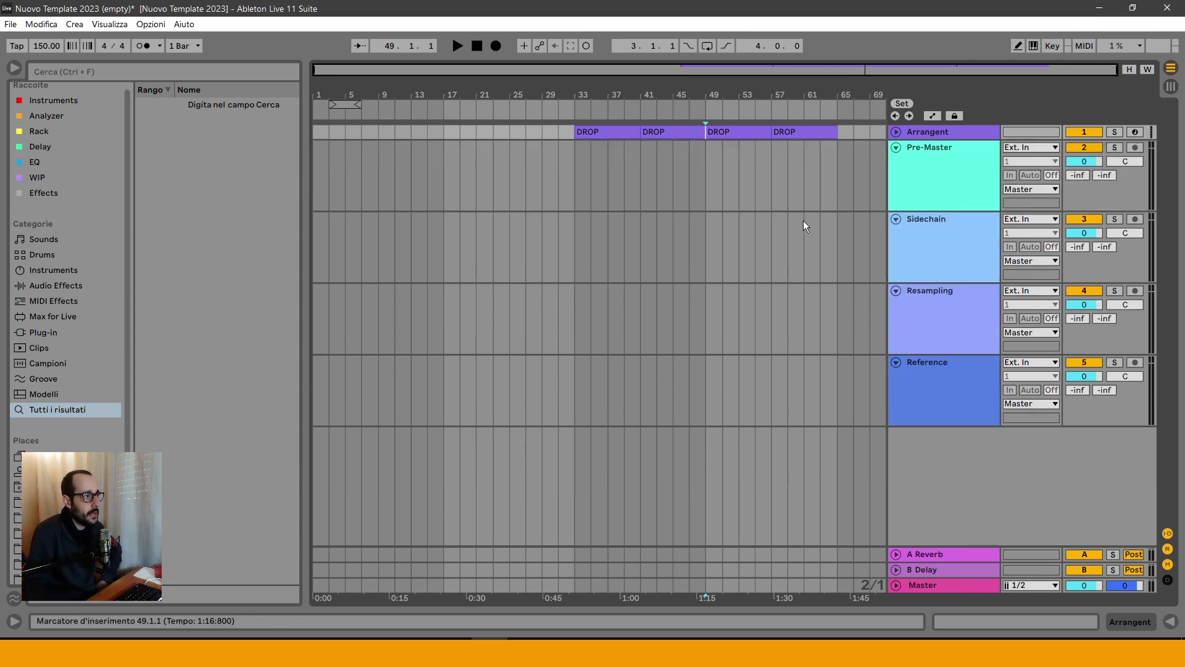
Step: Colour the five tracks from Arrangent to Reference dark grey
click(740, 133)
click(657, 133)
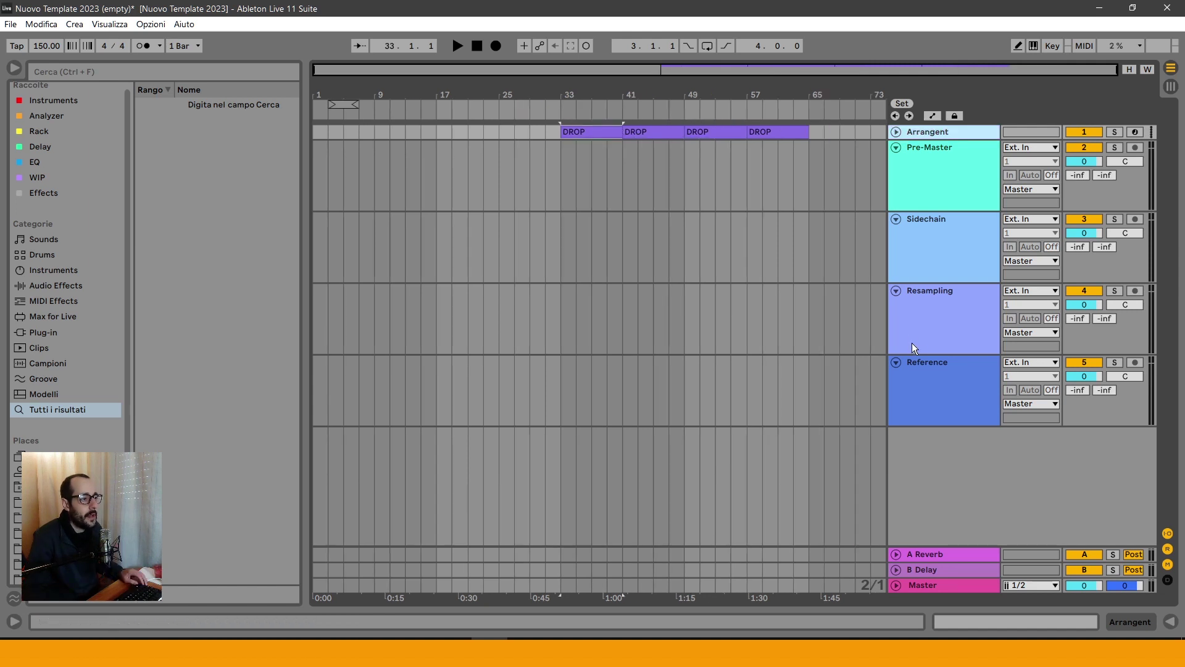
click(928, 371)
click(941, 131)
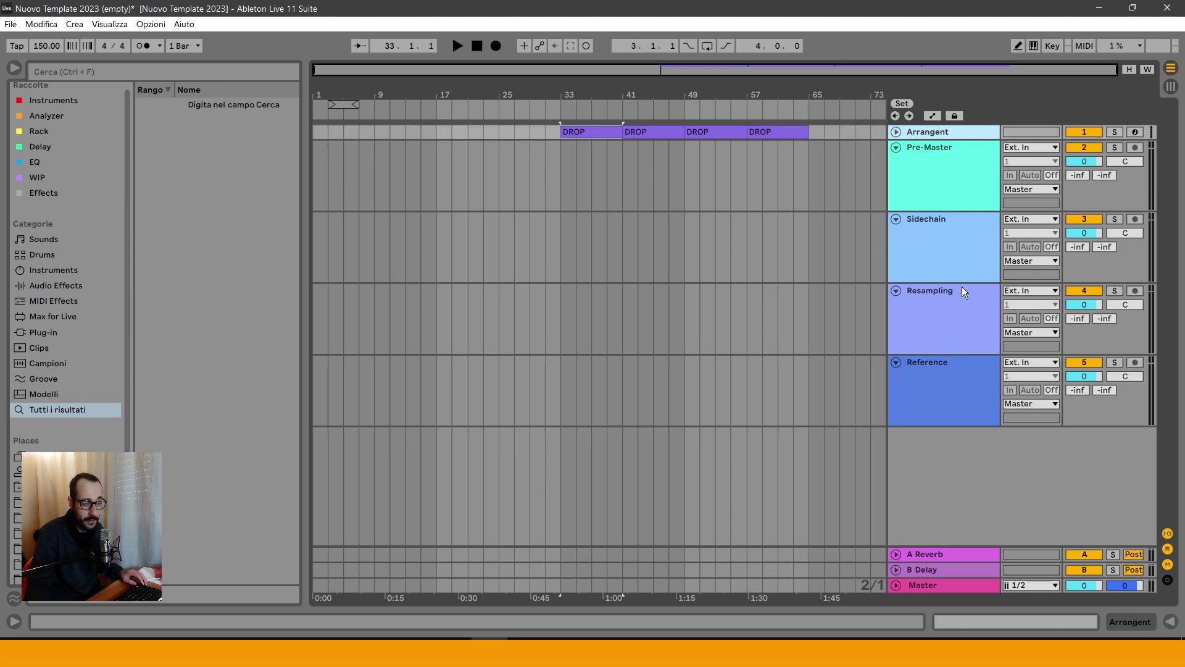
click(949, 401)
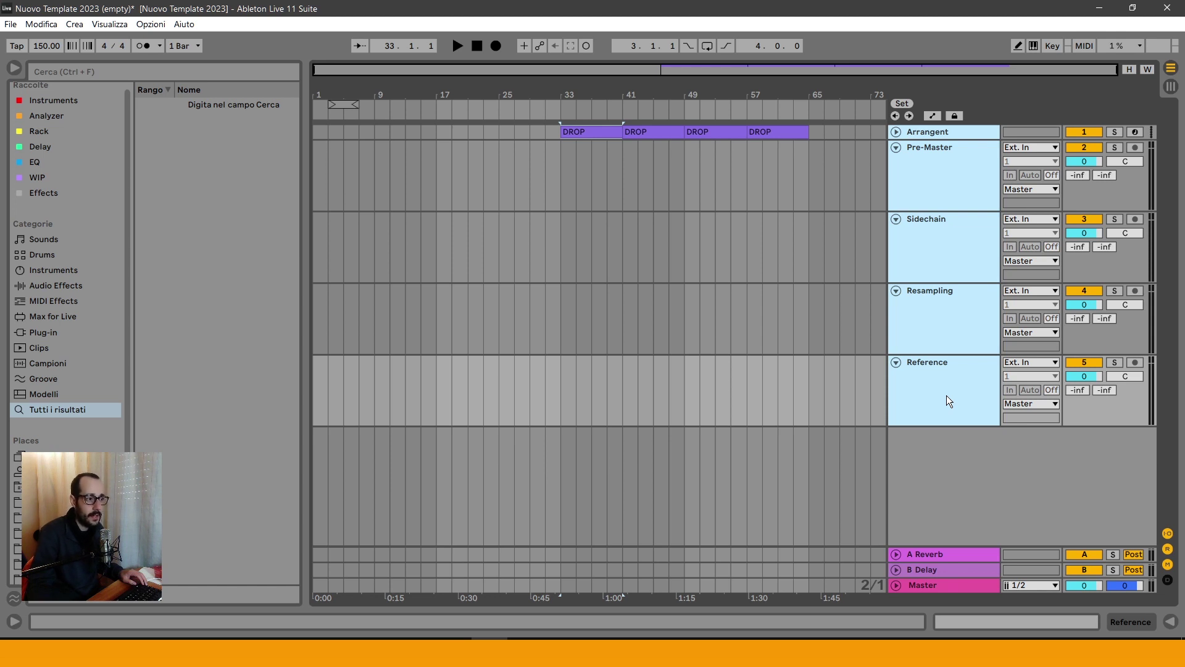
right_click(949, 401)
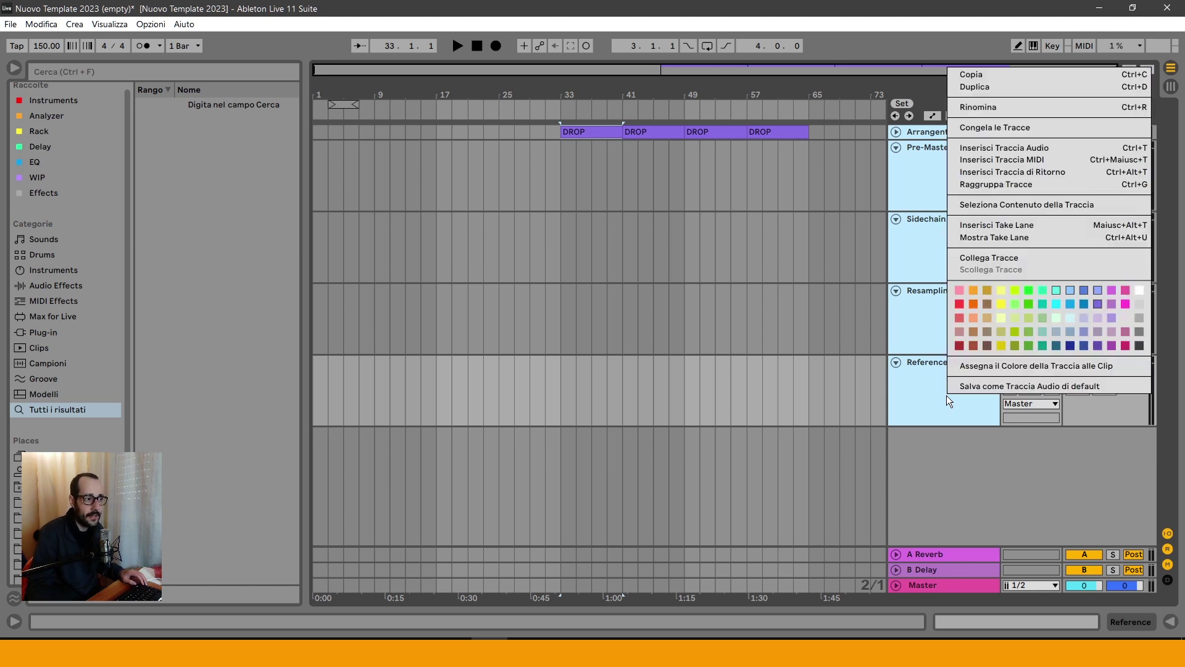
click(1139, 346)
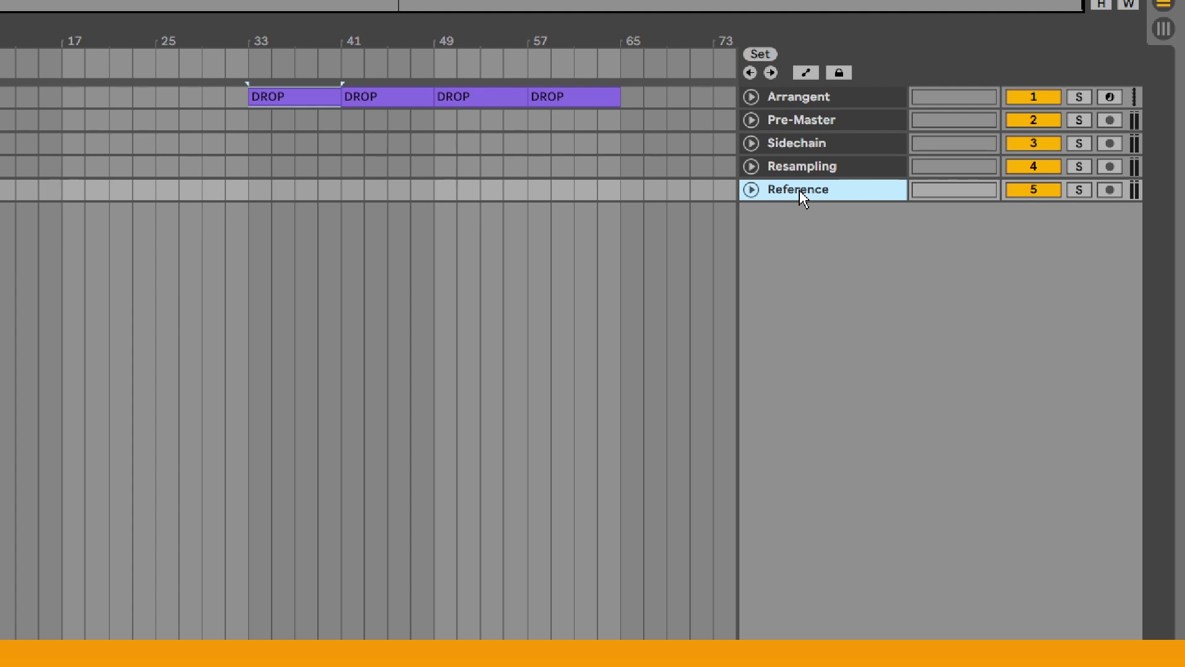
Step: Insert a MIDI track below Reference and rename it Kick
key(ctrl+shift+t)
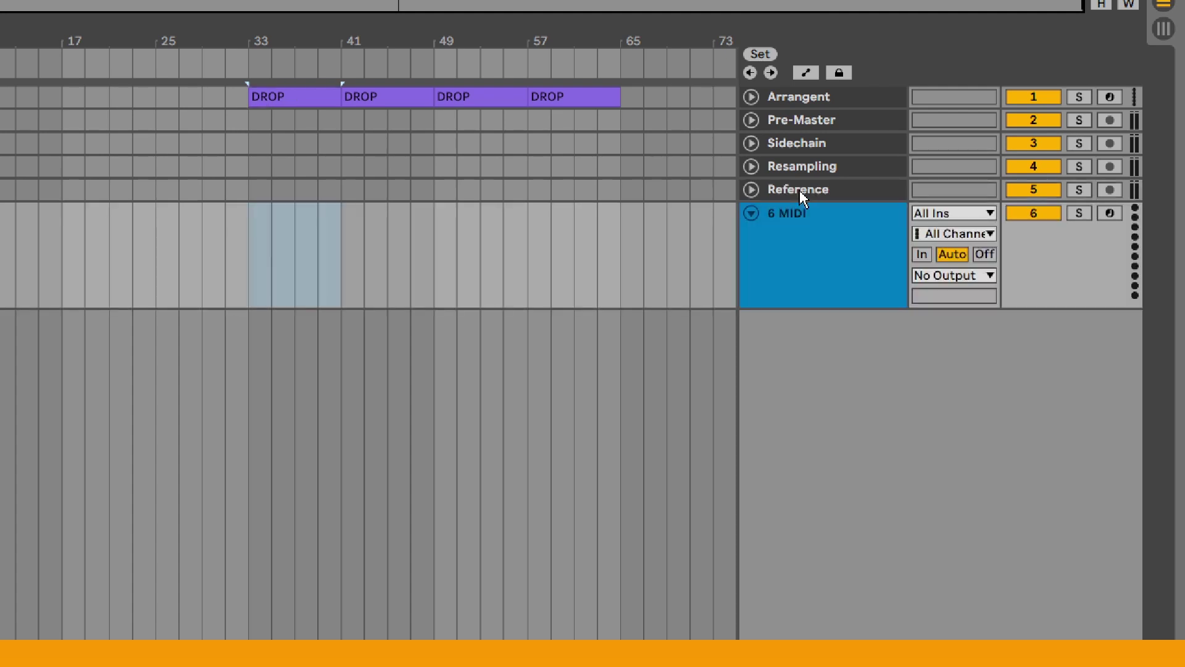
click(829, 236)
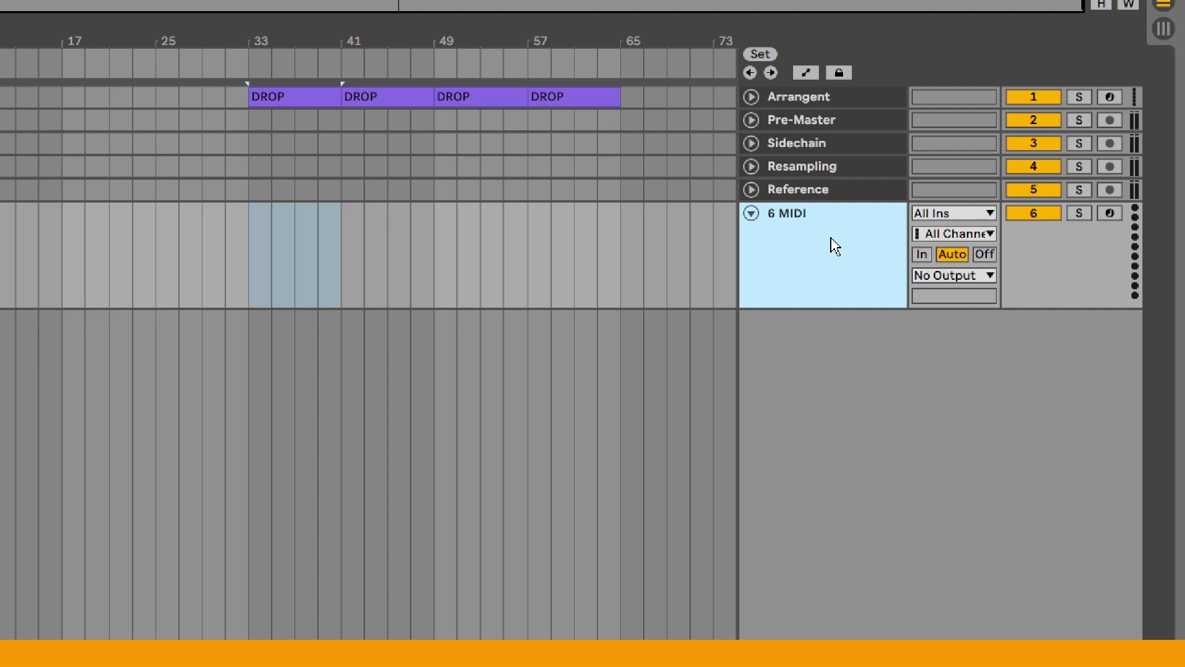
key(ctrl+r)
text(Kick)
Step: Group the Kick track and rename the group Drums
right_click(835, 246)
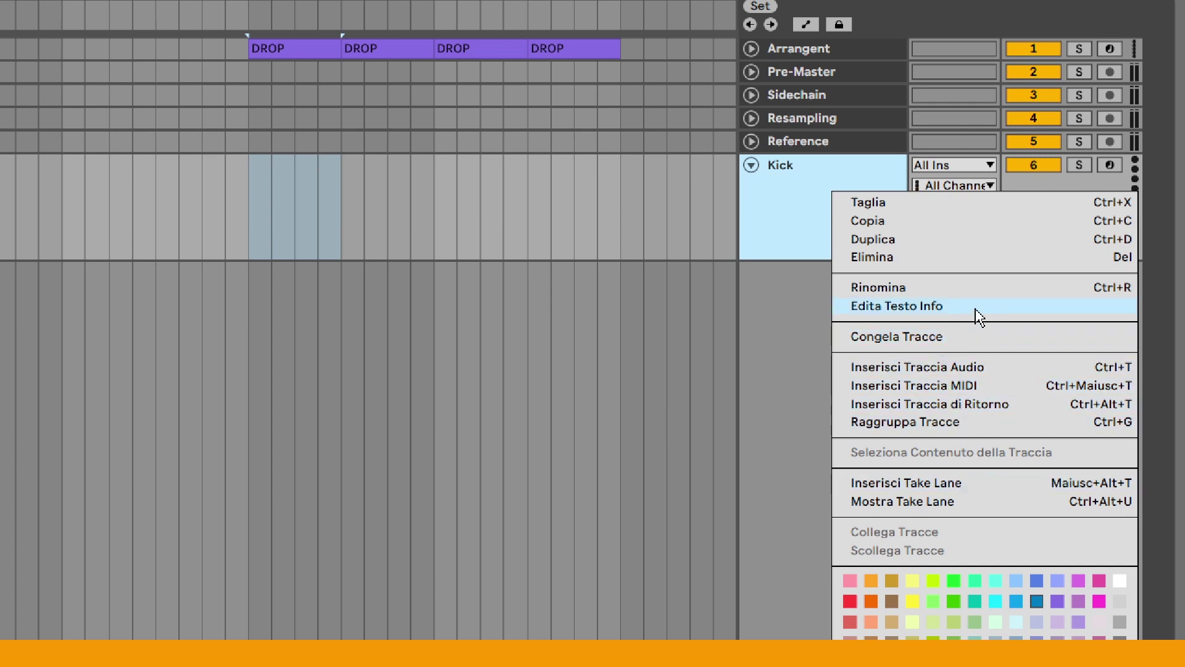
click(923, 423)
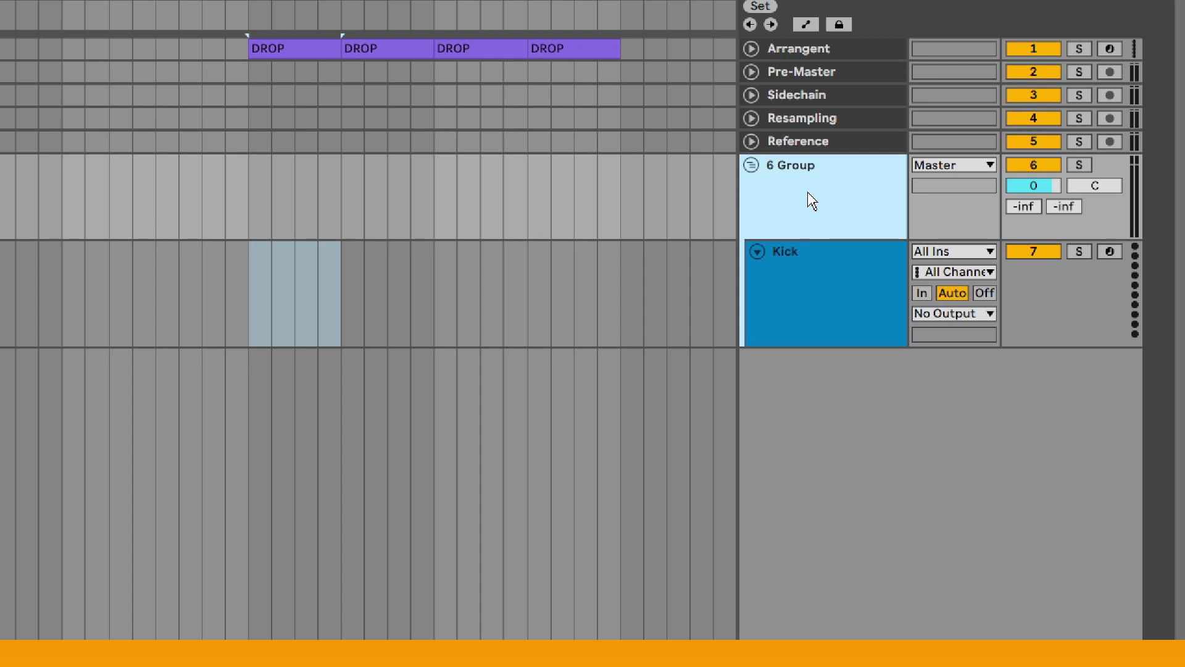
key(ctrl+r)
text(Drums)
key(Up)
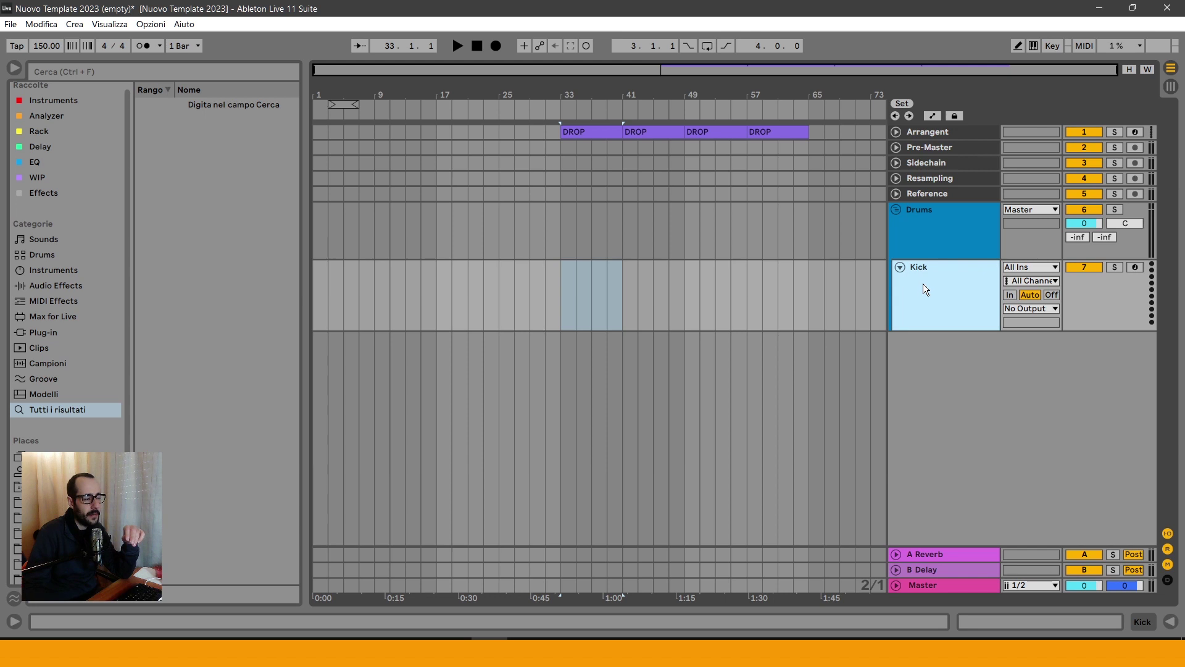
Step: Show the Kick track's device view to examine its device chain, and hide it again
double_click(924, 284)
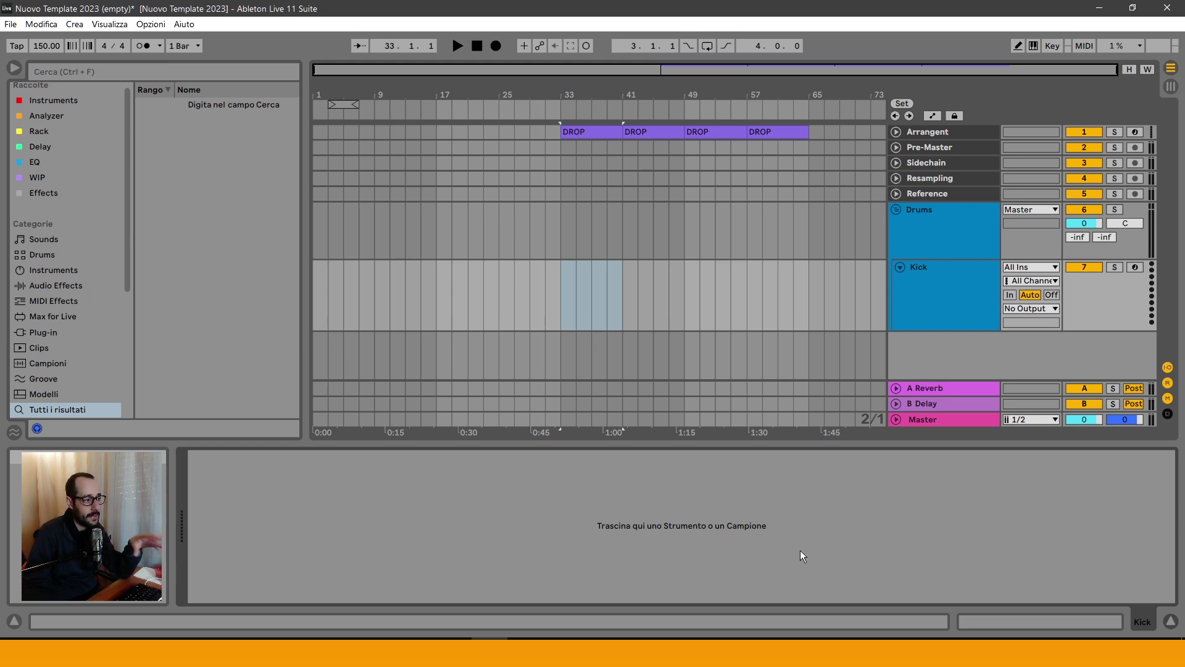
click(818, 436)
drag(822, 442, 824, 494)
click(947, 254)
click(947, 281)
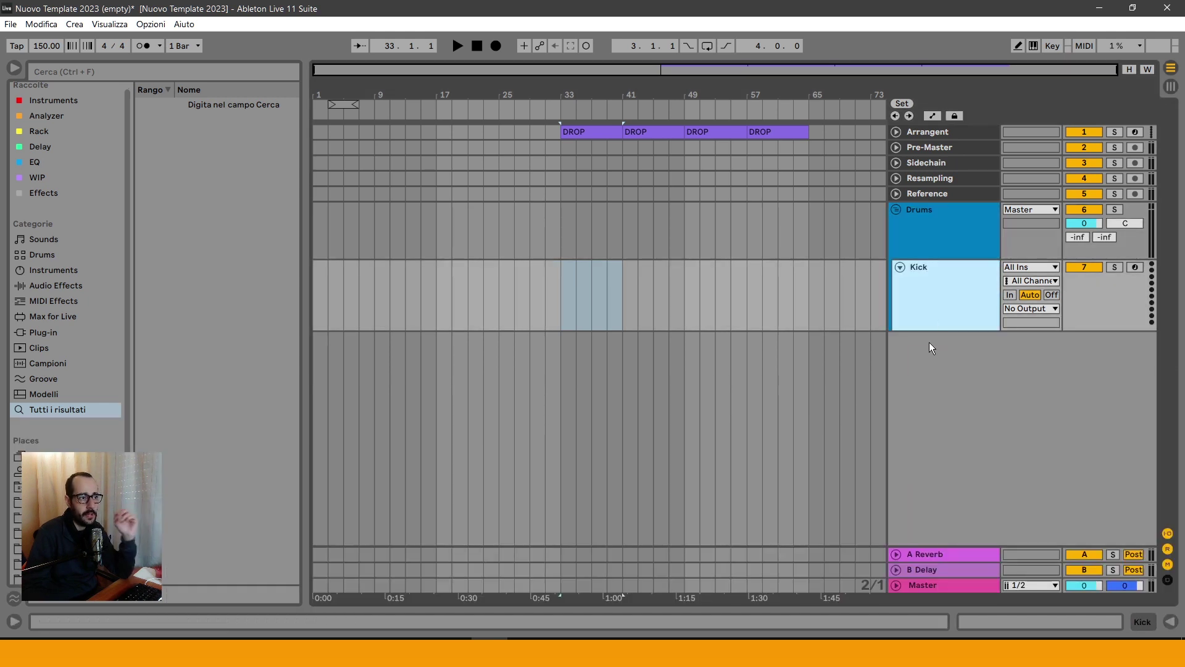
click(1087, 298)
click(950, 270)
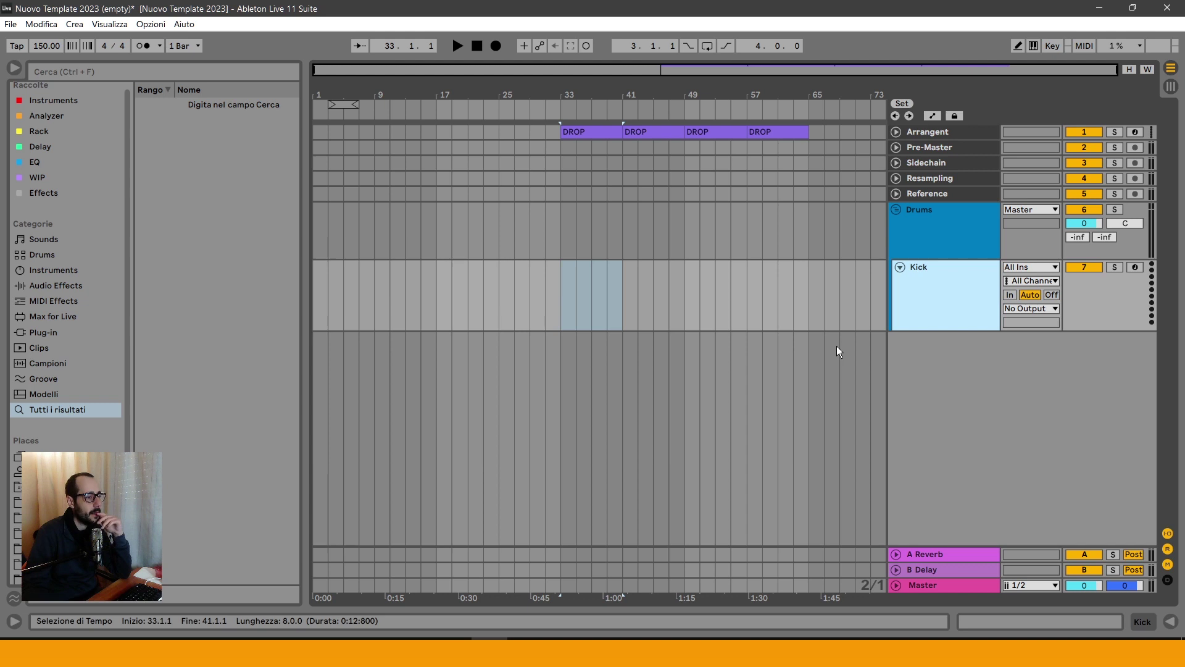
drag(741, 608, 731, 528)
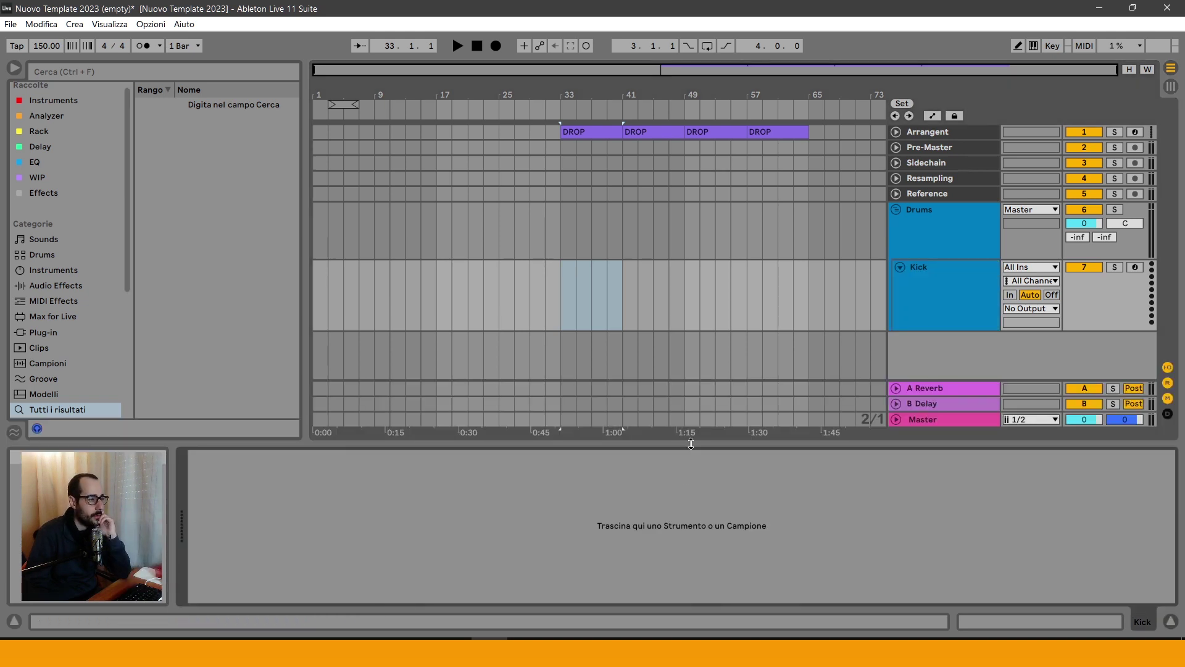
drag(691, 444, 695, 544)
click(945, 297)
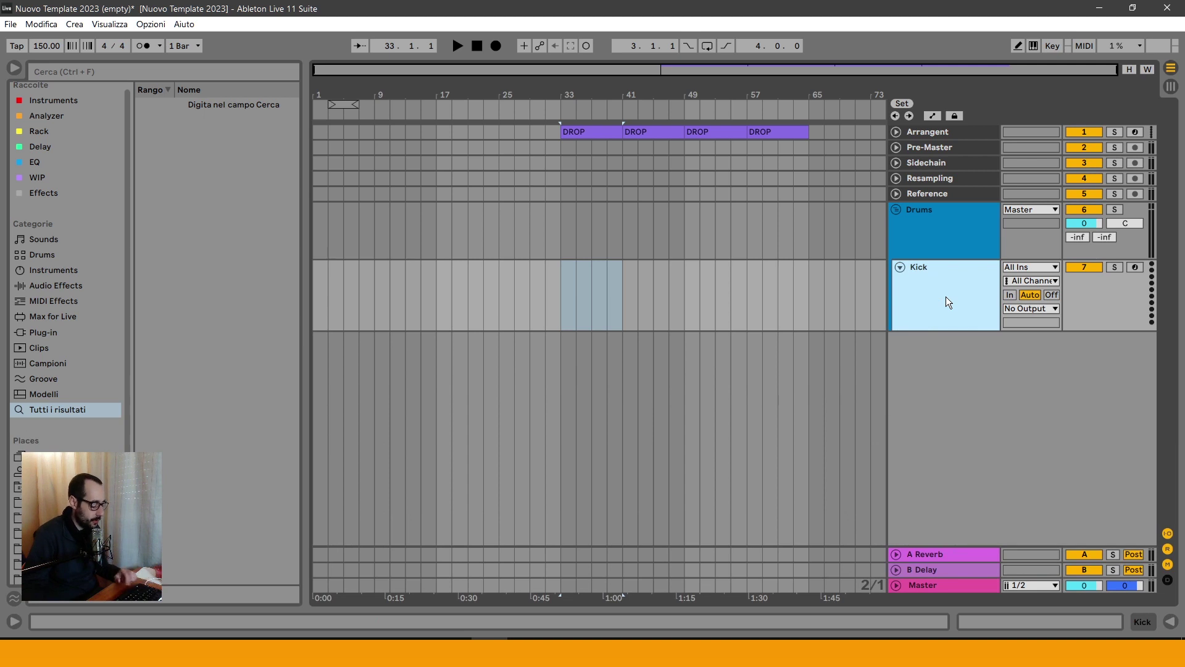
Step: Search the browser for Simpler, load it onto the Kick track and hide the device view
key(ctrl+f)
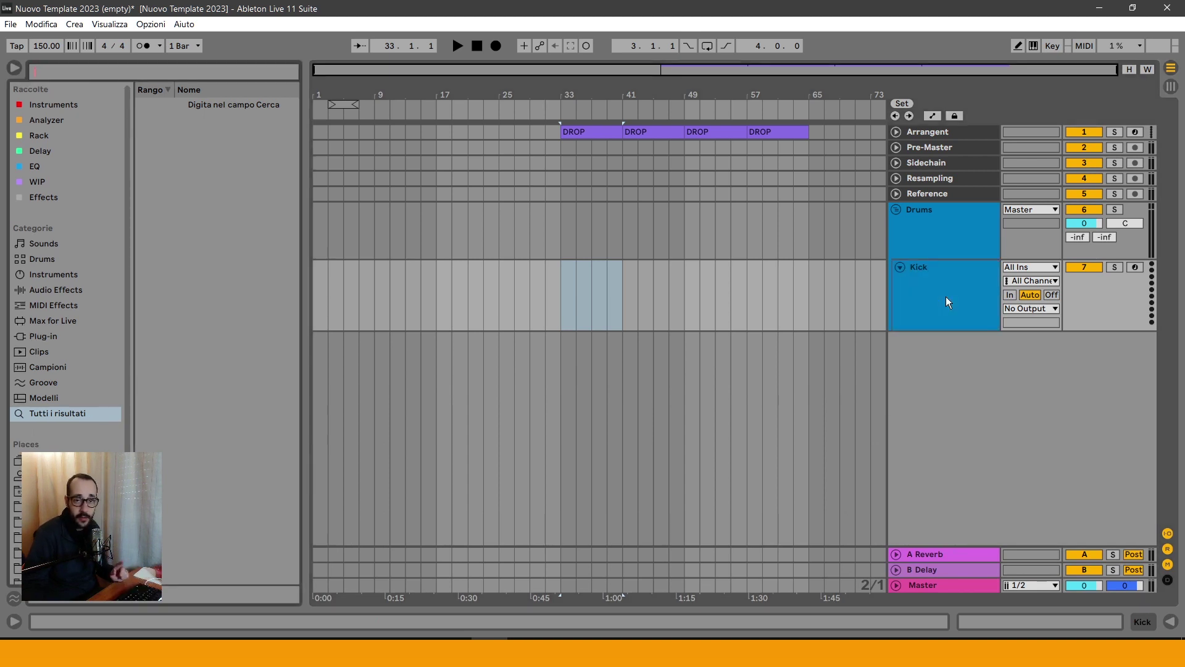
text(simpler)
click(220, 109)
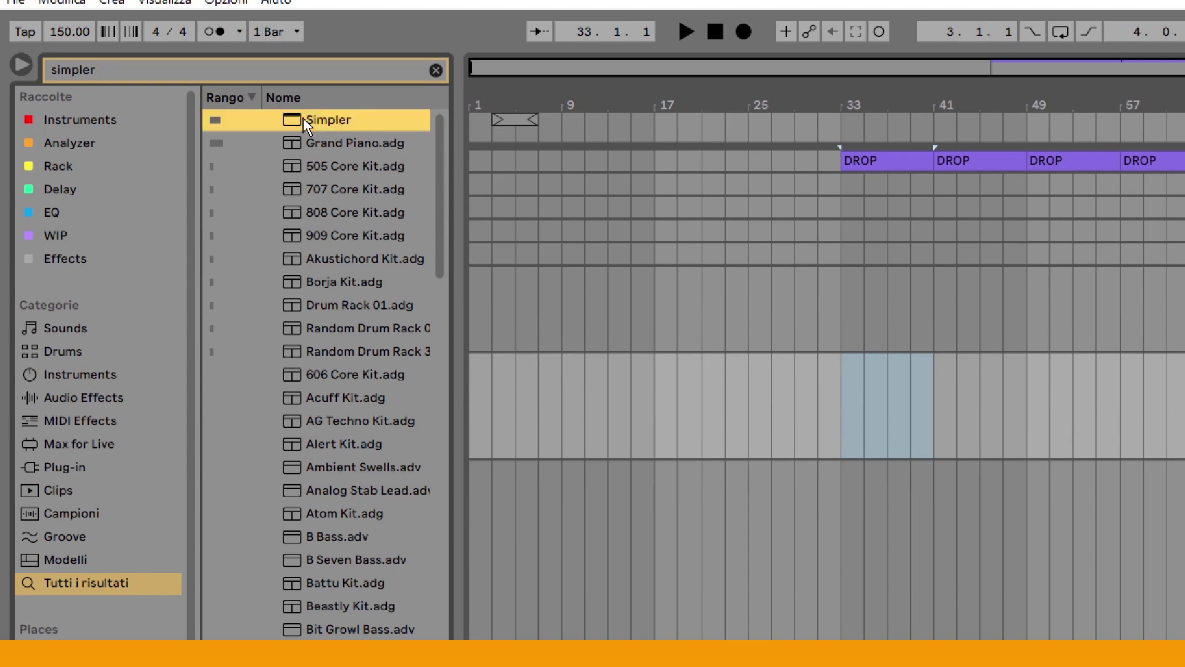
drag(307, 127, 1184, 390)
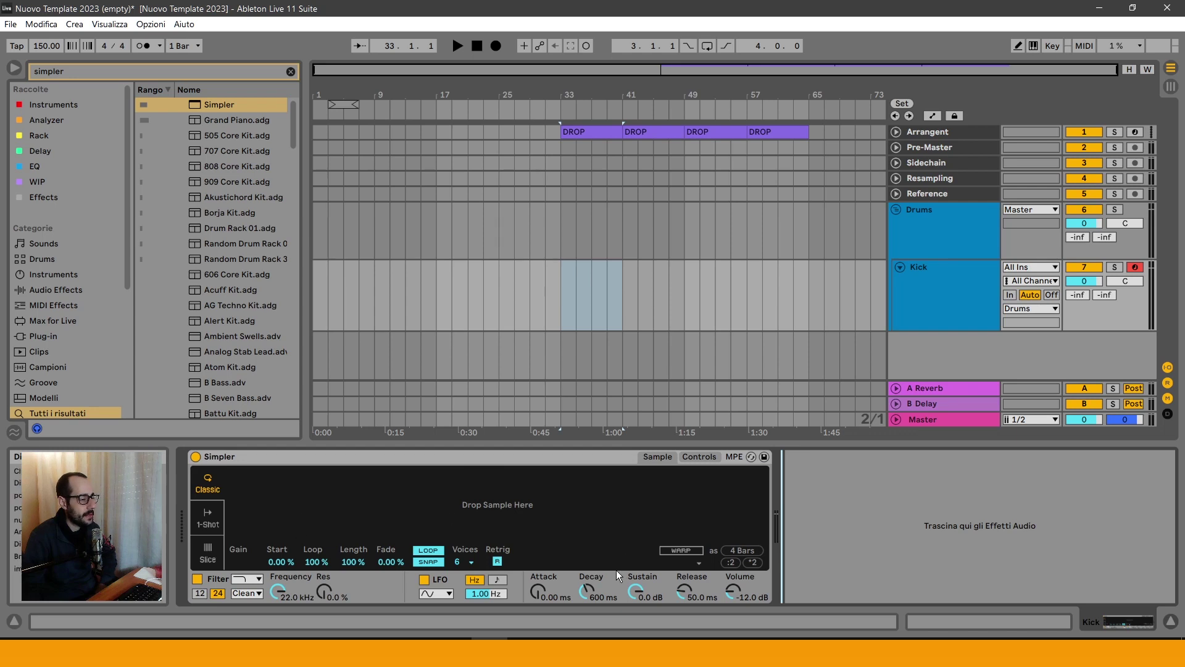
click(730, 593)
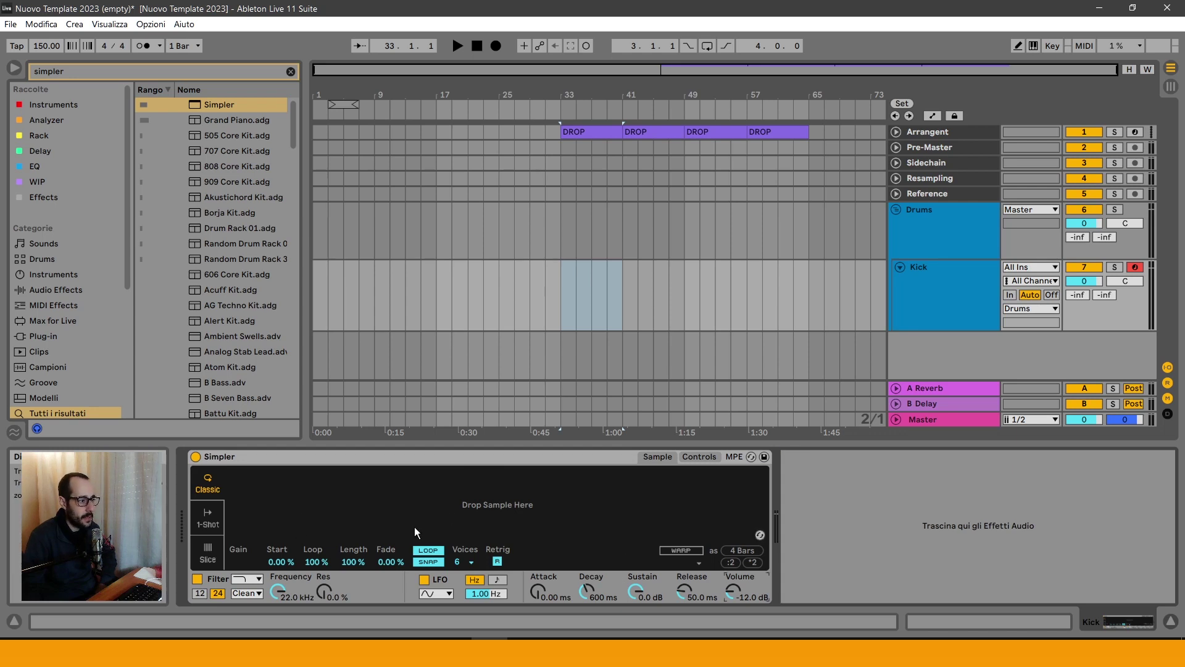
click(986, 516)
click(980, 297)
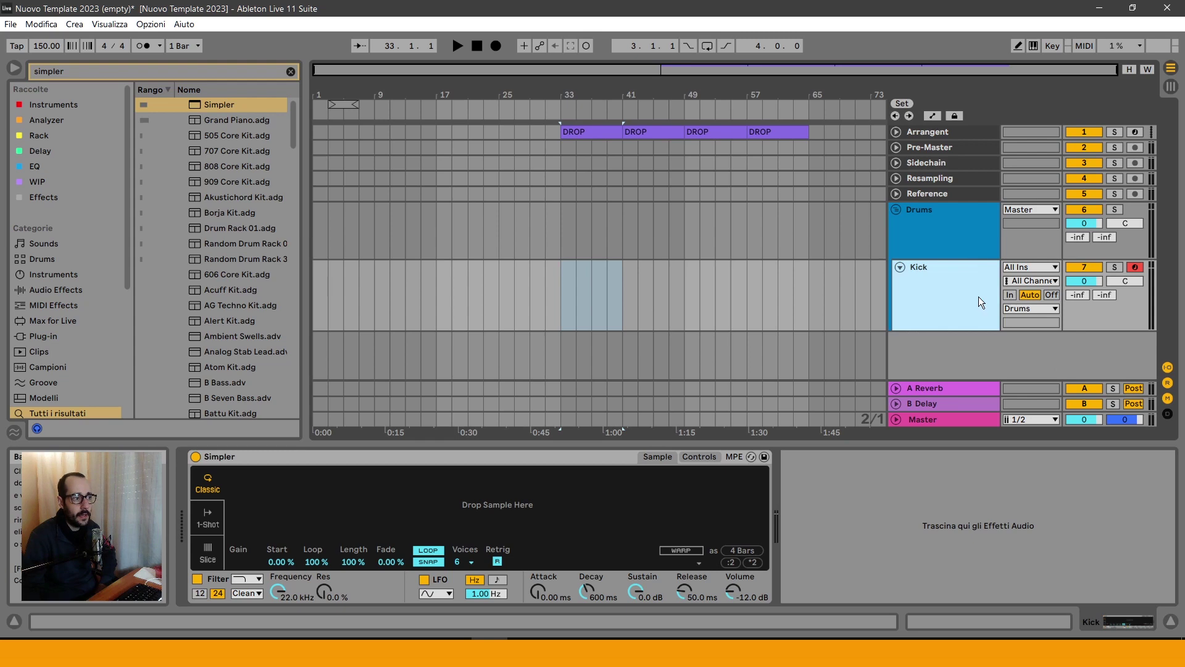
click(944, 443)
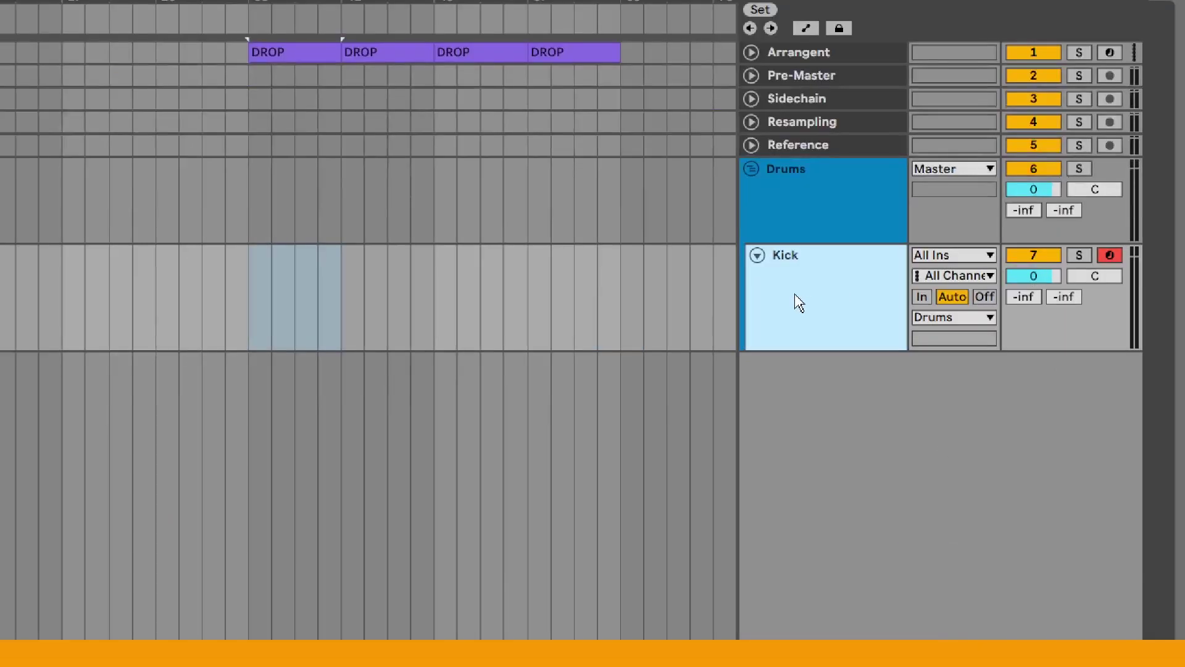
Step: Duplicate the Kick track inside the Drums group and rename the copy Snare
right_click(928, 296)
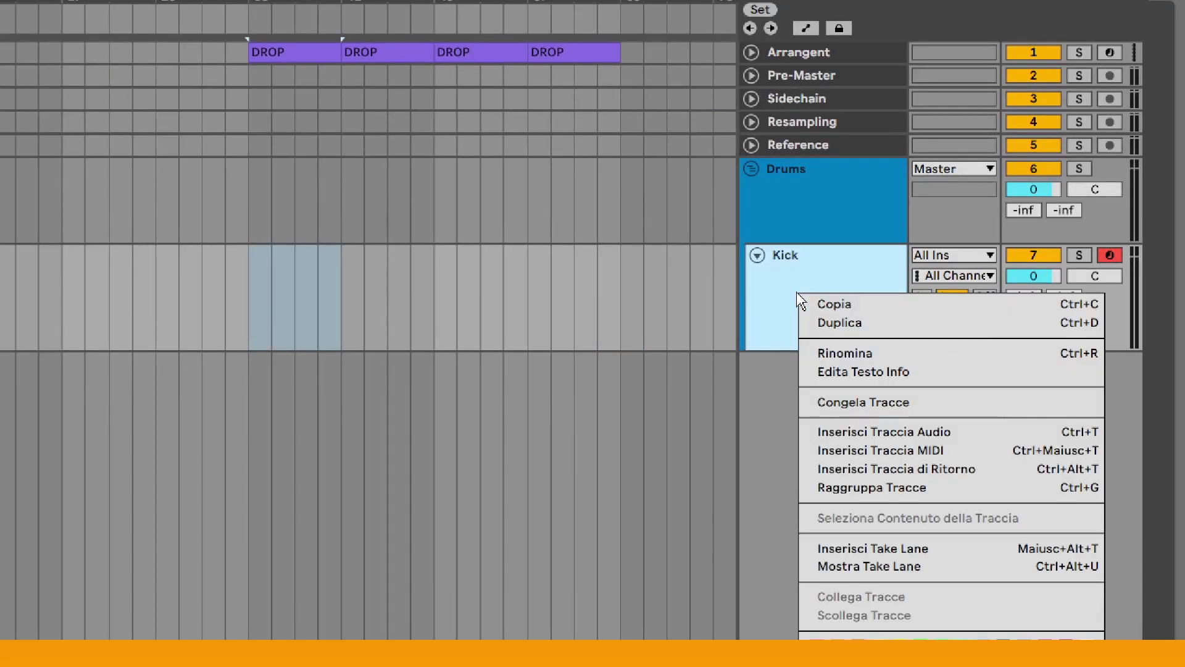
click(859, 323)
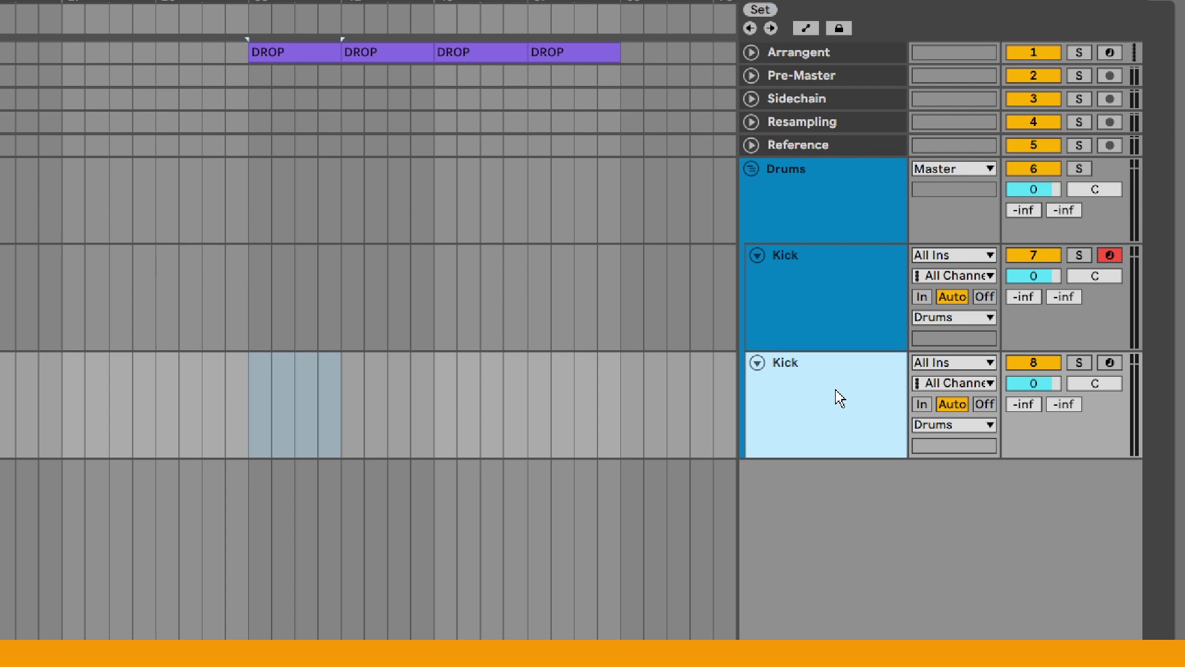
key(ctrl+r)
text(Snare)
key(Return)
Step: Duplicate the Snare track and rename the copy Clap
key(ctrl+d)
scroll(835, 597, down, 3)
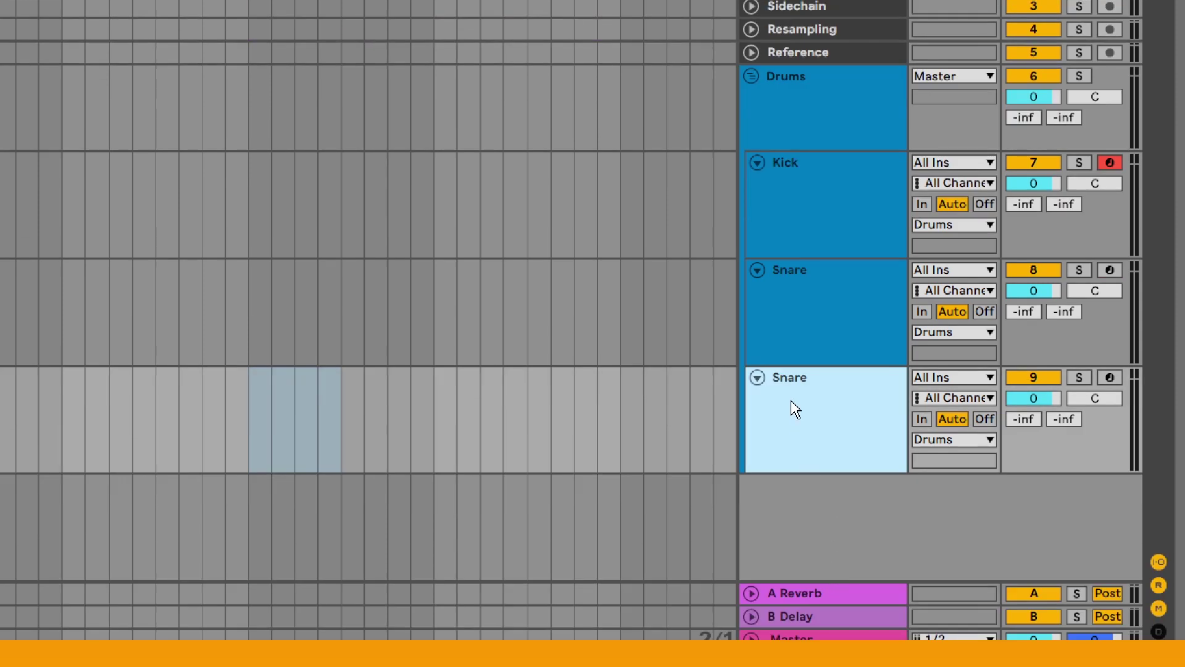
text(Clap)
Step: Duplicate the Clap track and rename the copy Cymbals
key(ctrl+d)
scroll(803, 530, down, 2)
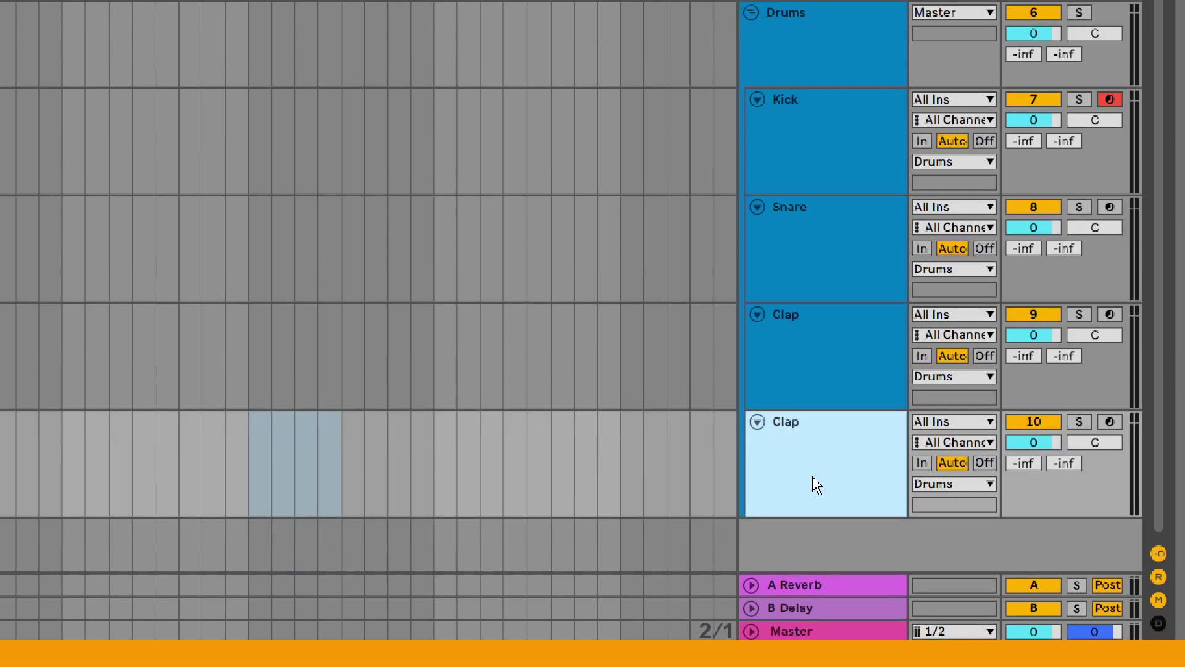
key(ctrl+r)
text(Cymbals)
key(Return)
Step: Show the Cymbals track's device chain and delete its Simpler
double_click(812, 477)
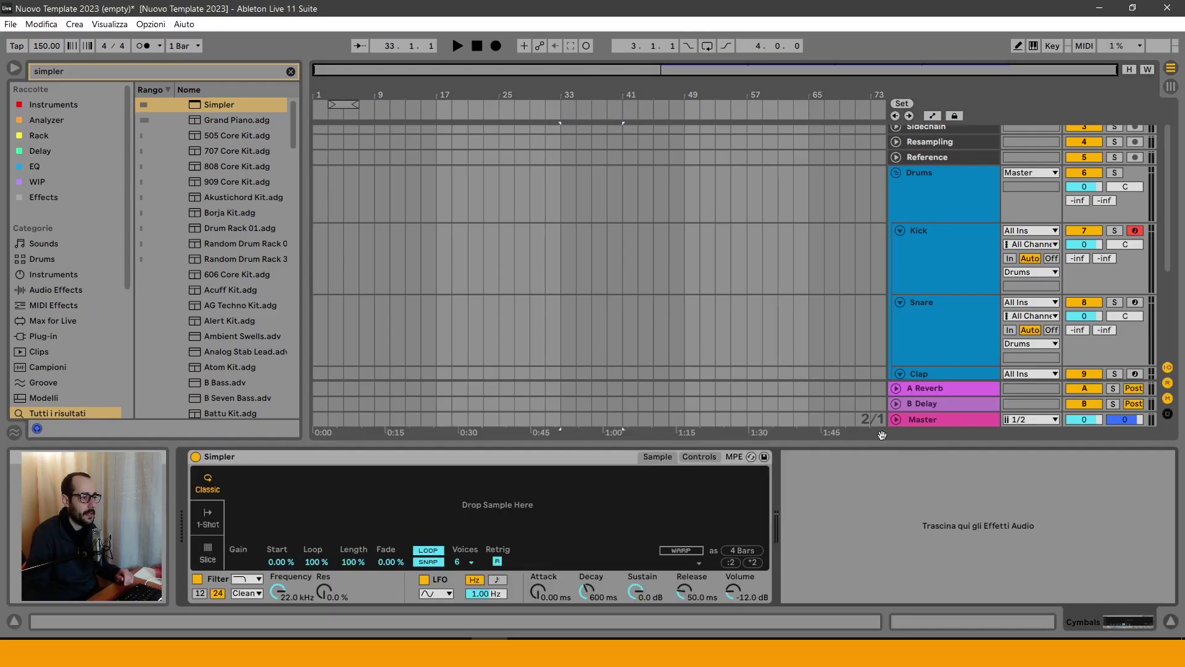
scroll(740, 267, down, 3)
scroll(889, 343, down, 2)
click(921, 335)
click(933, 211)
click(950, 190)
scroll(950, 194, up, 2)
click(951, 193)
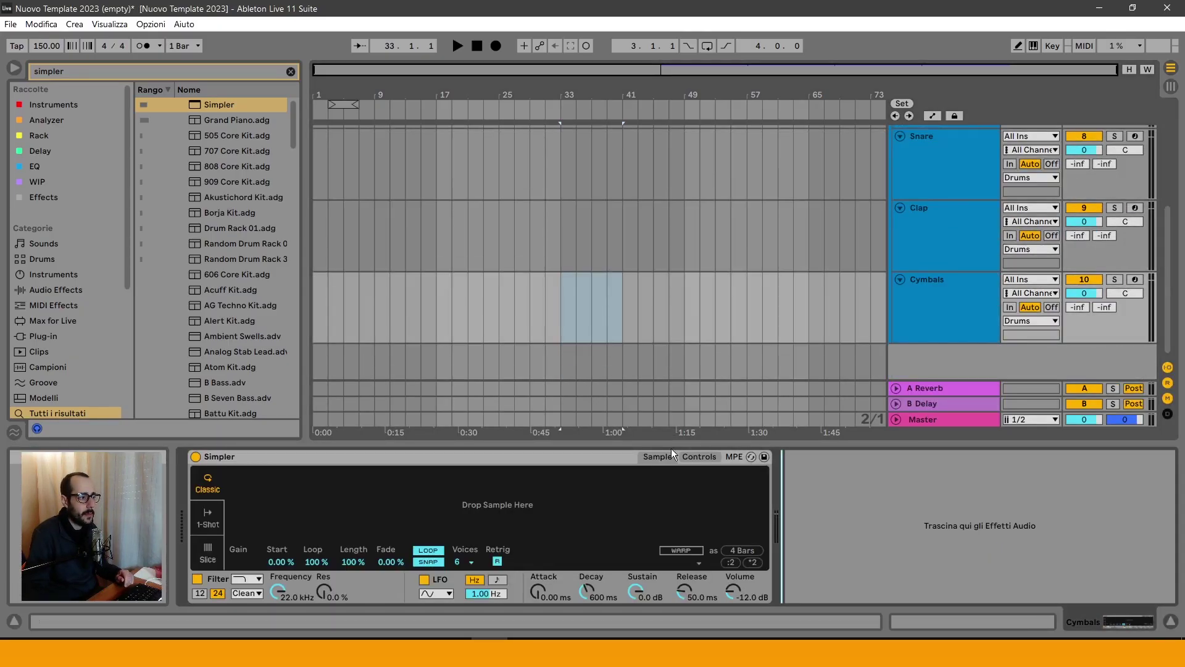
click(608, 453)
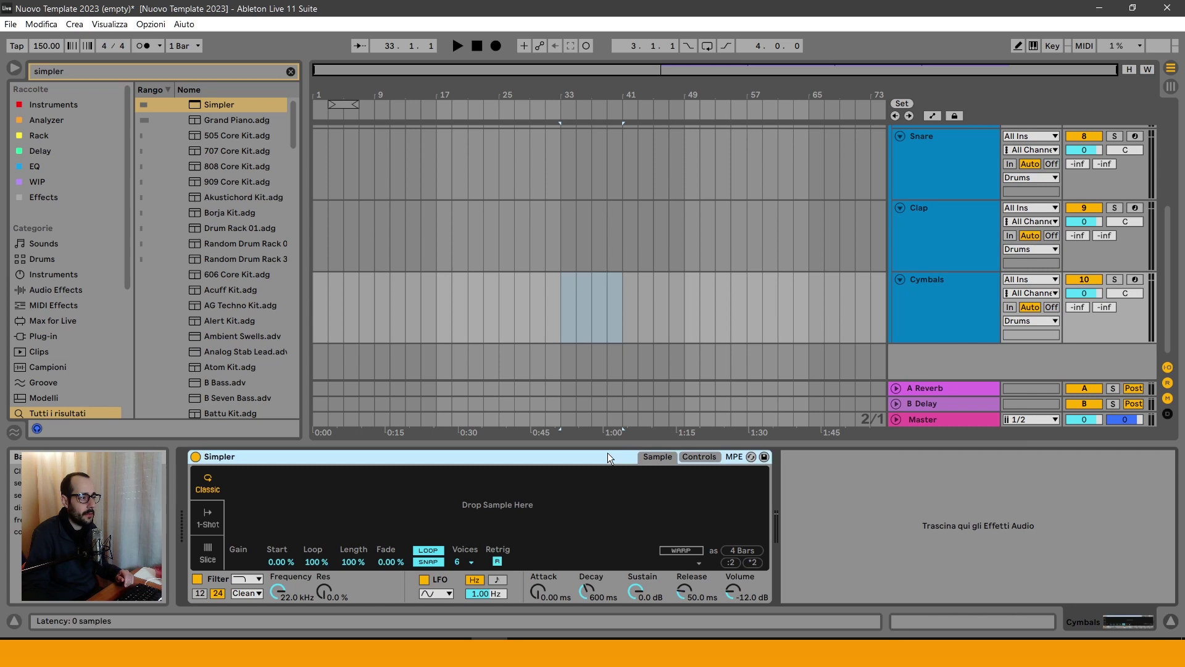
key(Delete)
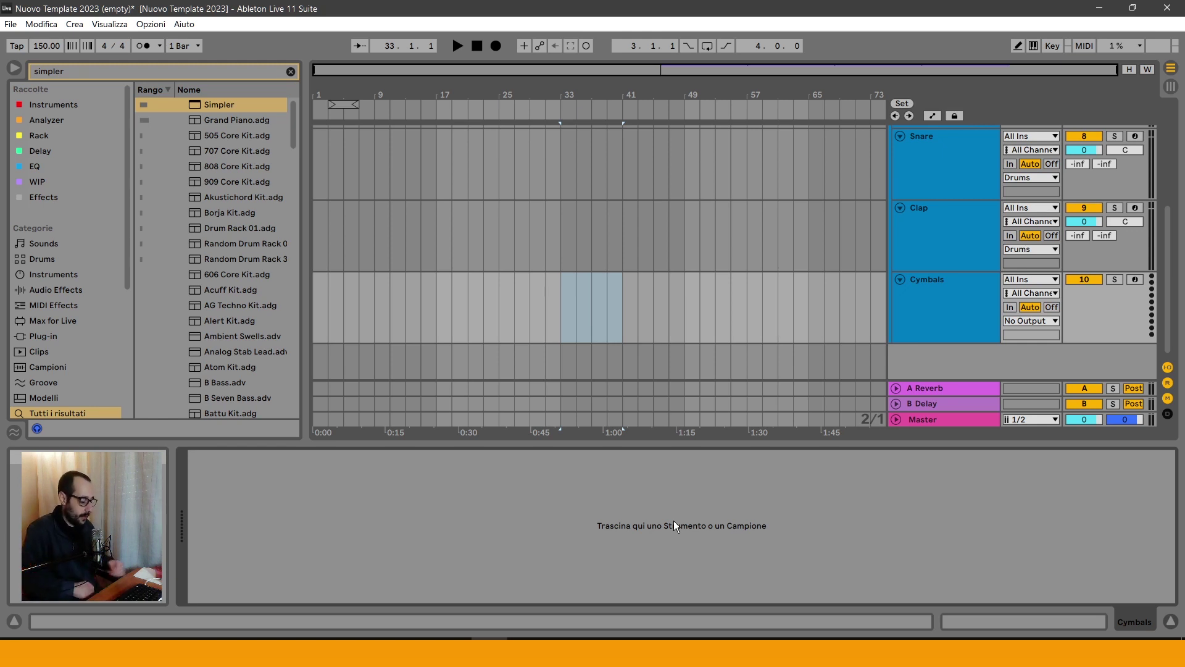
Step: Search the browser for "drum" and load Drum Rack onto the Cymbals track
key(ctrl+f)
text(drum)
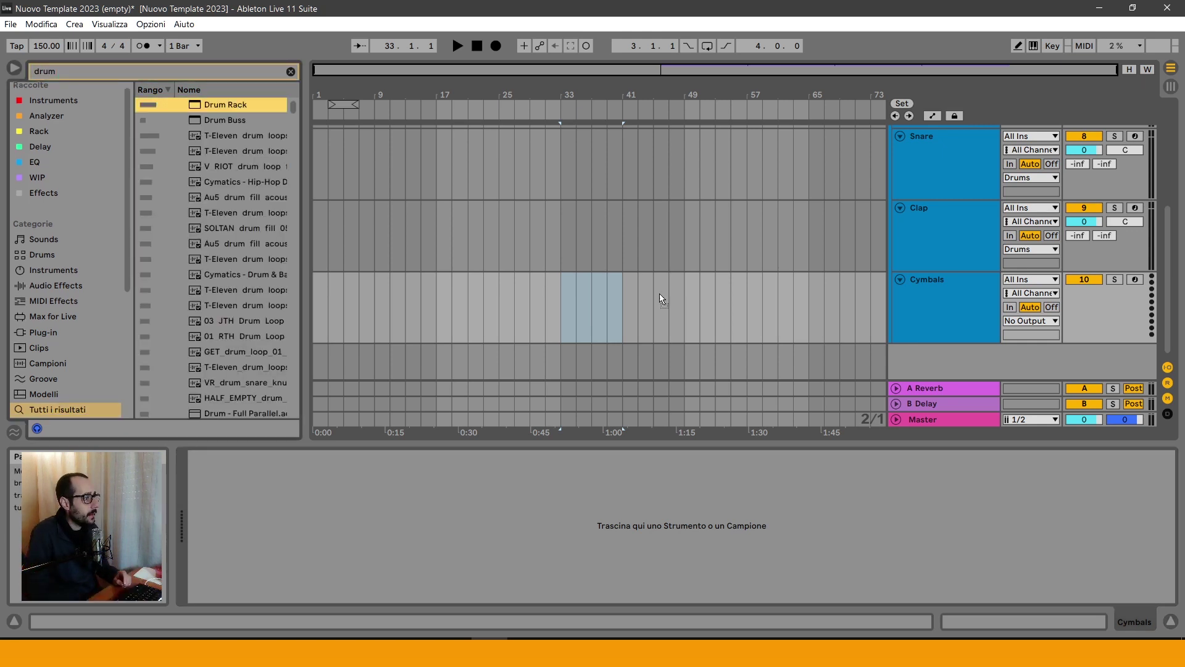
key(Return)
click(272, 462)
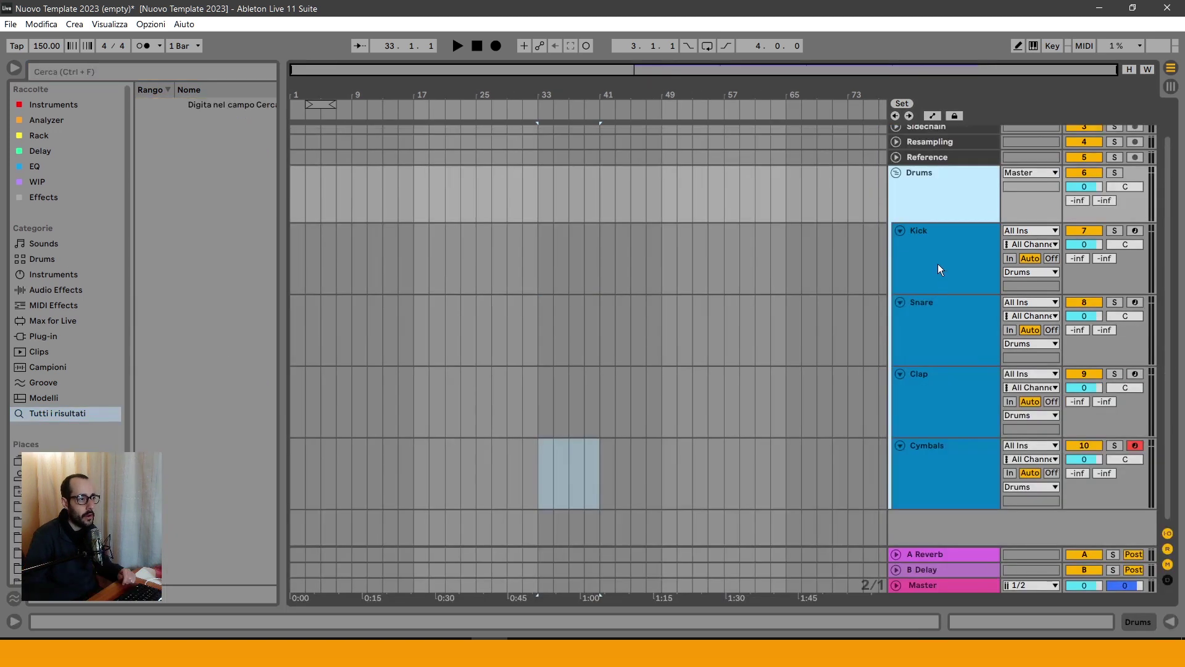
Step: Colour the Drums group track light yellow
click(938, 265)
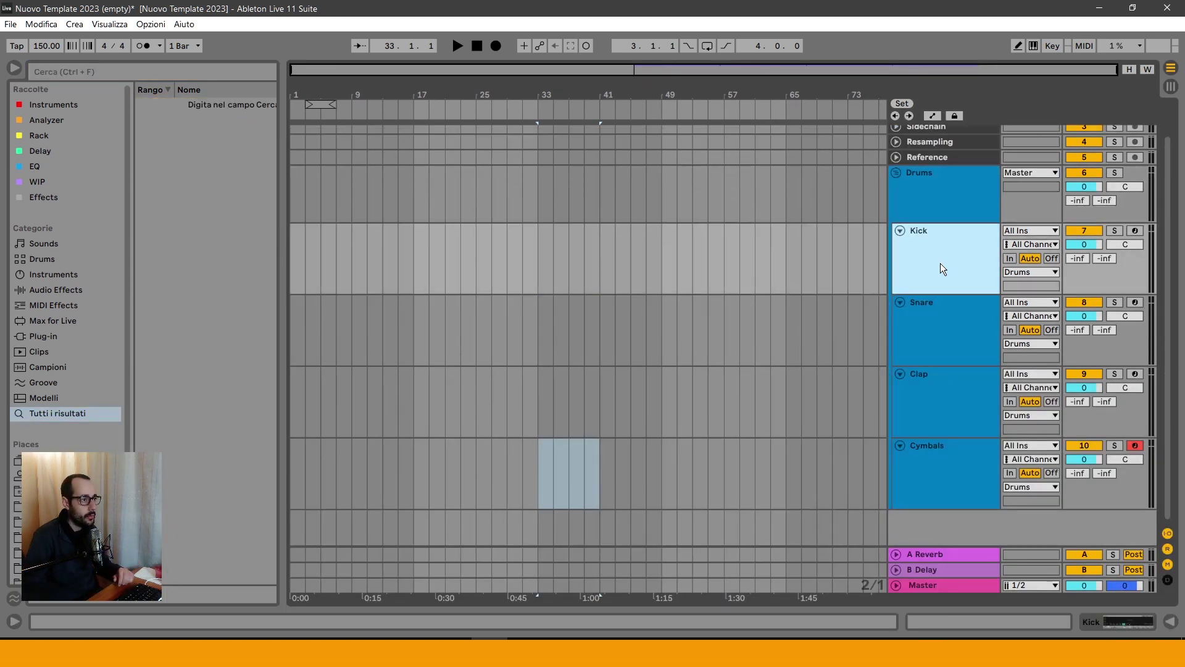
click(931, 201)
right_click(930, 197)
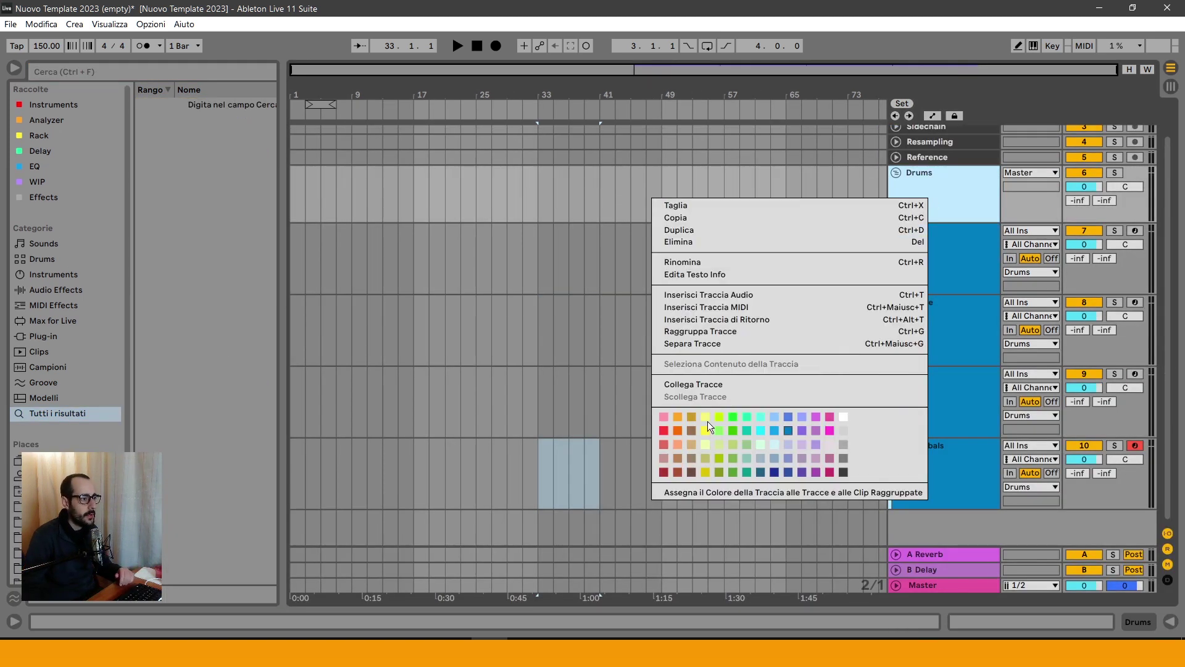
click(703, 417)
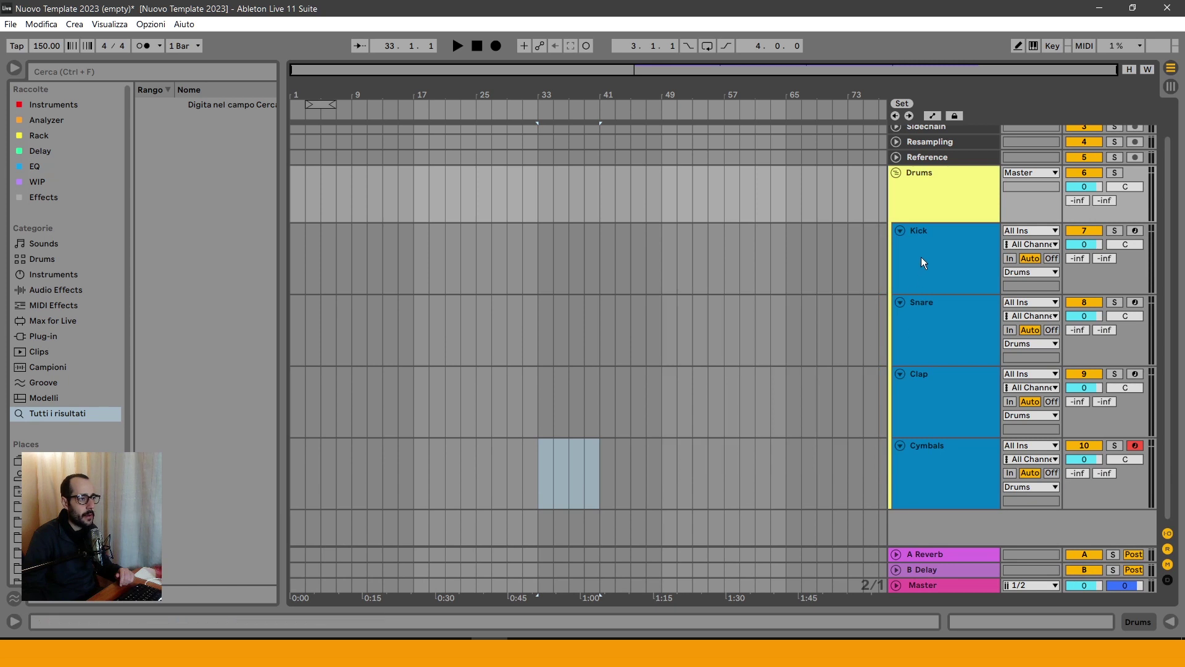
Step: Assign the Drums group's colour to its grouped tracks and clips
right_click(918, 208)
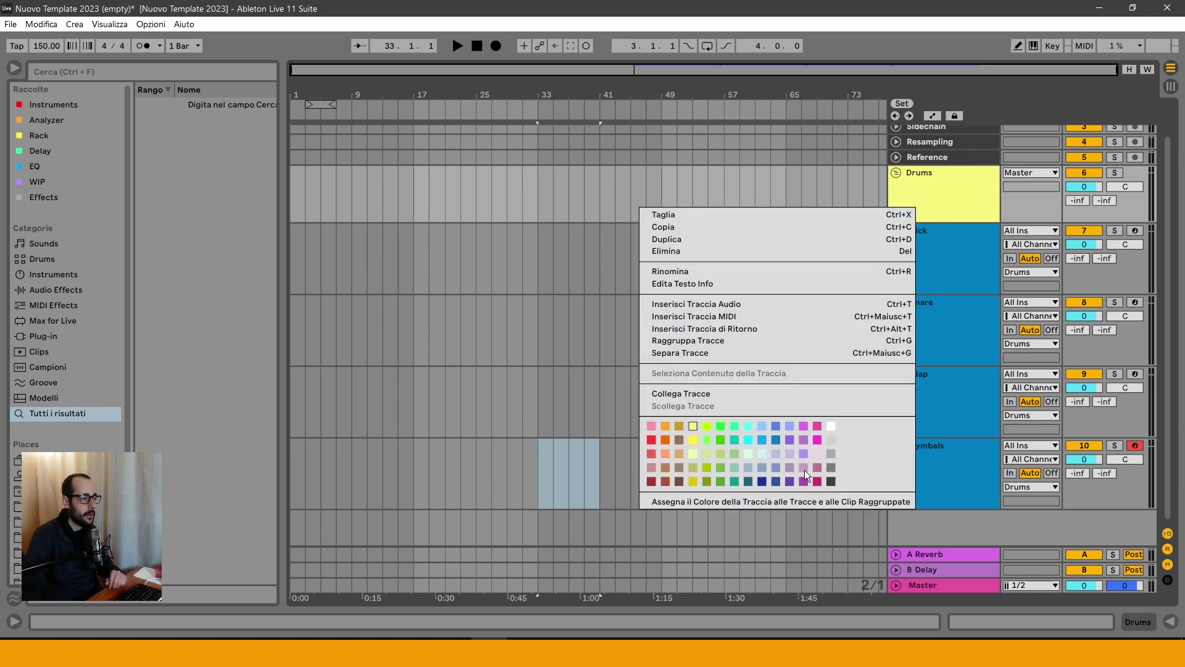
click(948, 213)
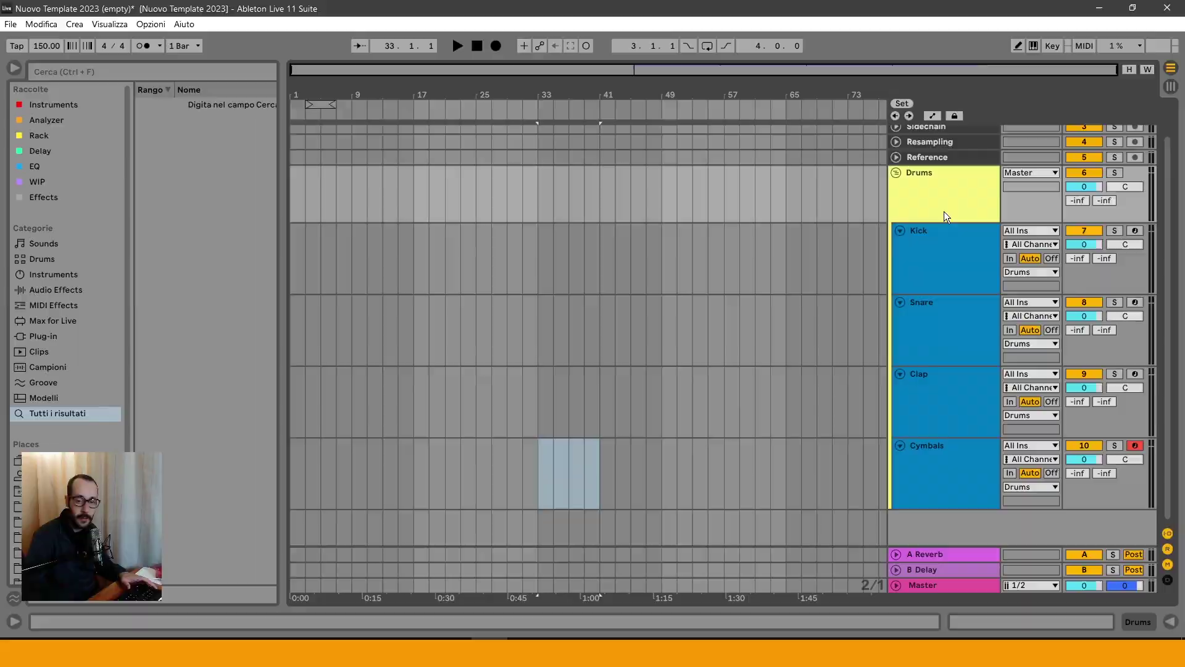
right_click(924, 209)
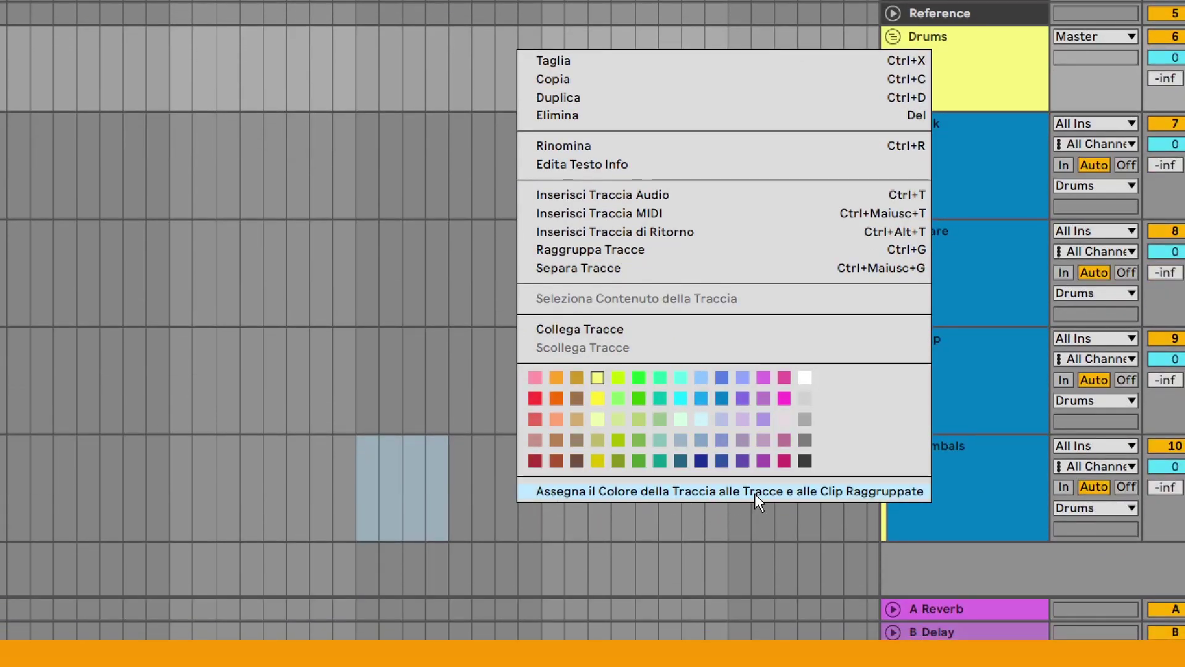
click(841, 492)
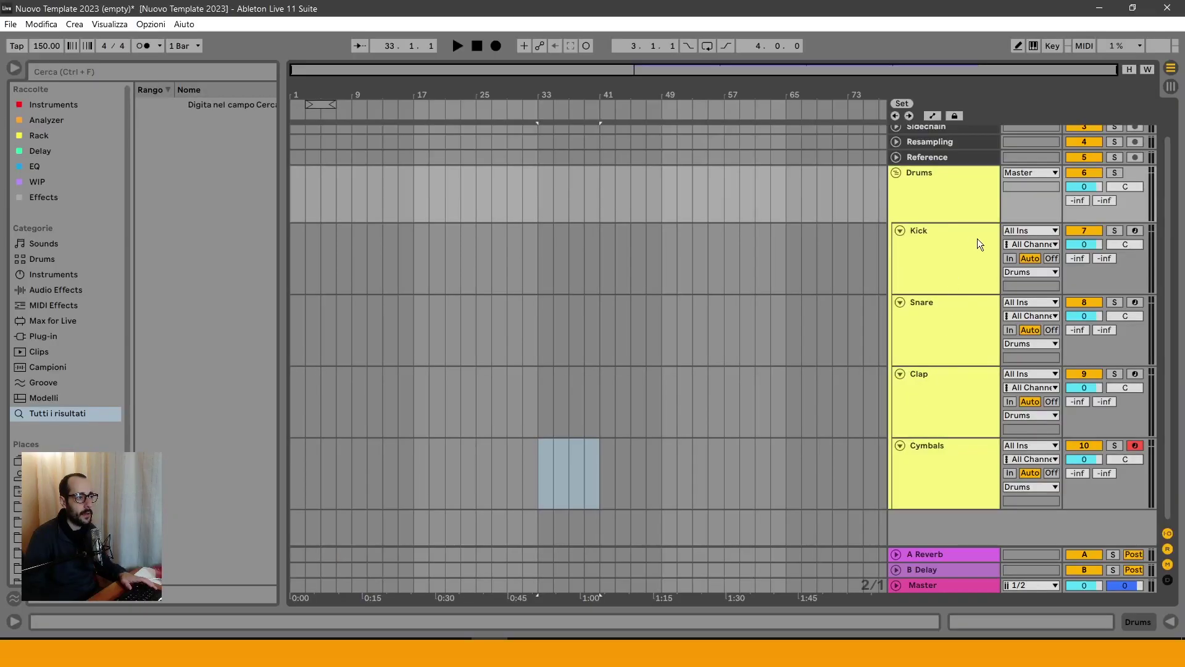
Step: Rename the Drums group "🥁 Drums" and fold it
click(949, 207)
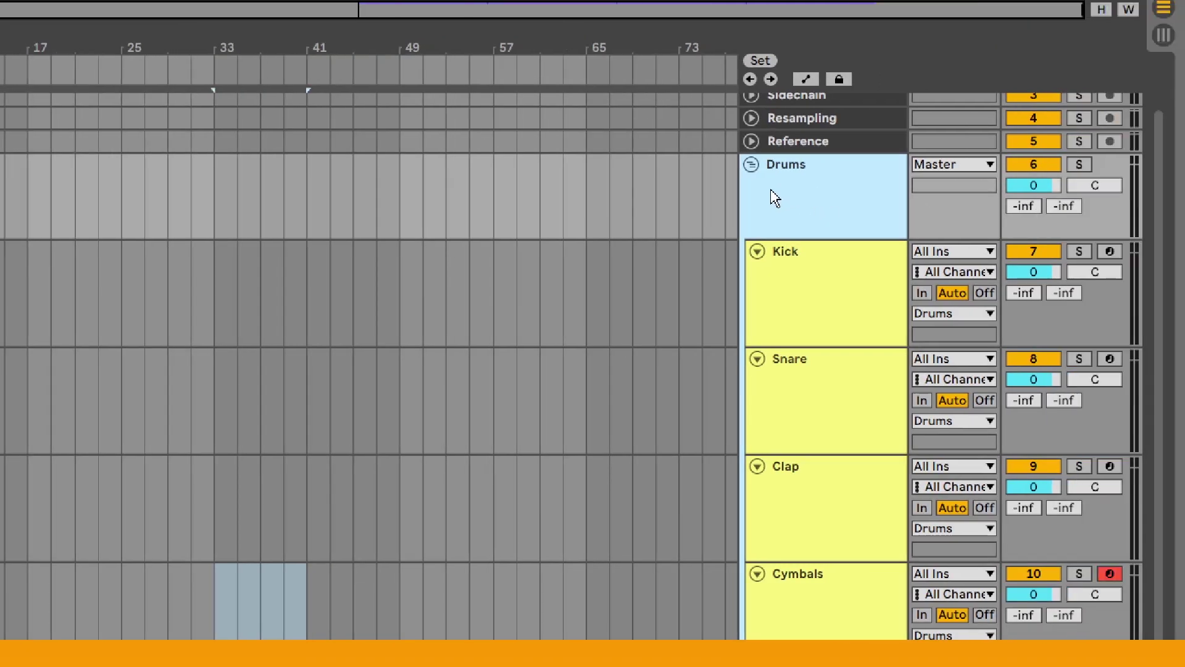
right_click(894, 189)
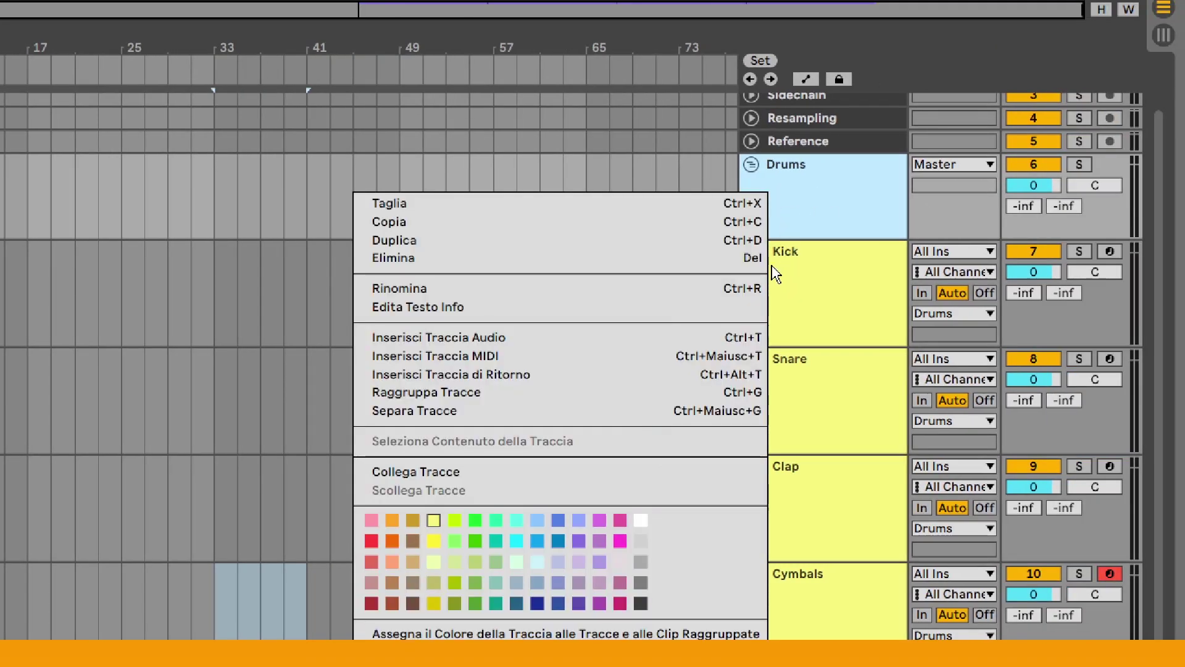
click(719, 287)
text(🥁 Drums)
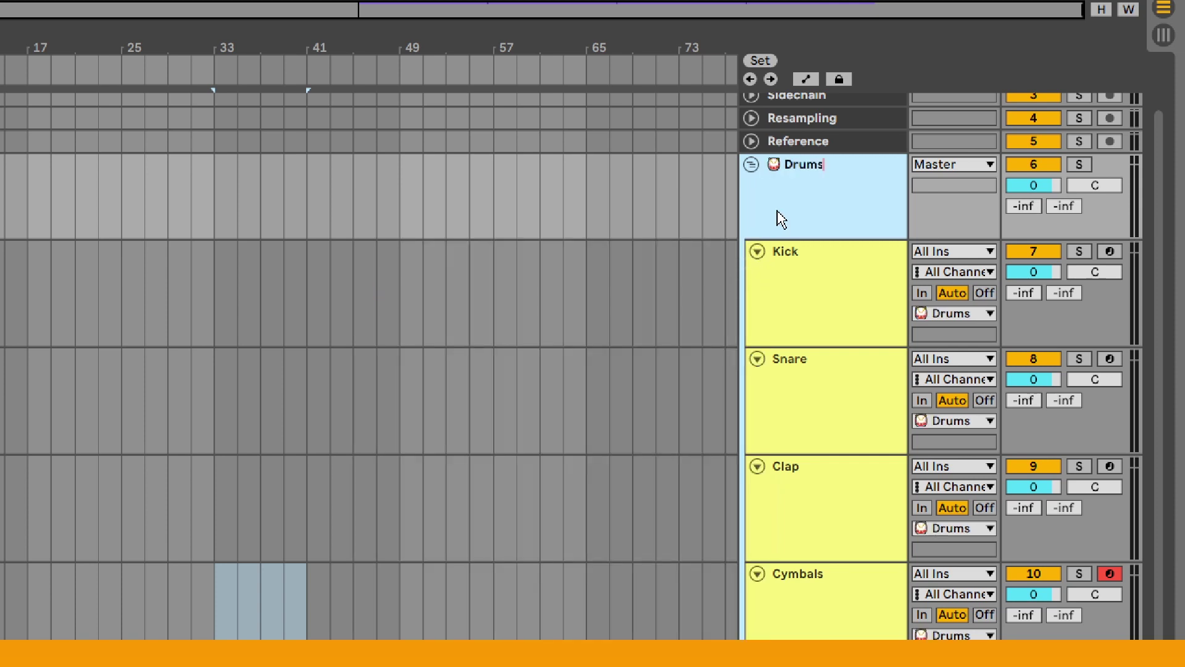
key(Return)
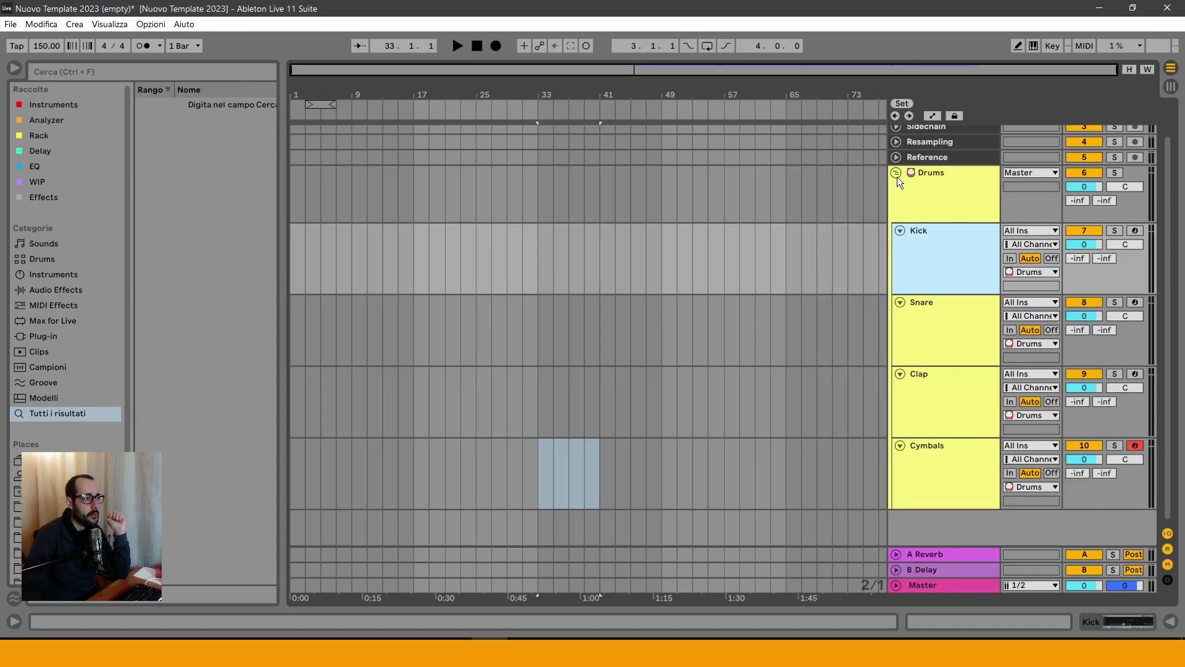
click(751, 165)
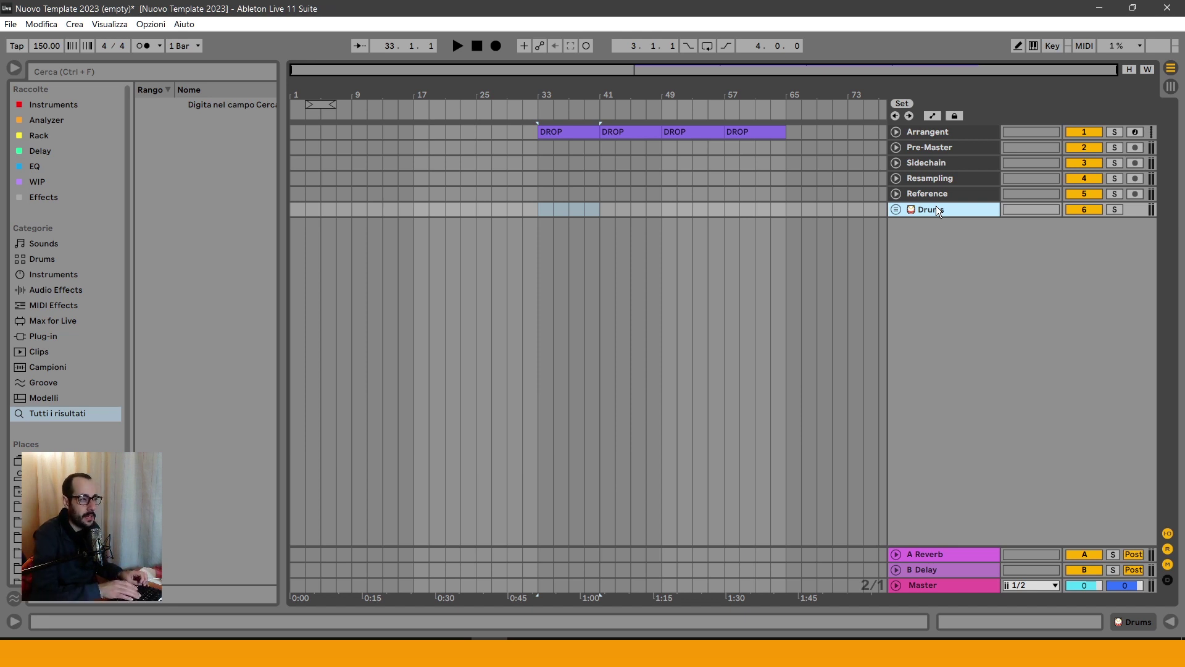
Step: Insert a MIDI track below the folded Drums group and rename it SUB
key(ctrl+shift+t)
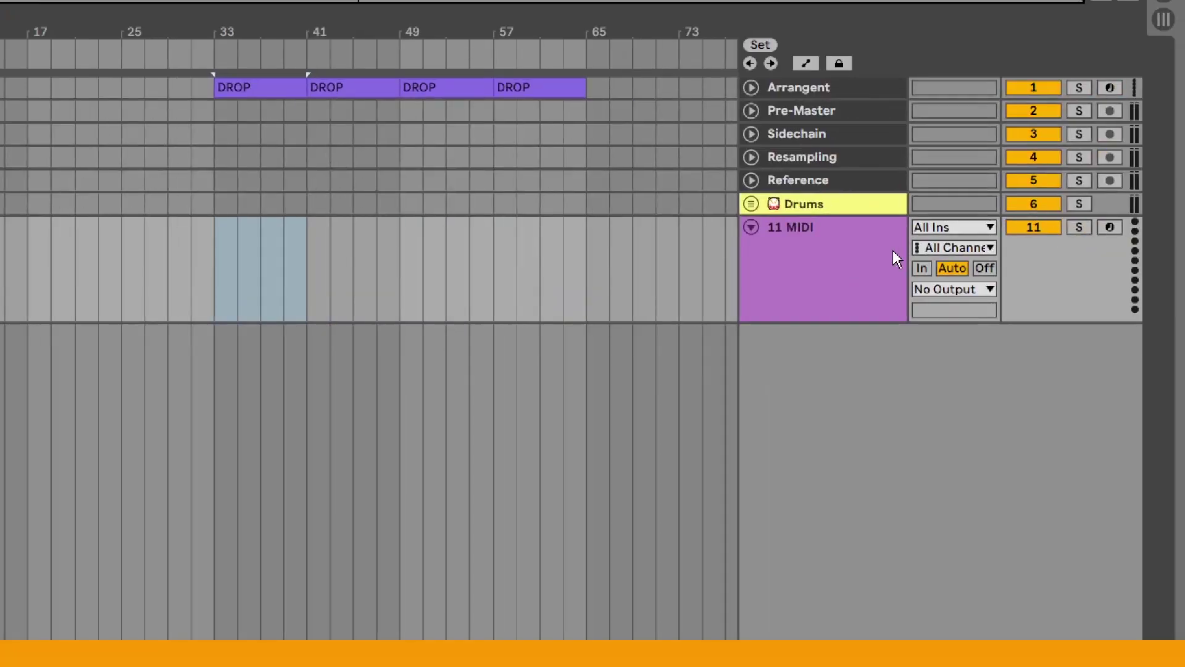
click(844, 262)
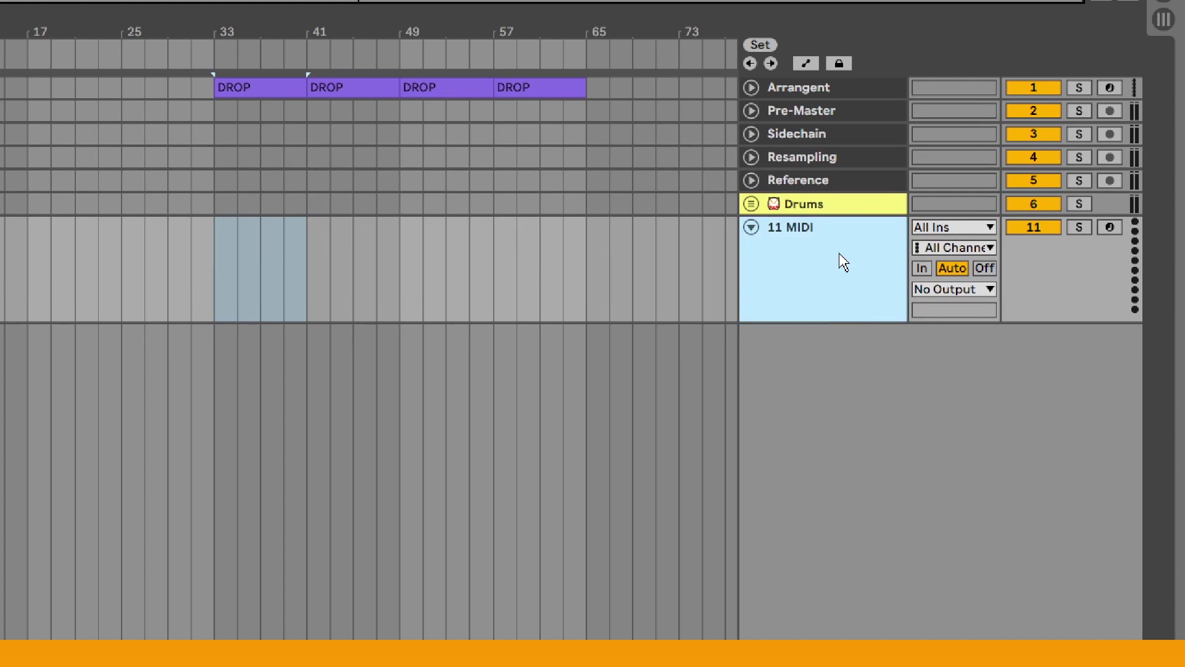
key(ctrl+r)
text(SUB)
key(Return)
Step: Group the SUB track and colour the group and its track red
right_click(841, 255)
click(795, 238)
key(ctrl+g)
right_click(794, 238)
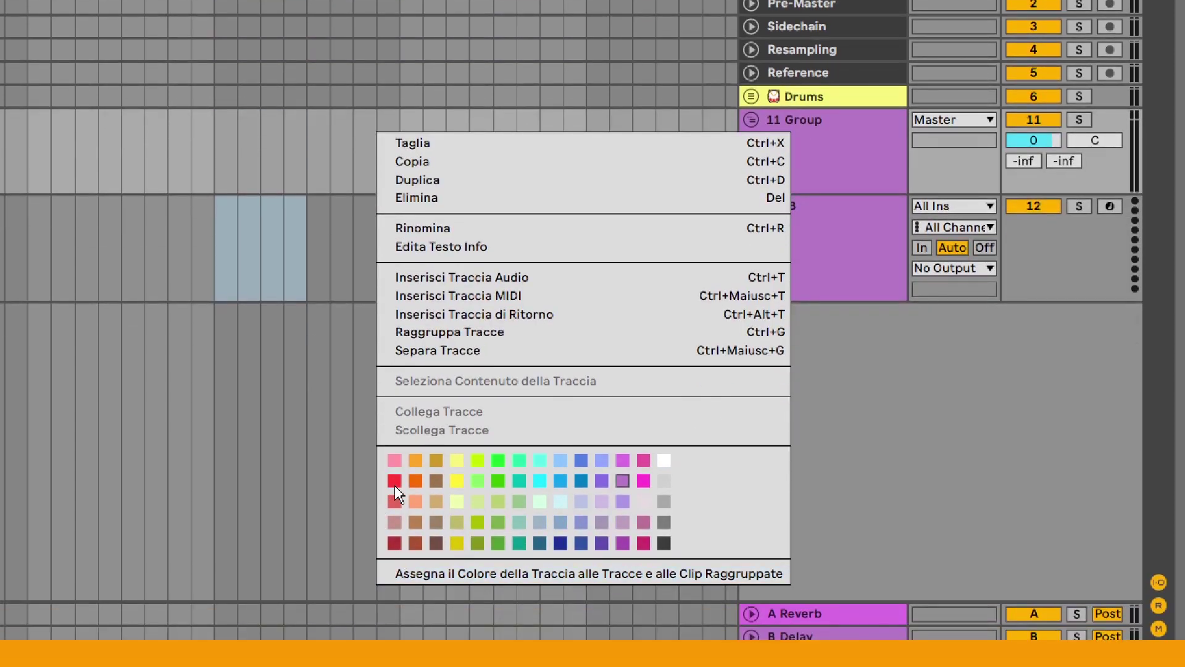
click(394, 485)
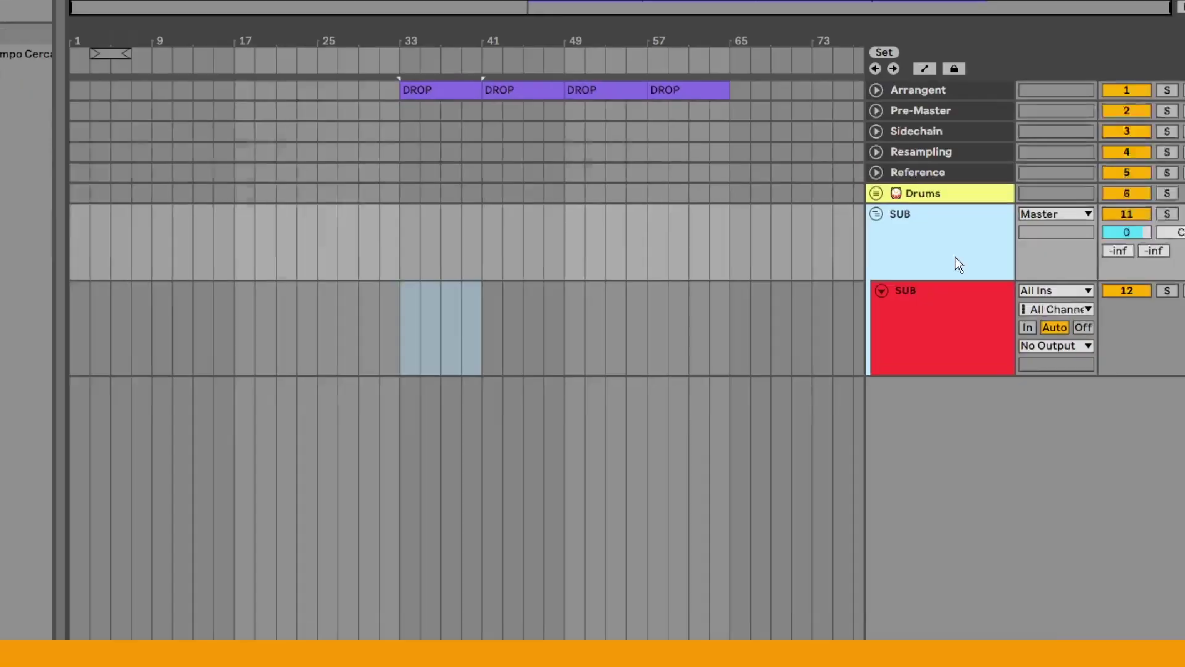
Step: Rename the red group Sub with a wave emoji in front and fold it
right_click(920, 253)
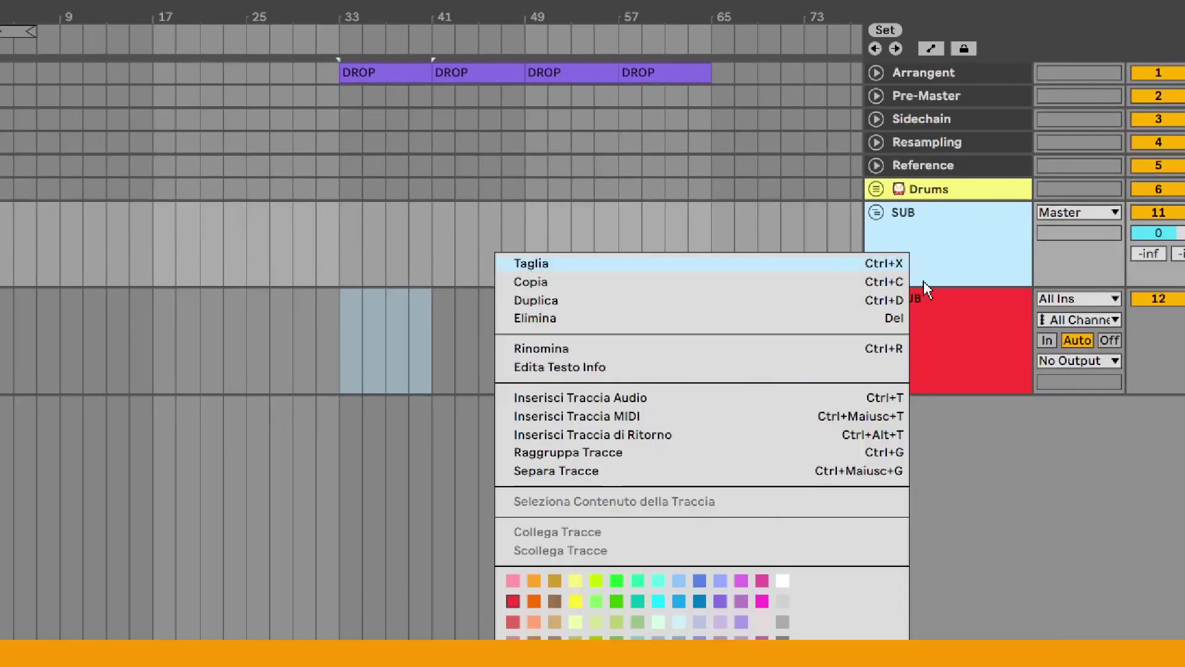
click(896, 356)
text(Sub)
key(Return)
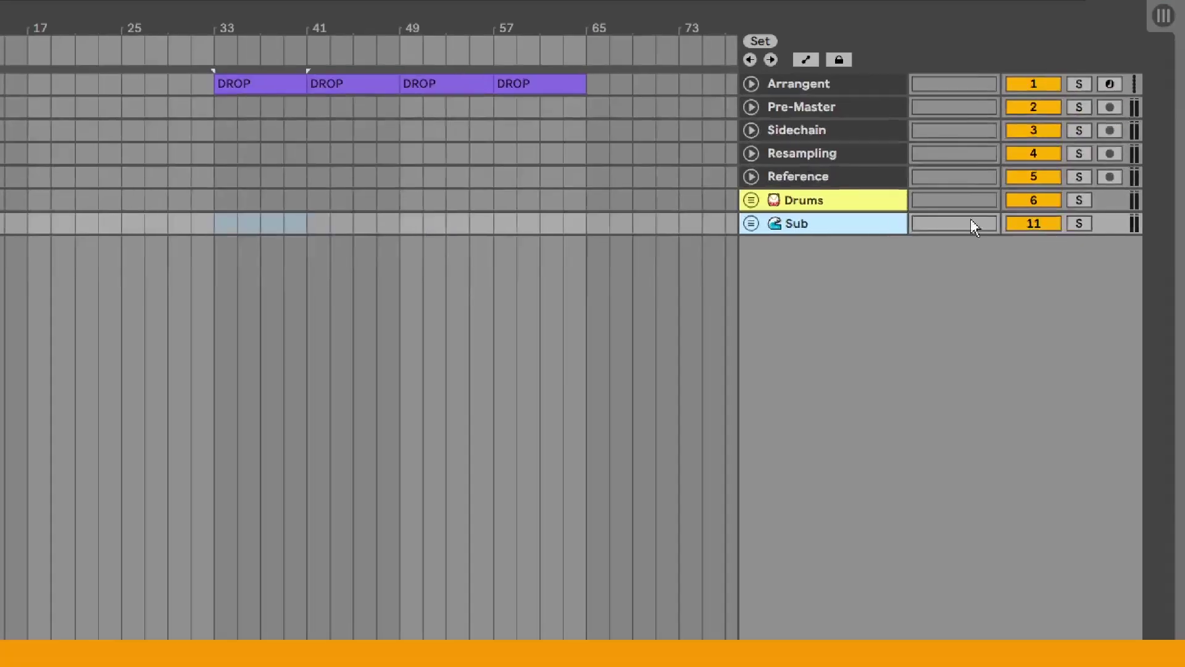
Step: Create a folded group named Basses, with a guitar emoji in front, around a new MIDI track below Sub
right_click(860, 226)
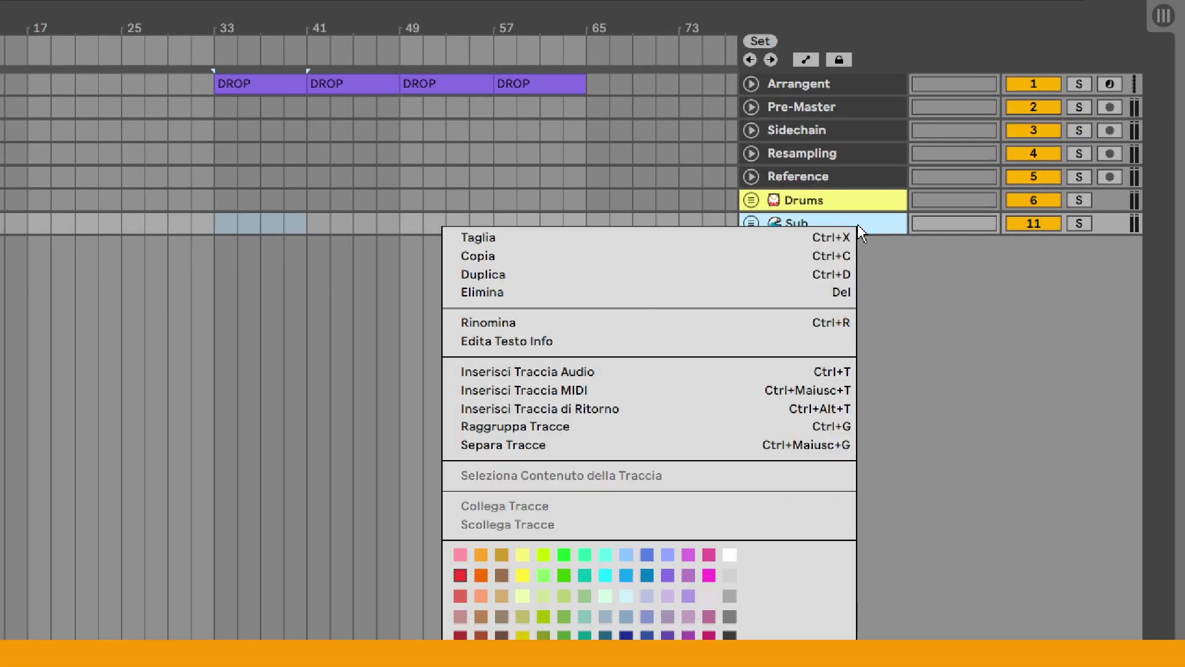
click(817, 396)
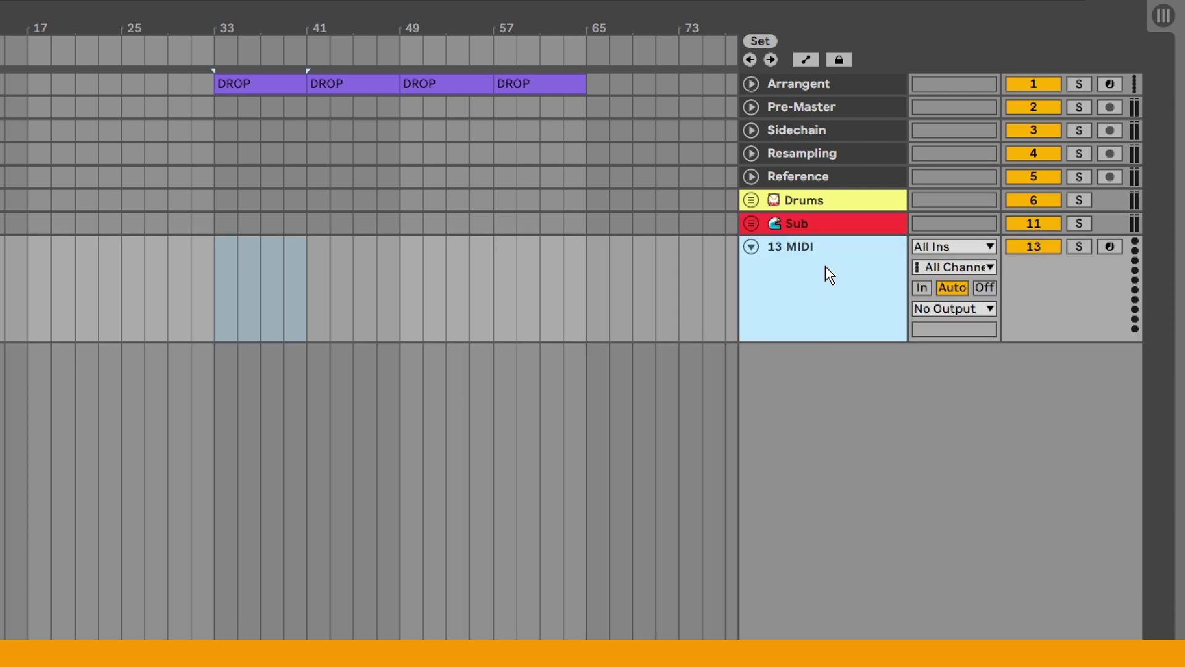
key(ctrl+g)
right_click(787, 269)
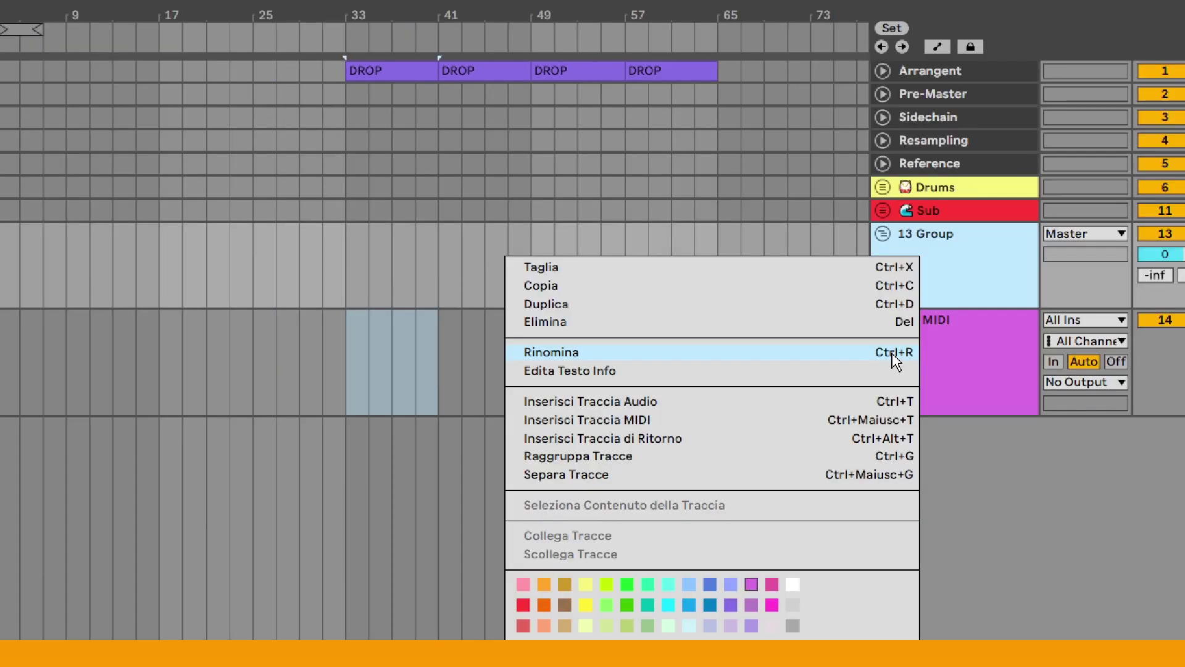
click(891, 353)
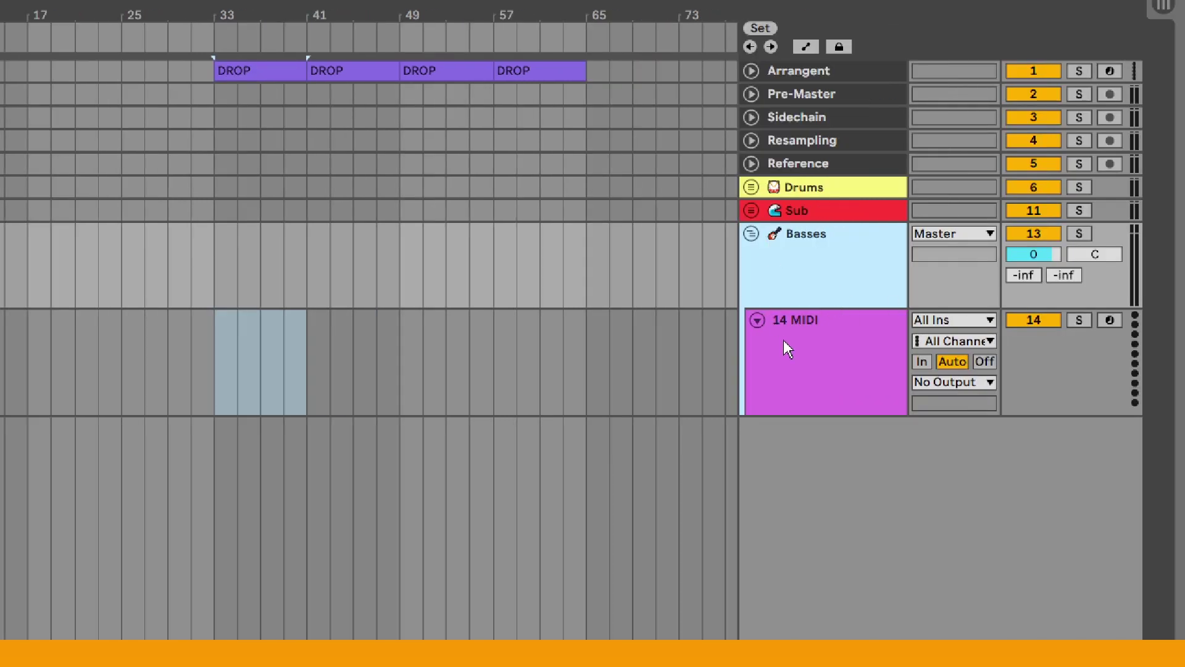
click(751, 234)
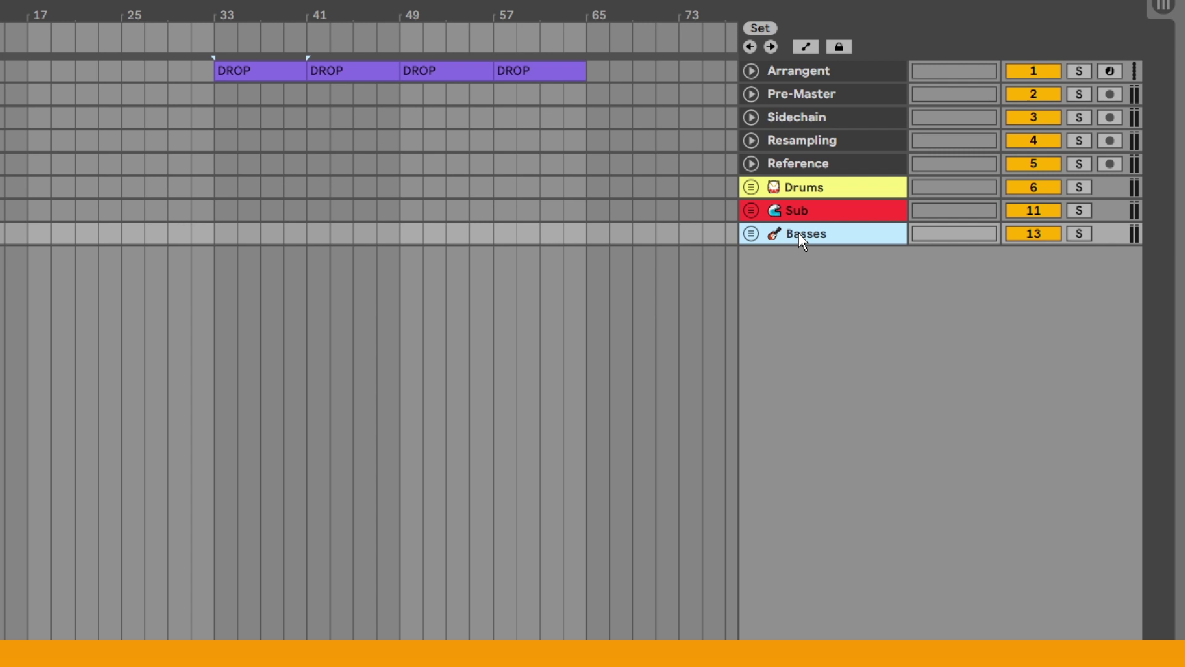
Step: Create a group named Atmos, with a cloud emoji in front, around a new MIDI track below Basses
key(ctrl+shift+t)
click(810, 276)
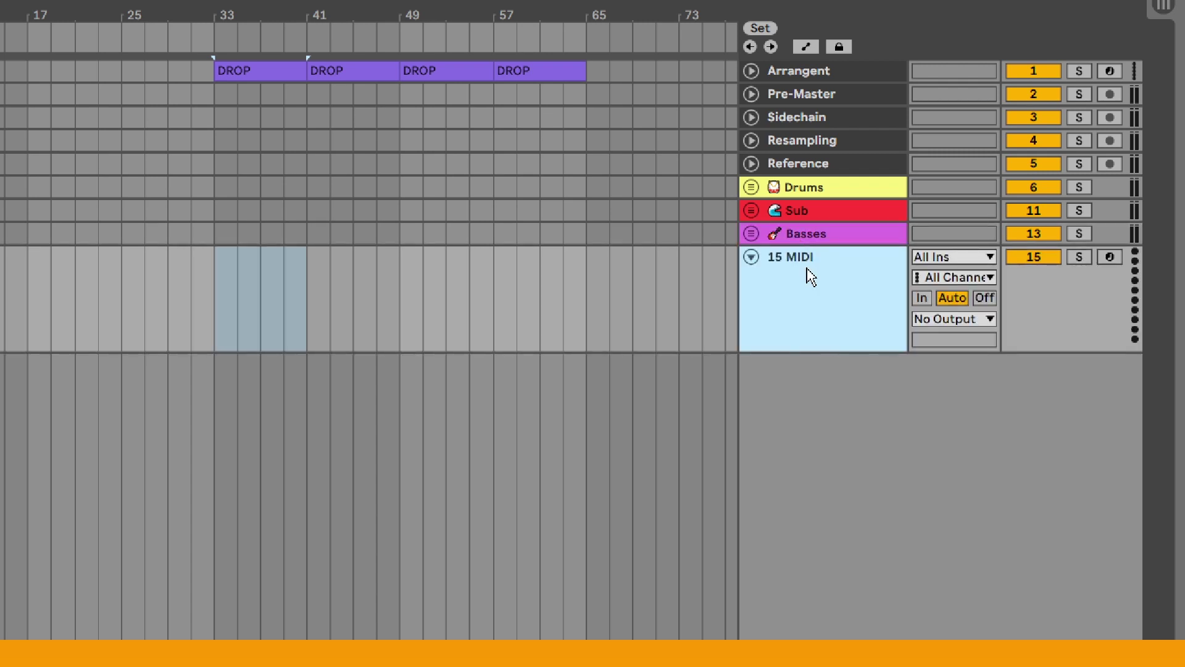
key(ctrl+g)
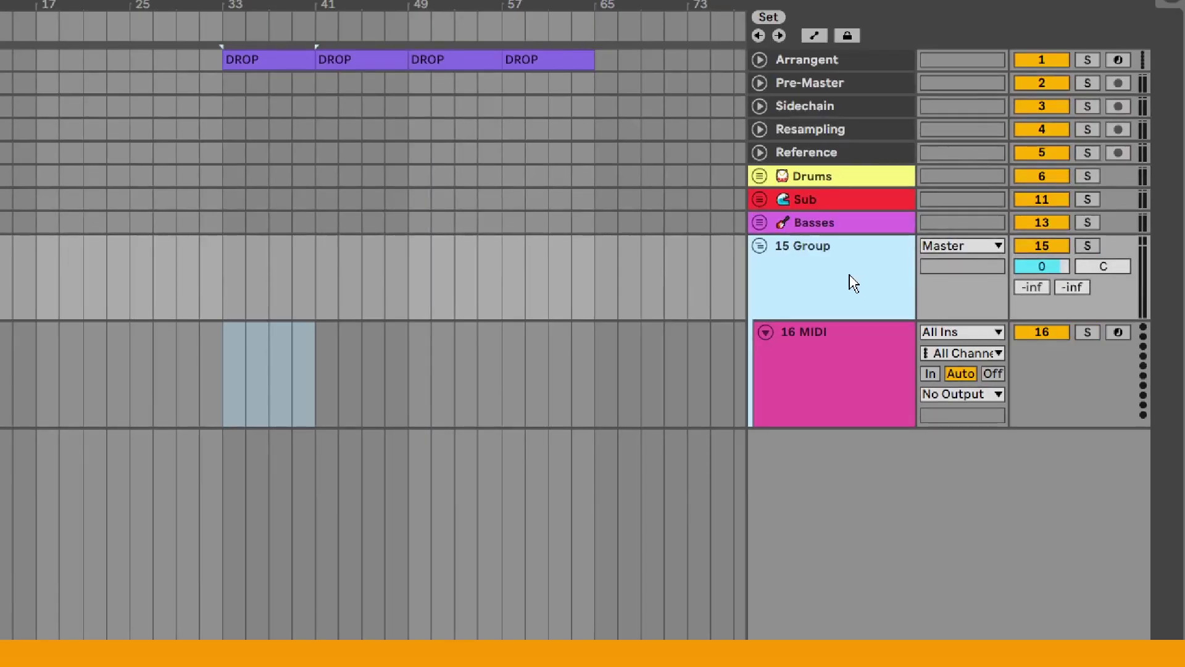
key(ctrl+r)
Step: Colour the Atmos group light blue and fold it
right_click(853, 284)
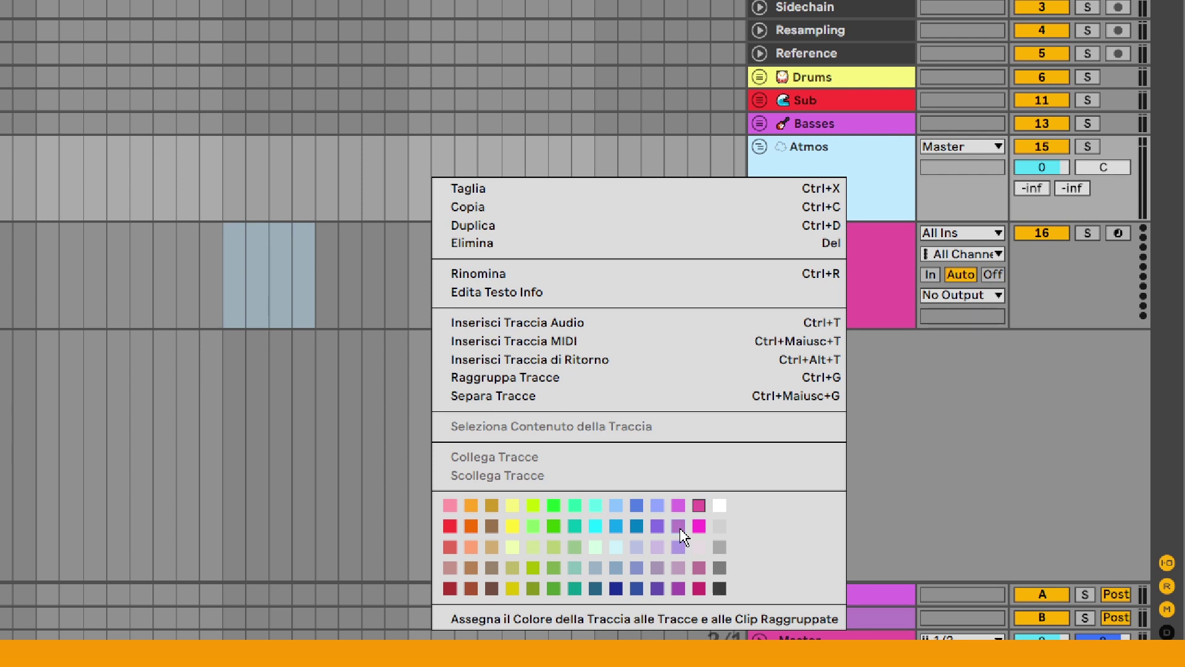
click(818, 188)
right_click(818, 188)
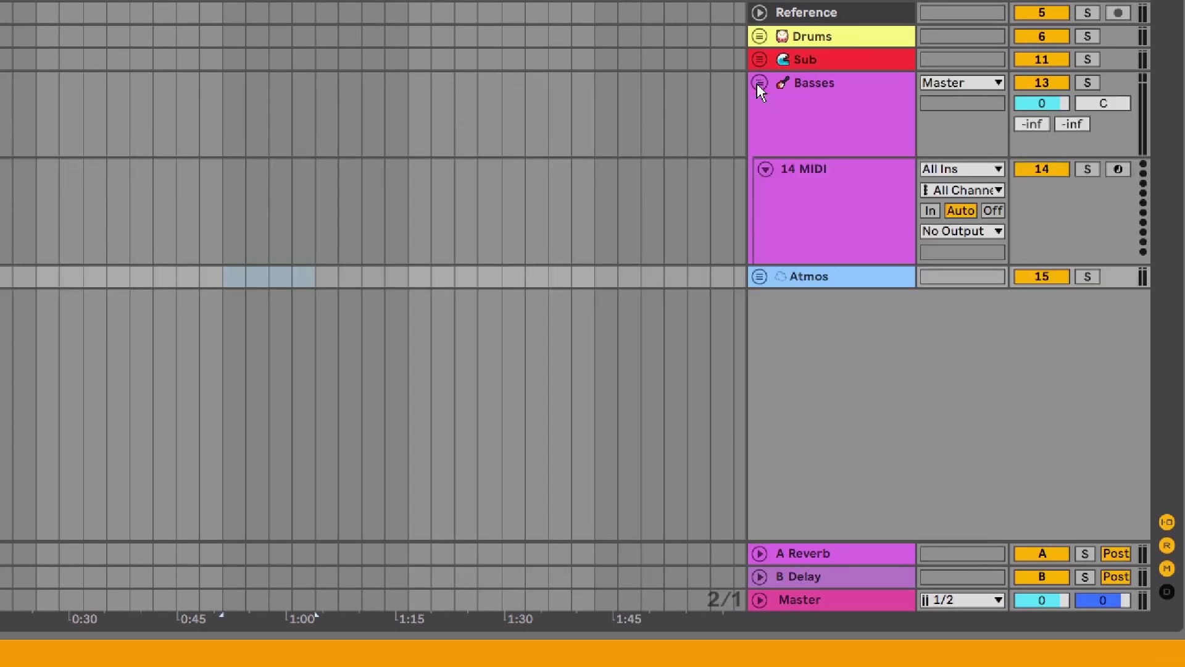
Step: Colour the folded Basses group cyan
click(757, 83)
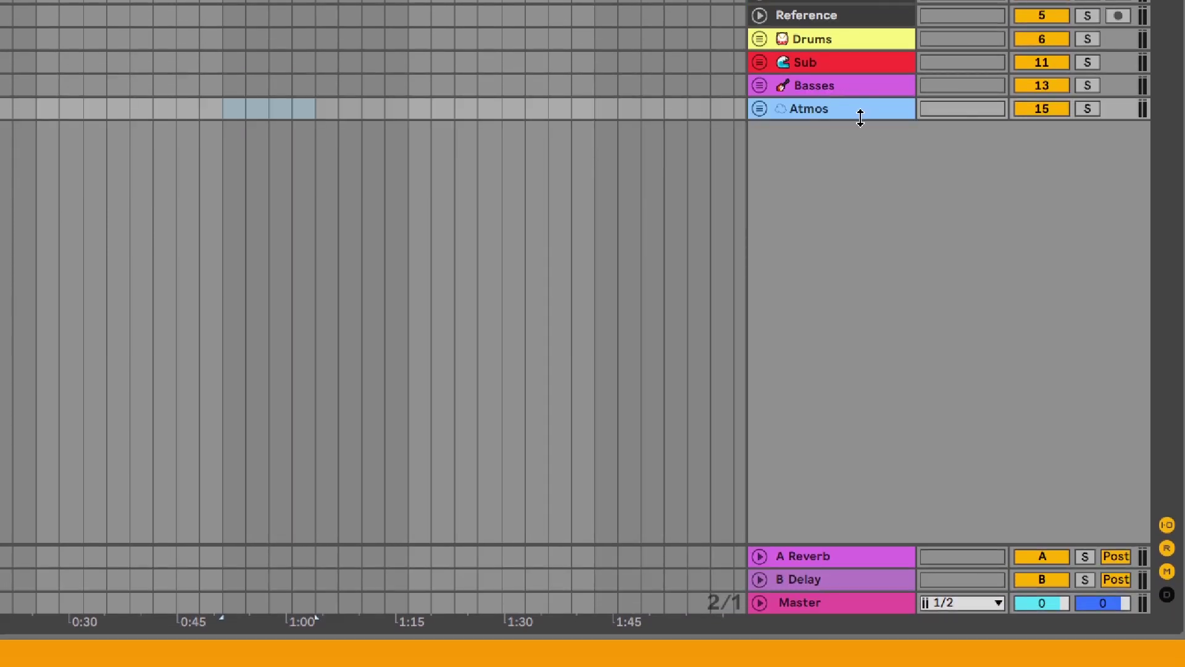
right_click(852, 90)
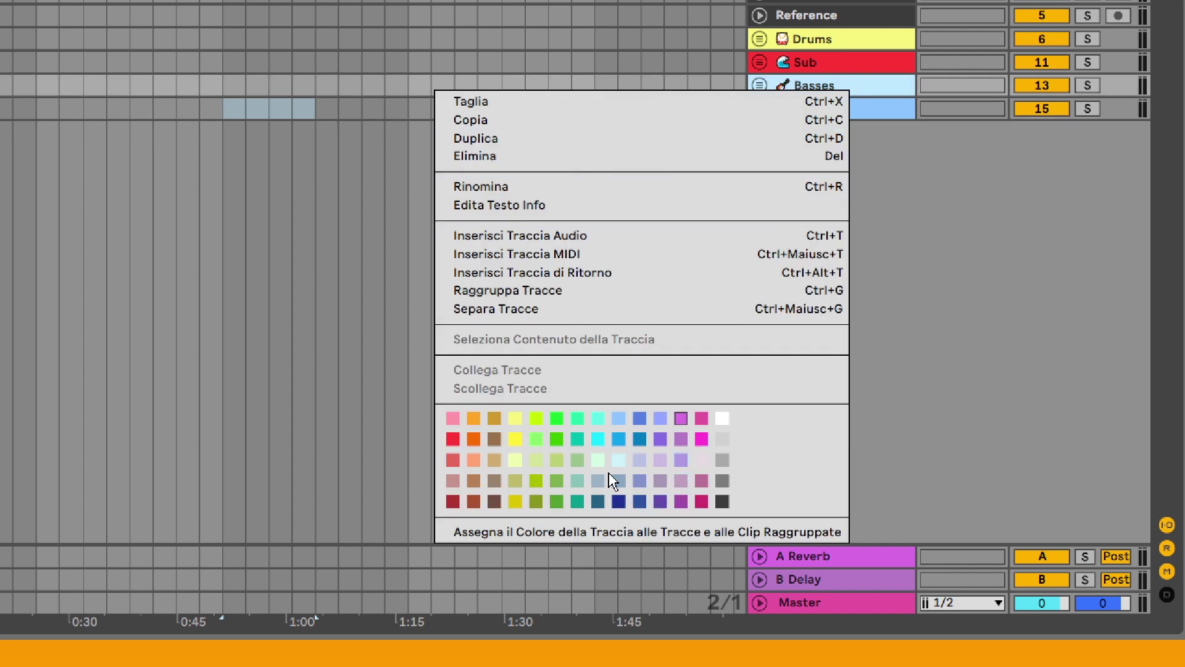
click(622, 428)
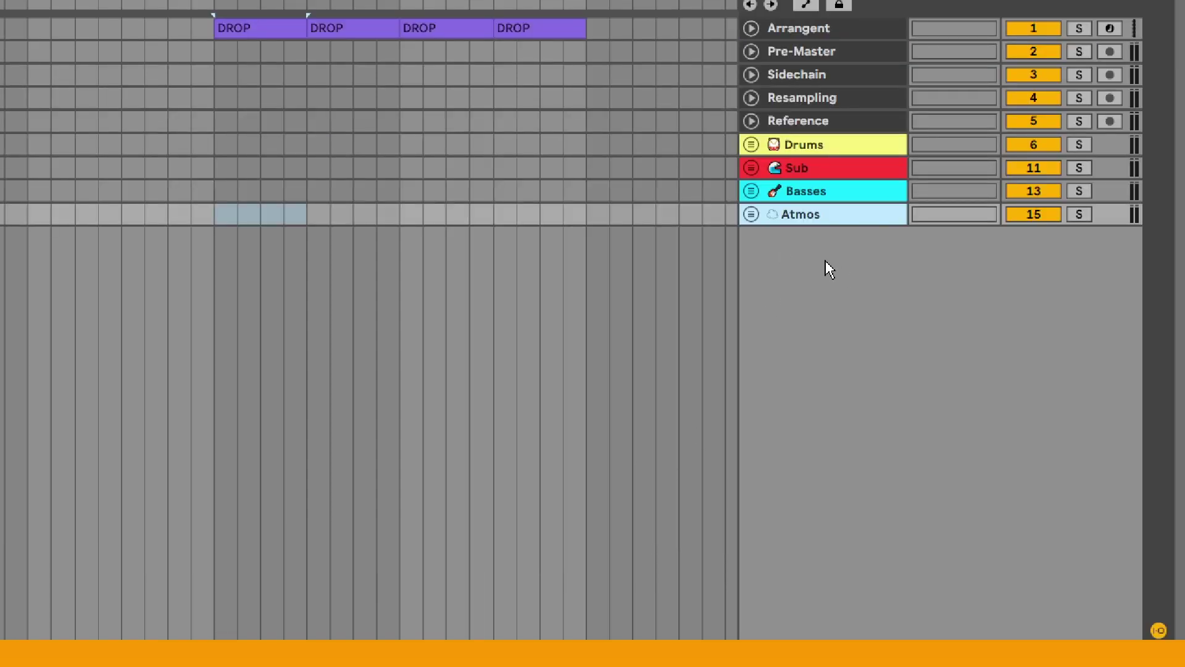
Step: Insert a MIDI track below the Atmos group and put it in its own group
key(ctrl+shift+t)
click(825, 261)
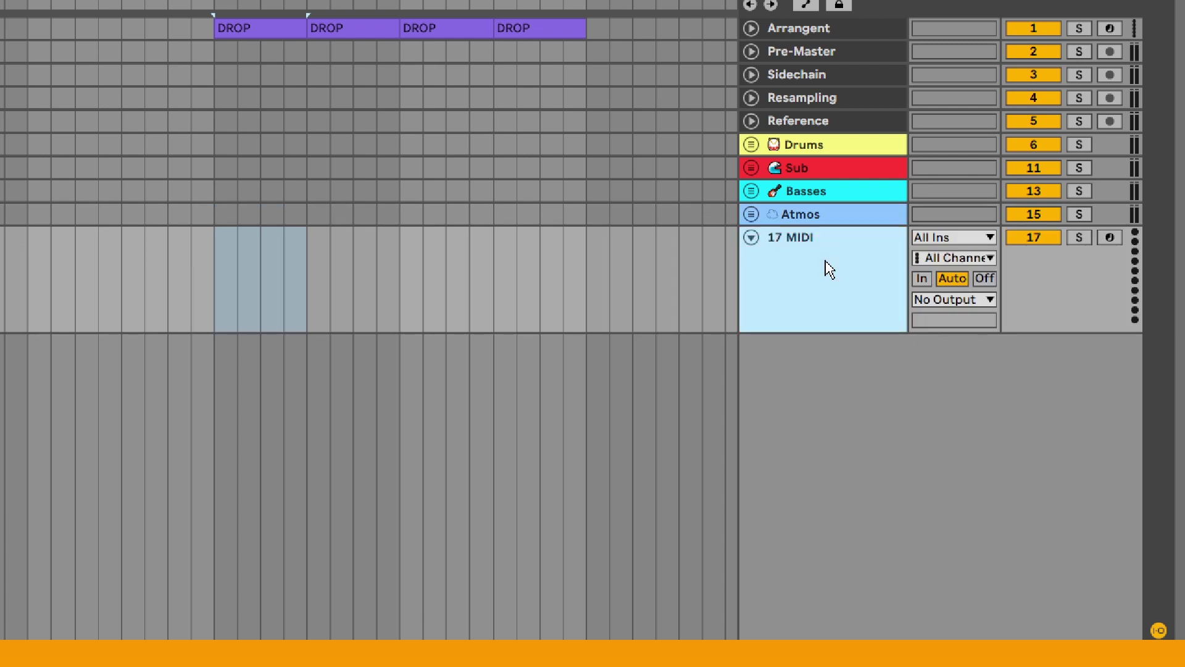
key(ctrl+g)
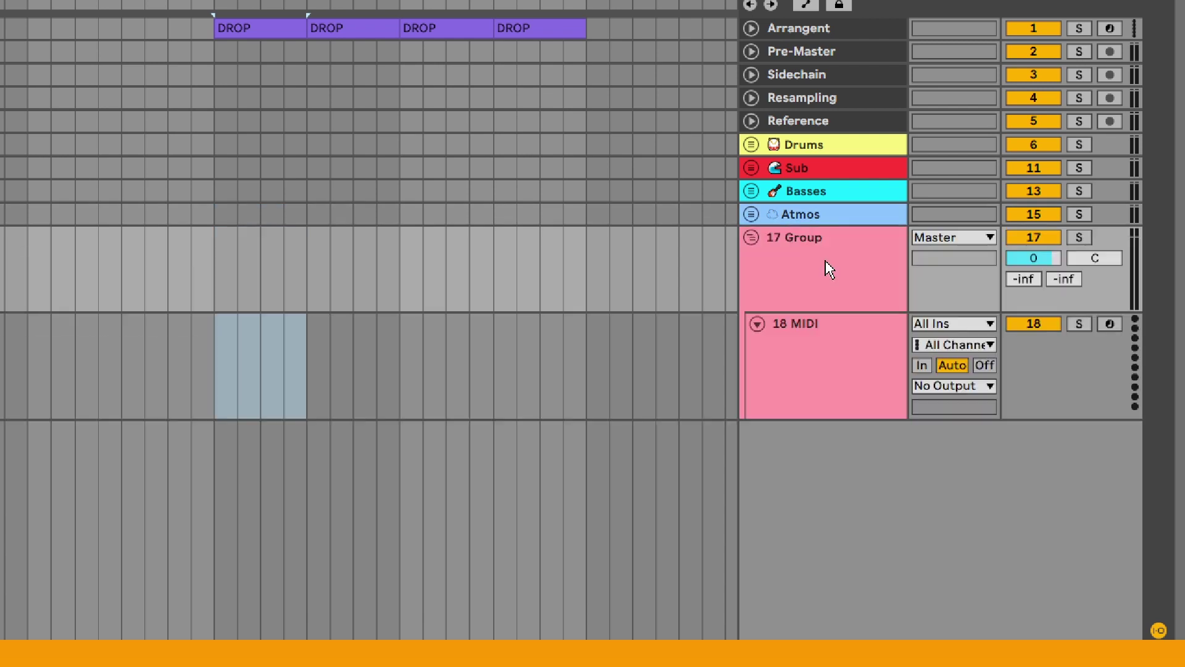
right_click(828, 268)
click(796, 360)
key(Return)
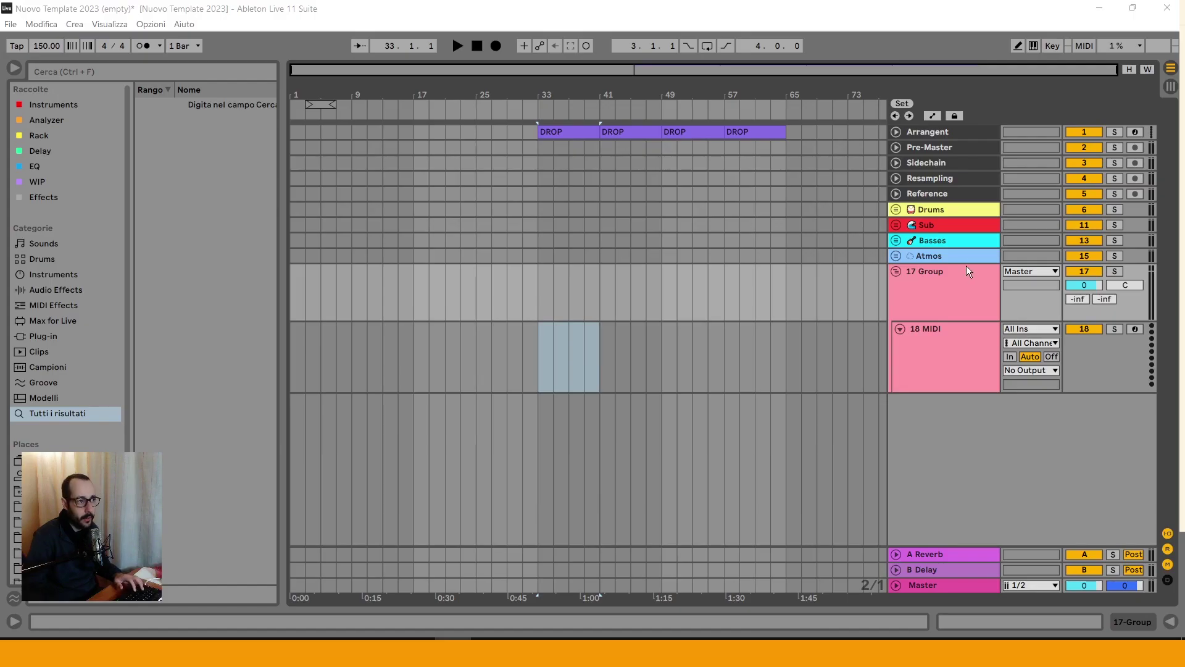
Step: Rename the new pink group Melody with an instrument emoji in front
click(959, 293)
right_click(942, 291)
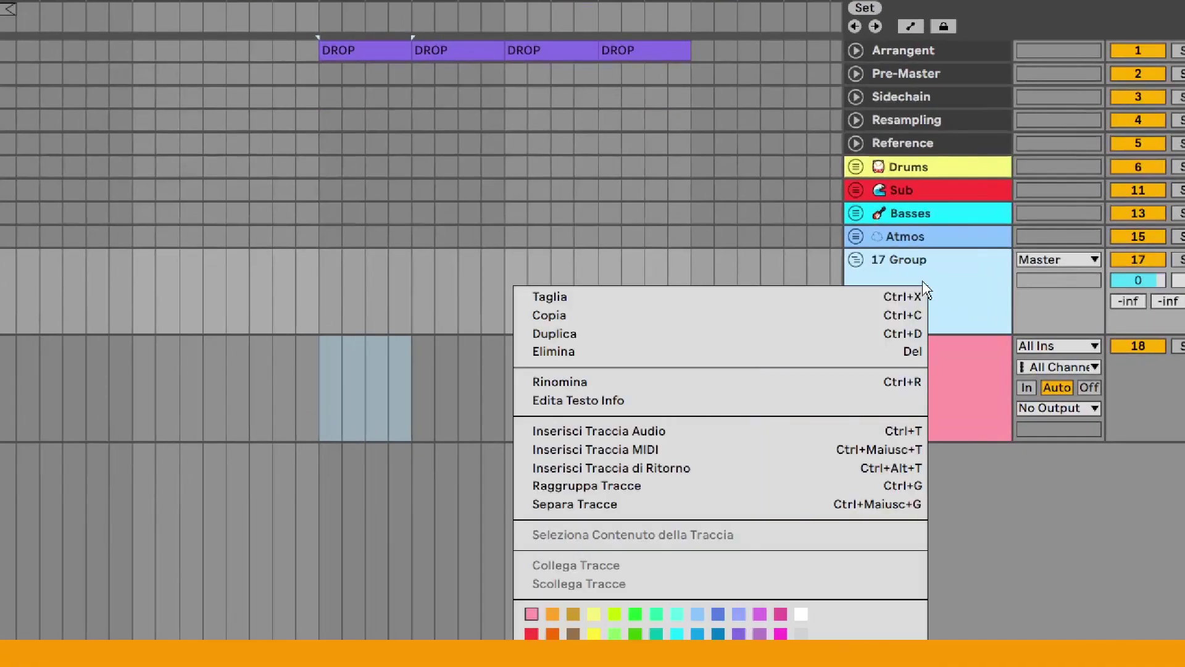
click(901, 382)
text(Melody)
key(Return)
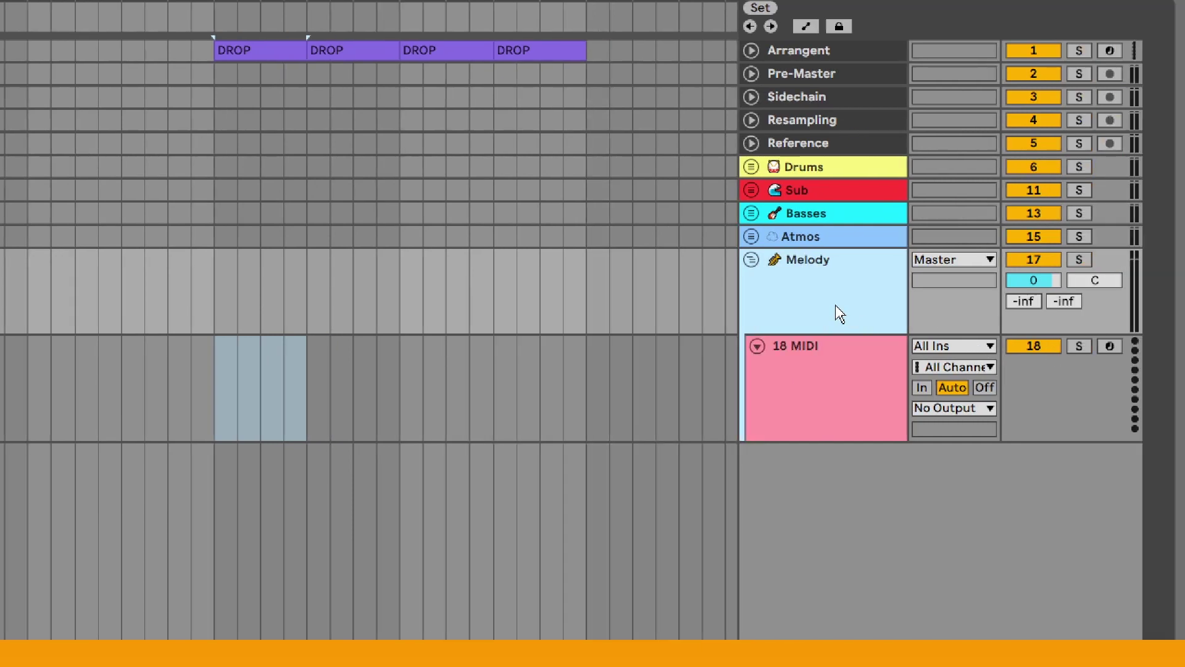
Step: Fold the Melody group
click(752, 260)
click(752, 259)
click(759, 263)
click(819, 234)
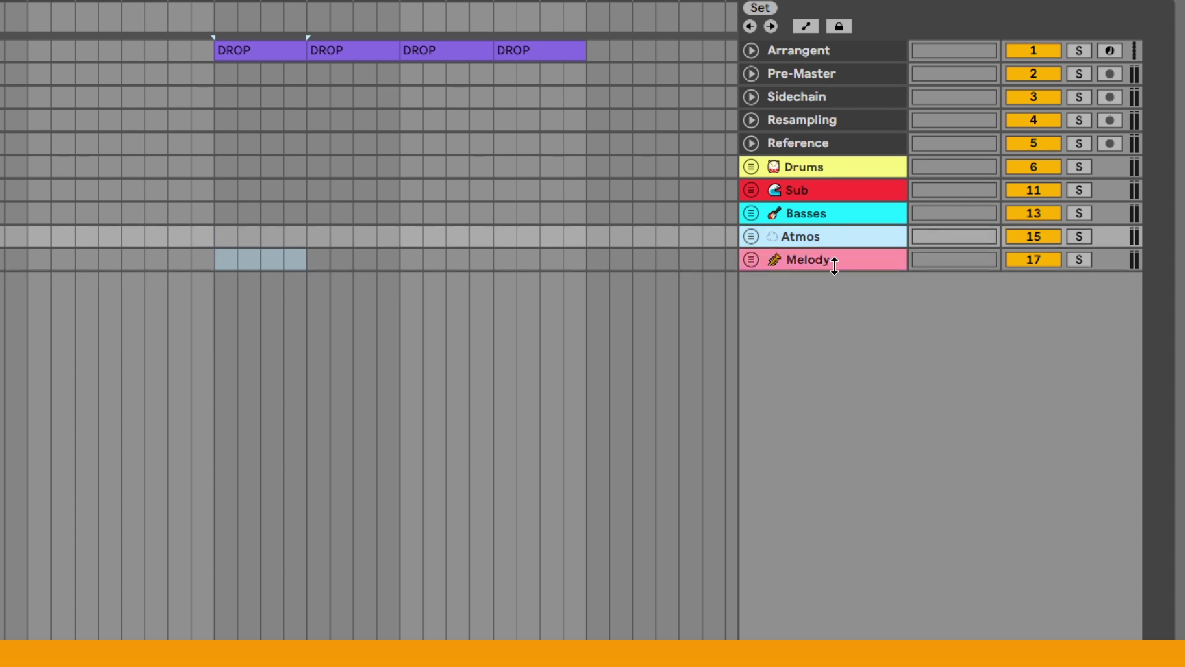
Step: Insert a MIDI track below the Melody group and put it in its own group
click(817, 262)
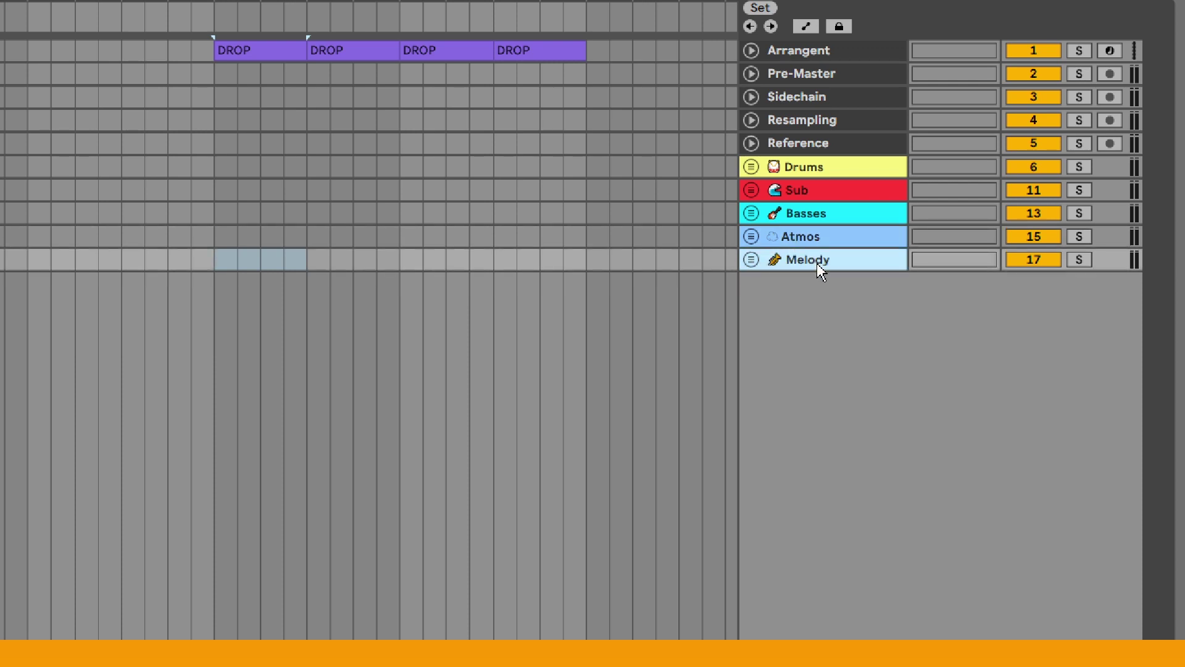
key(ctrl+shift+t)
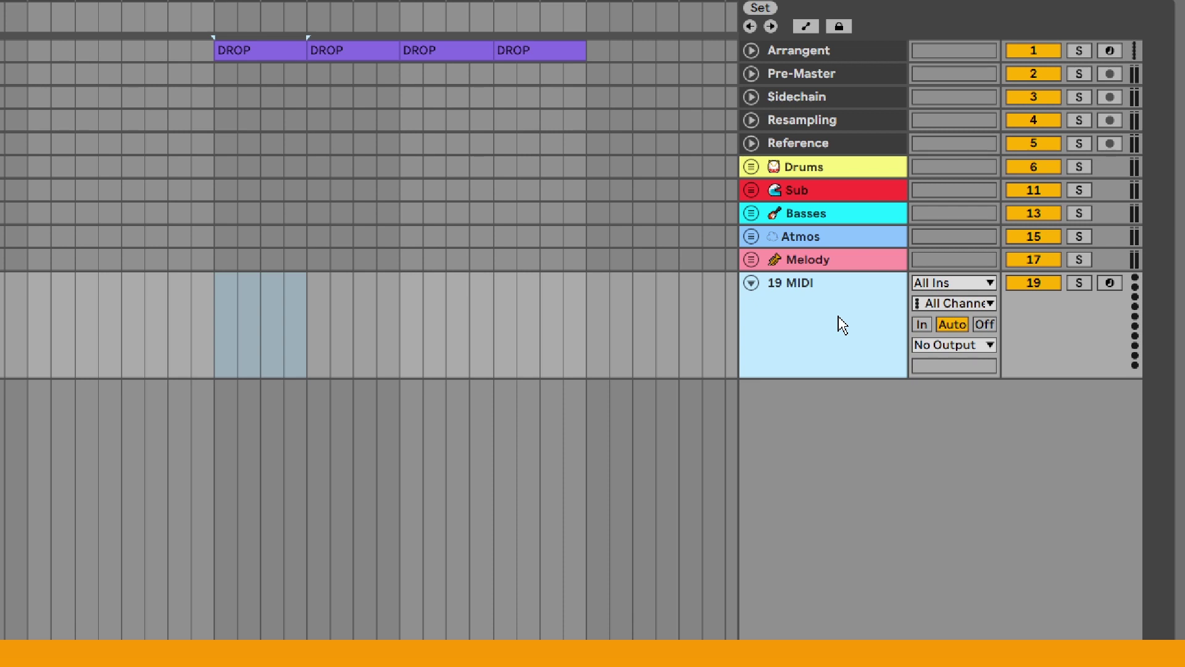
key(ctrl+g)
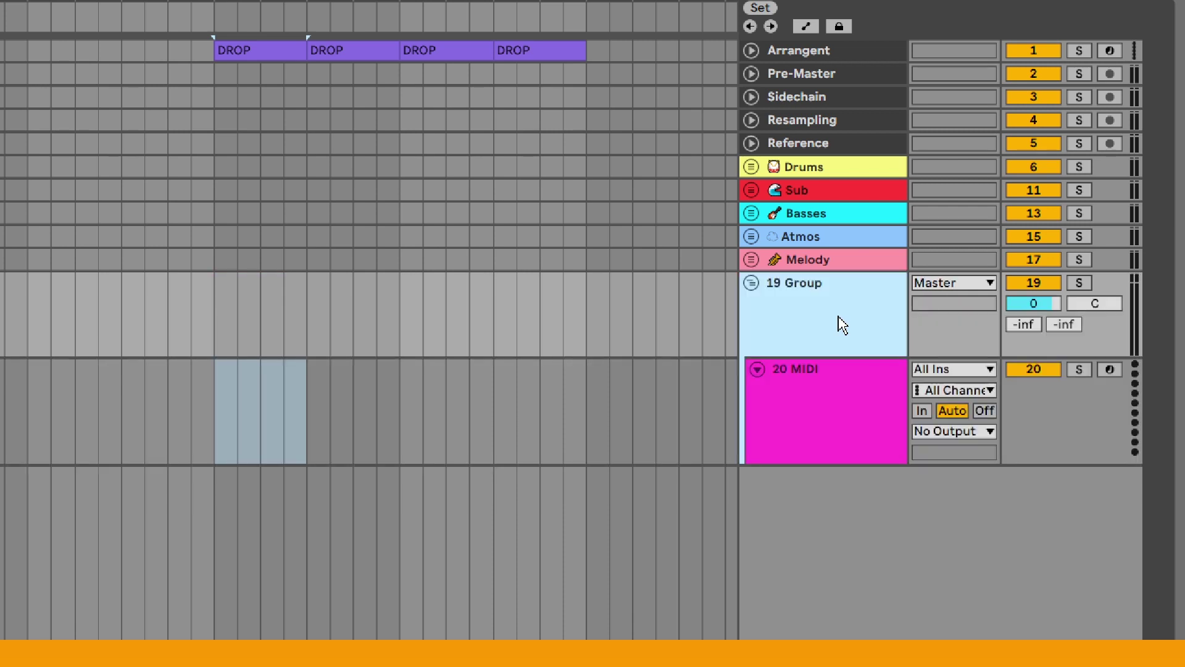
Step: Rename the new group below Melody to Chords with a piano keyboard emoji in front
right_click(839, 317)
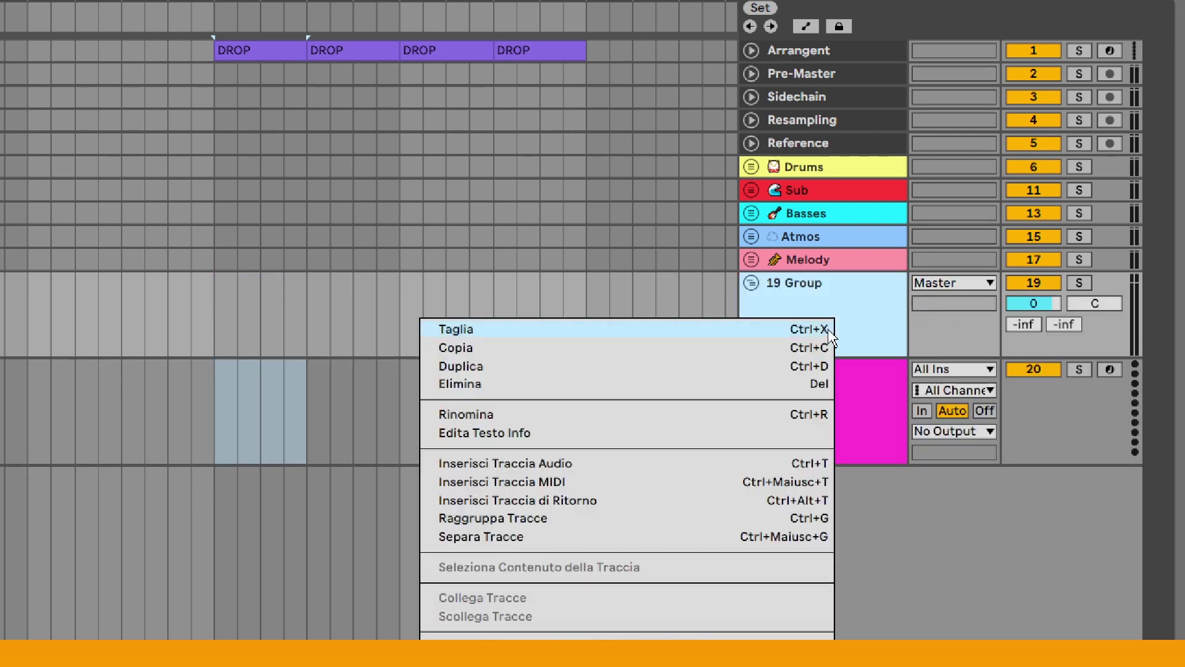
click(826, 420)
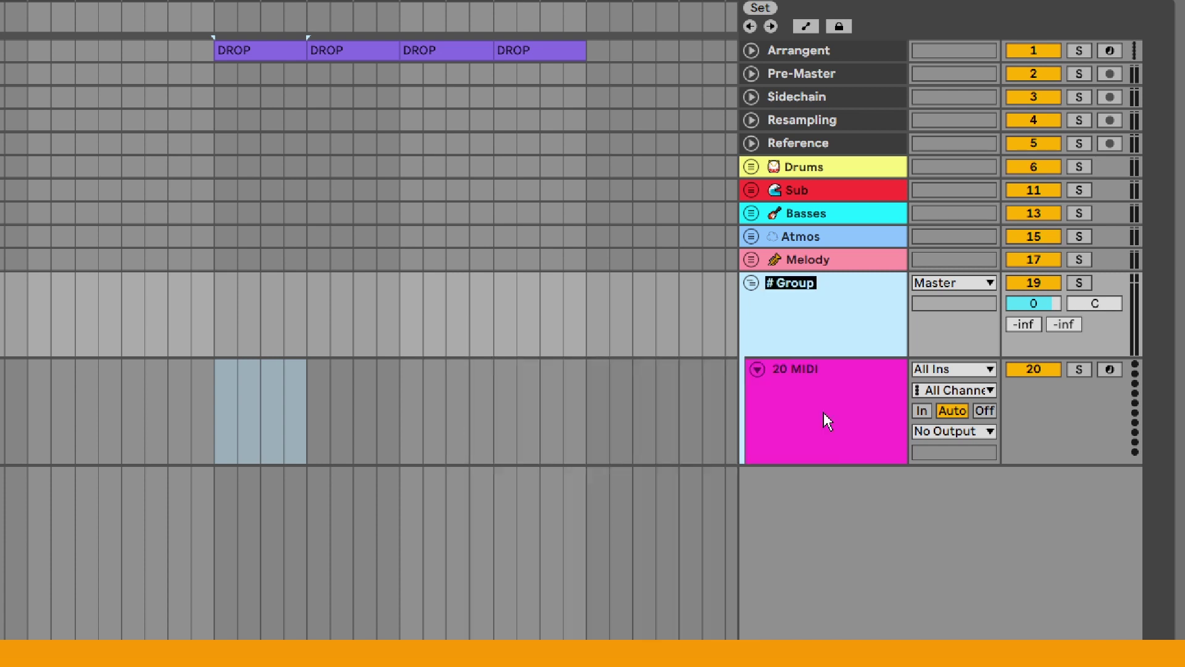
click(823, 413)
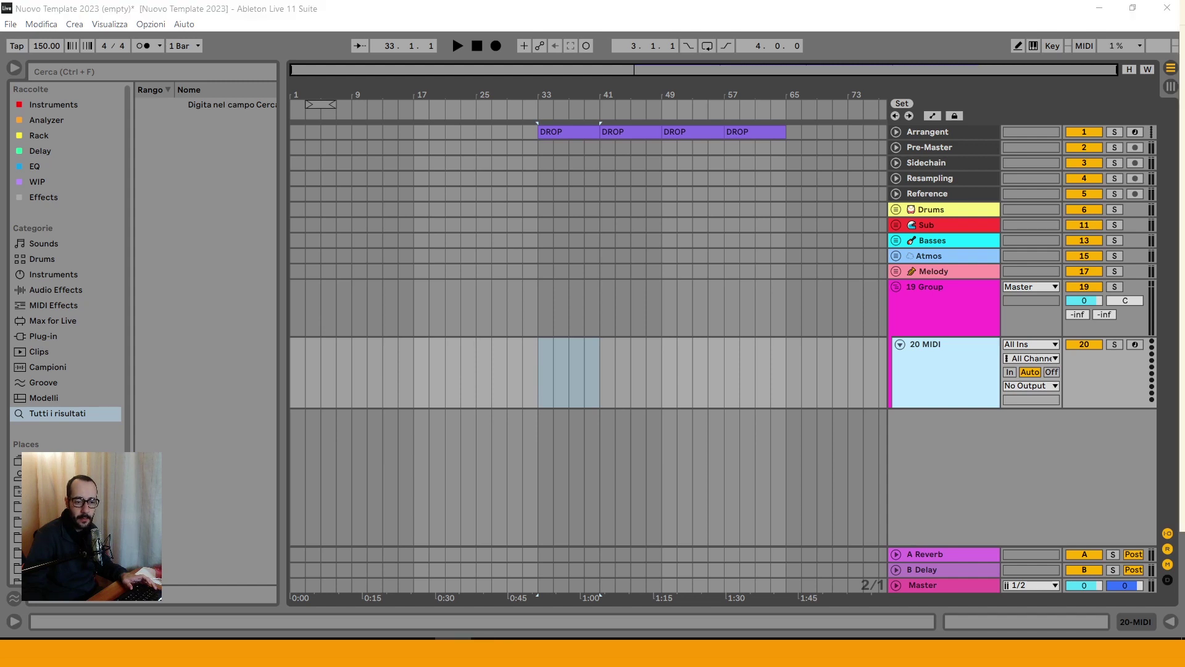
click(955, 327)
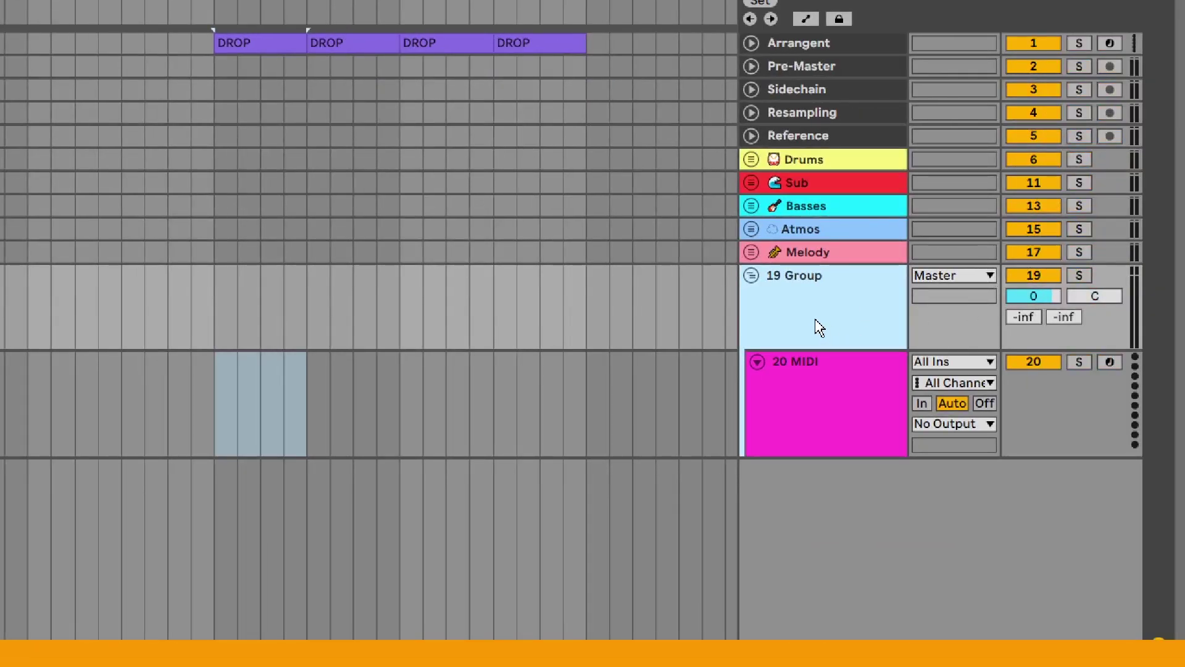
key(ctrl+r)
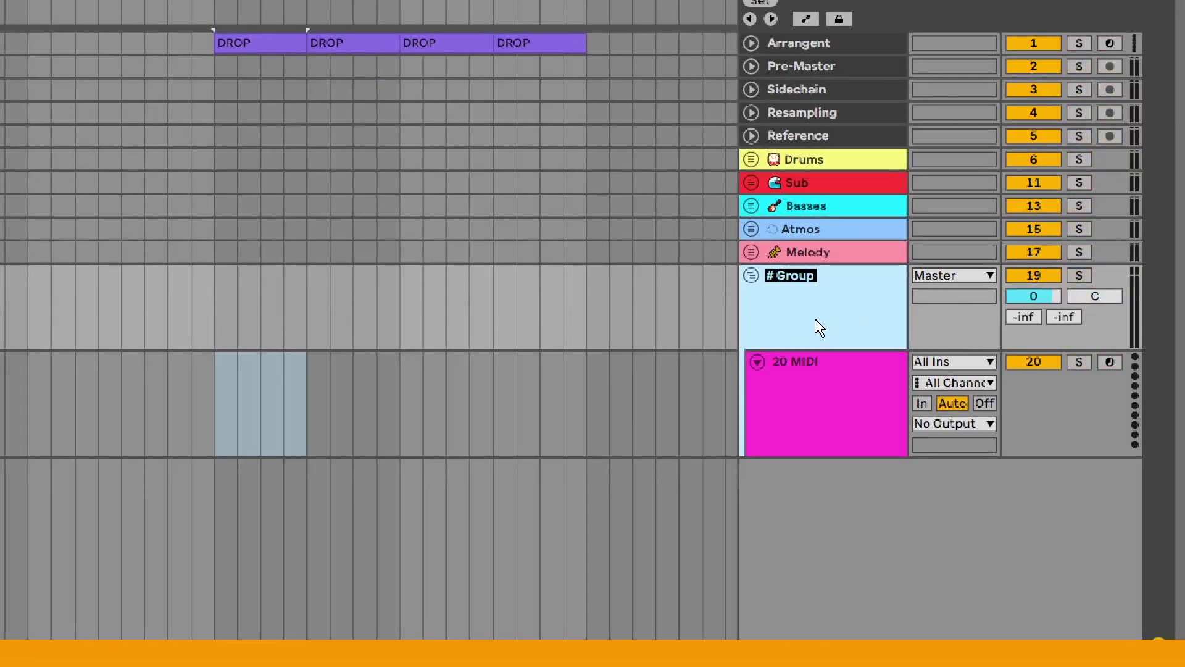
text(Chords)
key(Return)
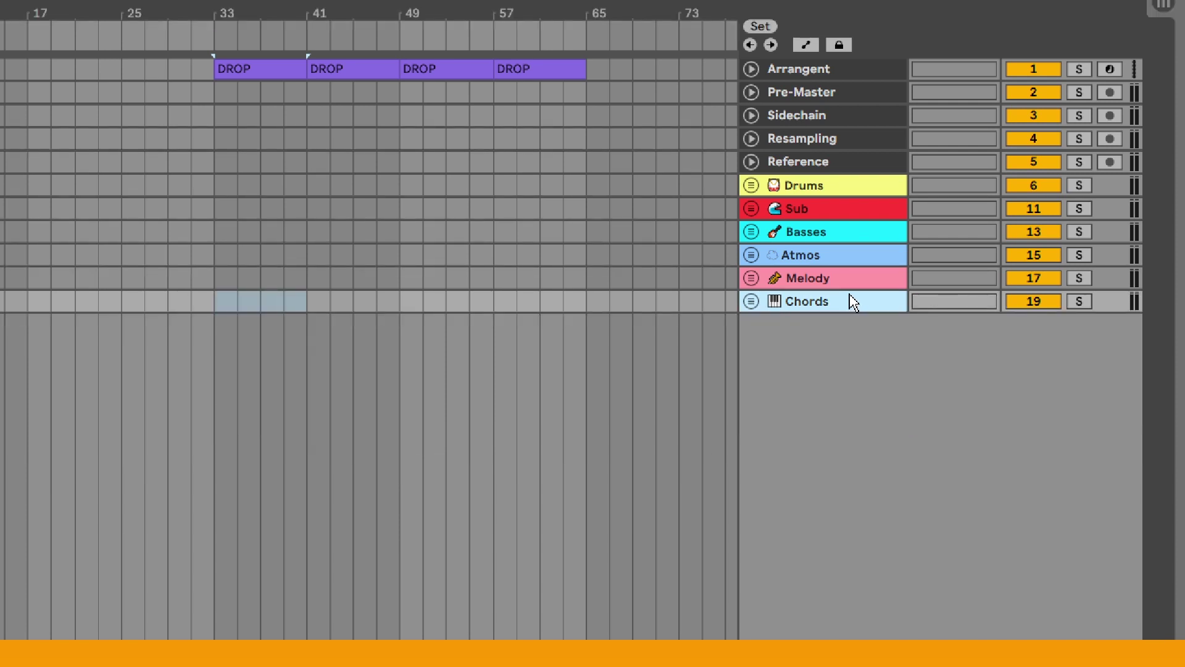
Step: Add a grouped MIDI track below Chords and rename its group Vocals with an emoji in front
key(ctrl+shift+t)
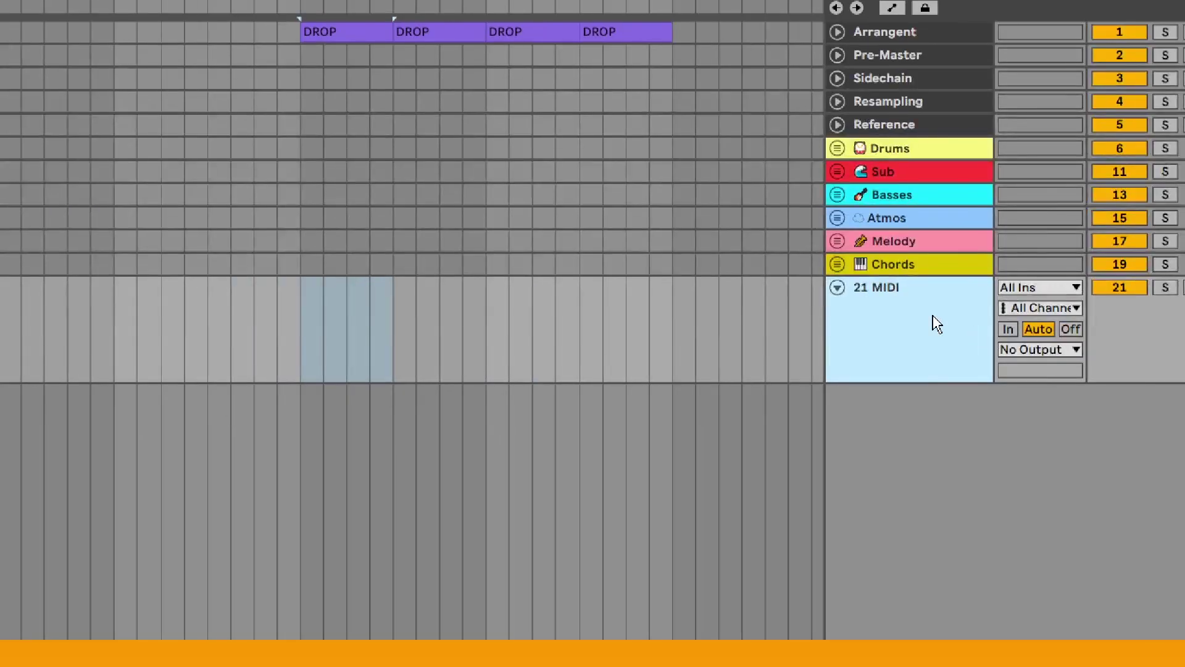
key(ctrl+g)
right_click(914, 307)
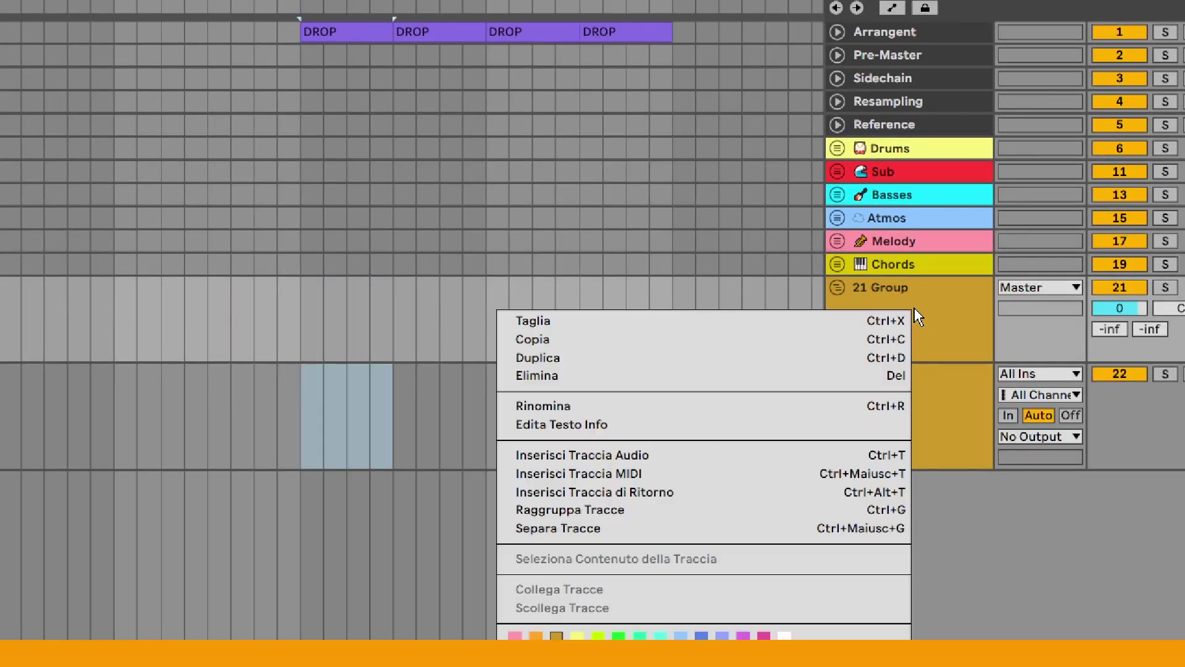
click(880, 408)
text(Vocals)
key(Return)
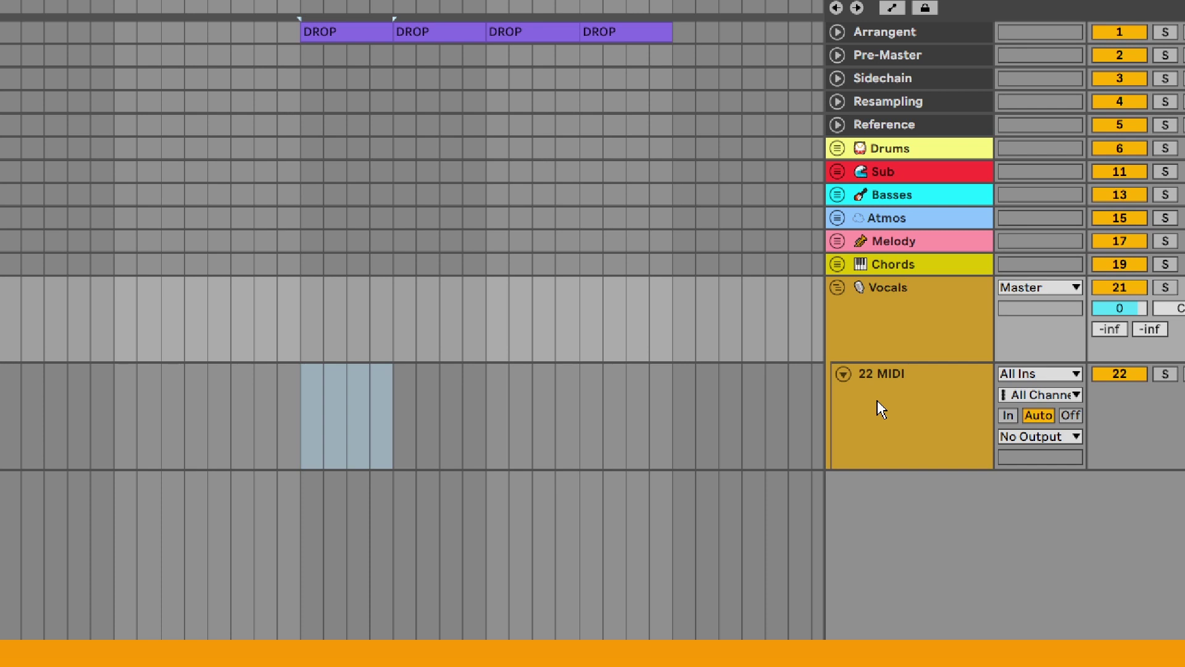
Step: Colour the Vocals group magenta and fold it
right_click(908, 343)
click(758, 237)
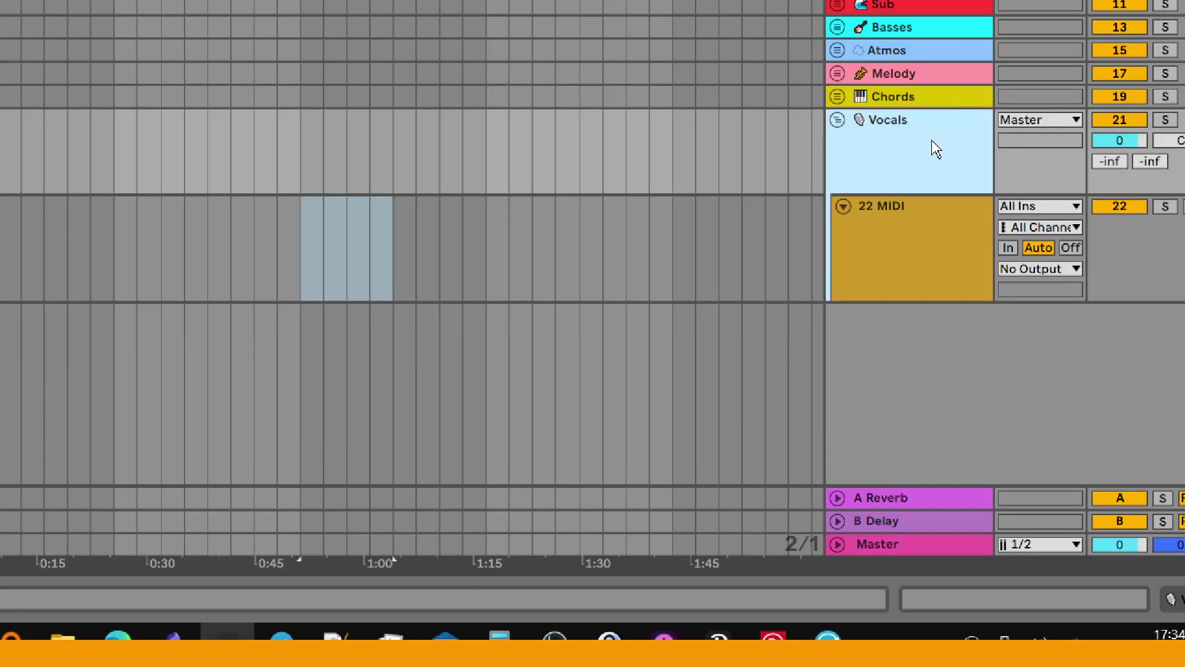
right_click(932, 308)
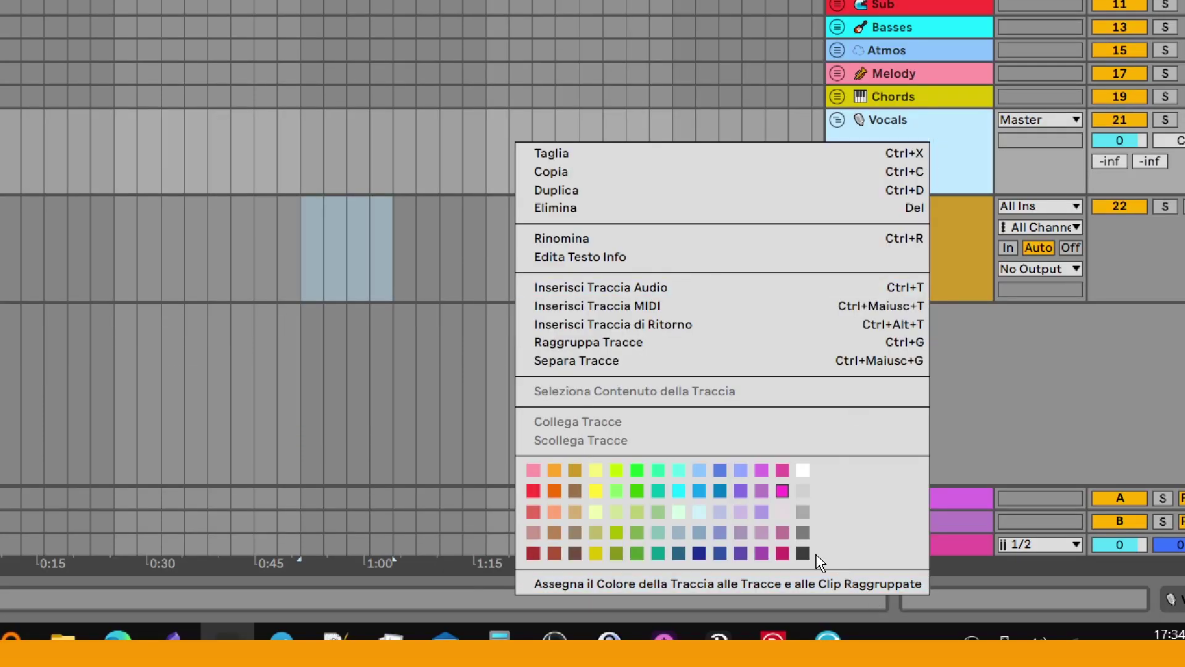
click(787, 492)
double_click(906, 121)
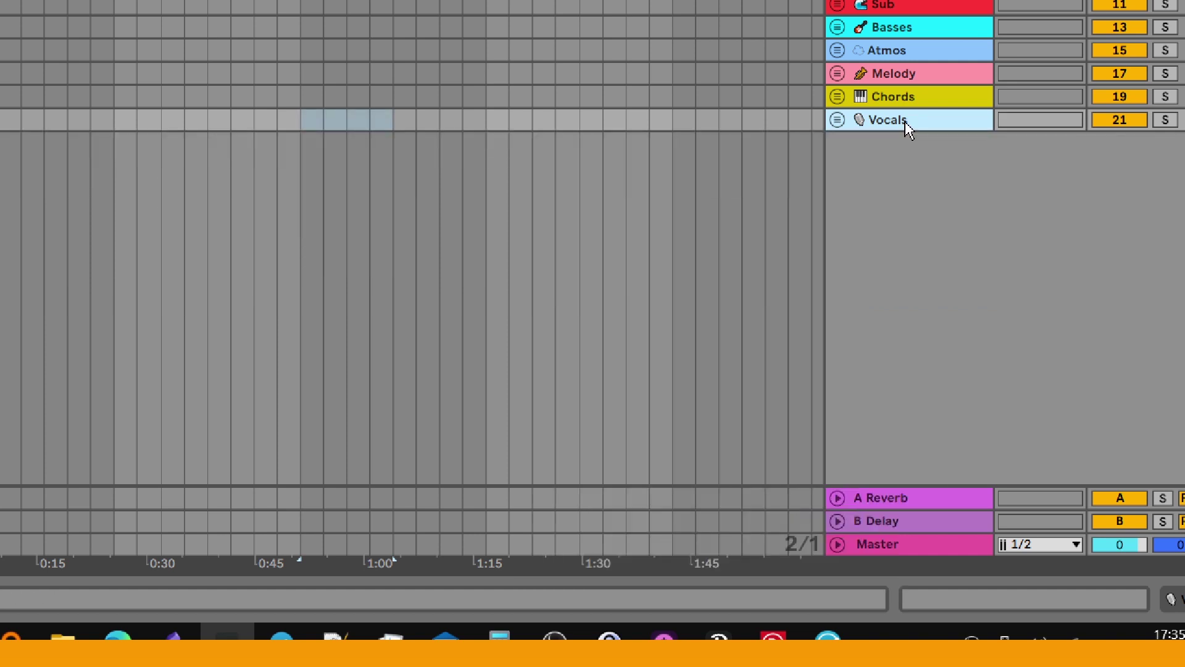
Step: Insert a MIDI track below the Vocals group, put it in its own group and colour that group grey
key(ctrl+shift+t)
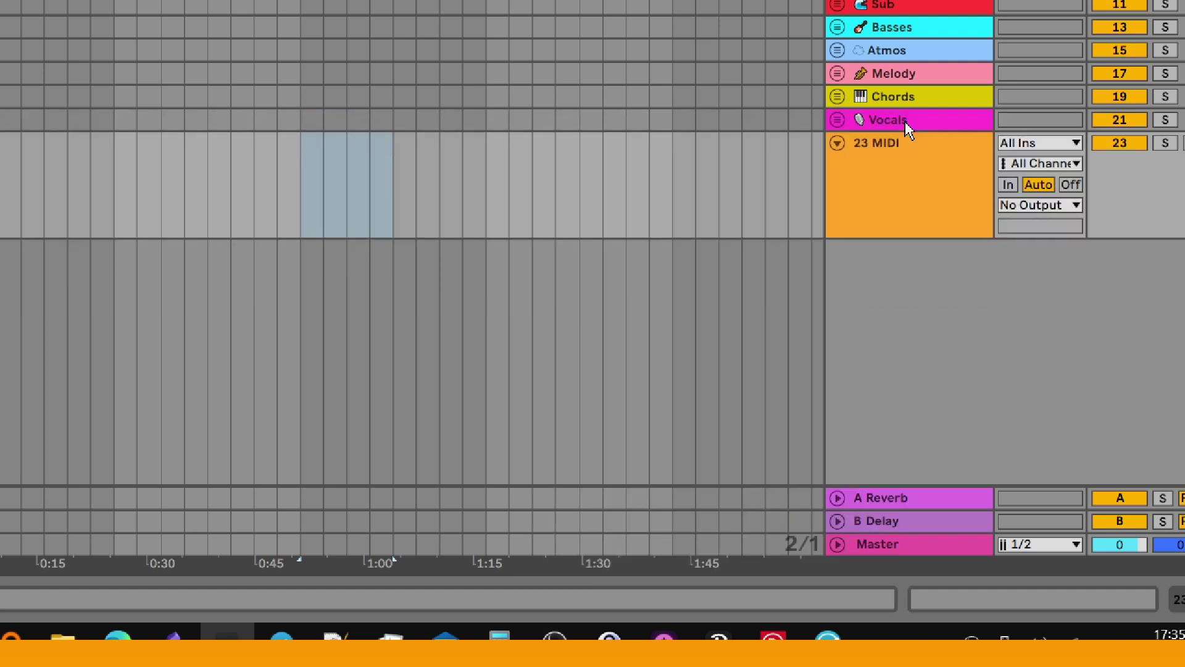
click(905, 216)
key(ctrl+g)
right_click(813, 206)
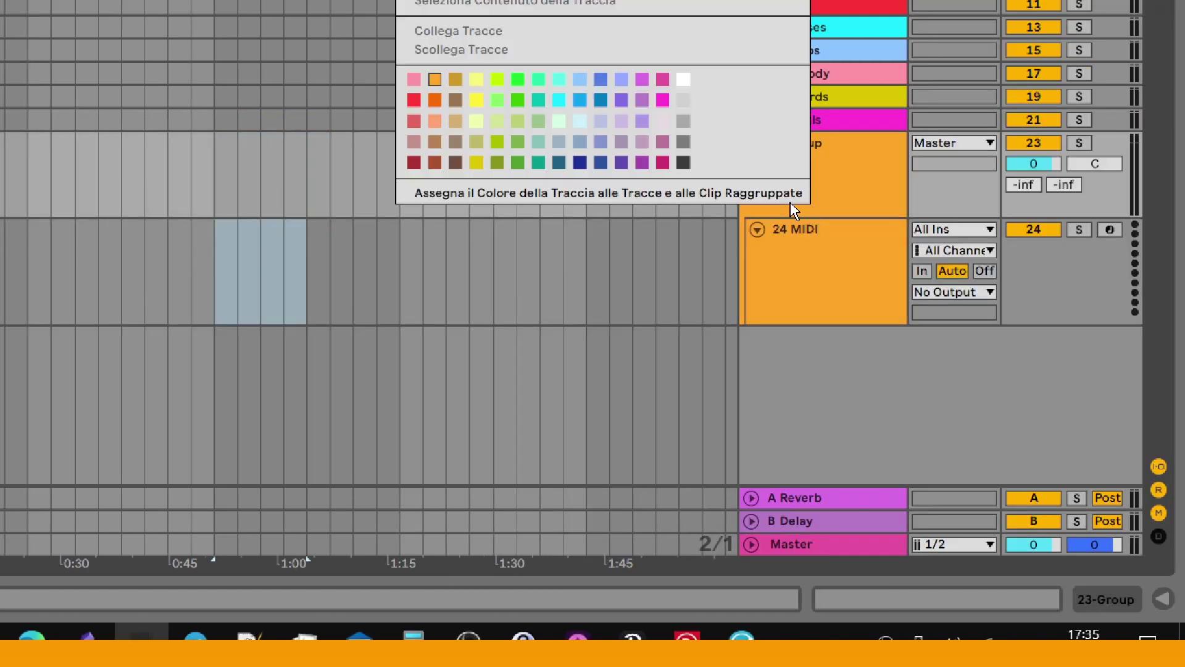
click(682, 129)
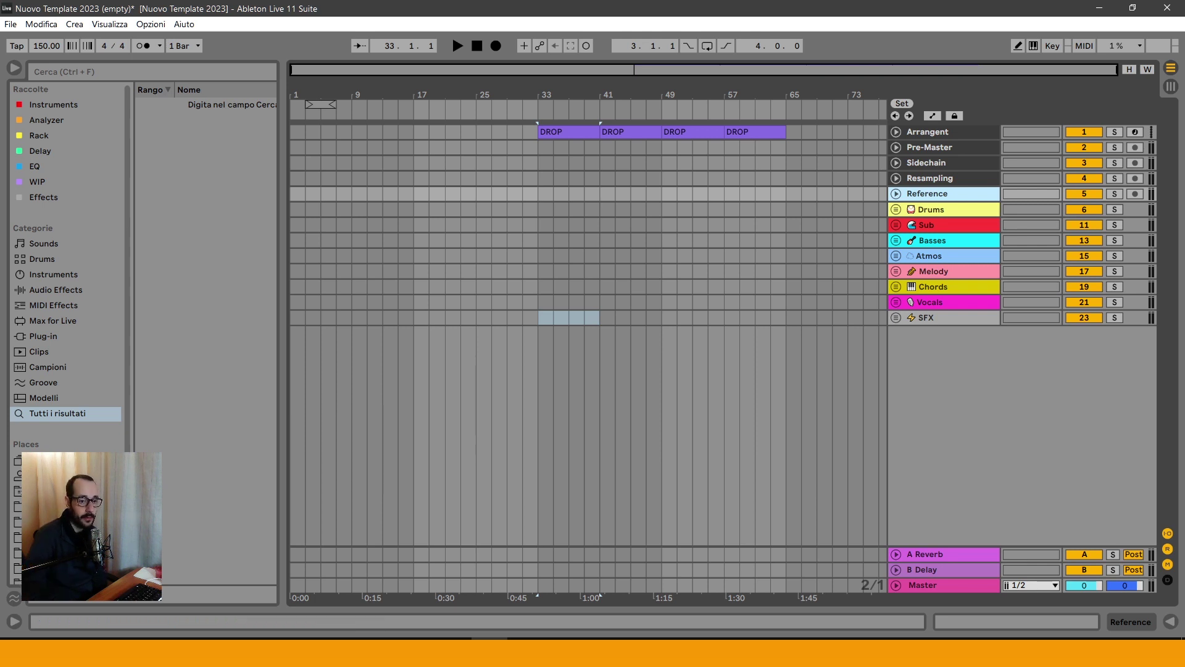
Step: Search the browser for ott and add the OTT +10 preset after the Reverb on return track A
click(953, 553)
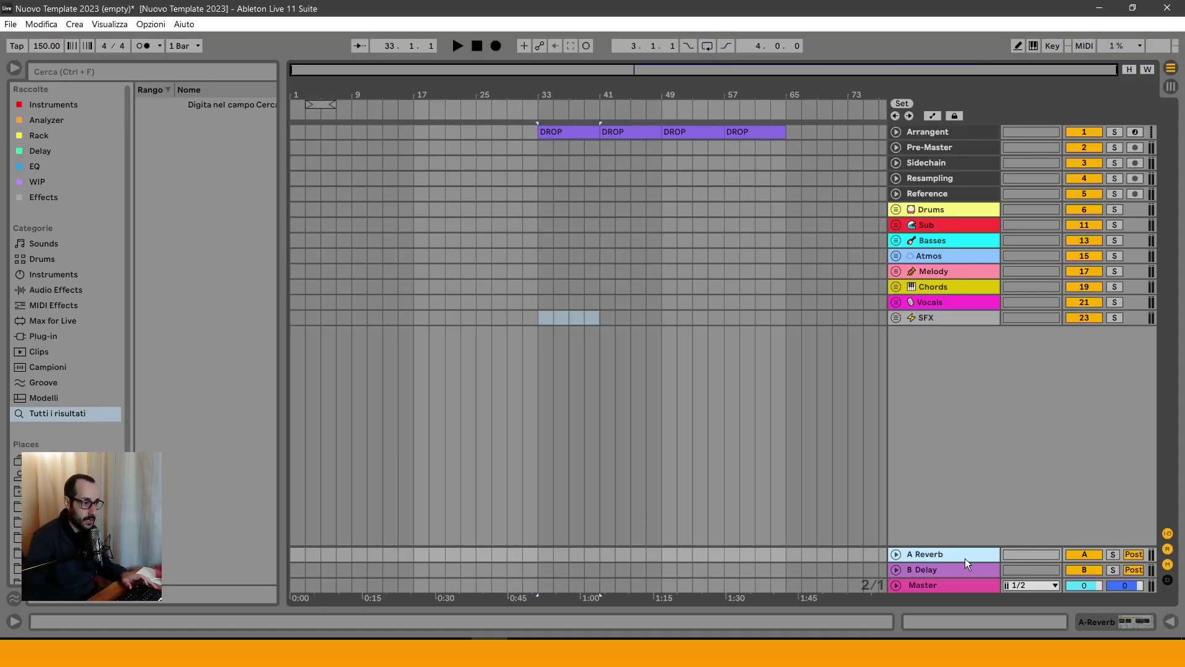
double_click(855, 505)
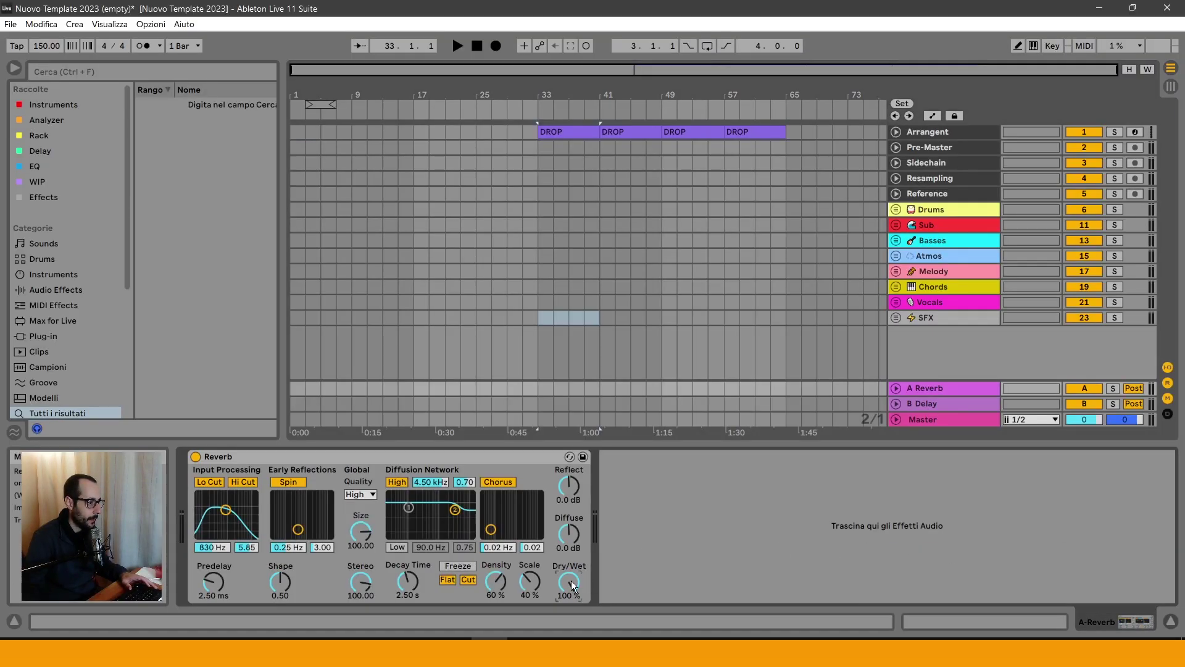
key(ctrl+f)
text(ott)
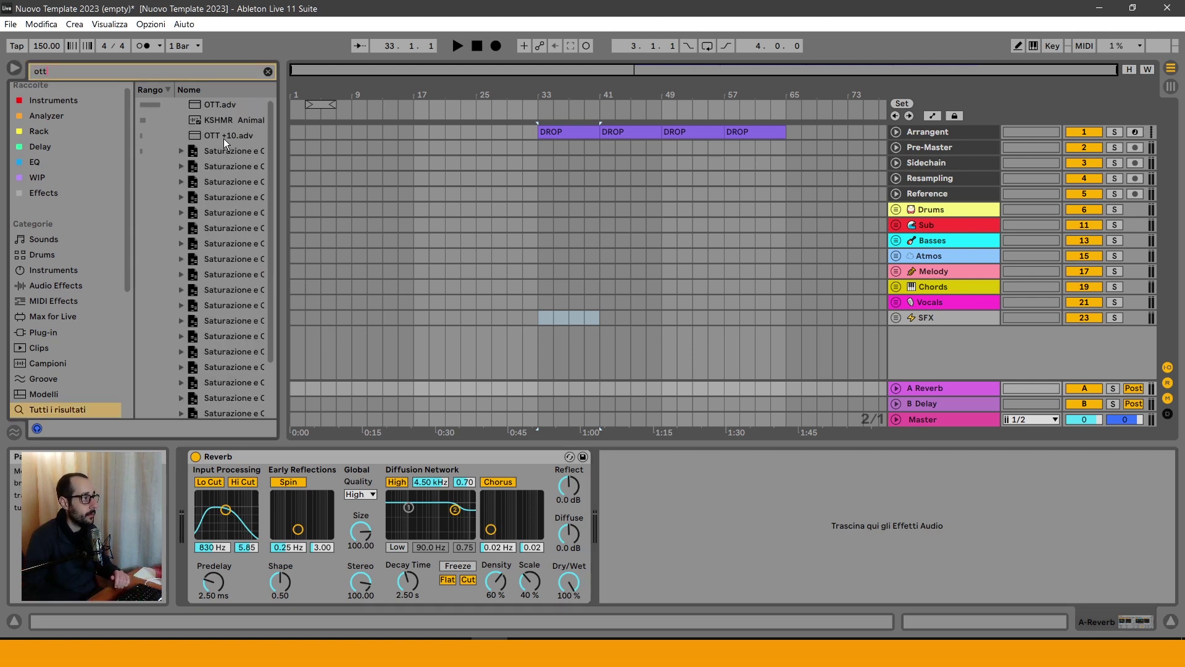
mouse_move(227, 137)
mouse_down()
mouse_move(657, 514)
mouse_move(673, 467)
mouse_up()
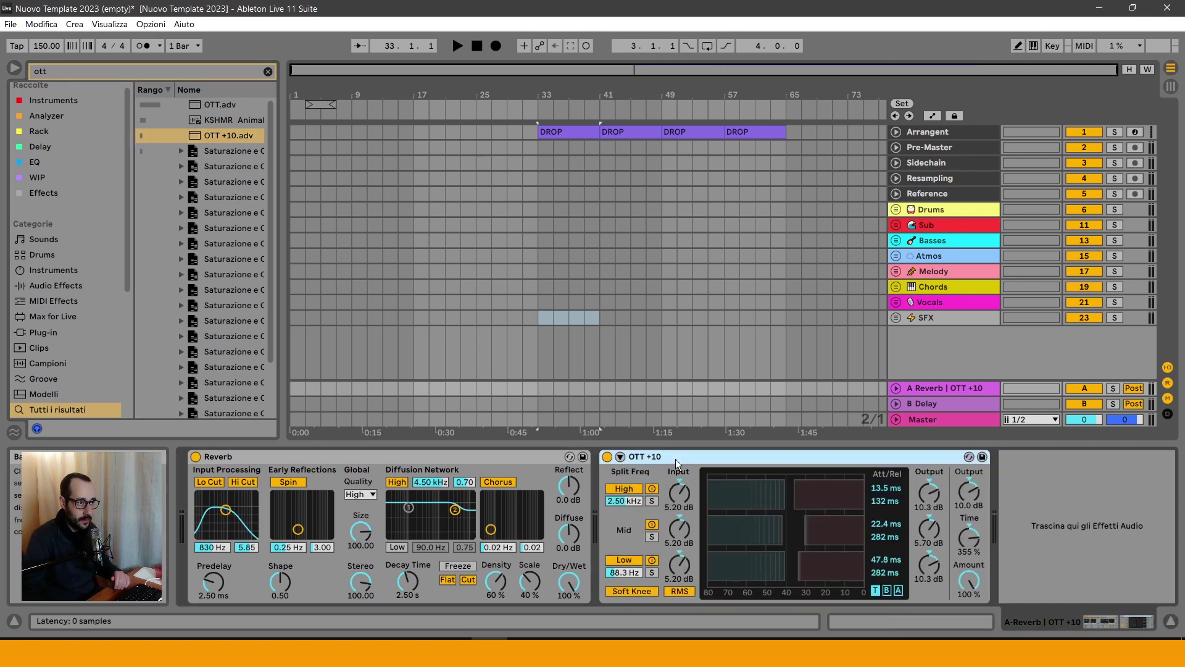
Step: Lower the OTT +10 Amount to 57 % and add an EQ Eight after it with the band 1 low cut enabled
drag(969, 580, 969, 608)
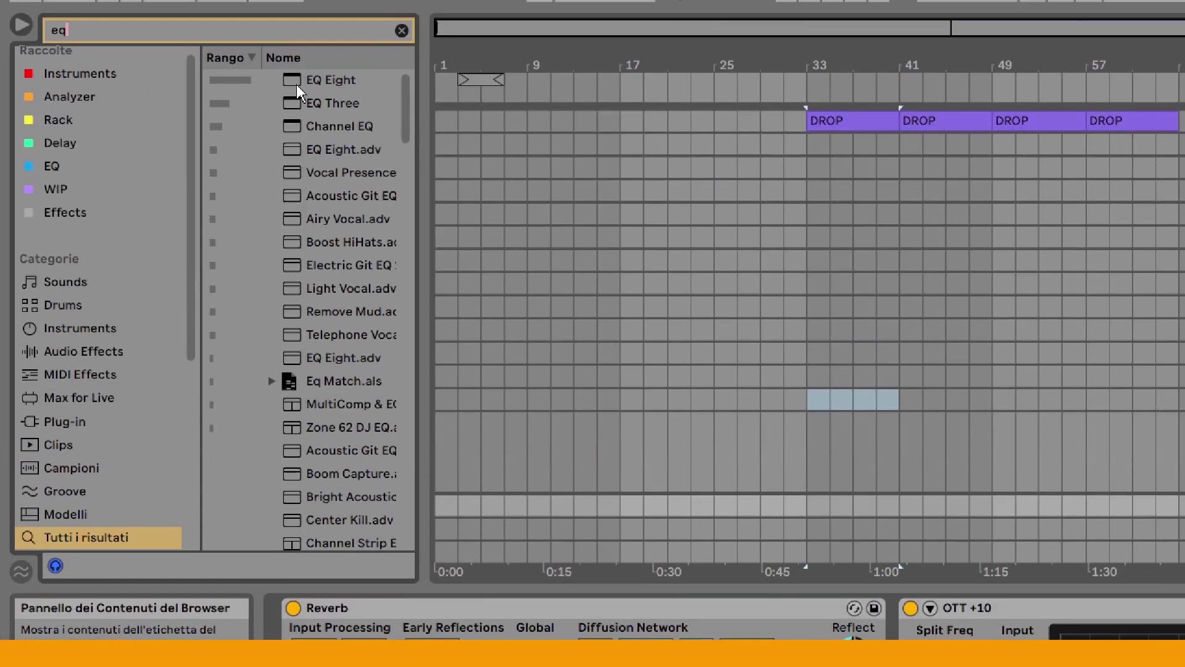
double_click(306, 62)
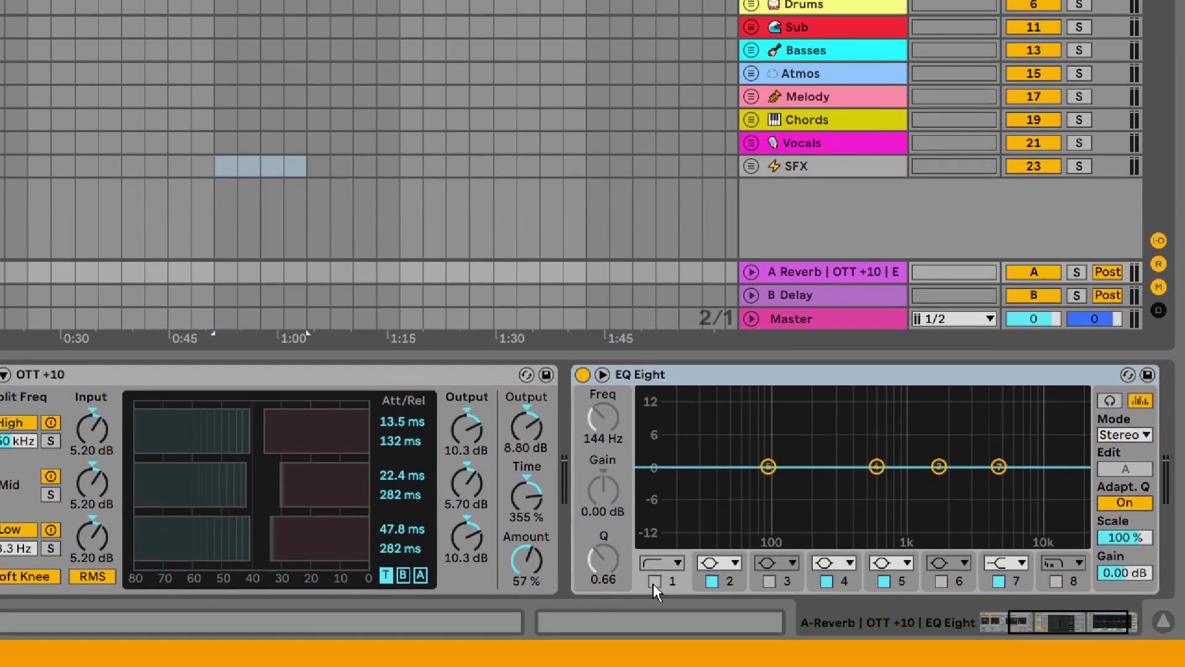
click(655, 581)
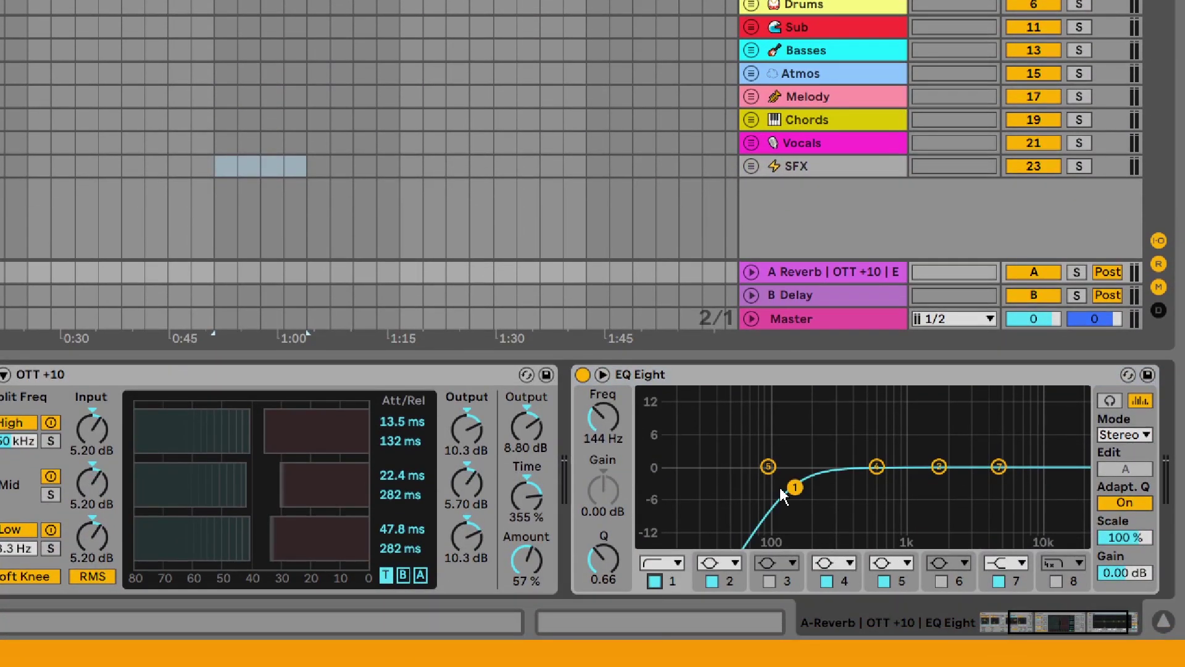
Step: Delete the B Delay return track and insert a new return track in its place
click(791, 520)
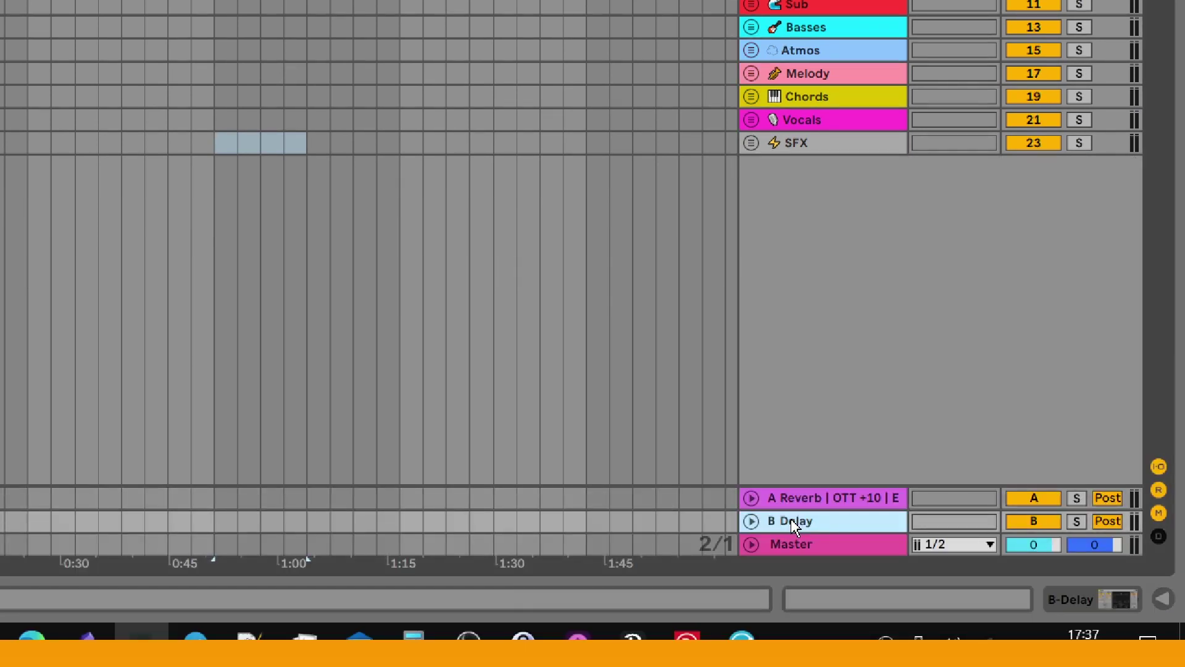
key(Delete)
right_click(794, 517)
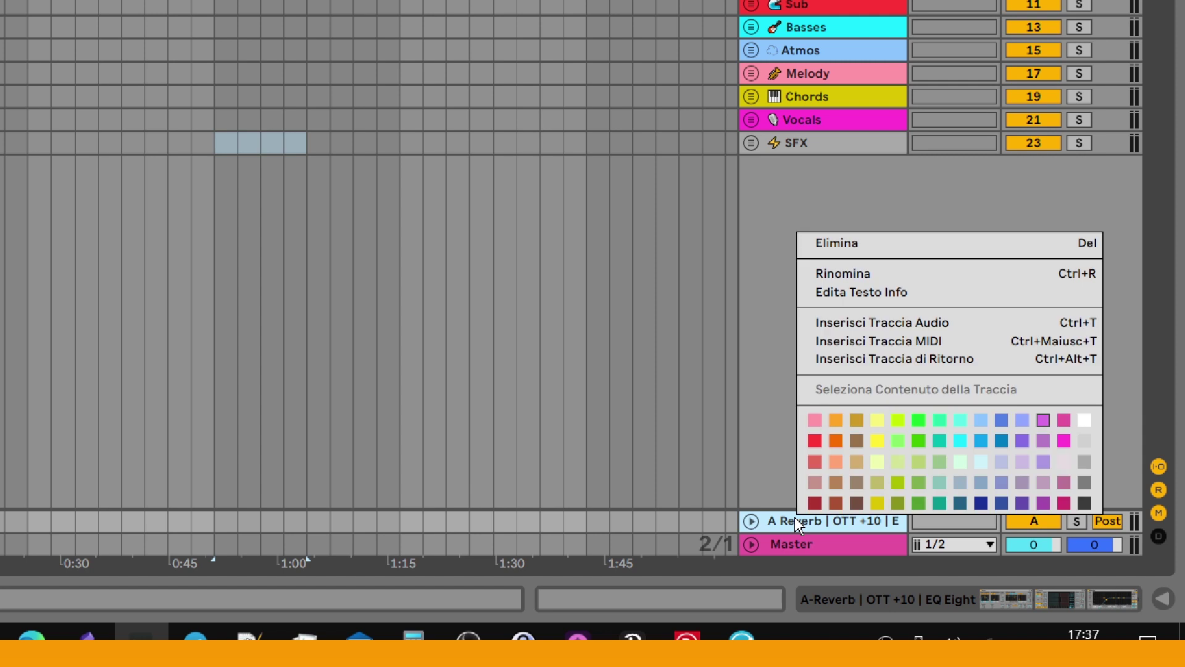
click(894, 364)
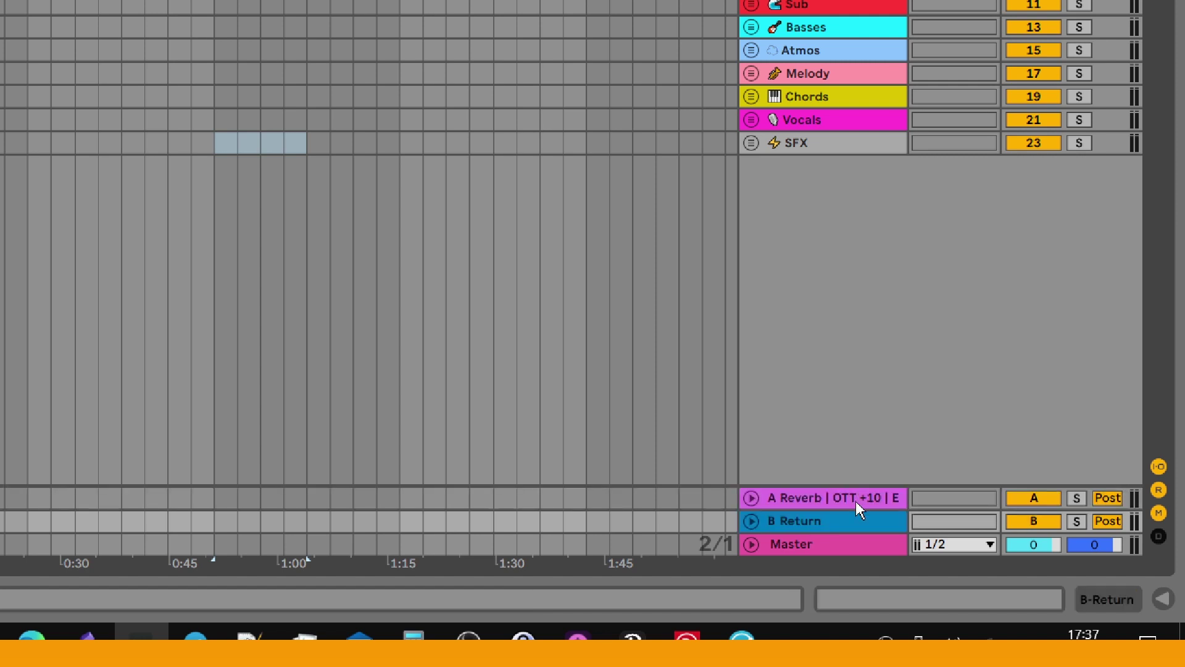
Step: Rename return track B to Empty
click(854, 520)
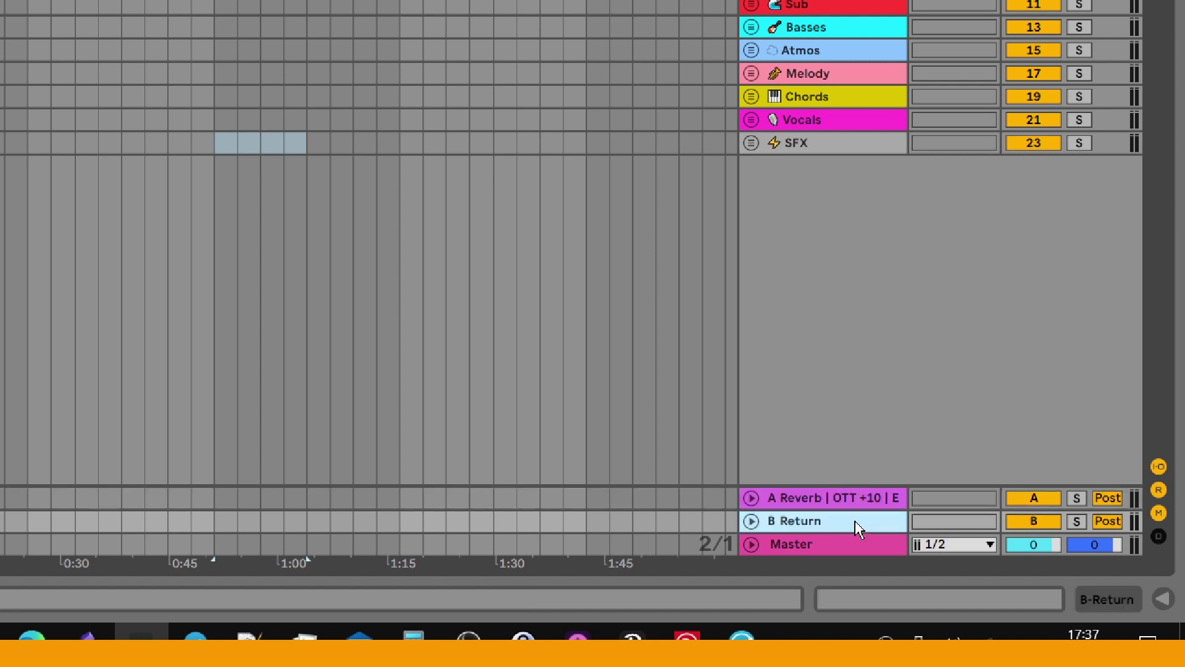
key(ctrl+r)
text(Empty)
key(Return)
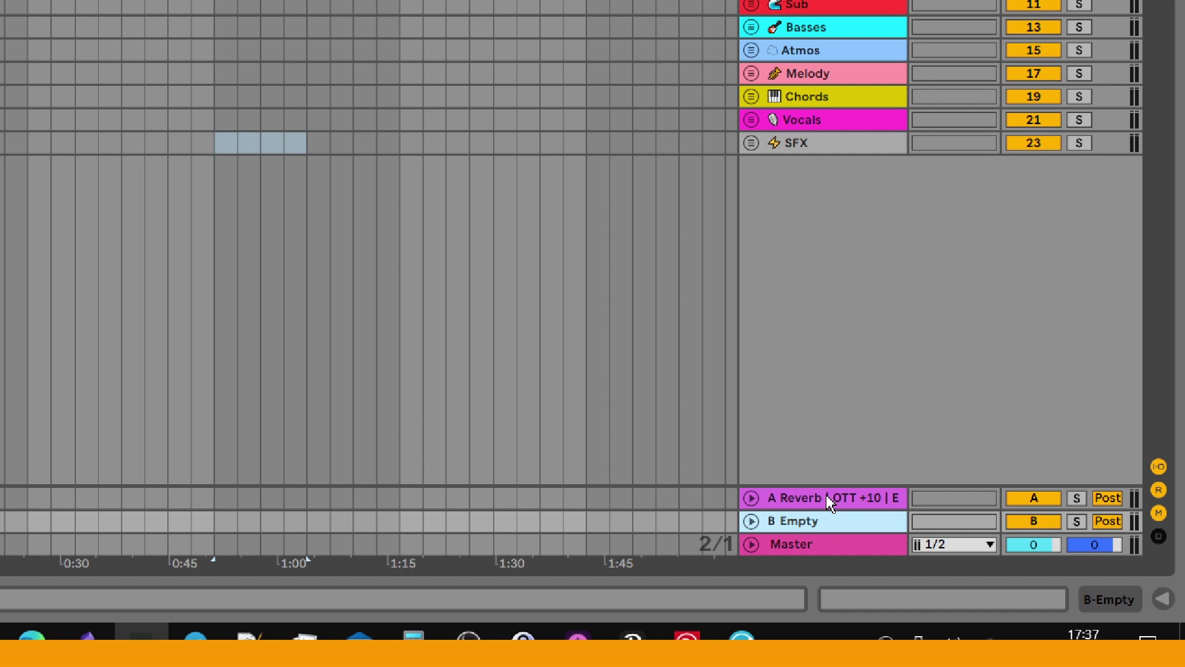
Step: Unfold both return tracks and route their output to the Resampling track
click(801, 499)
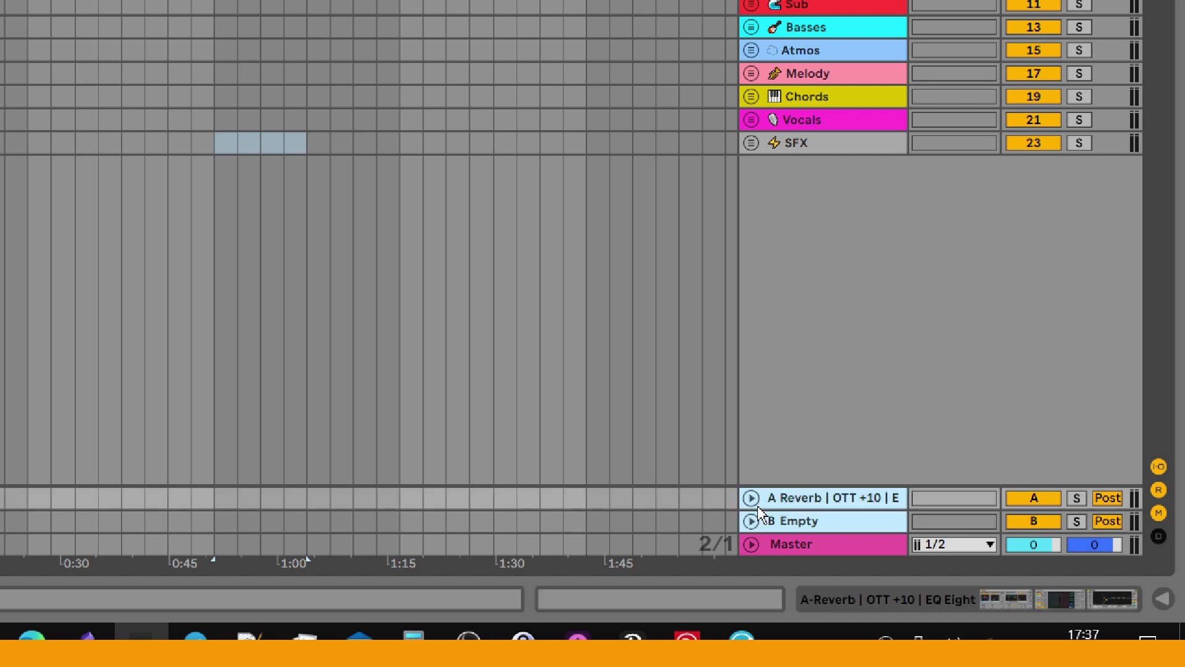
alt+click(752, 500)
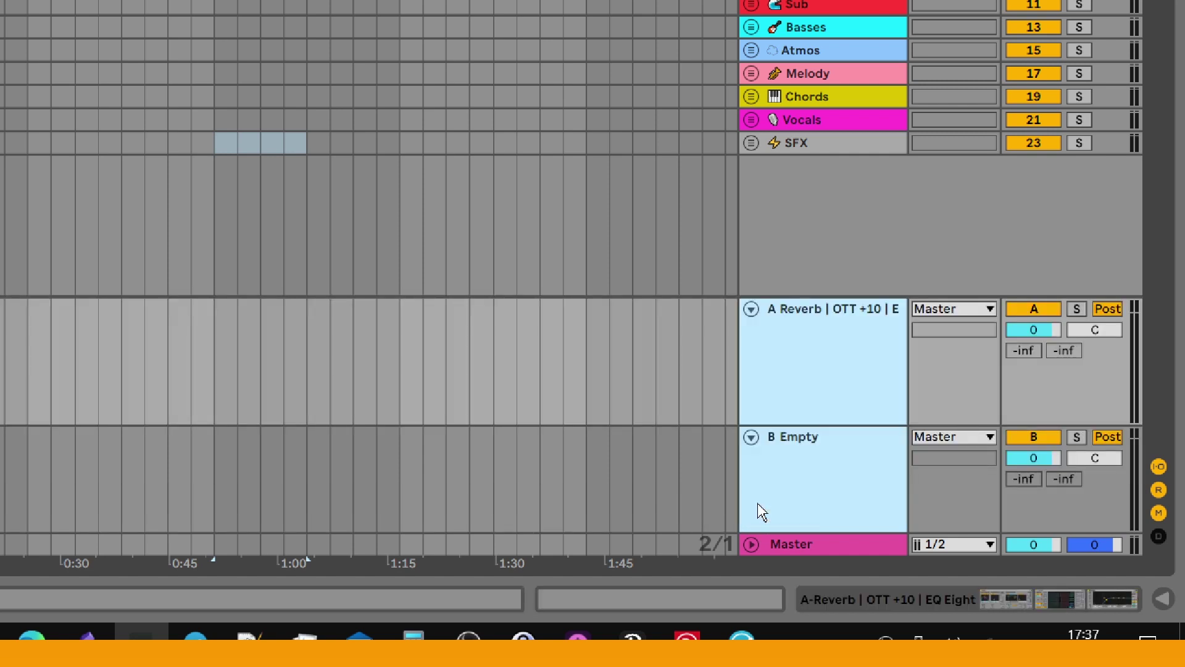
click(944, 309)
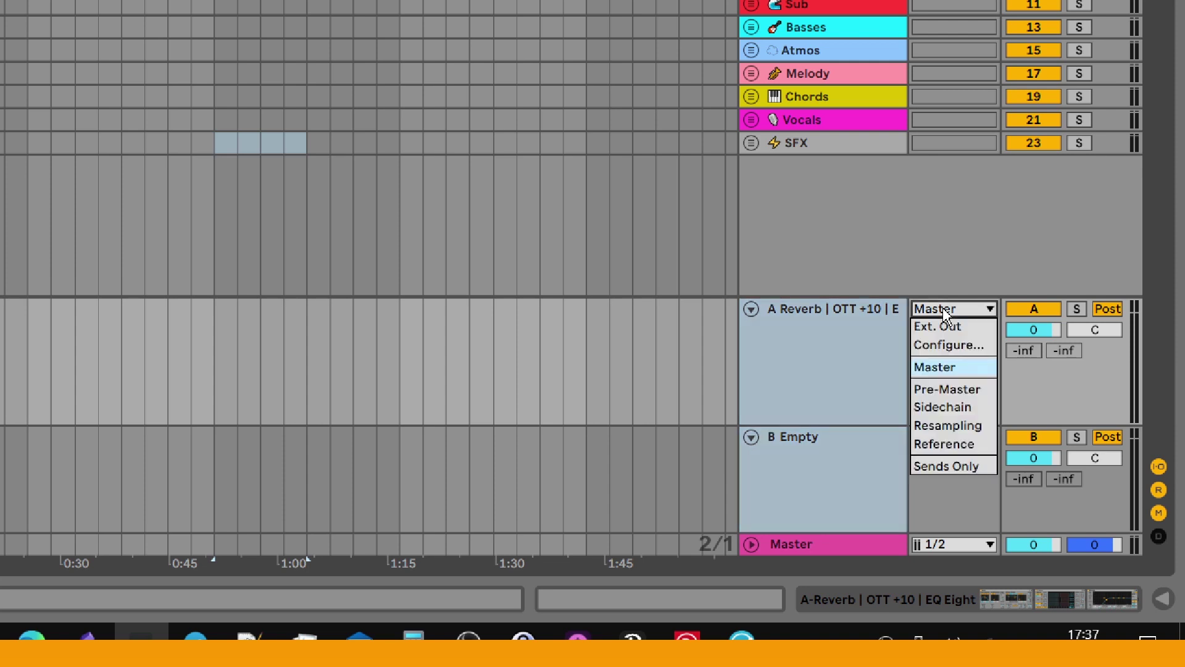
click(972, 426)
Step: Insert an audio track inside the SFX group
key(ctrl+t)
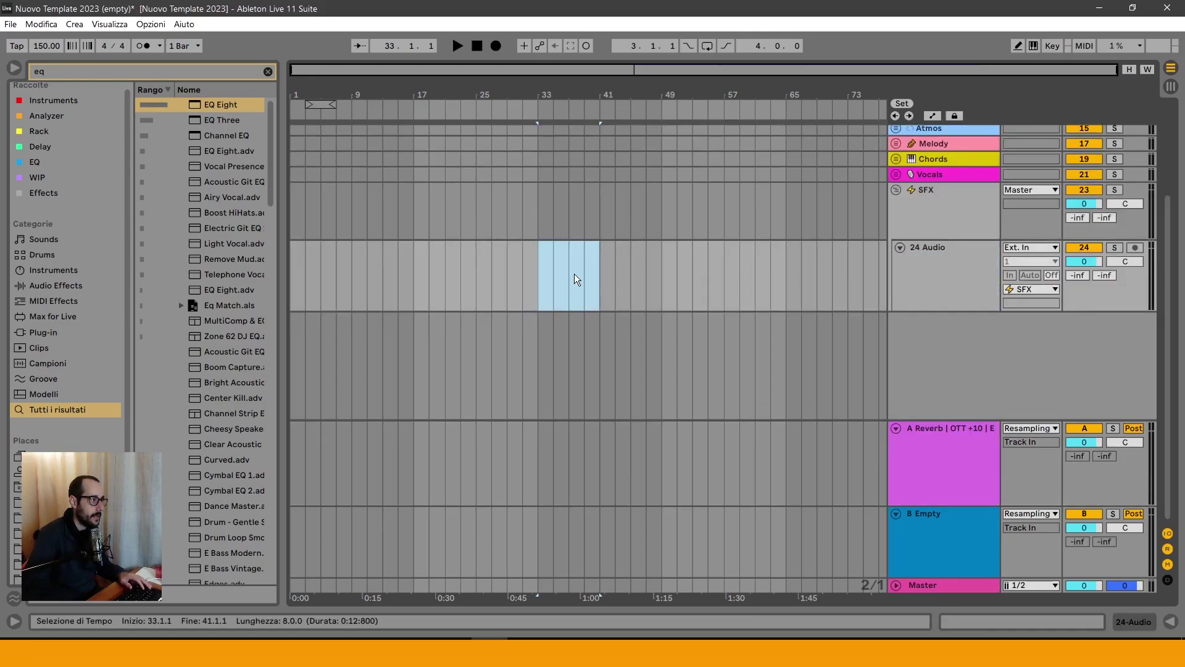
Step: Search the browser for vocal, place the first vocal hook sample at bar 33 on the new SFX track, and start playback
click(567, 284)
key(ctrl+f)
text(vocal)
drag(229, 105, 535, 261)
key(space)
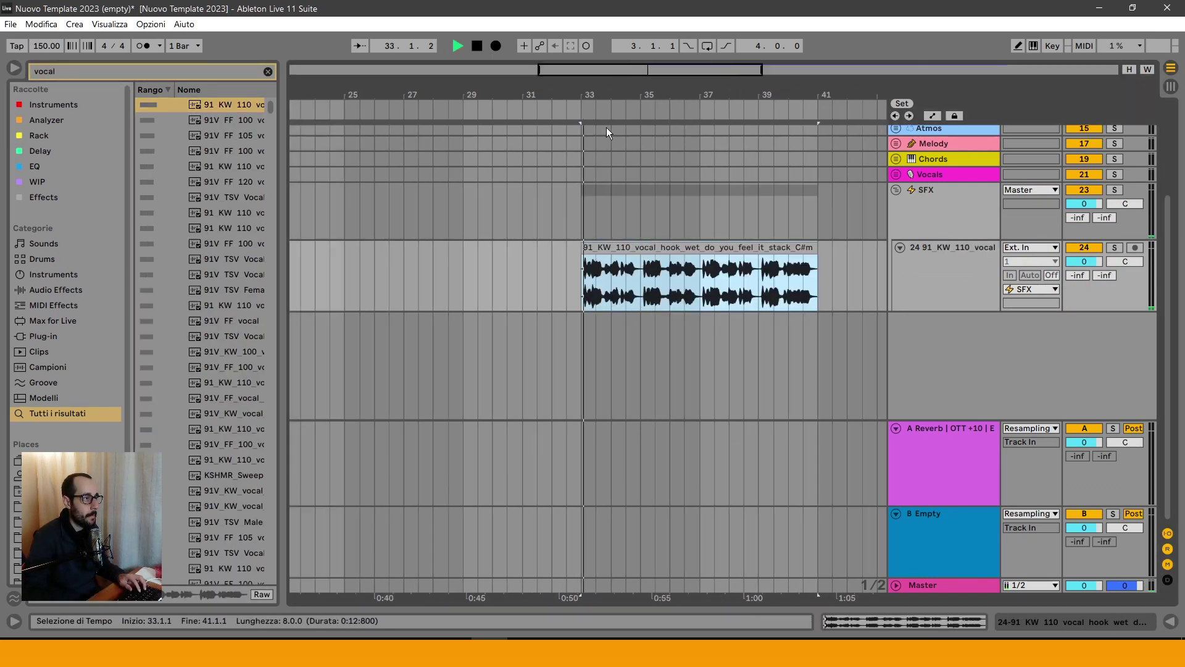
Step: Stop playback, lower the vocal track's volume to -5.1 dB and turn its send A fully down
drag(606, 95, 569, 125)
key(space)
click(976, 297)
drag(1085, 262, 1024, 223)
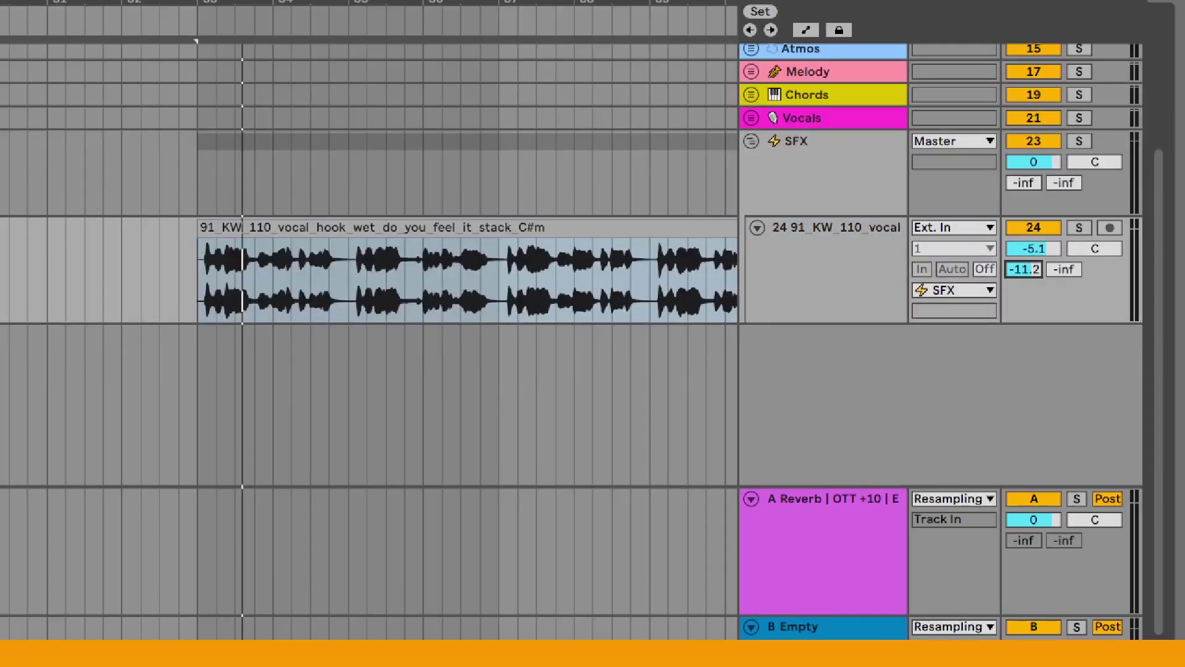
drag(1024, 269, 1024, 297)
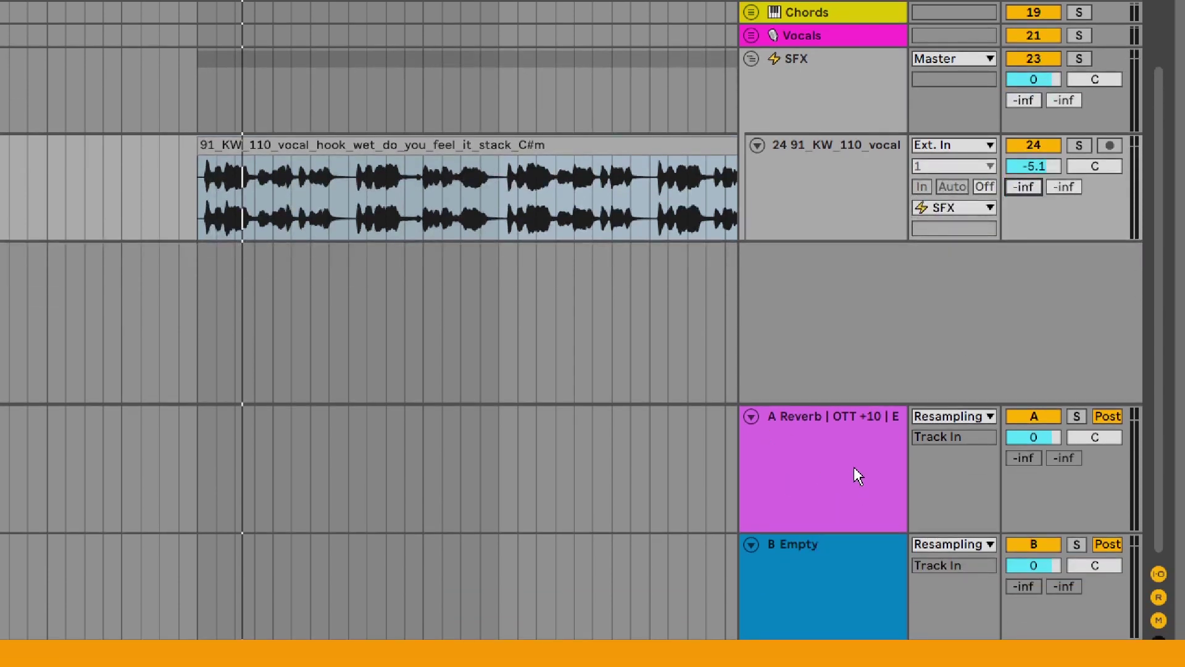
drag(1024, 187, 1024, 216)
Step: Rename return track A to Reverb
click(848, 437)
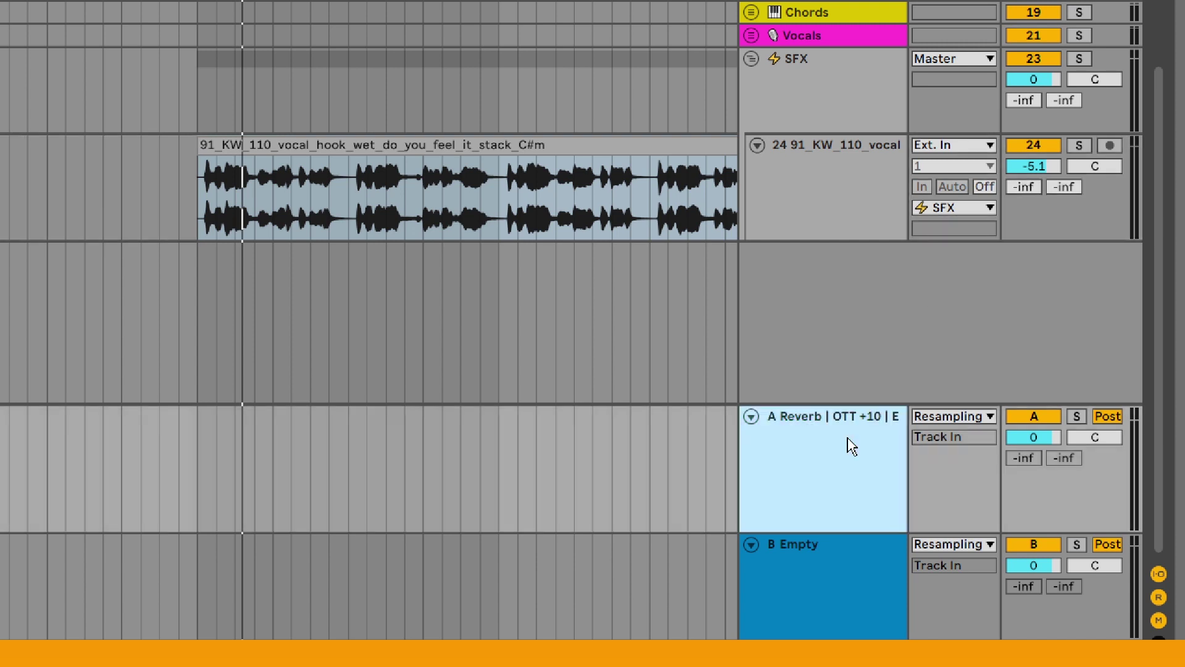
key(ctrl+r)
text(Reverb)
key(Return)
Step: Set the vocal track's Reverb send to 0 dB and fold both return tracks
click(1023, 191)
drag(1023, 191, 1023, 129)
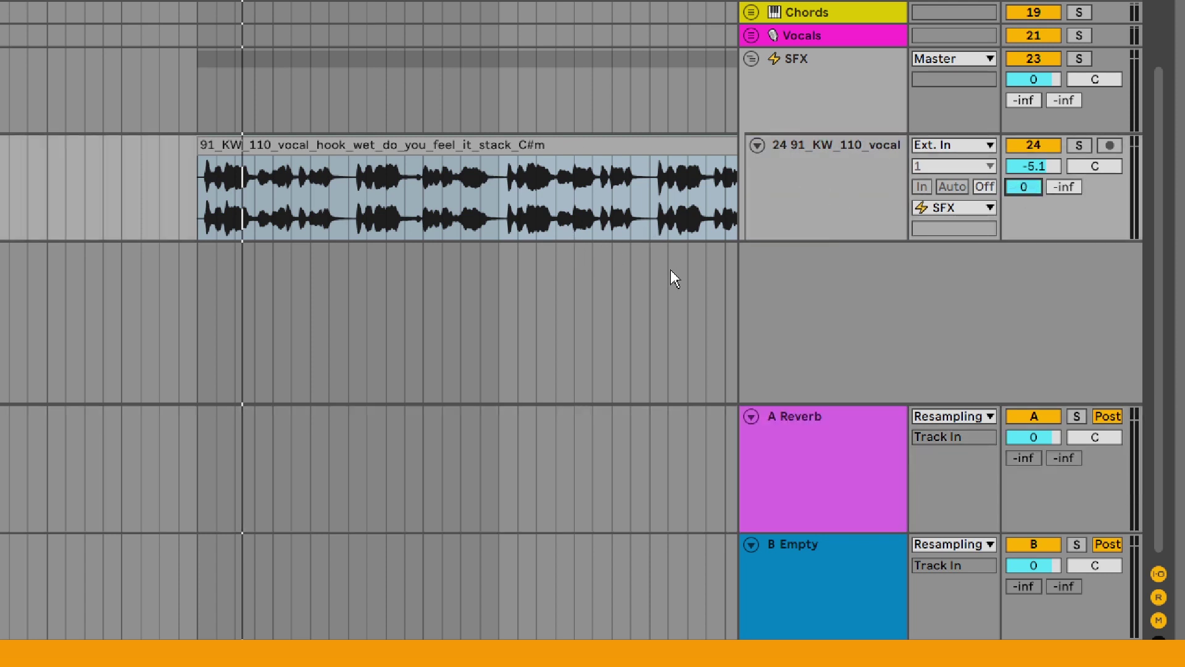
click(847, 458)
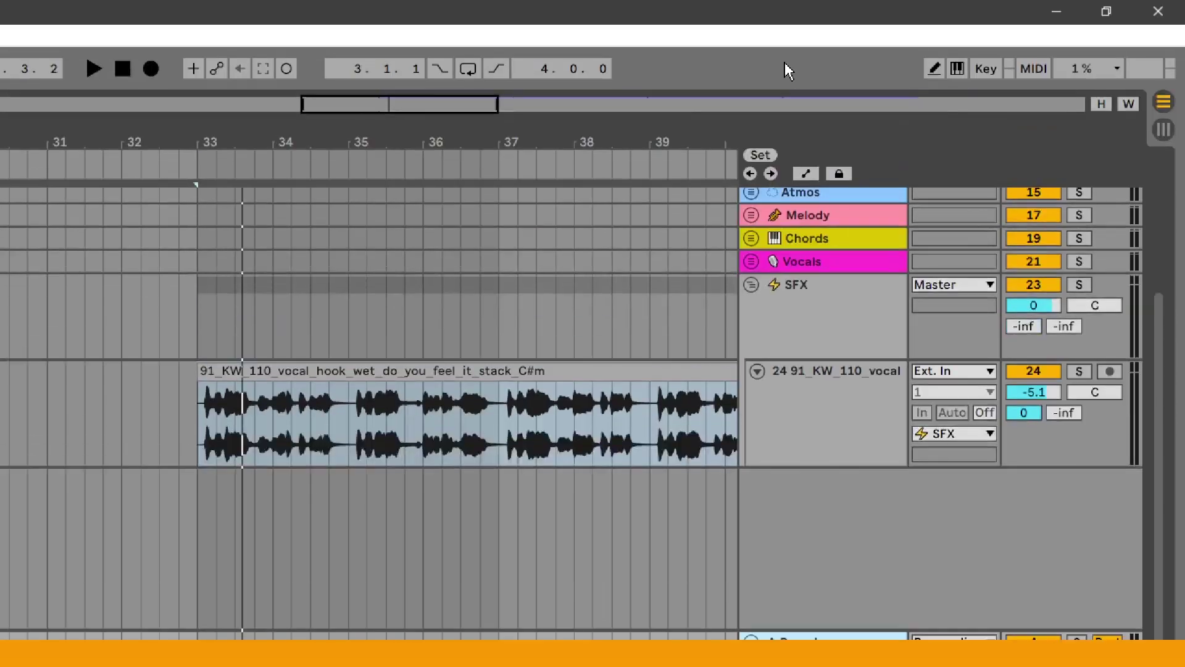
scroll(760, 295, up, 5)
click(751, 268)
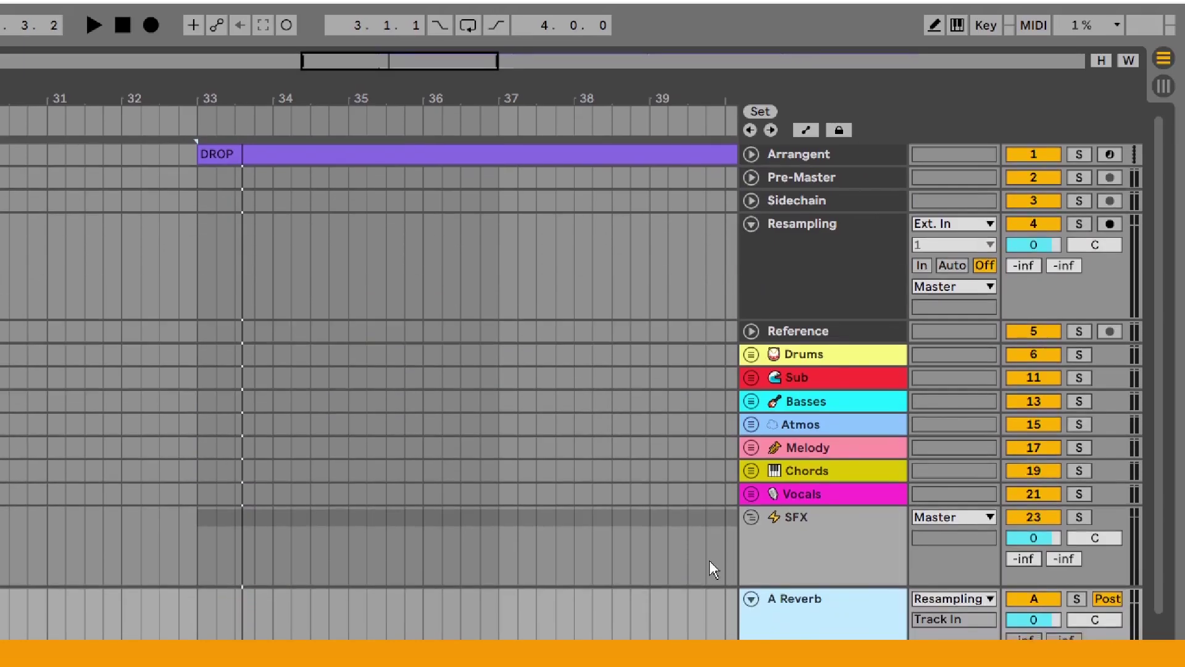
drag(536, 142, 537, 120)
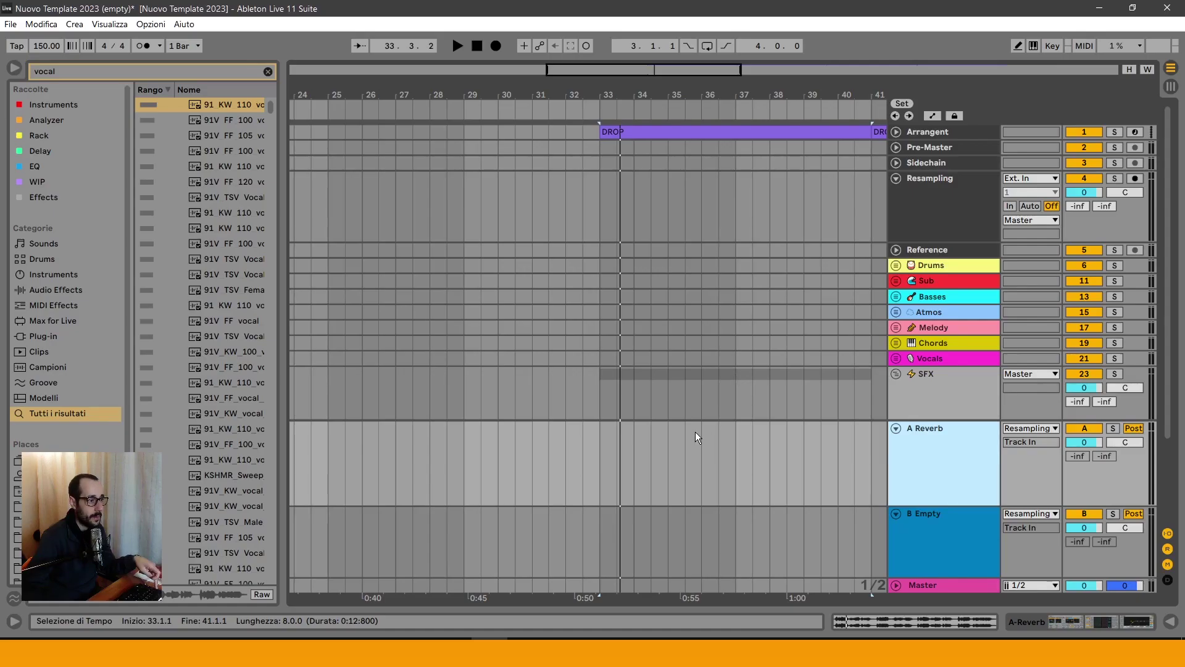
scroll(450, 647, down, 3)
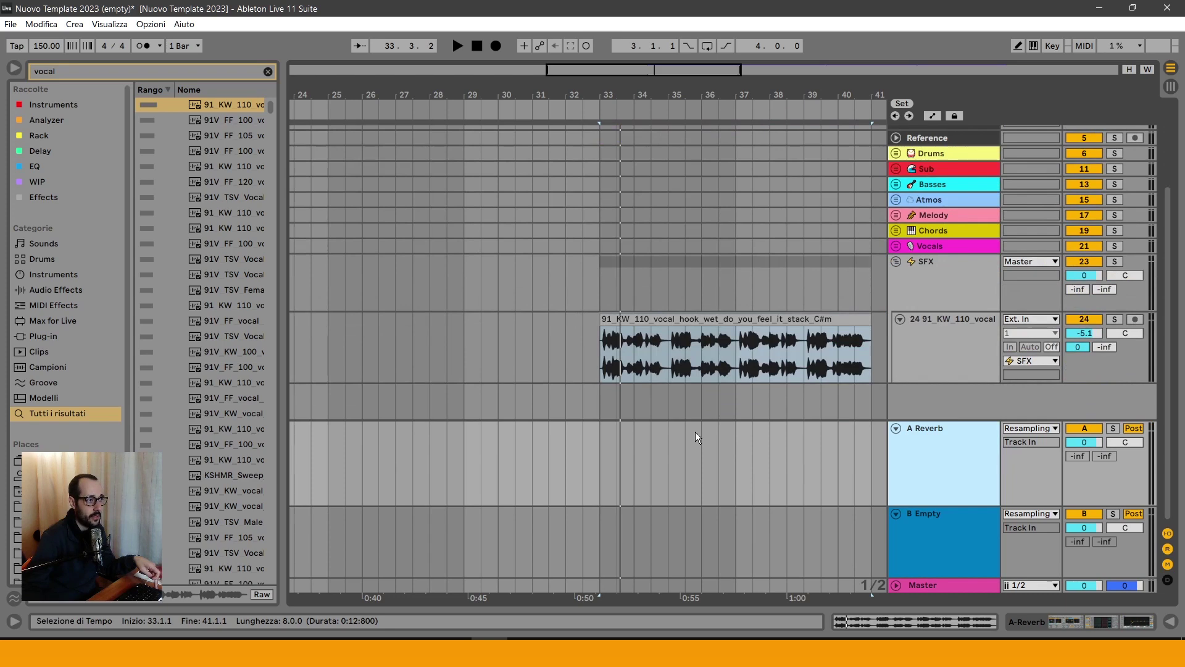
click(896, 431)
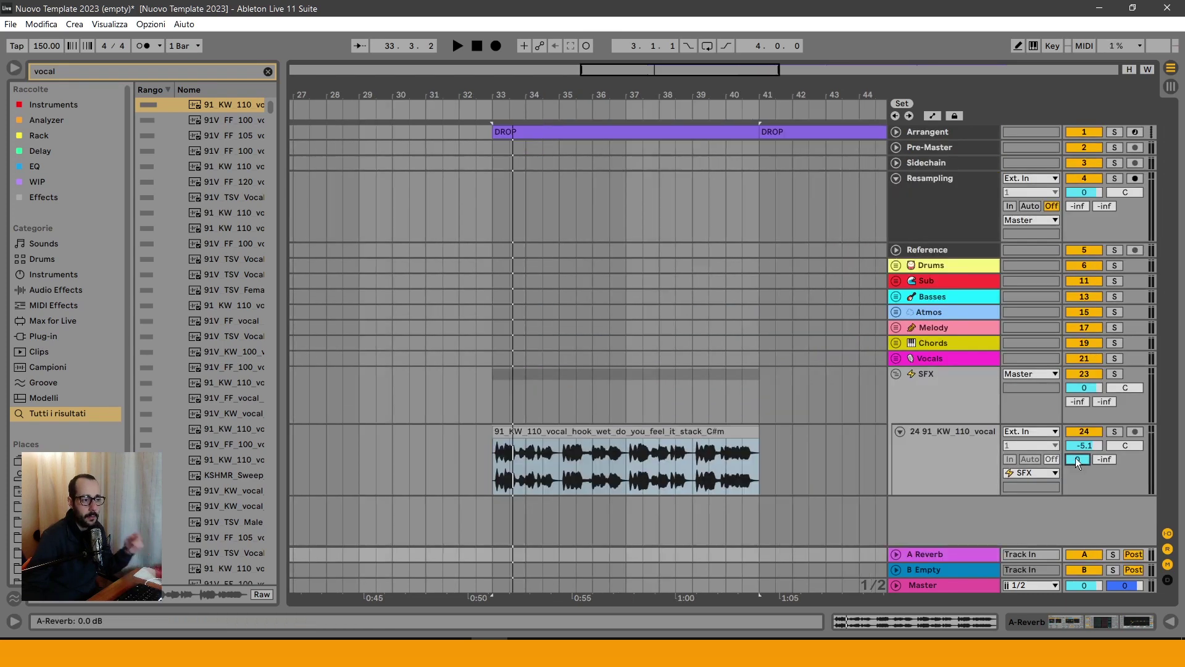
Step: Reset the vocal track's Reverb send and draw a short burst of Reverb send automation near the start of the vocal clip
key(Delete)
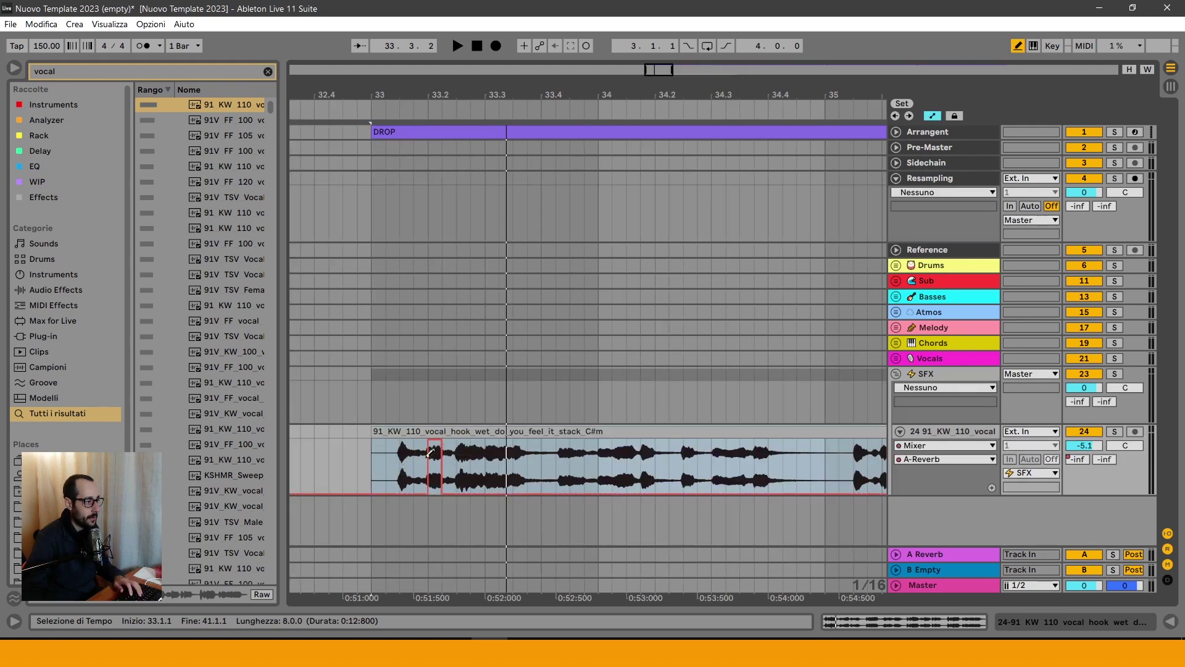
key(a)
click(426, 456)
Step: Arm the Resampling track for recording and briefly play the vocal from its first word
click(1098, 195)
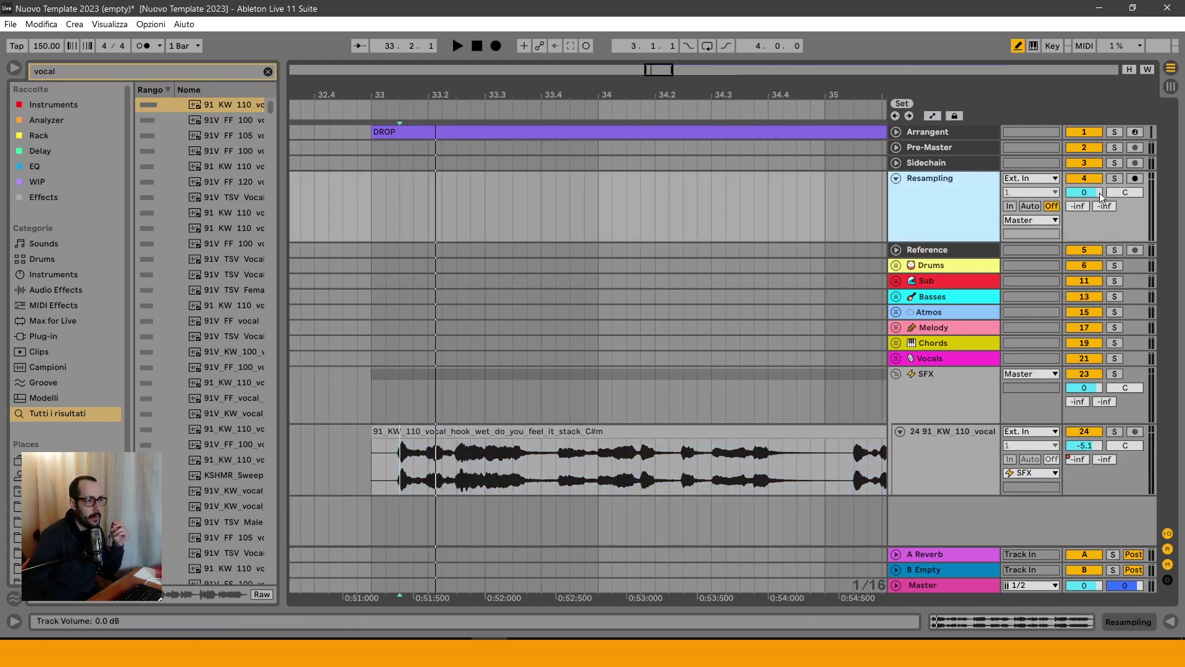
click(1136, 179)
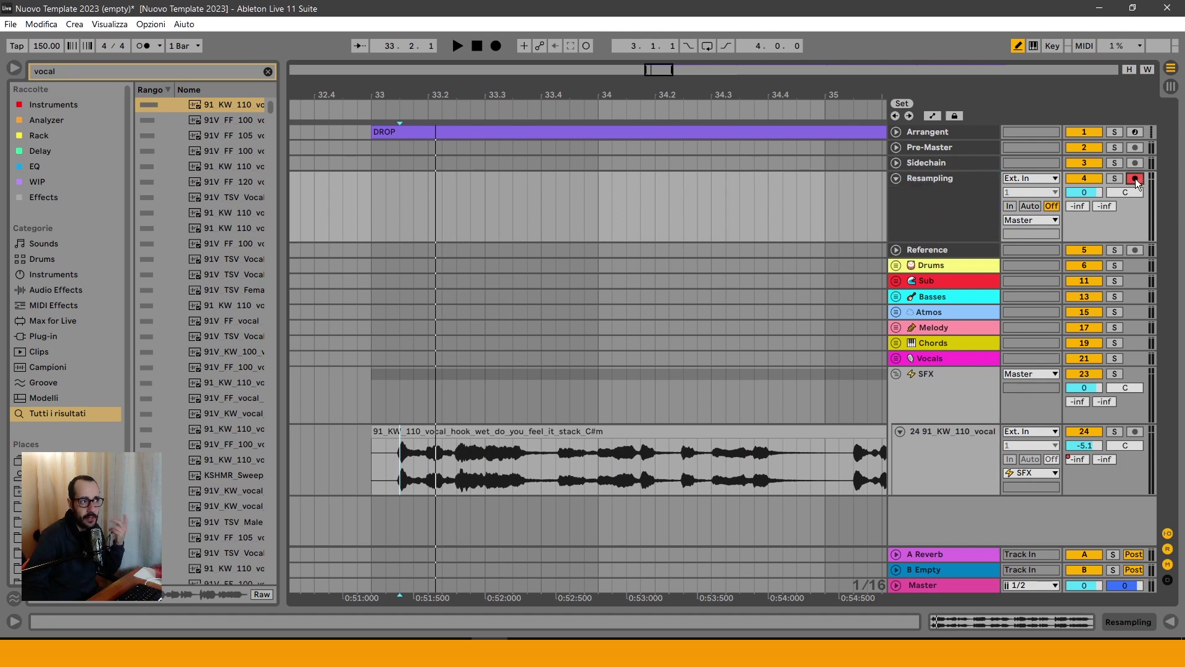
key(space)
key(space)
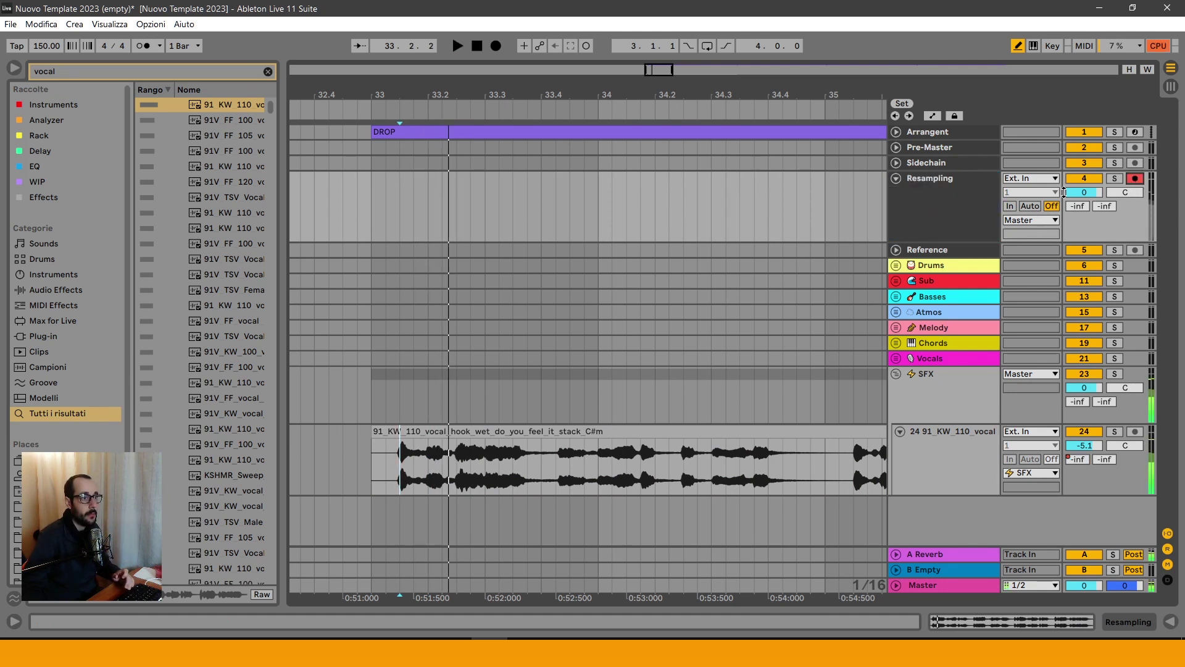
Step: Check the Reverb send automation on the vocal clip and record the reverb onto the Resampling track from bar 33
click(401, 464)
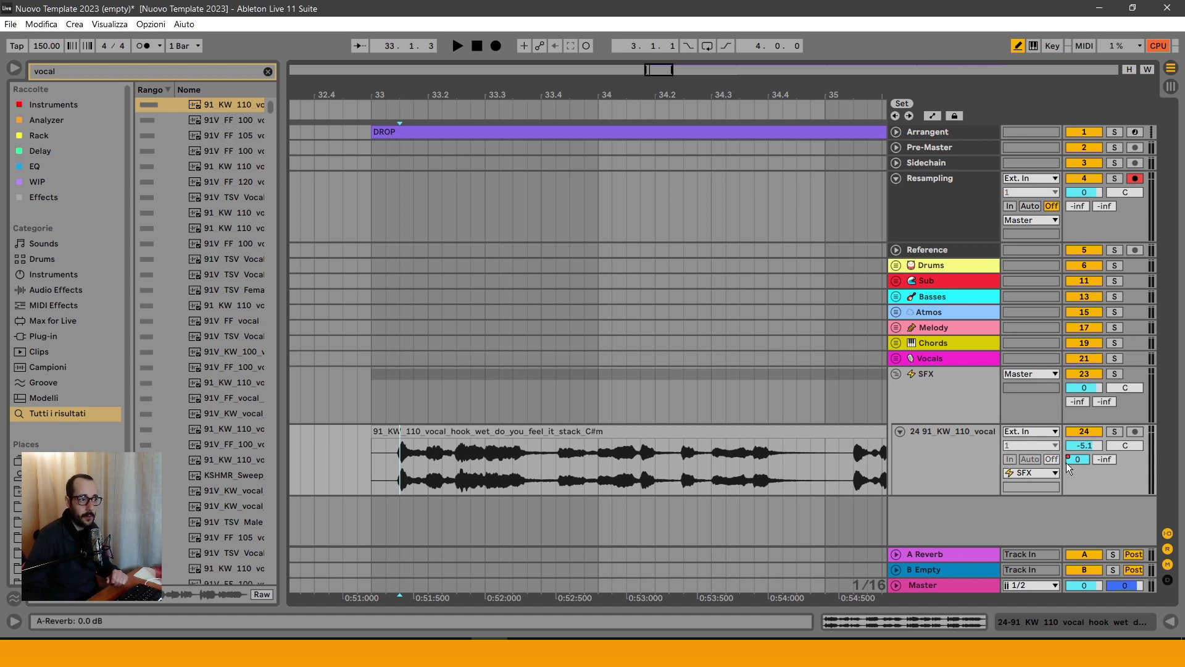
key(a)
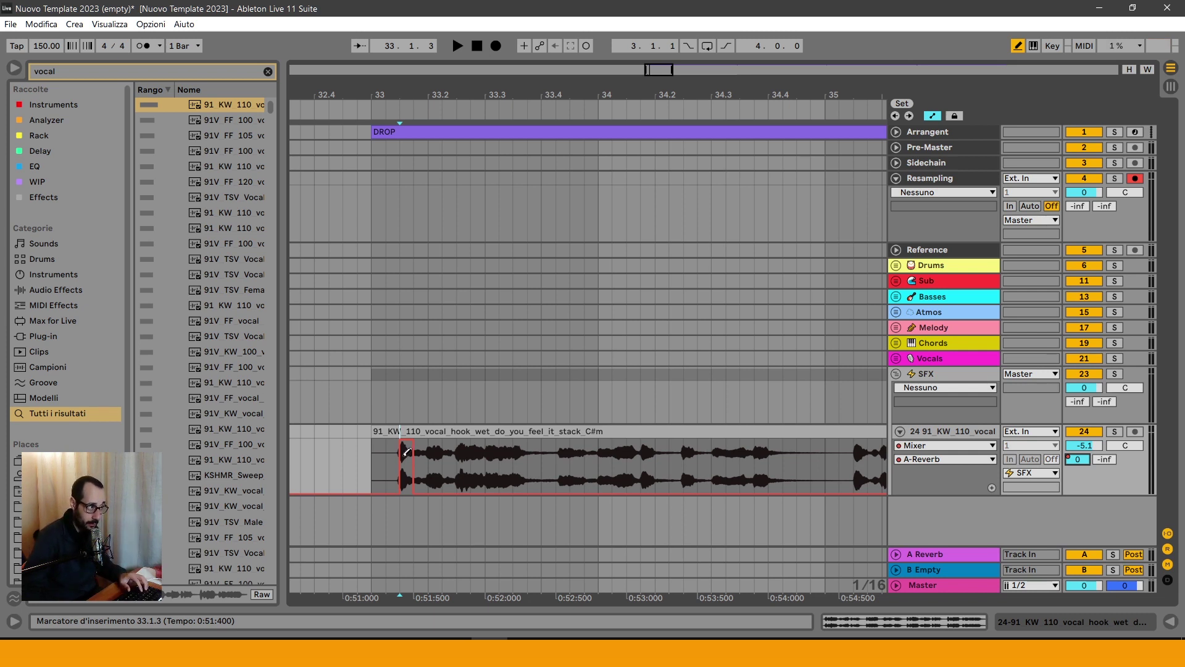
key(a)
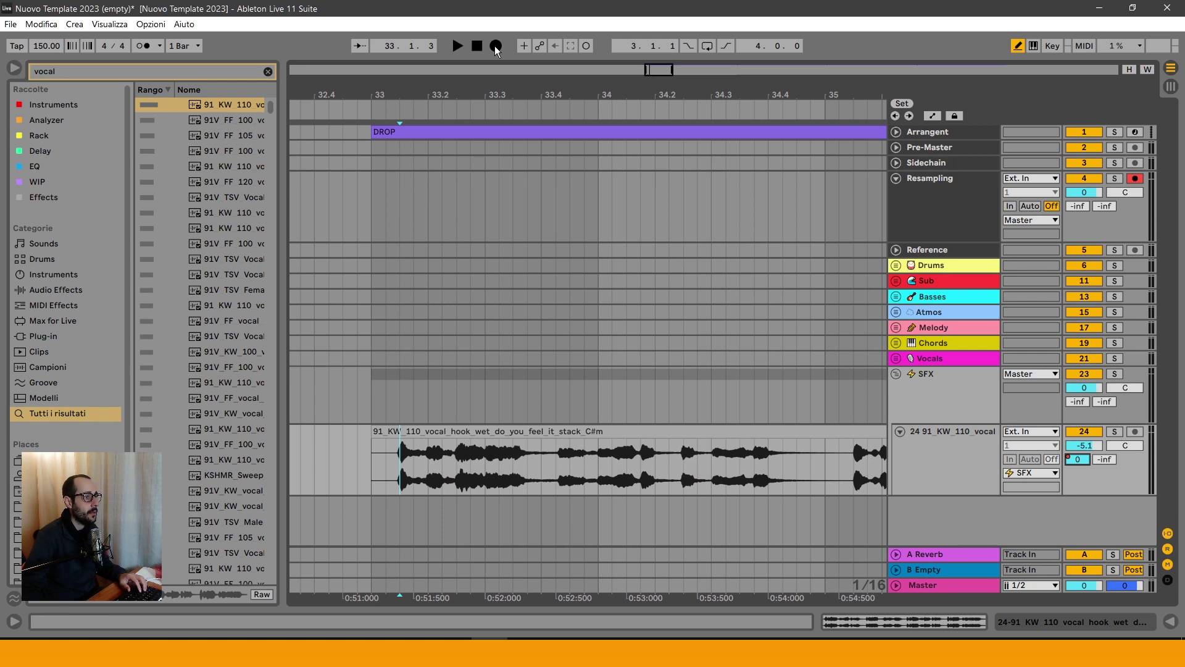
click(496, 46)
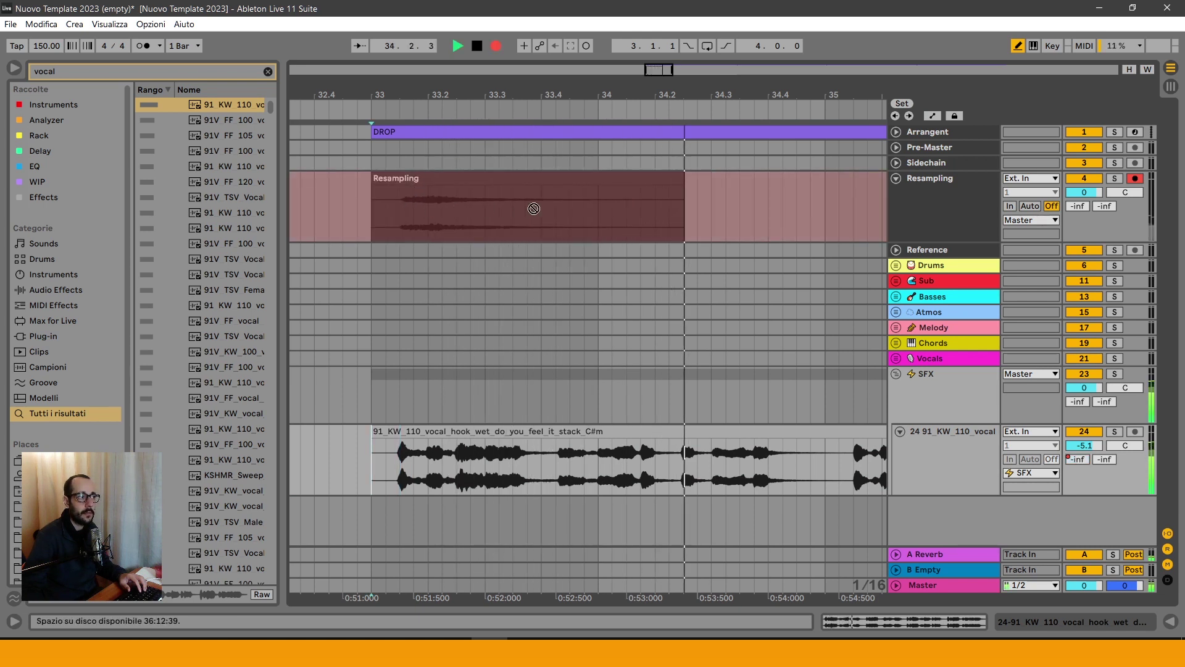
key(space)
Step: Solo the Resampling track and play back the recorded reverb clip
click(460, 179)
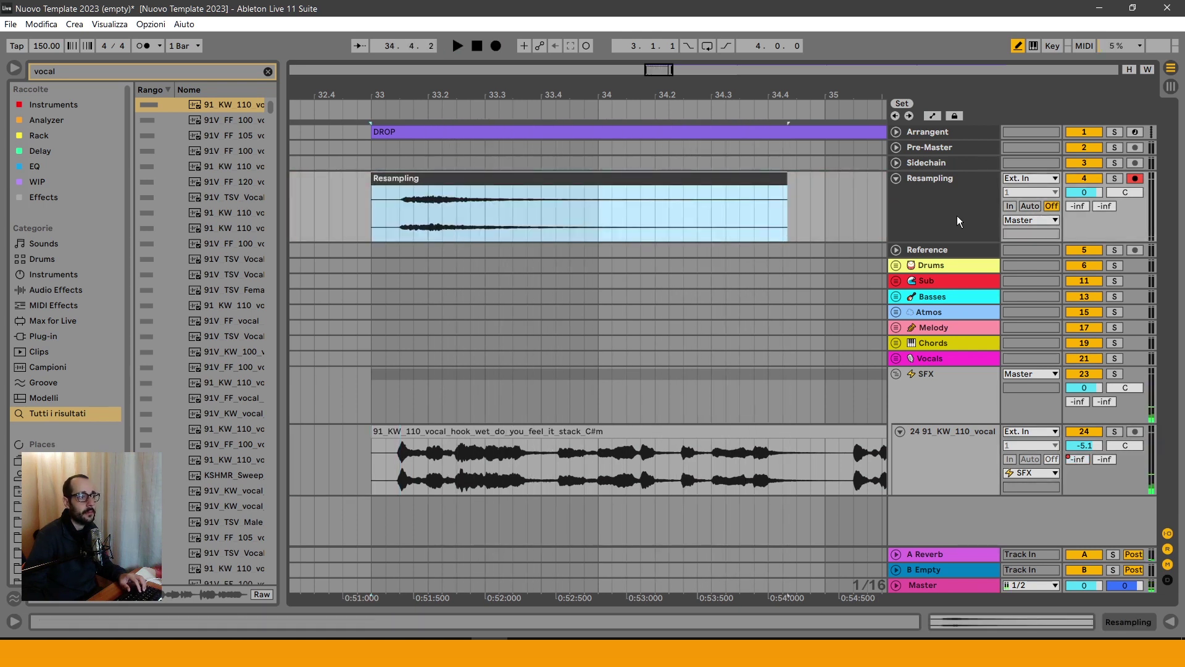
key(space)
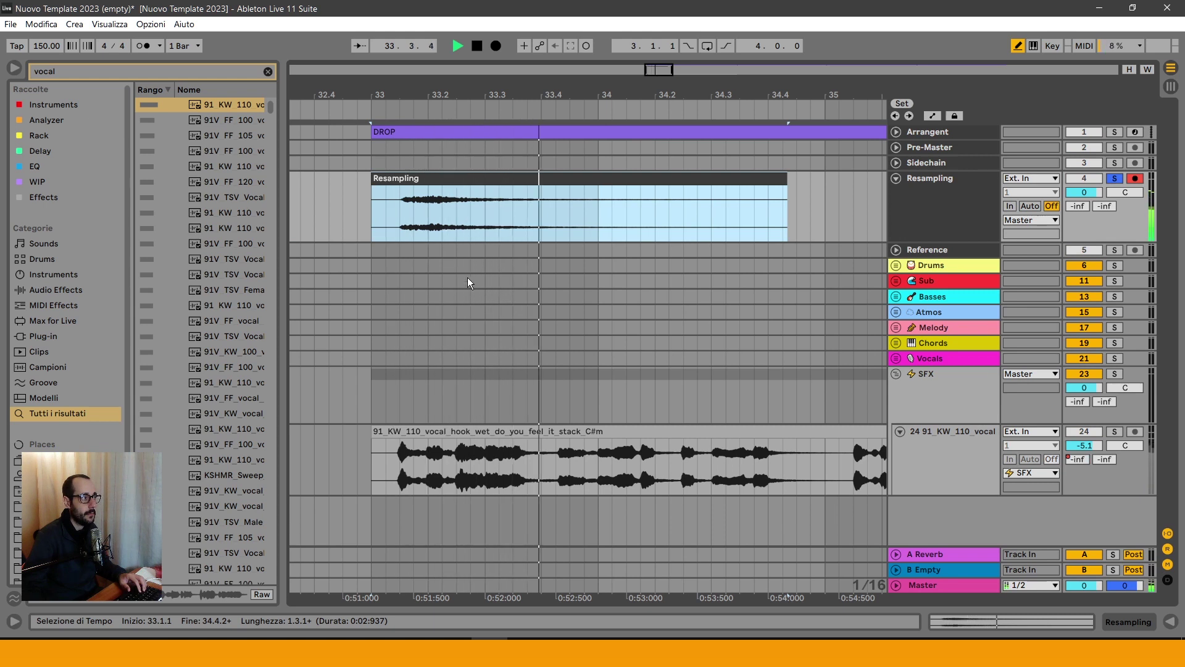
key(space)
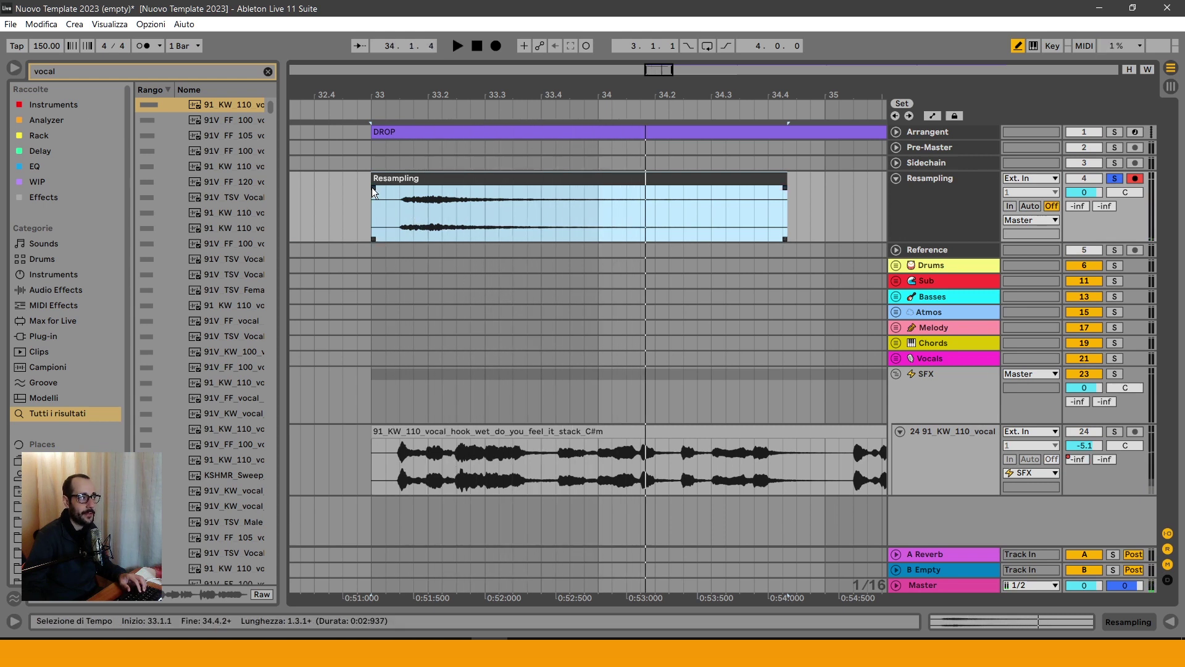
Step: Trim the recorded reverb clip to start at 33.2 and remove its tail after bar 34
drag(370, 188, 428, 188)
drag(605, 210, 801, 202)
key(Delete)
Step: Reverse the trimmed reverb clip and move it onto the vocal track just ahead of the first word
click(571, 182)
key(r)
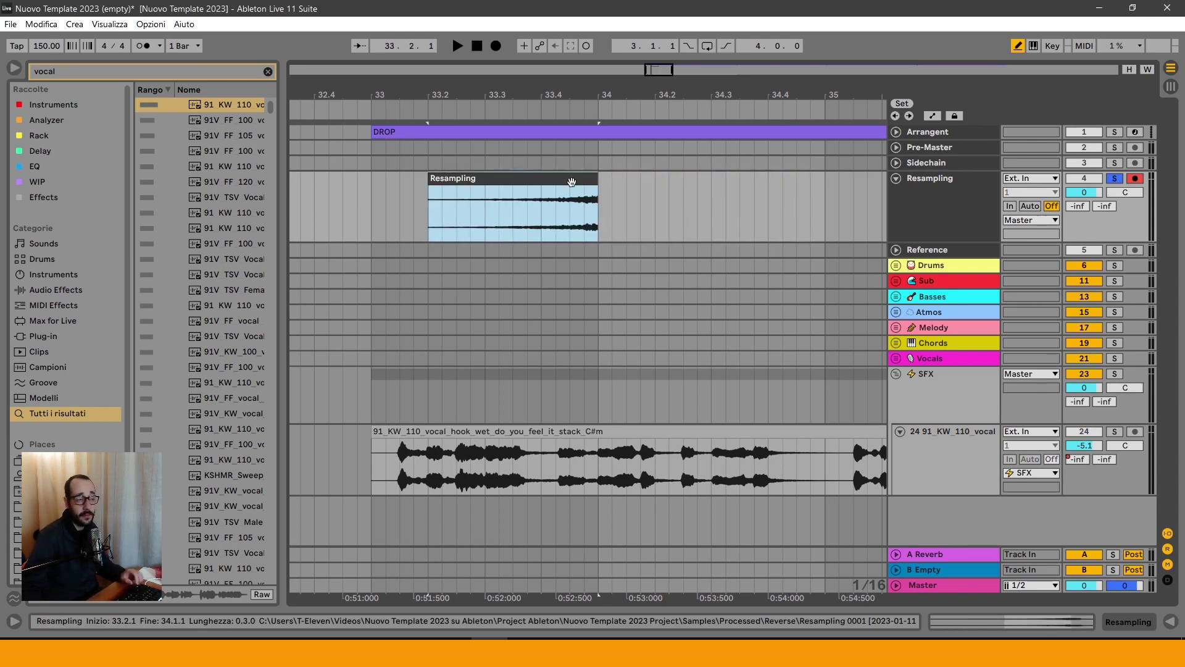
key(space)
drag(570, 187, 366, 451)
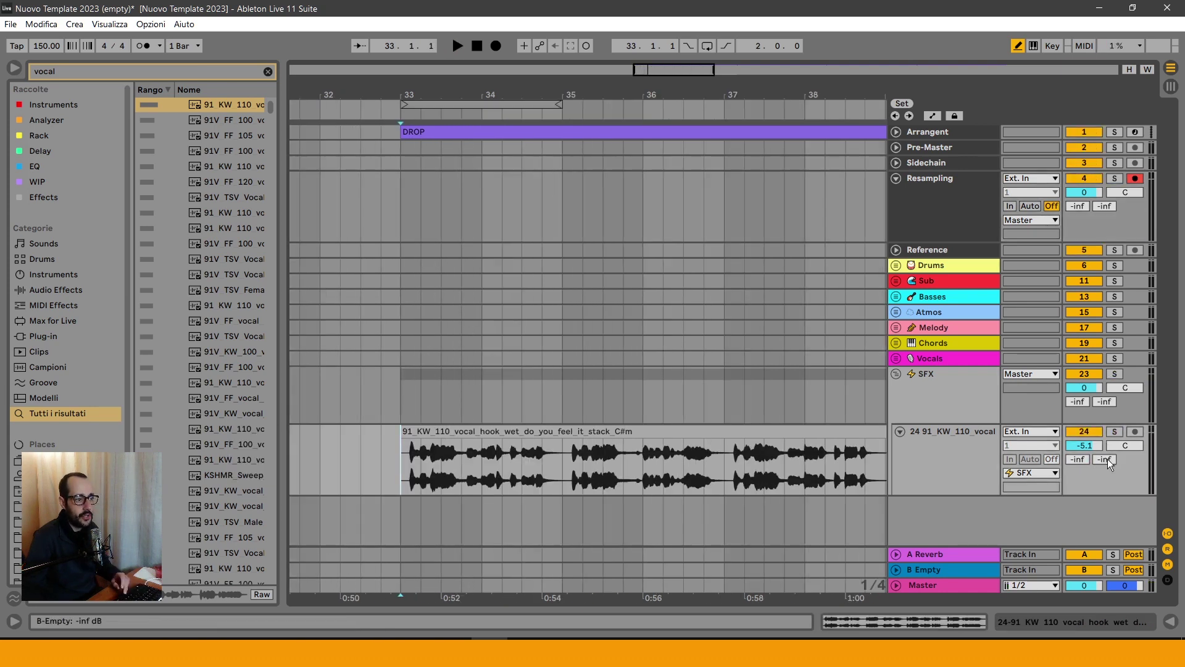
Step: Set the vocal track's Empty send to 0 dB and check the Empty return track's device chain
drag(1104, 460, 1104, 398)
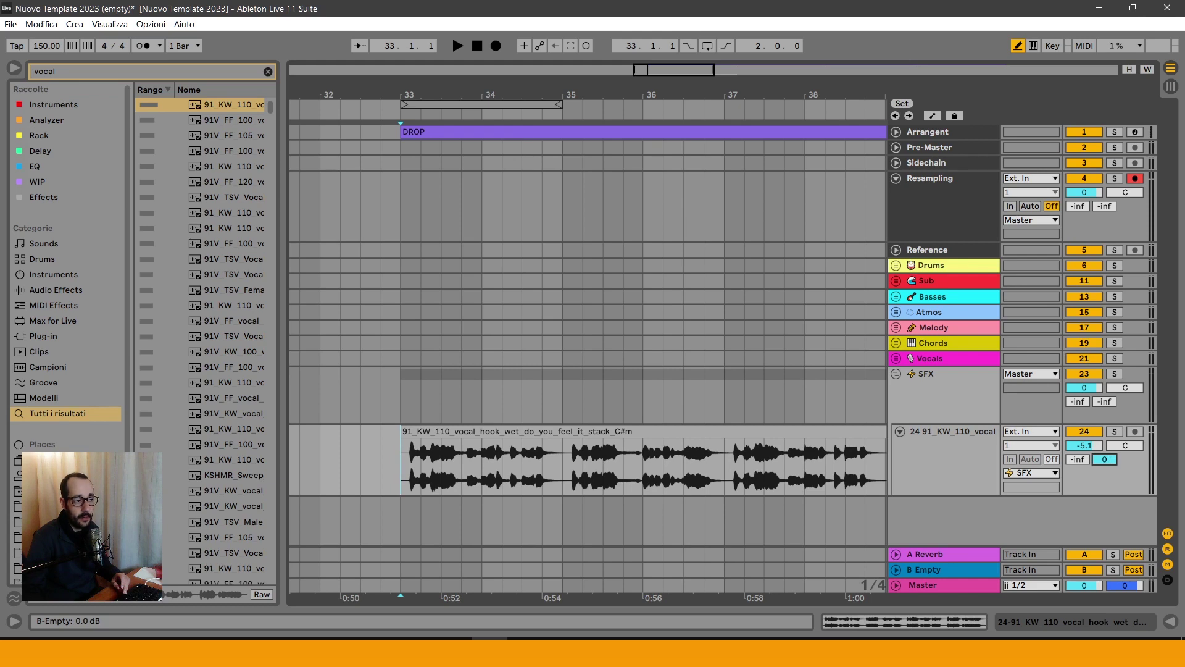
double_click(960, 571)
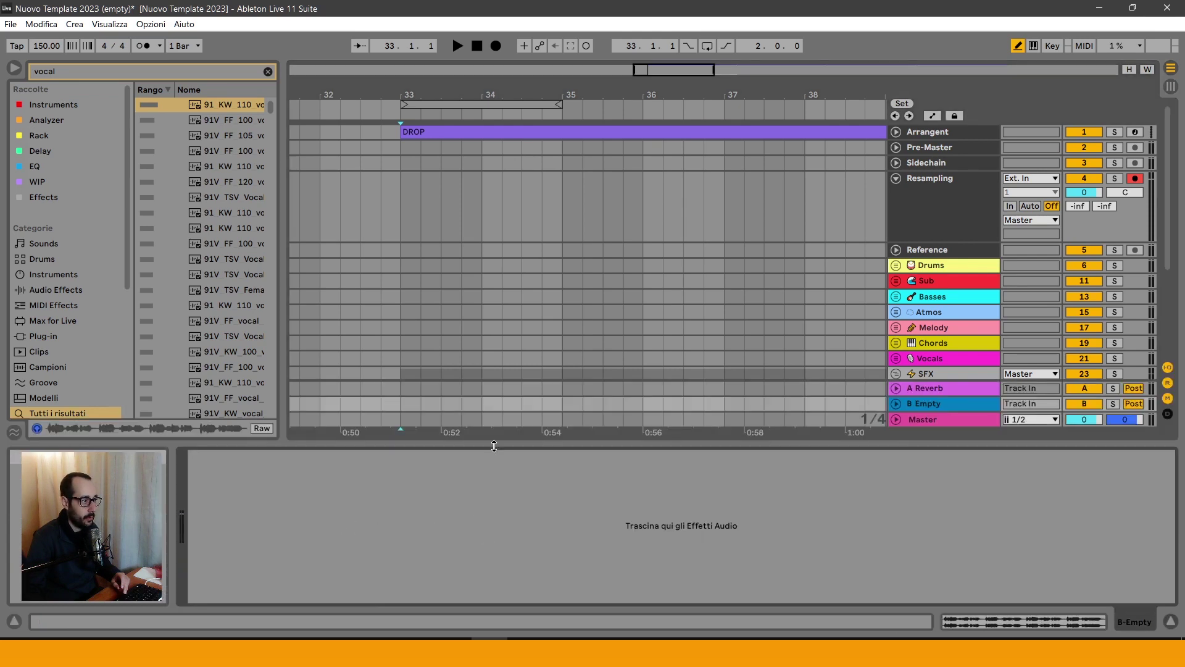
drag(494, 445, 513, 543)
click(1106, 458)
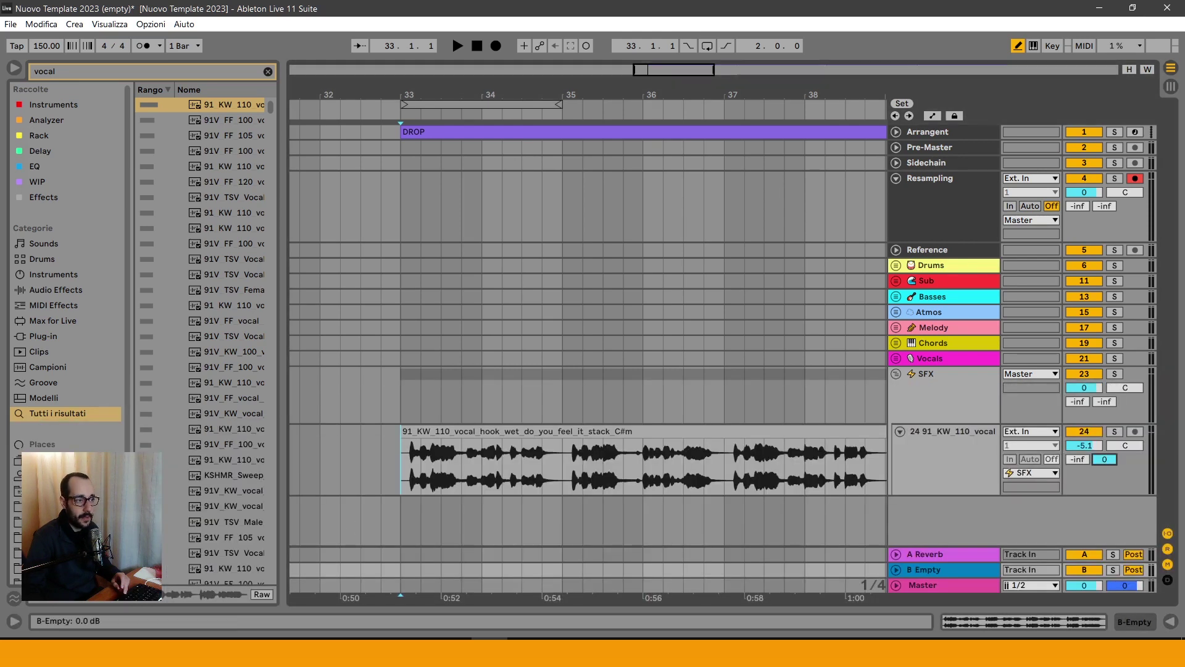
Step: Record the vocal looped from bar 33 to 35 onto the Resampling track and move the recording below the vocal track
drag(399, 467, 565, 468)
key(ctrl+l)
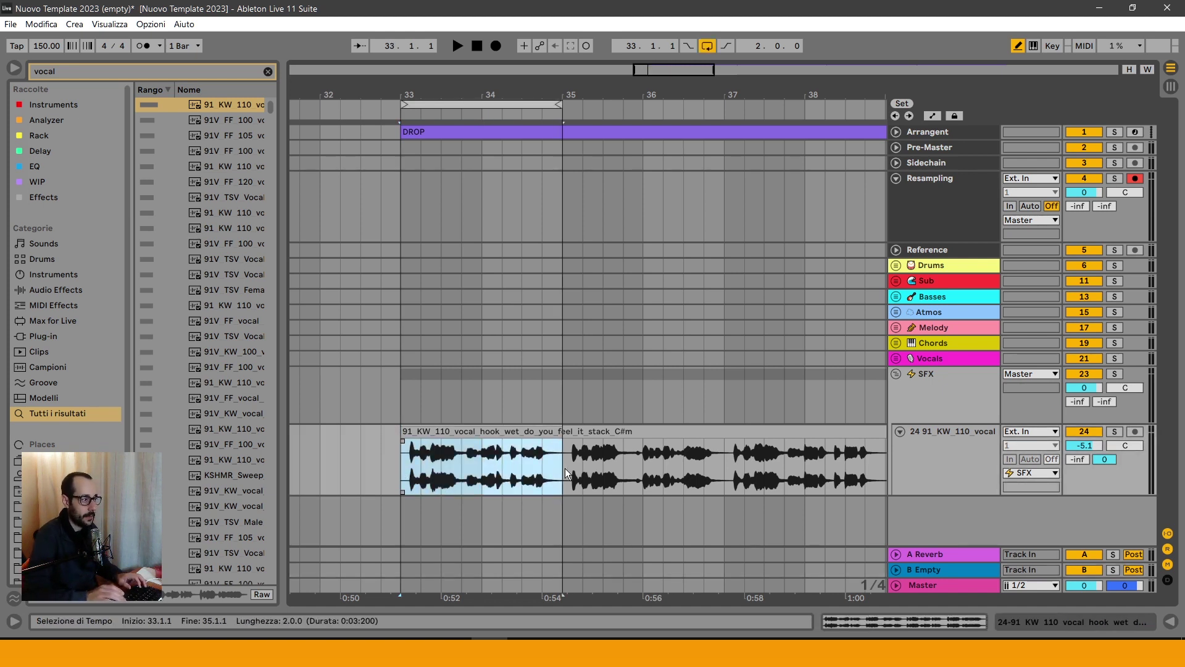
click(1107, 457)
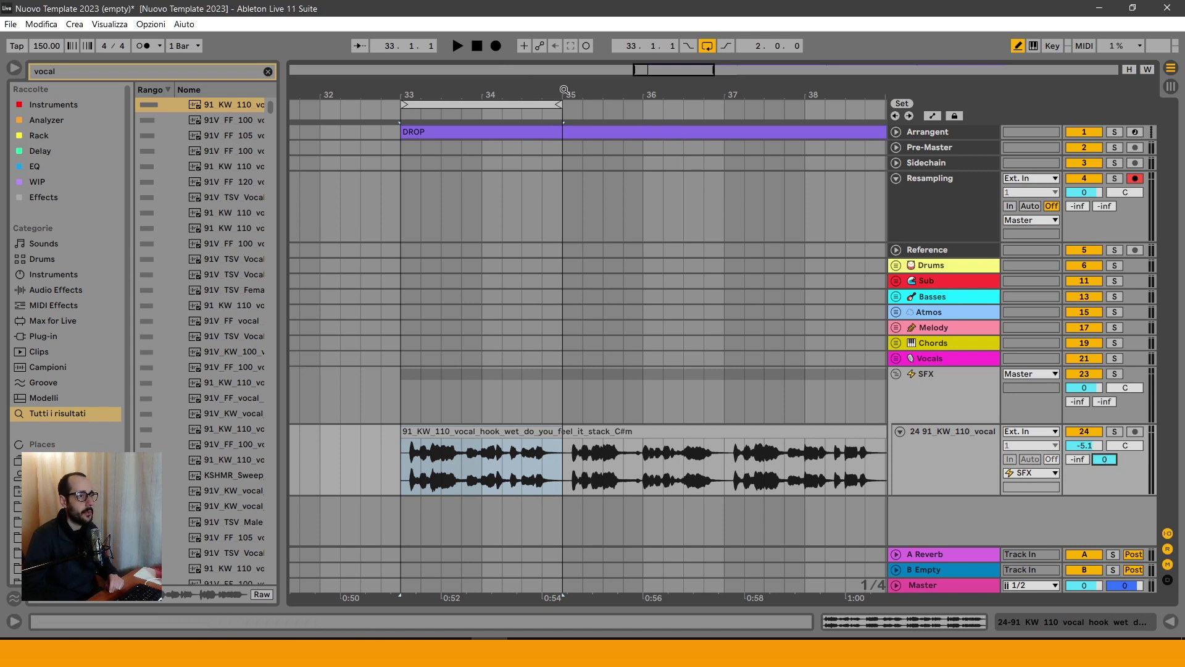
click(495, 48)
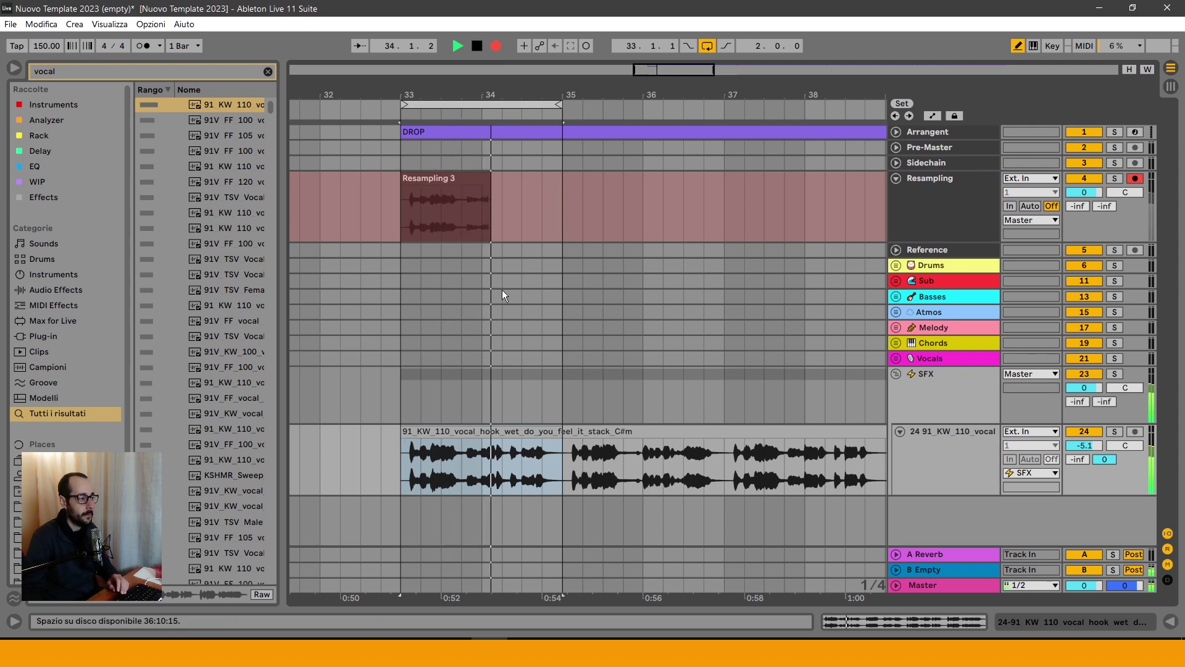
key(space)
drag(498, 178, 496, 526)
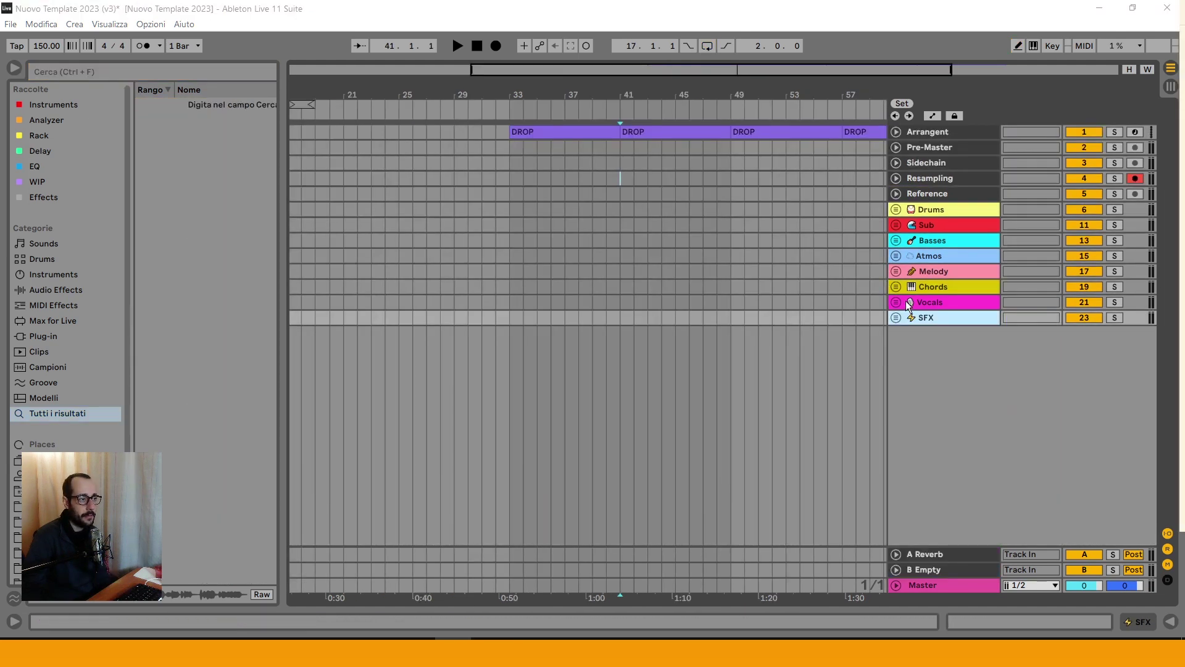
Step: Insert a new audio track after the SFX group and select it
click(930, 318)
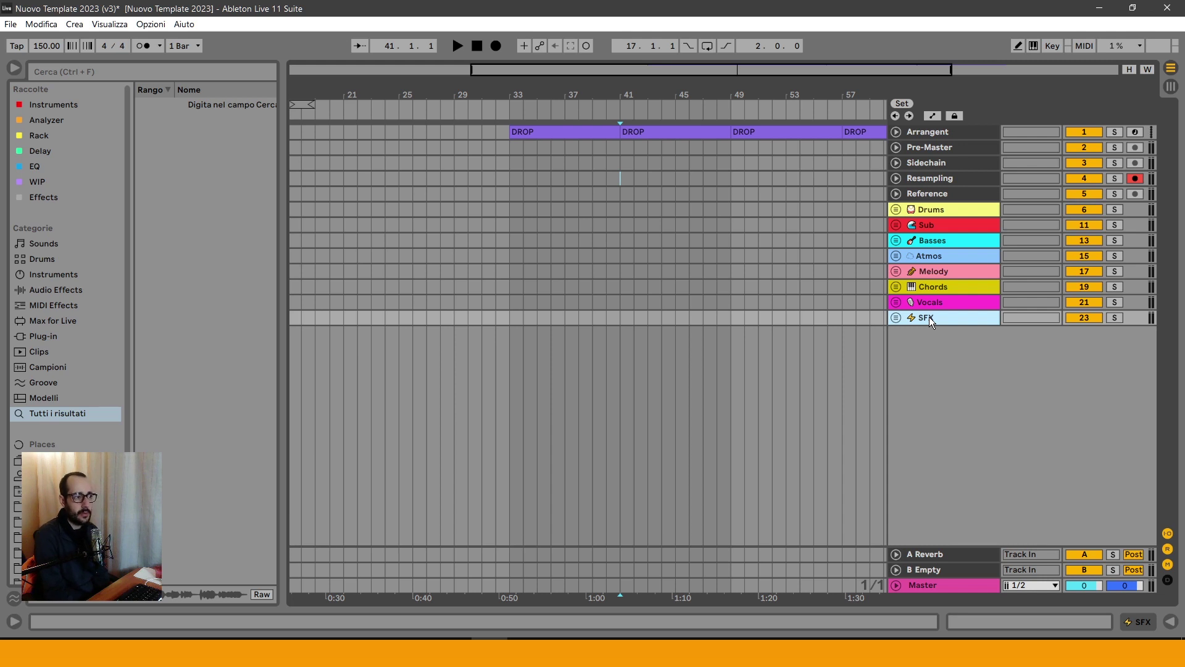
right_click(933, 319)
click(698, 418)
click(948, 365)
click(1089, 348)
click(935, 361)
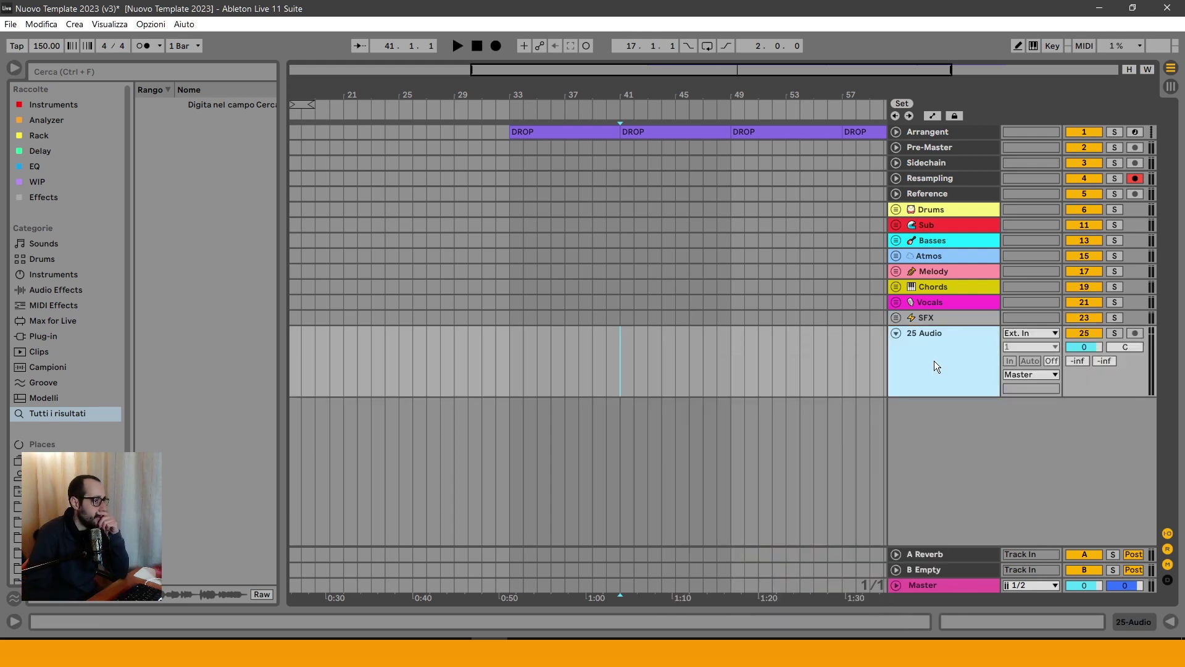
Step: Set the new audio track's volume to -15 dB
click(1086, 347)
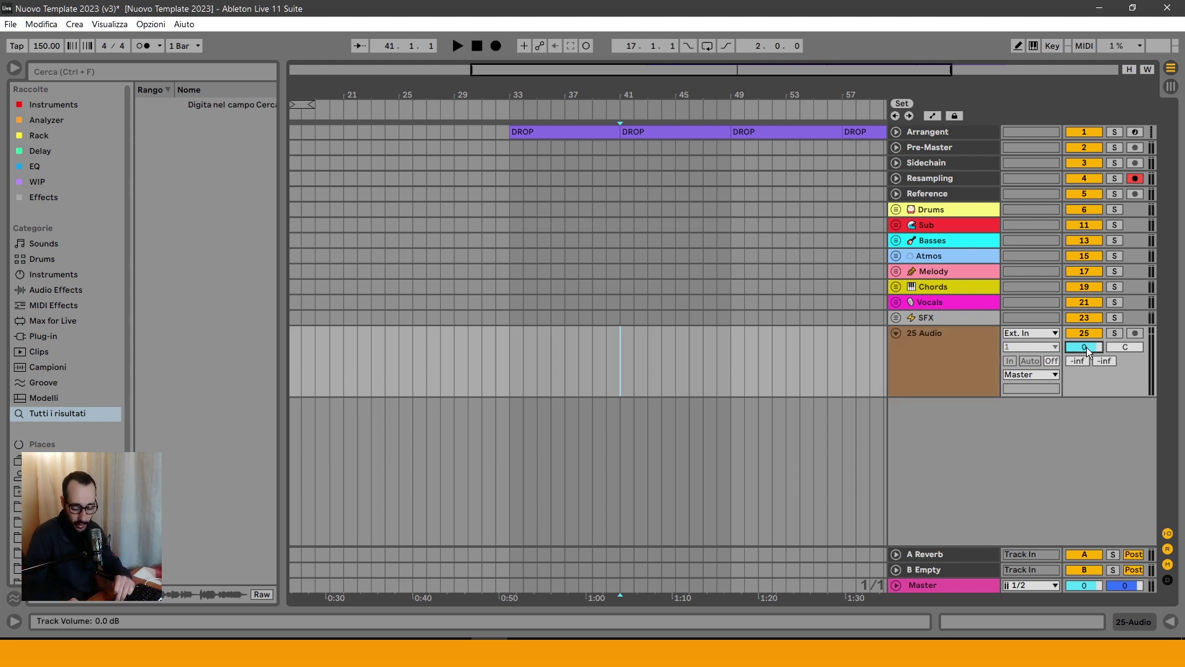
text(-15.)
click(941, 361)
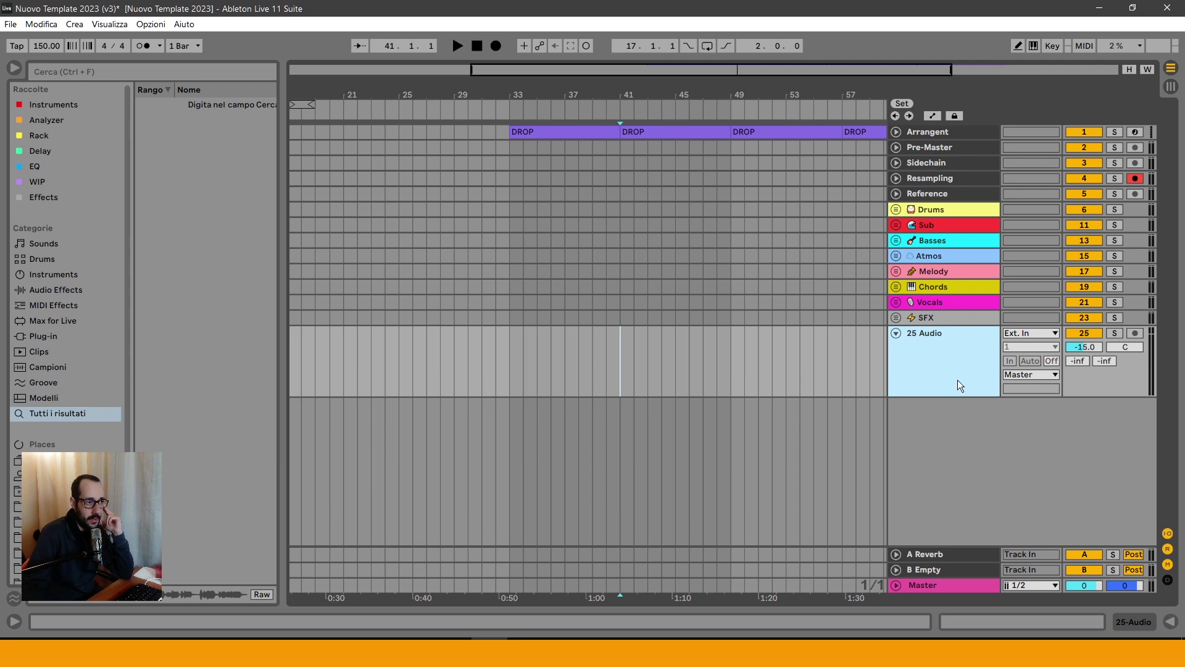
Step: Set the new audio track's volume to -10 dB
click(1084, 348)
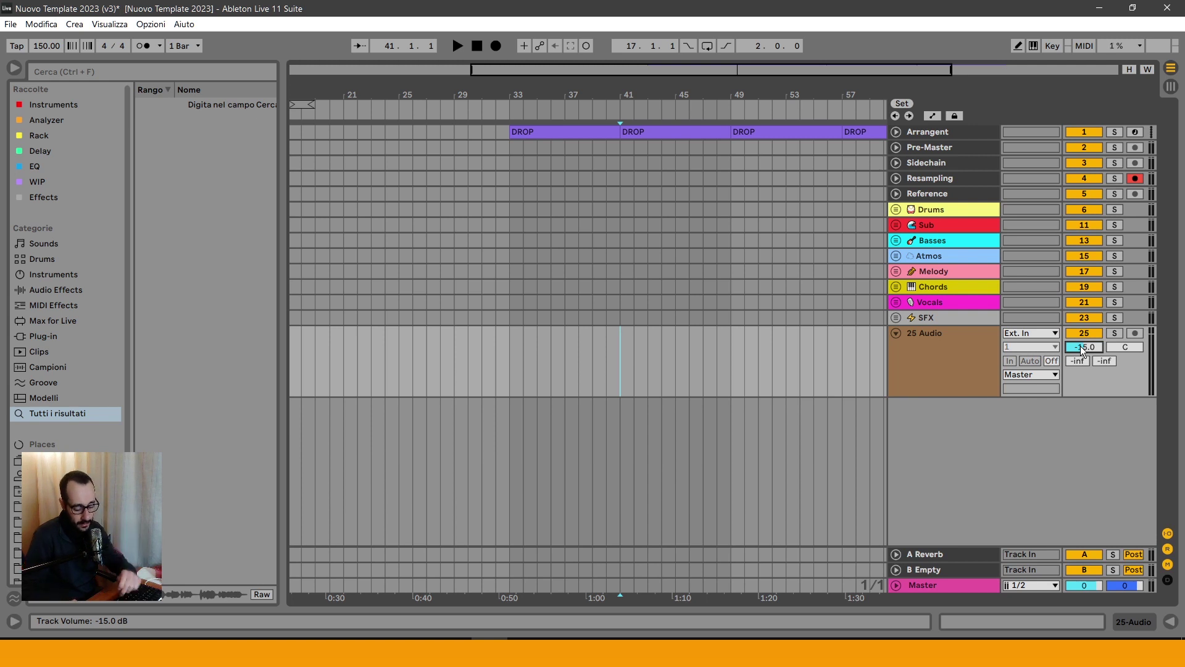
text(-10)
key(Return)
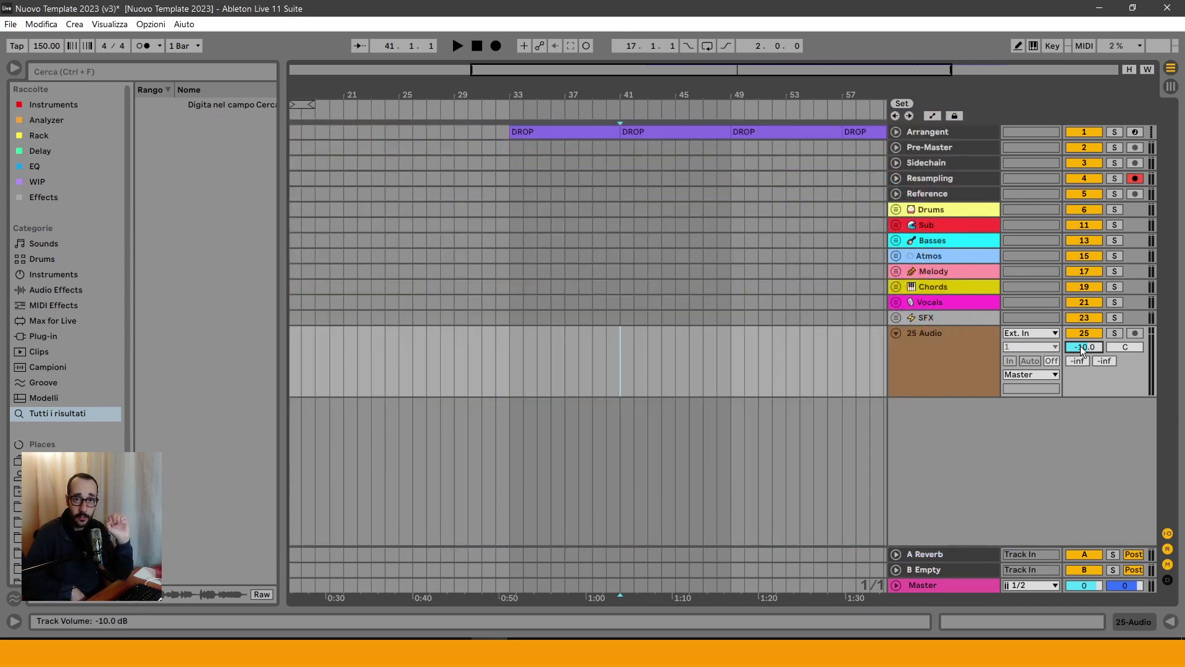
Step: Show the new audio track's device chain and add a Utility from the audio effects
double_click(945, 383)
scroll(931, 366, down, 2)
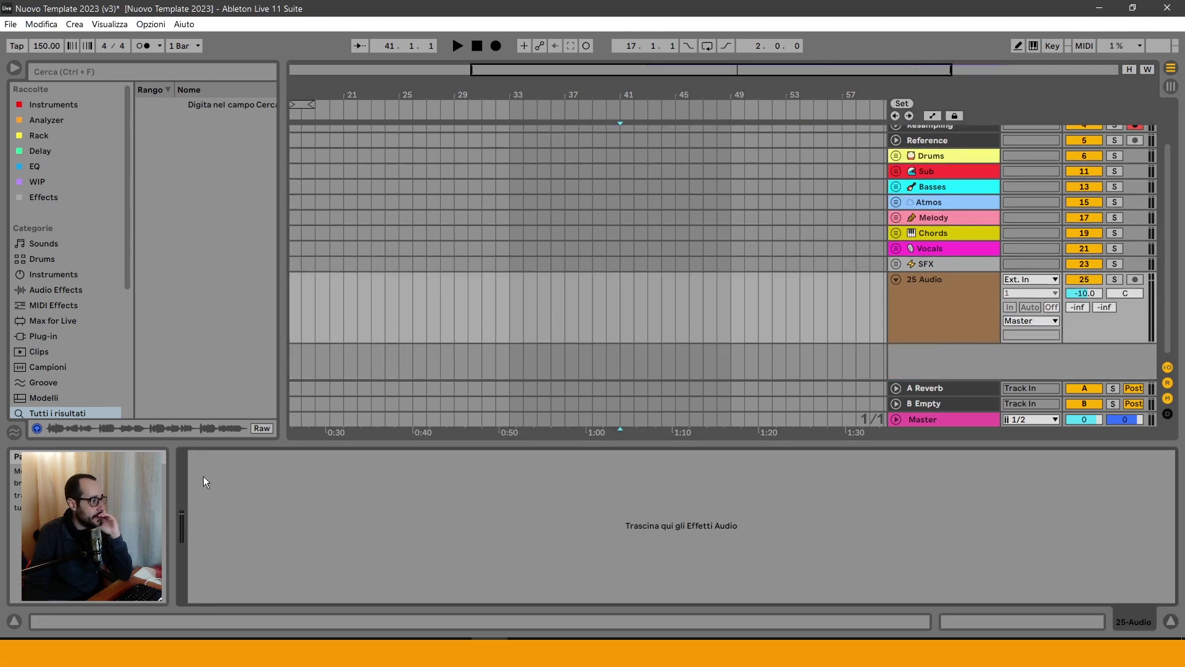
scroll(54, 334, down, 3)
click(252, 537)
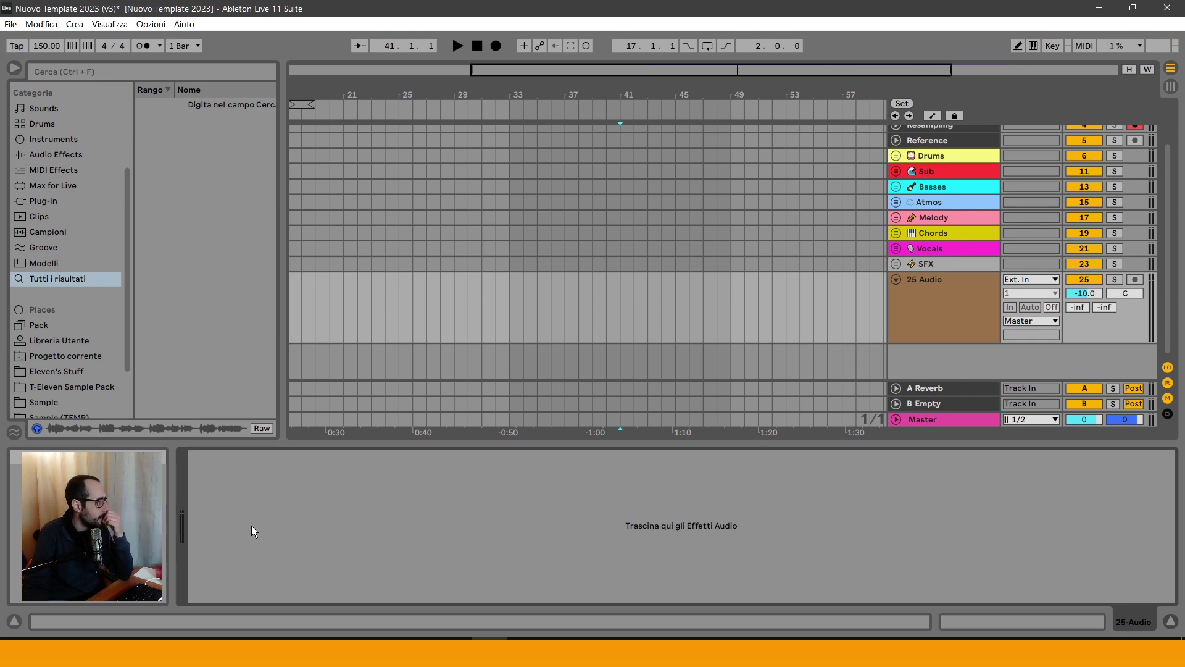
click(62, 155)
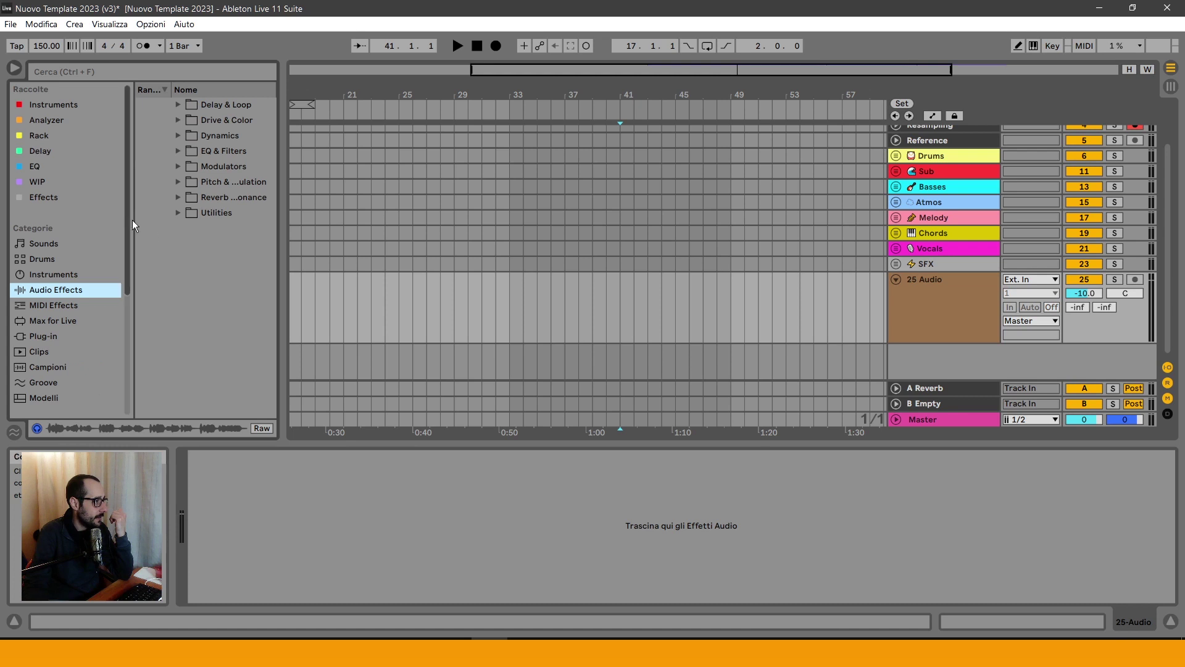
click(178, 213)
drag(204, 230, 265, 514)
Step: Set the Utility's gain to -10 dB on the new audio track
click(975, 324)
click(537, 560)
click(227, 462)
text(-10)
key(Return)
click(238, 459)
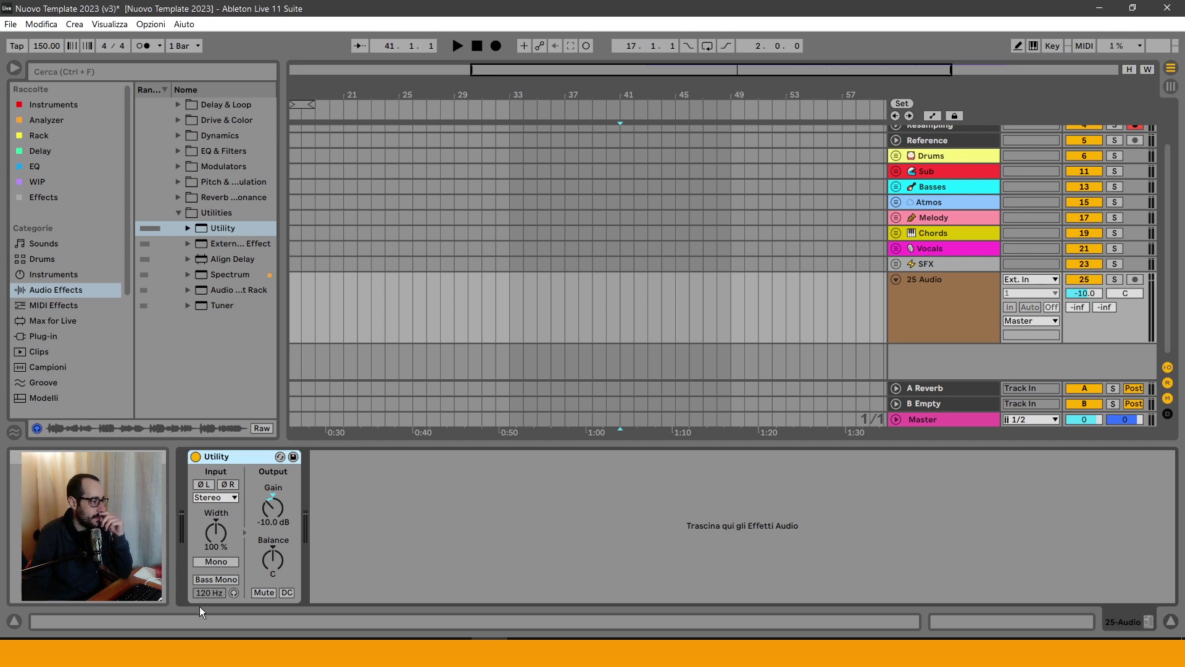
drag(438, 312, 490, 313)
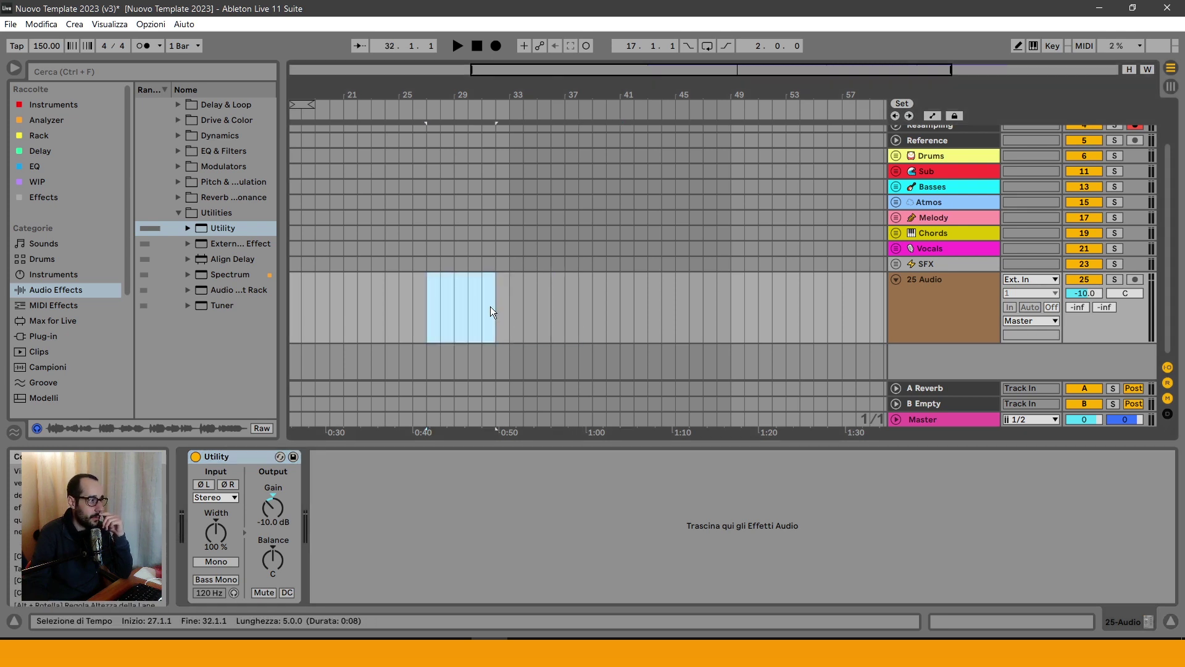
click(402, 535)
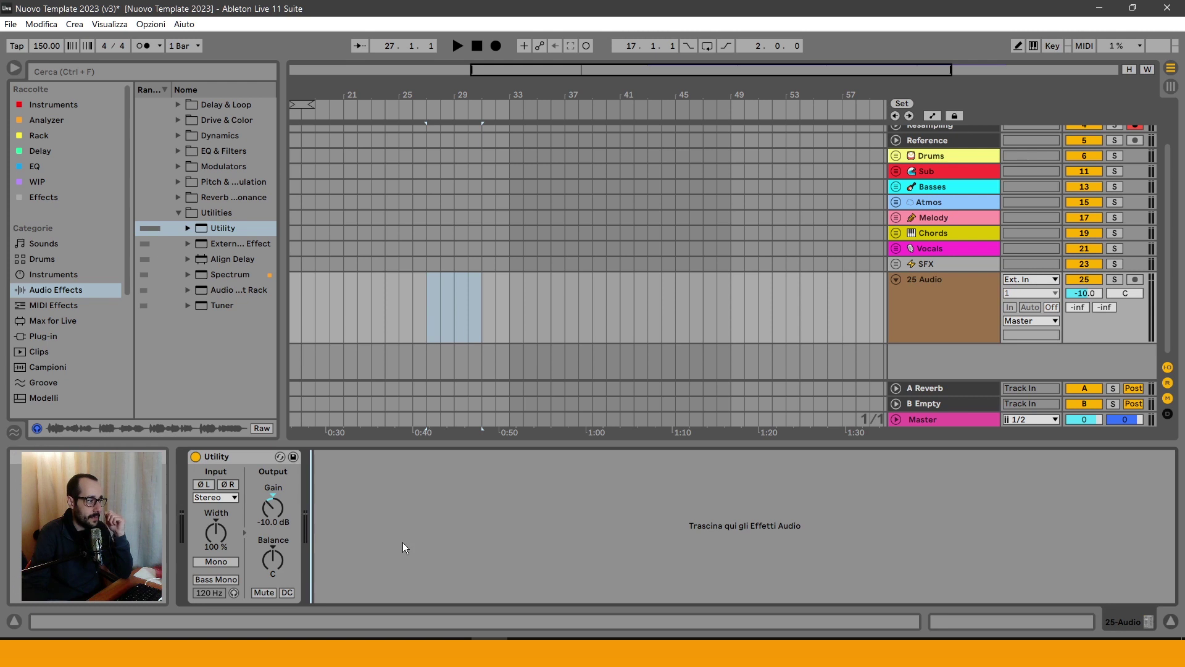
click(268, 513)
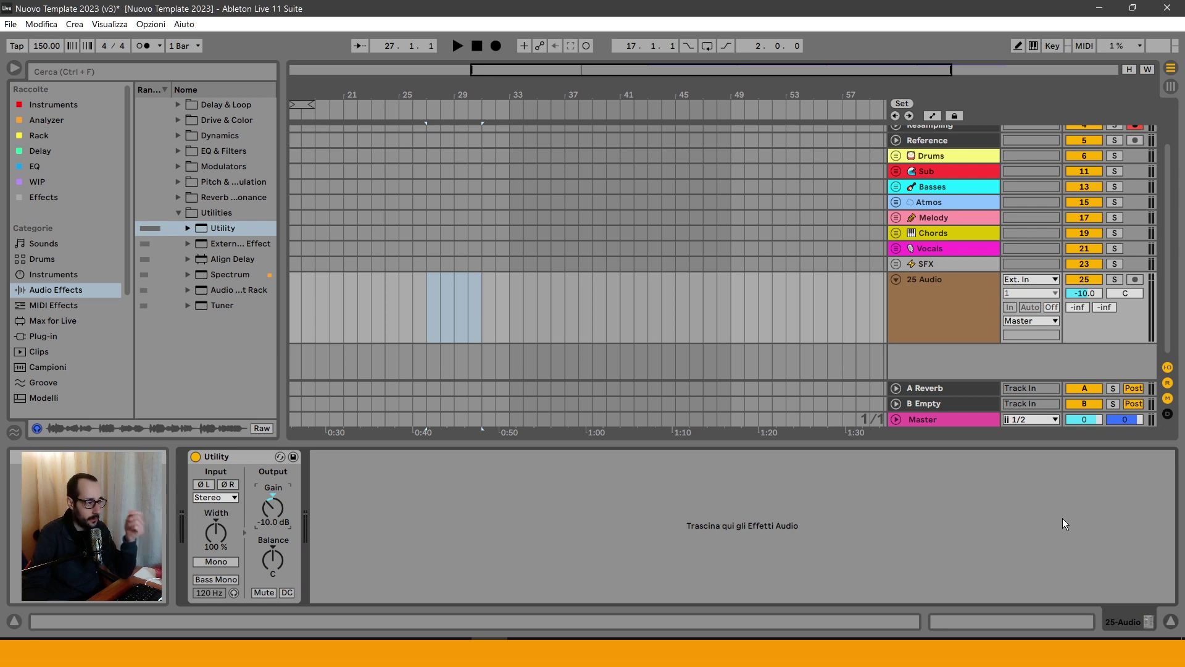
Step: Add an EQ Eight after the Utility on the new audio track
click(599, 520)
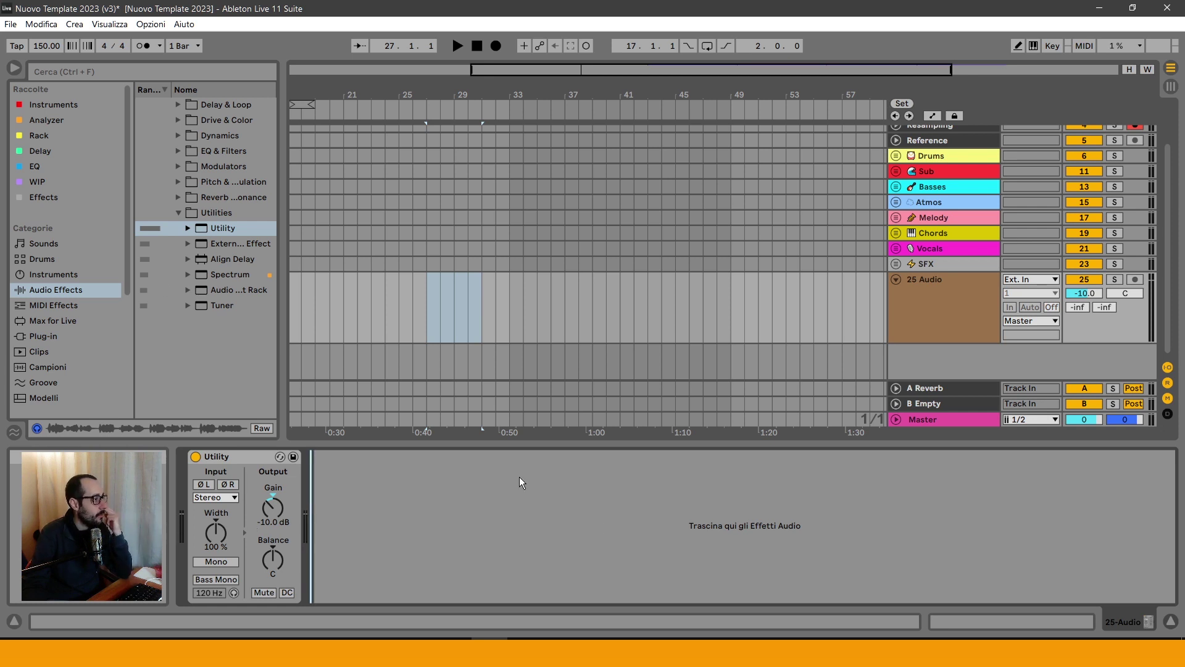
click(178, 212)
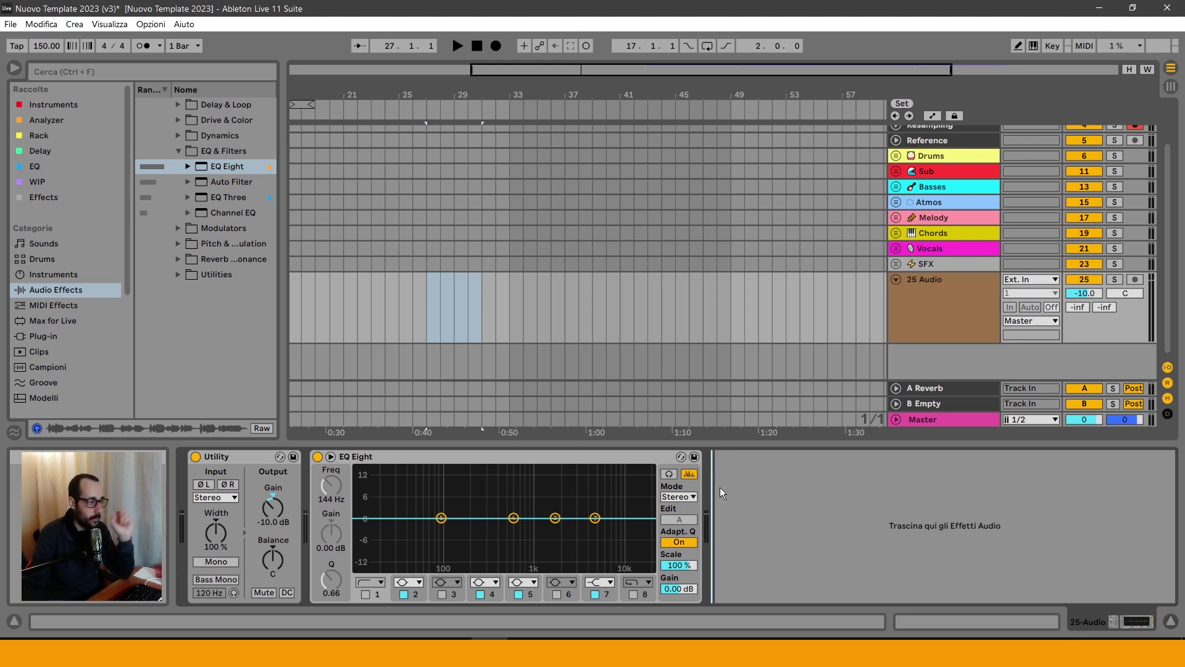
Step: Try EQ Eight's band 1 as a steep low-cut filter, restore its filter type and switch the band off
click(365, 596)
click(365, 595)
click(365, 594)
click(365, 595)
click(365, 594)
click(364, 595)
click(364, 594)
click(371, 582)
click(374, 483)
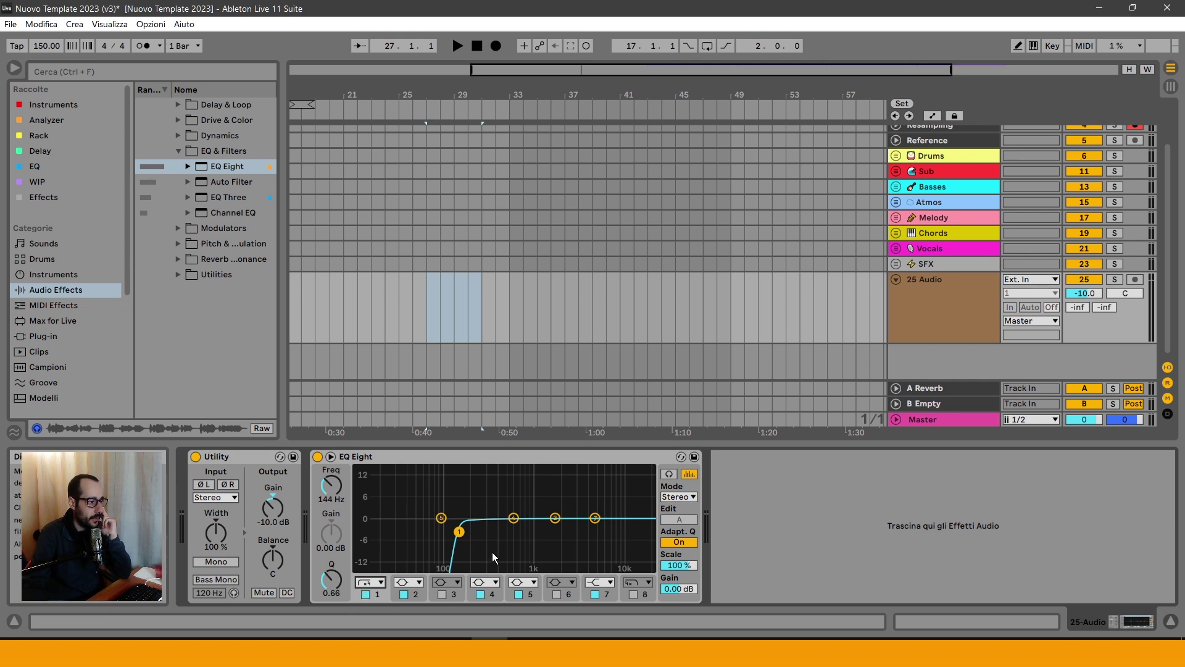
click(371, 582)
click(374, 502)
click(365, 594)
Step: Examine the option for saving the EQ Eight and Utility settings as default presets
right_click(476, 458)
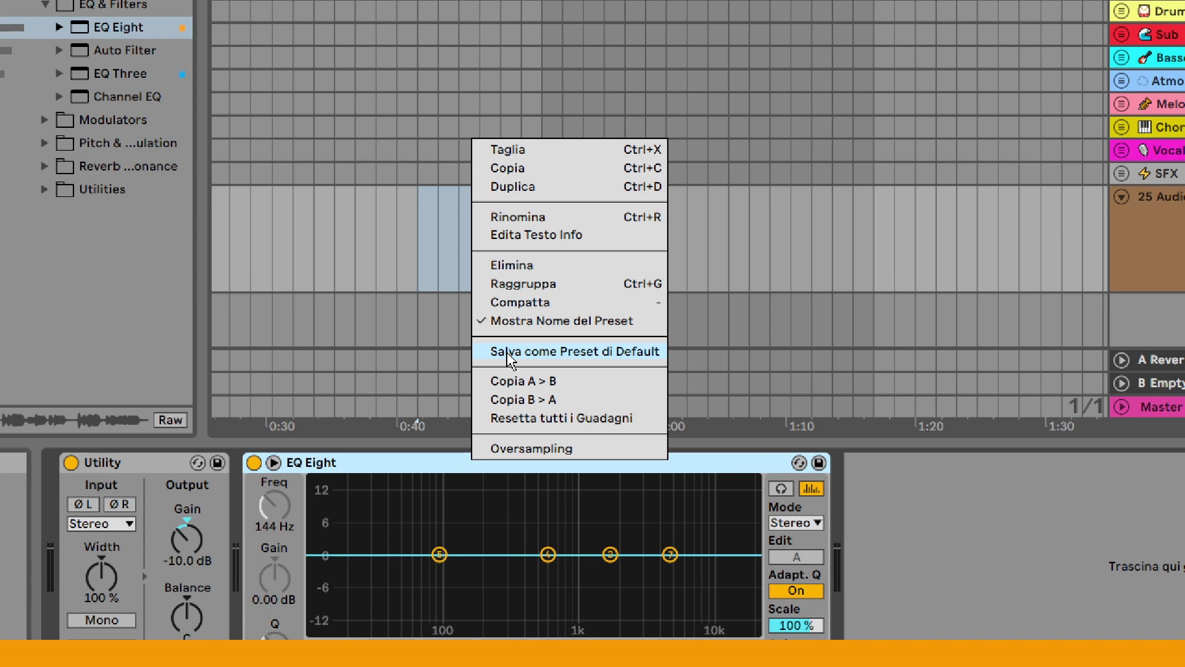
click(401, 470)
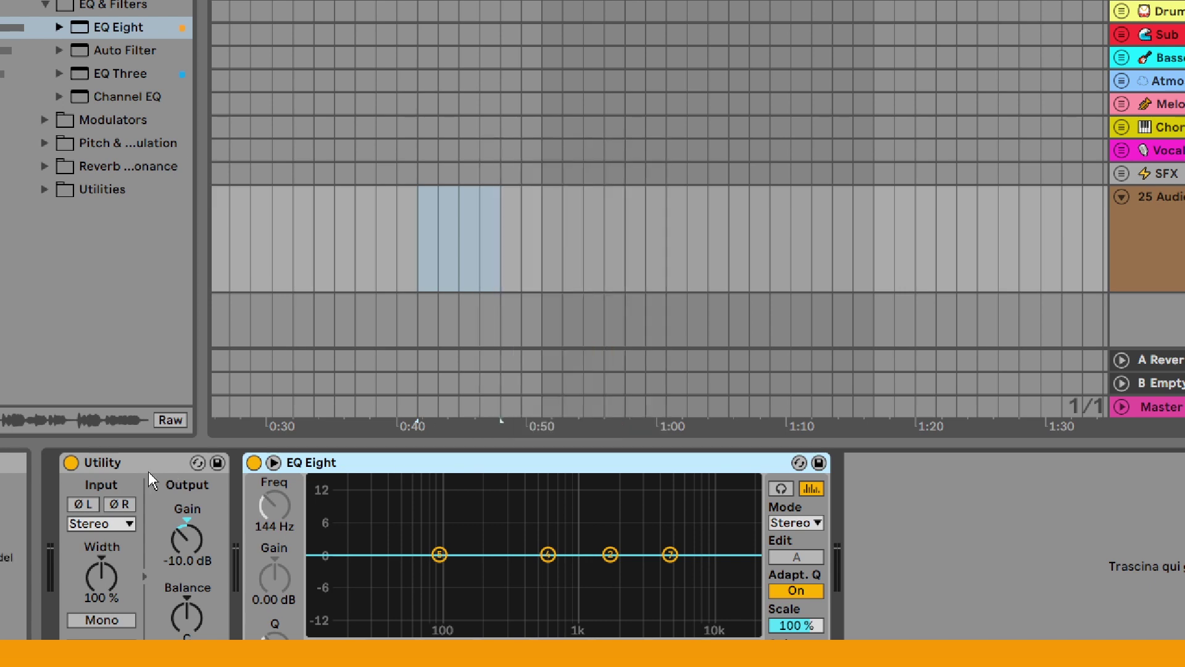
right_click(150, 461)
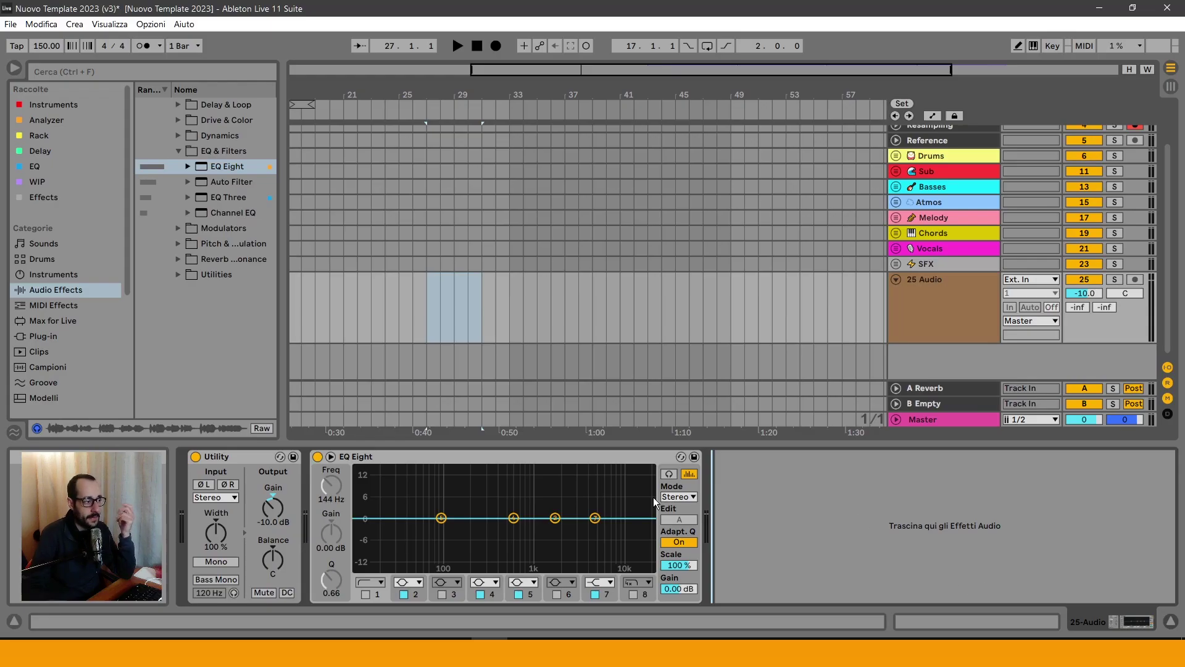
right_click(623, 459)
click(682, 449)
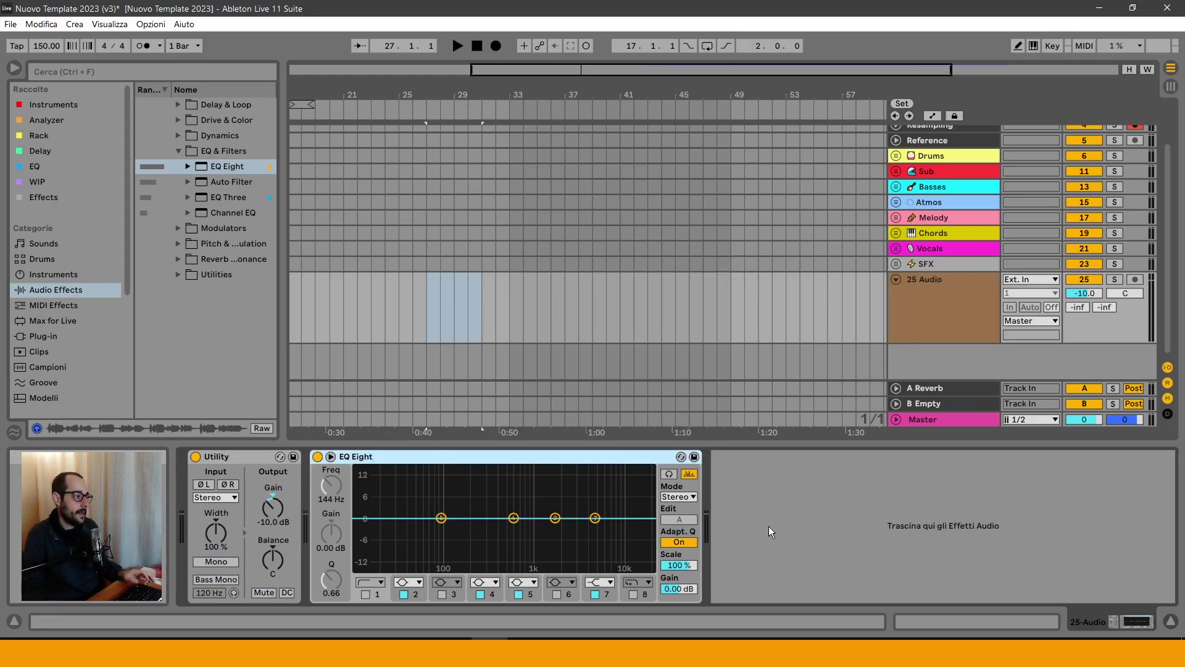
Step: Save the new audio track as the default audio track, overwriting the existing default
click(946, 327)
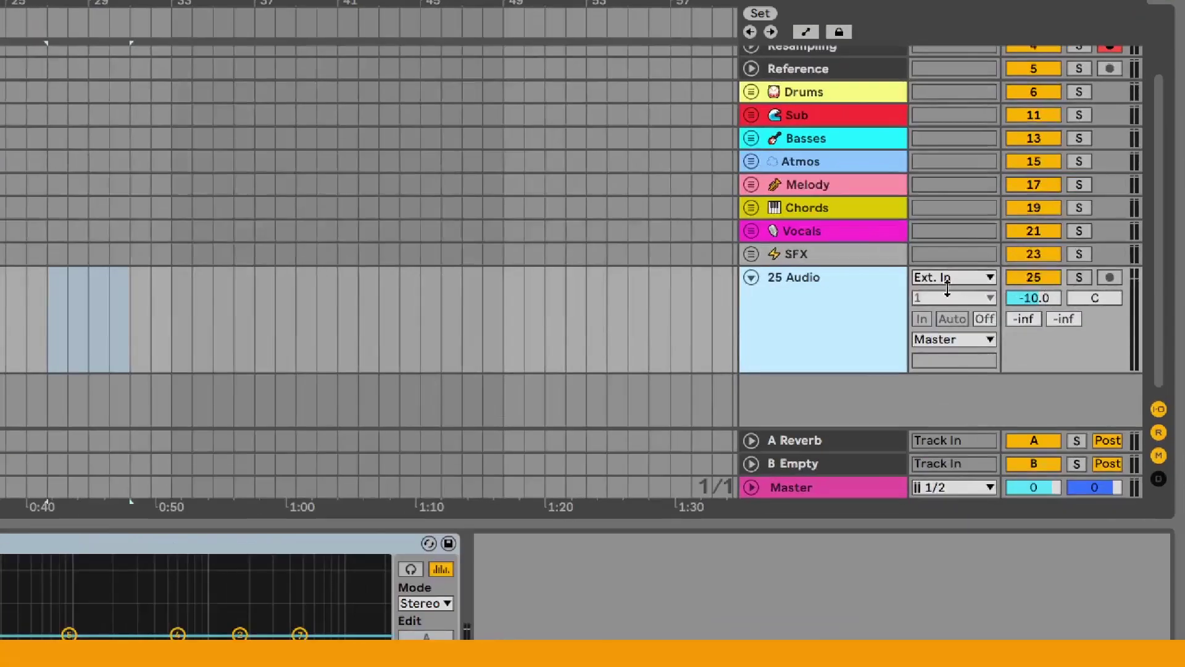
right_click(842, 295)
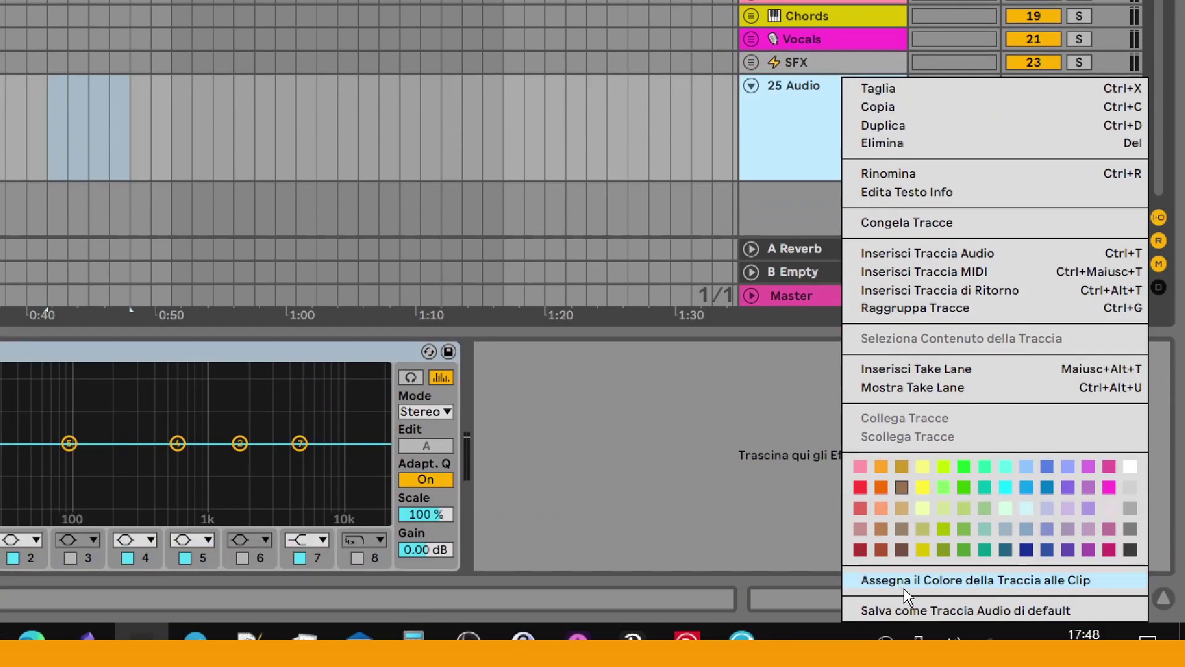
click(947, 613)
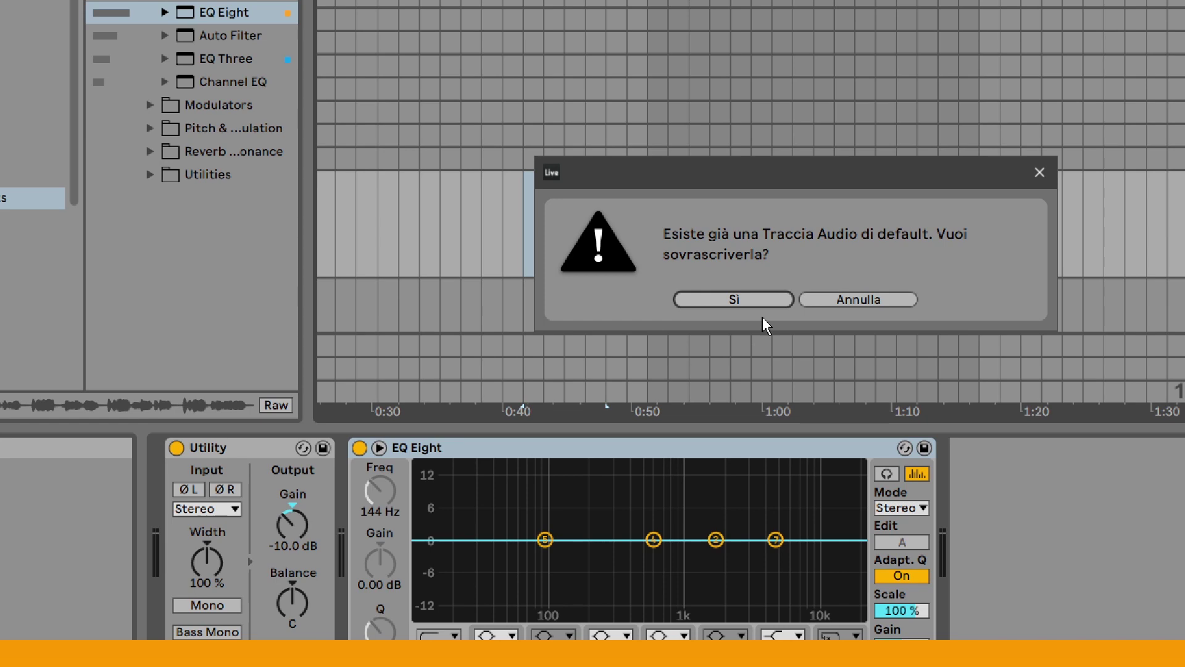
click(733, 300)
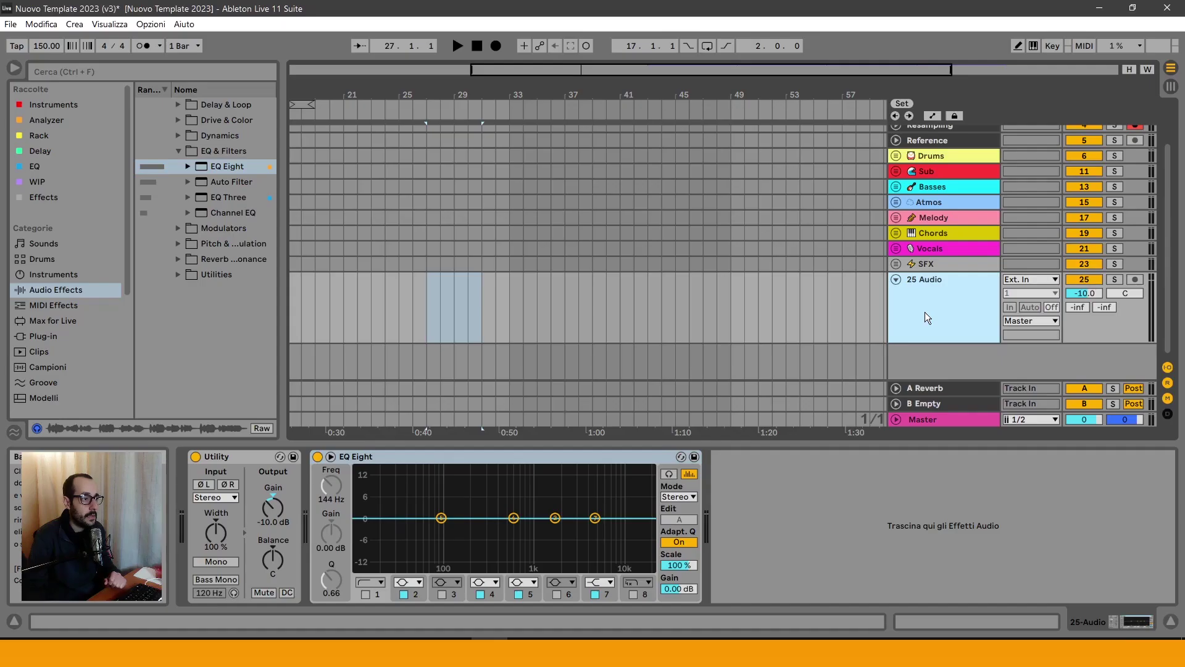
Step: Insert another audio track below to check that it loads the default volume, Utility and EQ Eight
right_click(965, 230)
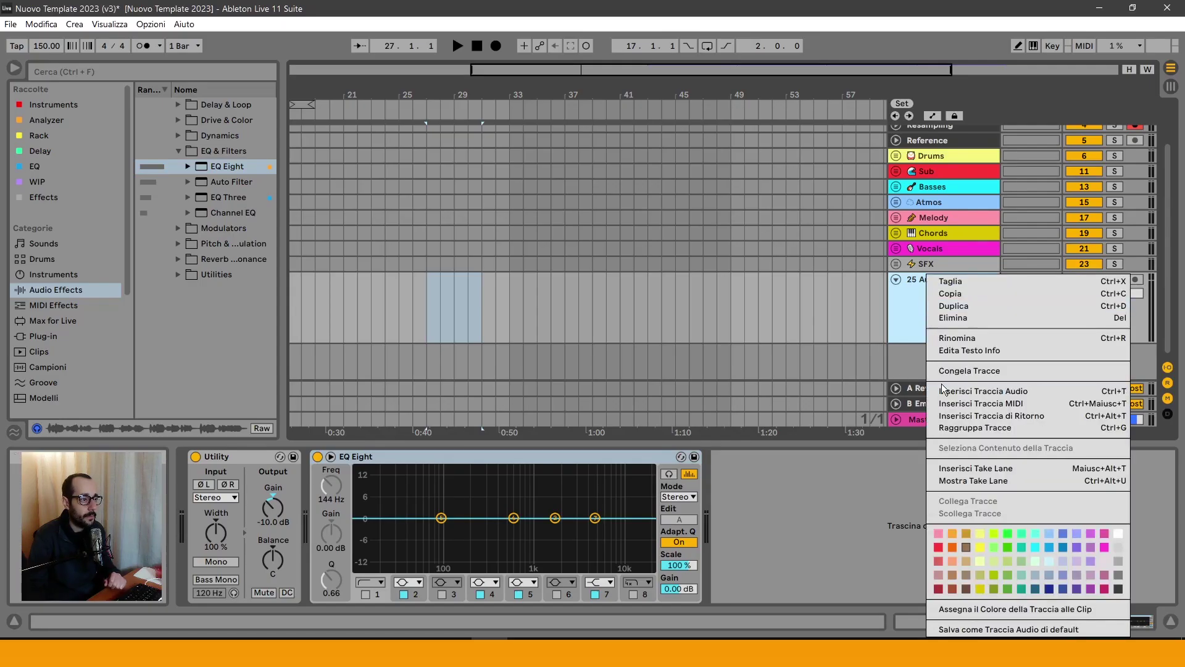
click(981, 394)
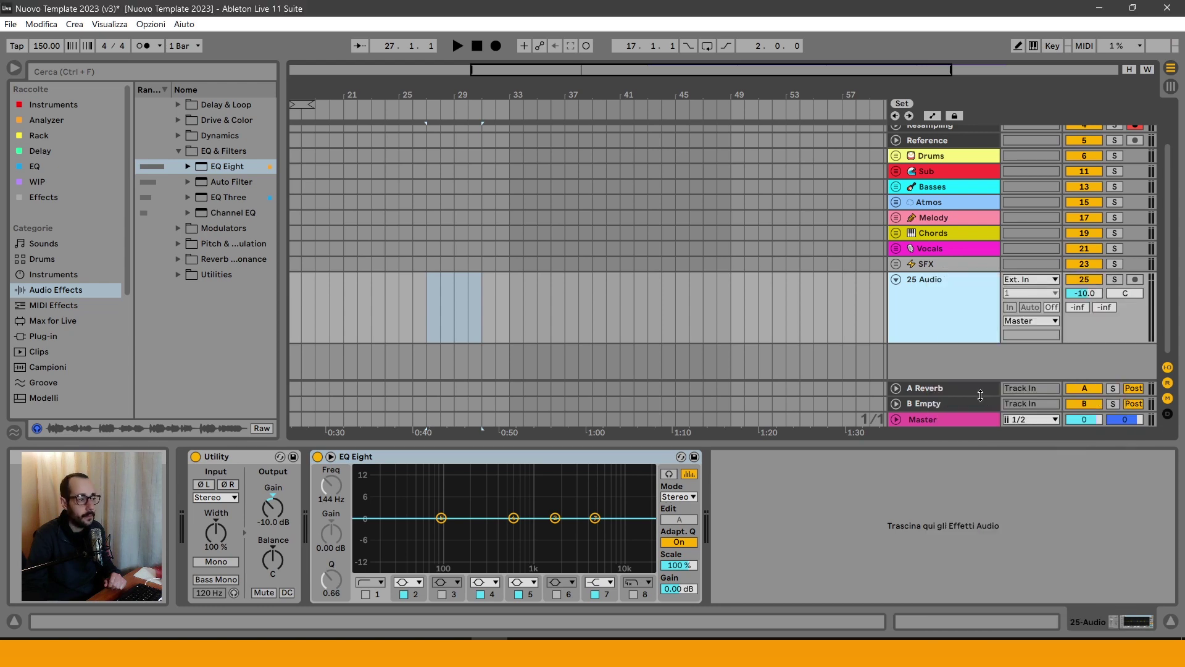
scroll(971, 368, down, 1)
click(965, 326)
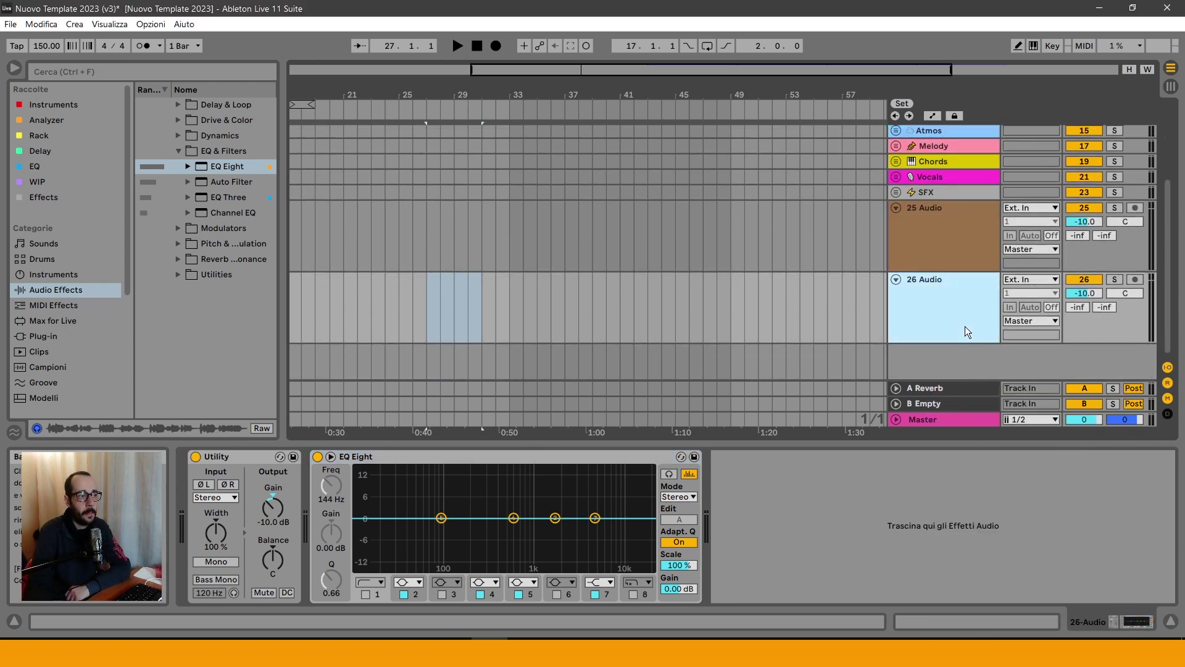
click(784, 510)
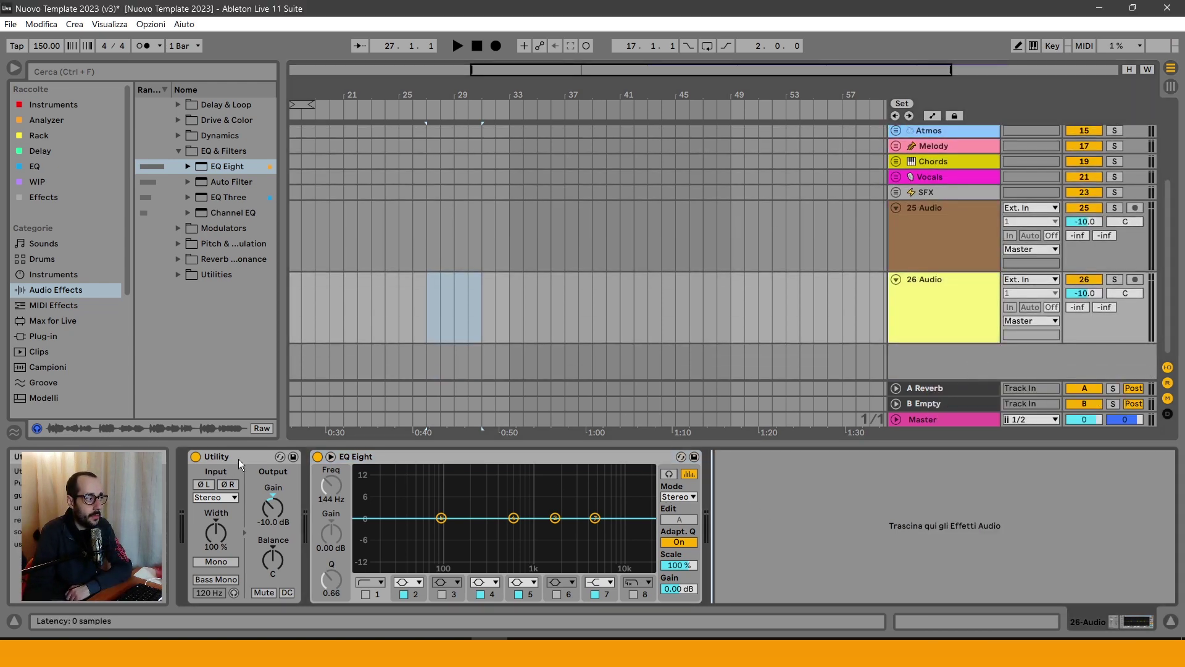
Step: Delete both audio tracks below the SFX group
click(965, 316)
key(Delete)
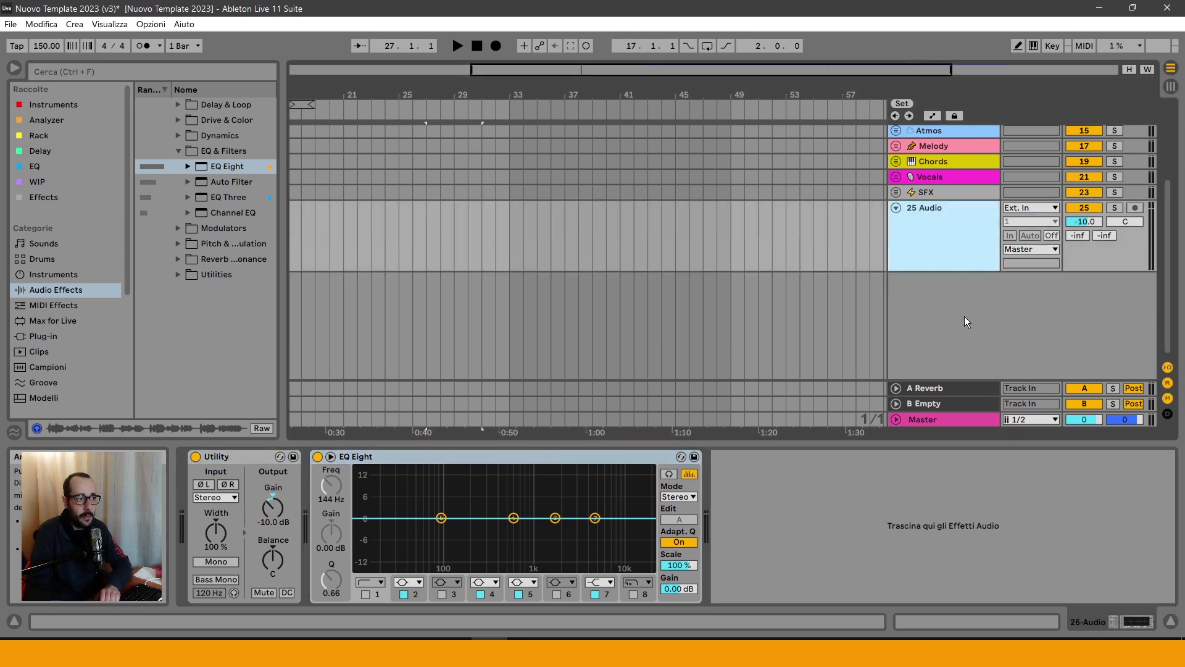
key(Delete)
Step: Insert a MIDI track after the SFX group and add an EQ Eight to it
right_click(938, 316)
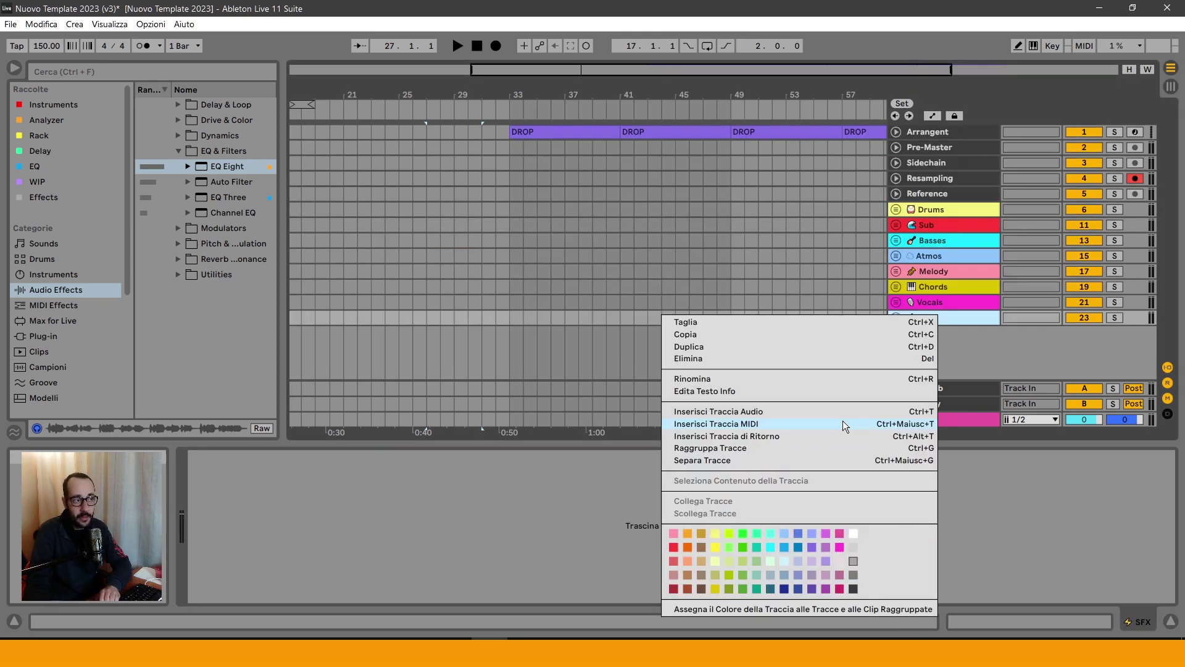
click(843, 423)
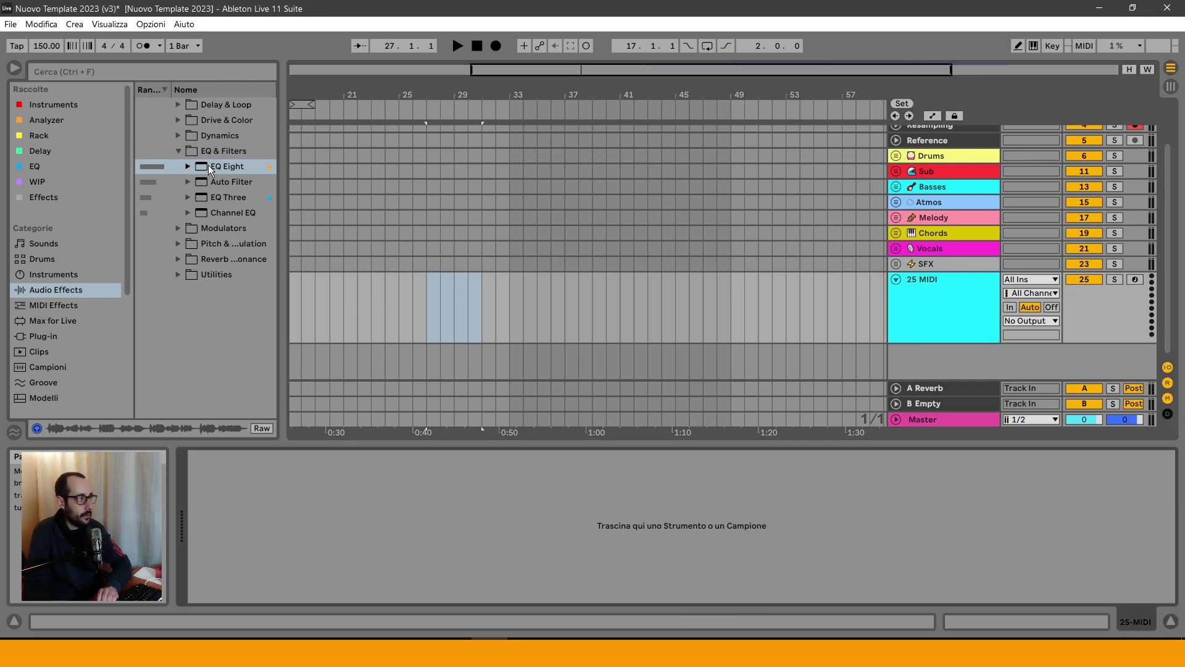
drag(209, 165, 273, 532)
Step: Set the MIDI track's volume to -10 dB and place a Utility with -10 dB gain before the EQ Eight
click(972, 317)
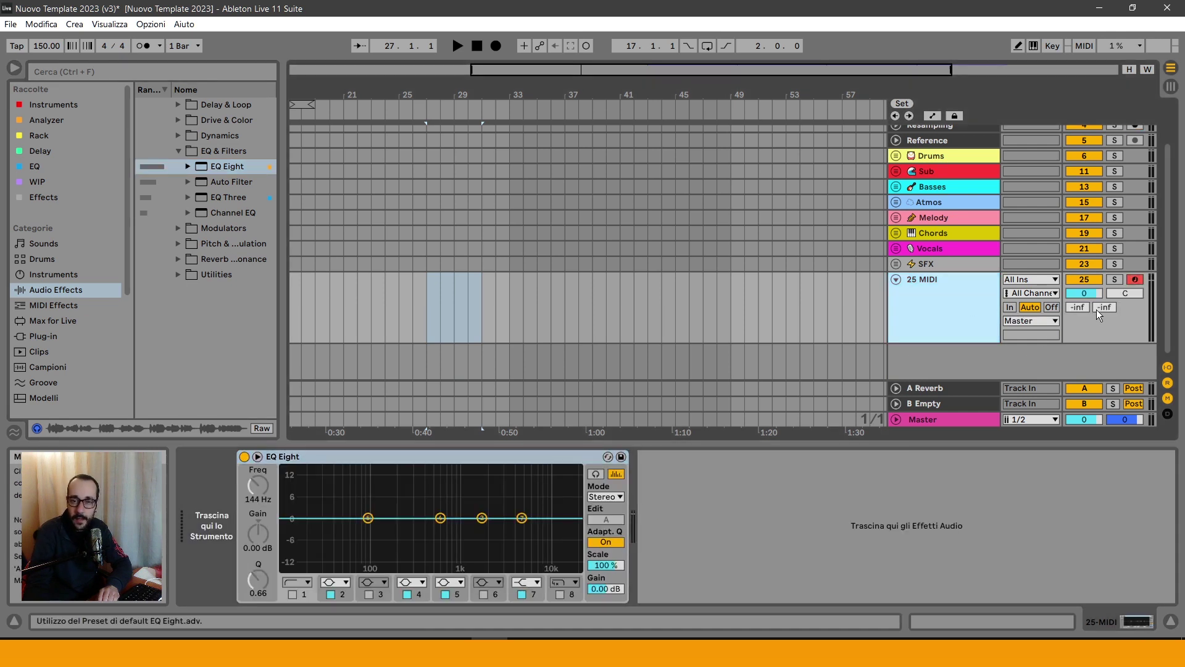
click(1038, 321)
click(1001, 331)
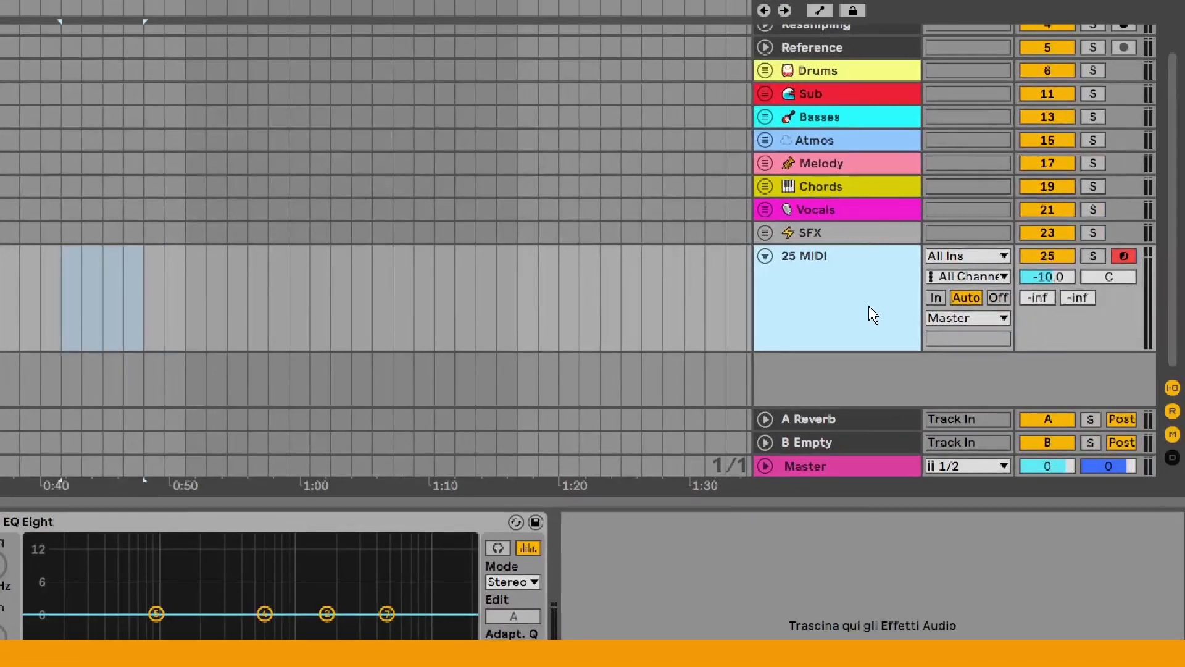
Step: Save the MIDI track as the default MIDI track, overwriting the existing default, and delete it from the set
right_click(858, 327)
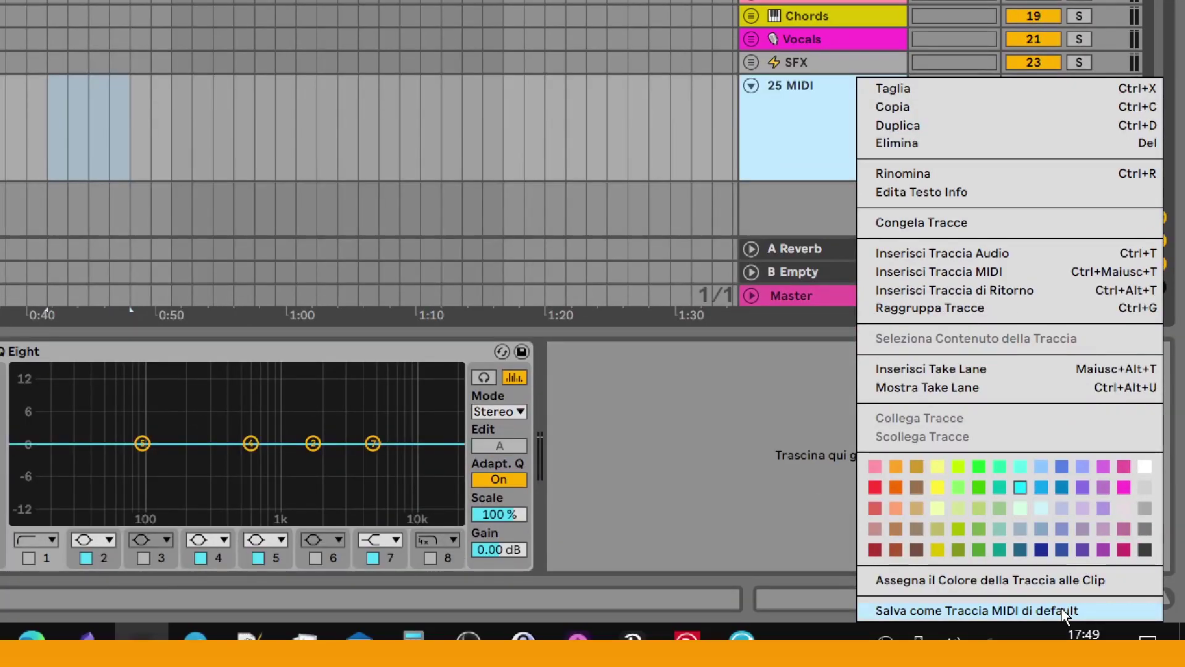
click(1062, 610)
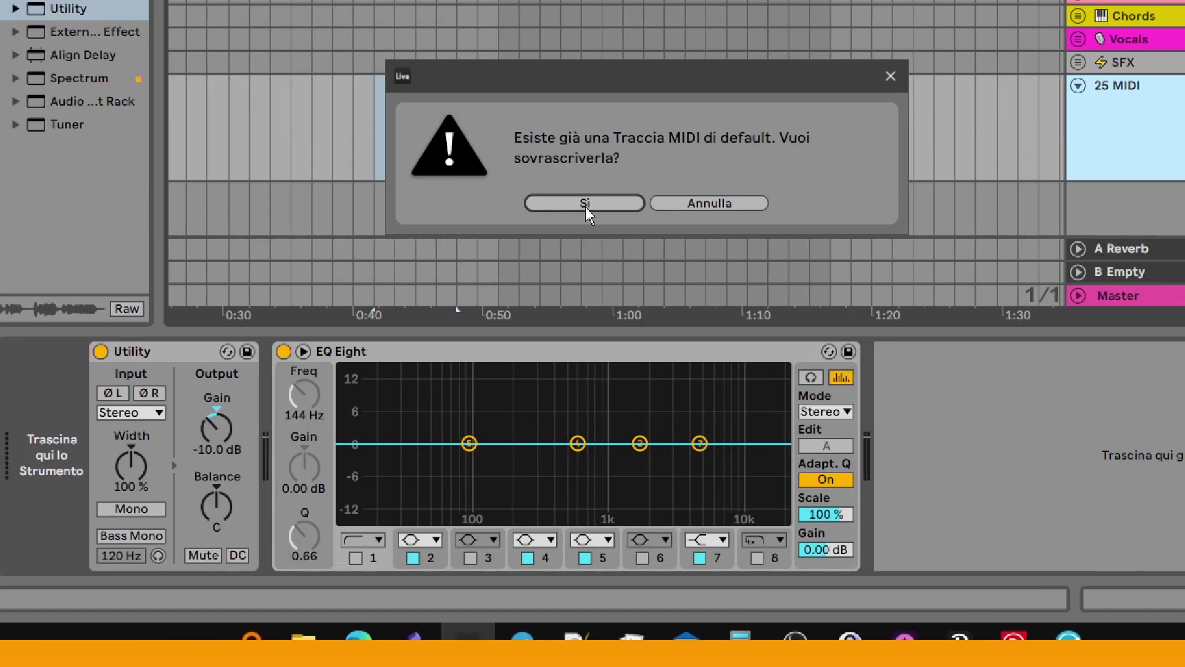
click(585, 204)
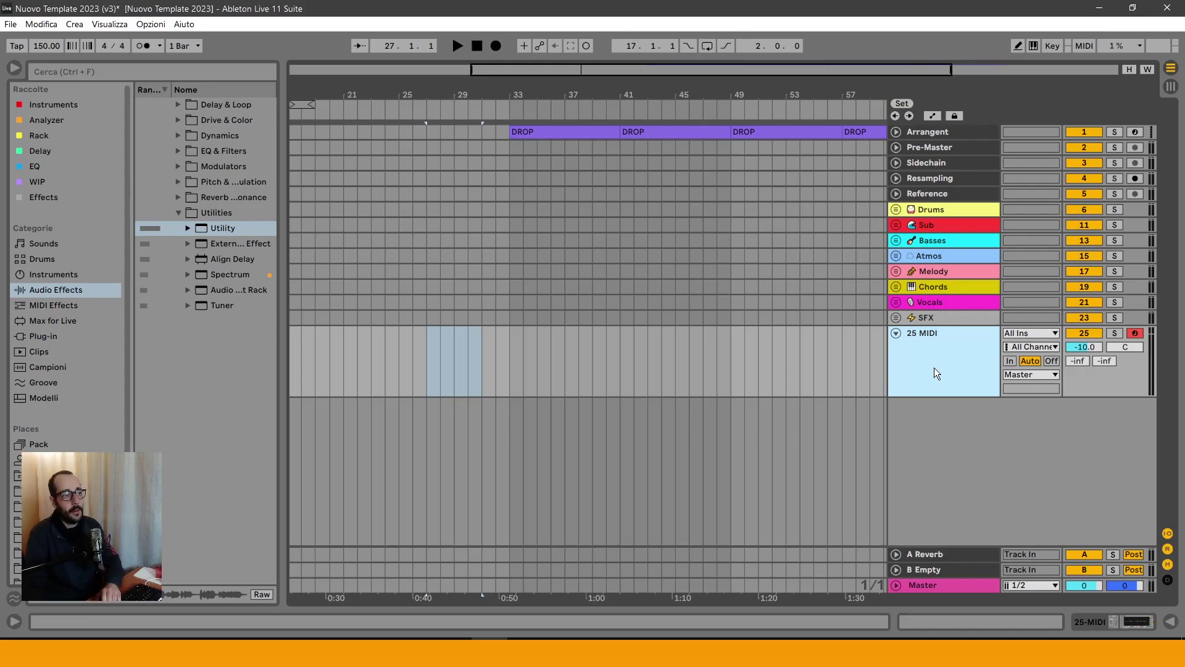
key(Delete)
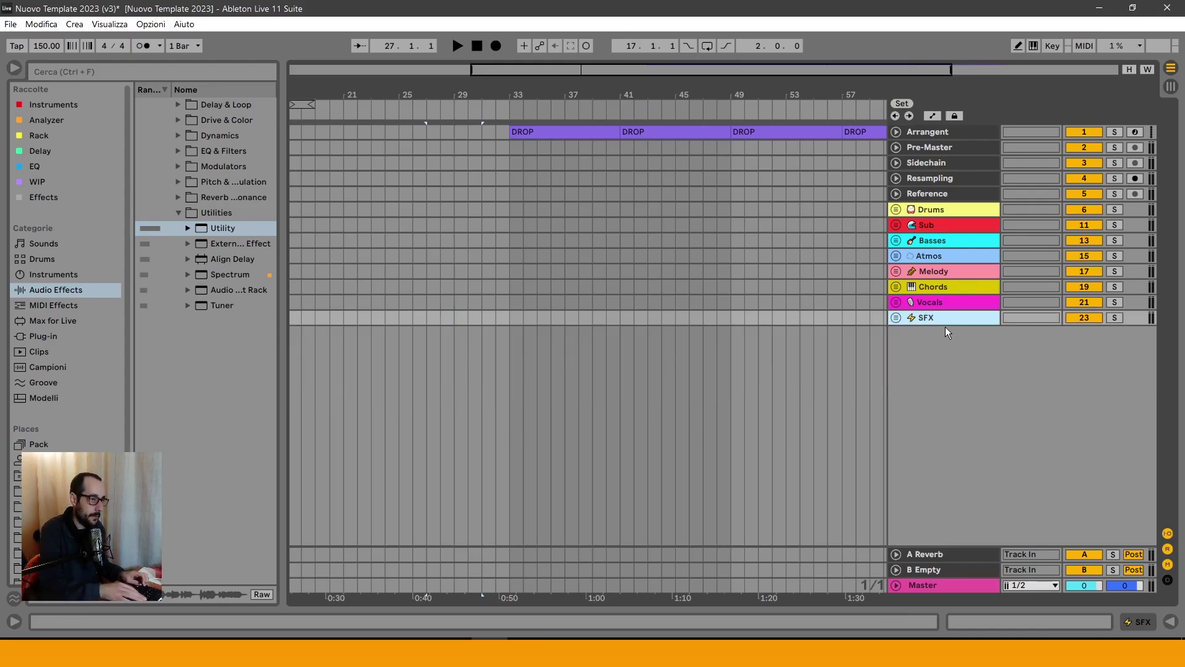
Step: Expand the Drums group and set the Kick track's volume to -3 dB
key(ctrl+shift+t)
key(shift+Tab)
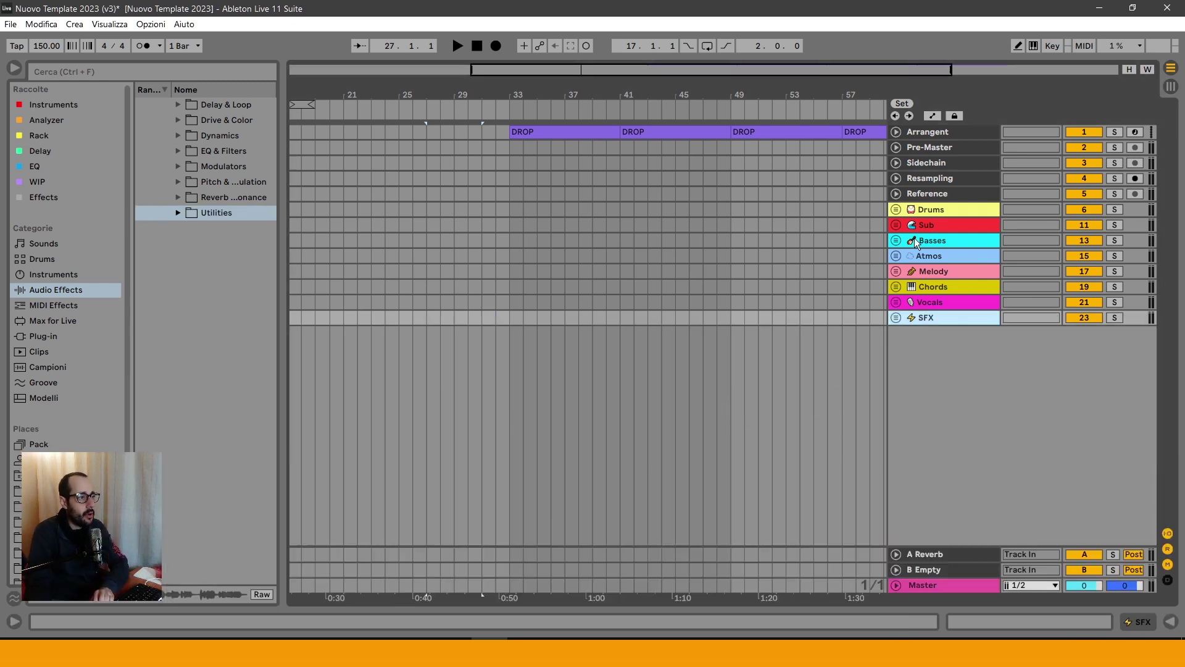
click(920, 212)
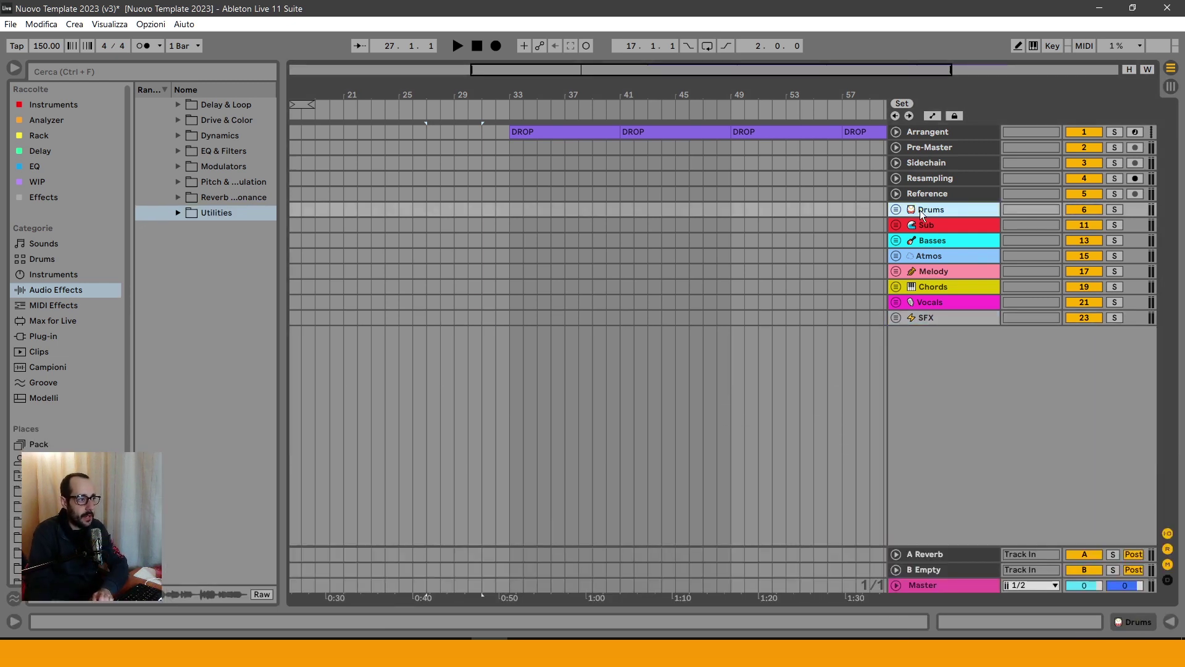
double_click(920, 213)
click(929, 302)
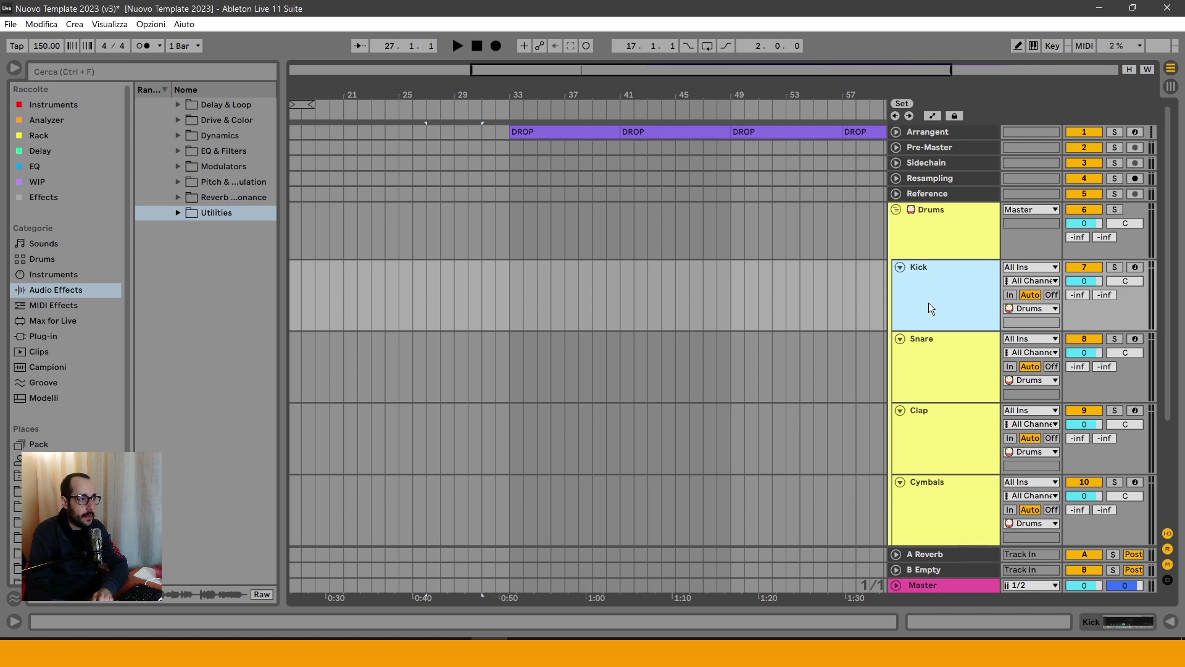
scroll(928, 302, down, 4)
scroll(929, 298, up, 3)
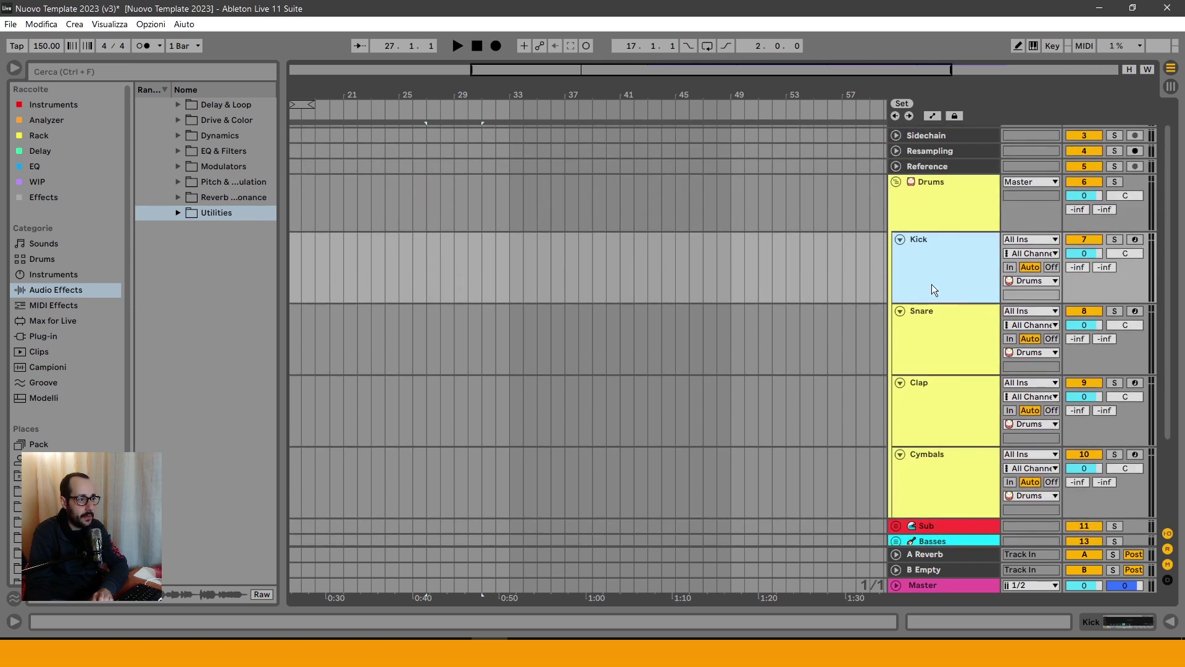
click(1080, 253)
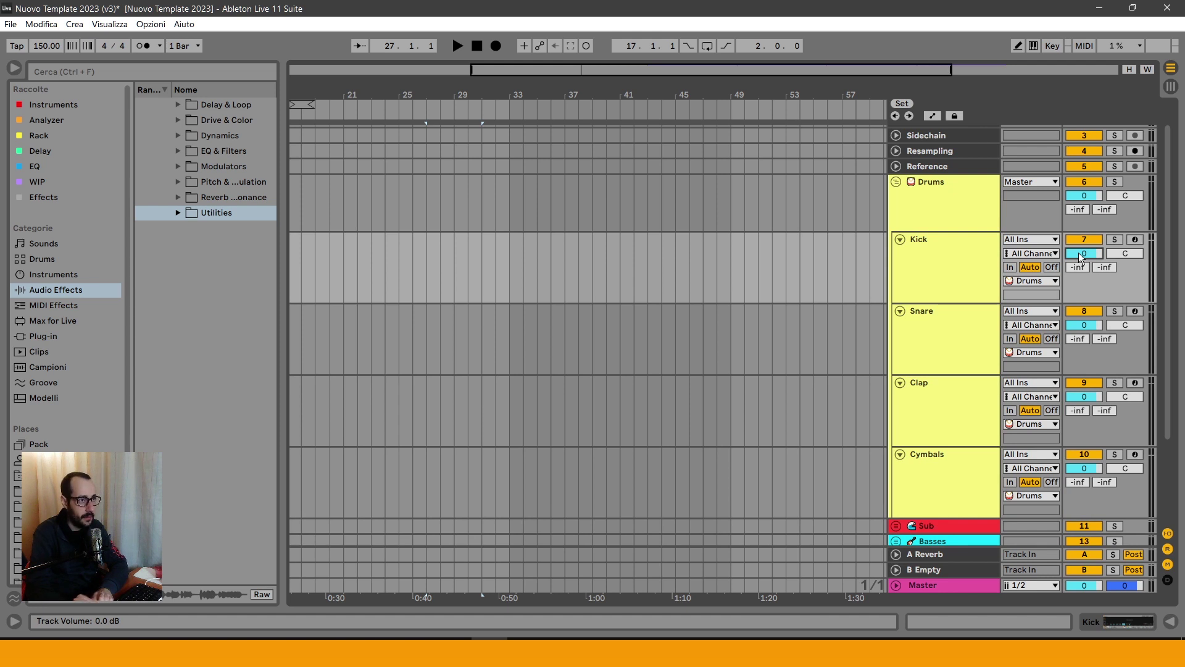
text(-3)
key(Return)
click(947, 257)
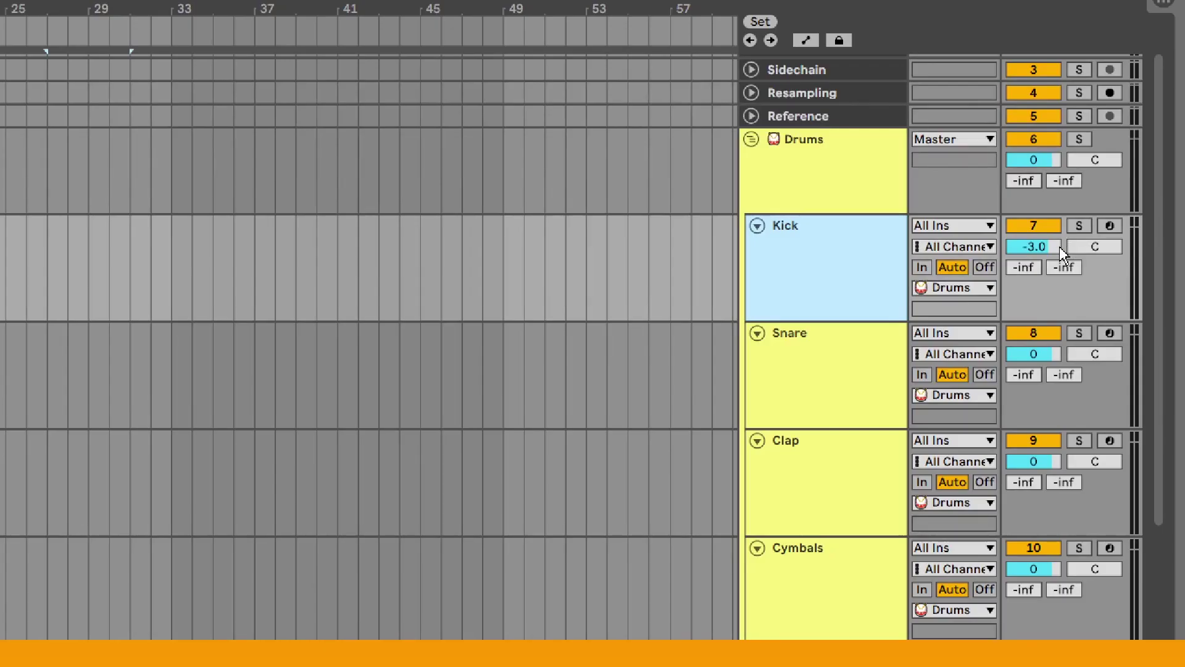
Step: Set the volume of the Snare and Clap tracks together to -10 dB
click(713, 265)
click(797, 291)
click(815, 400)
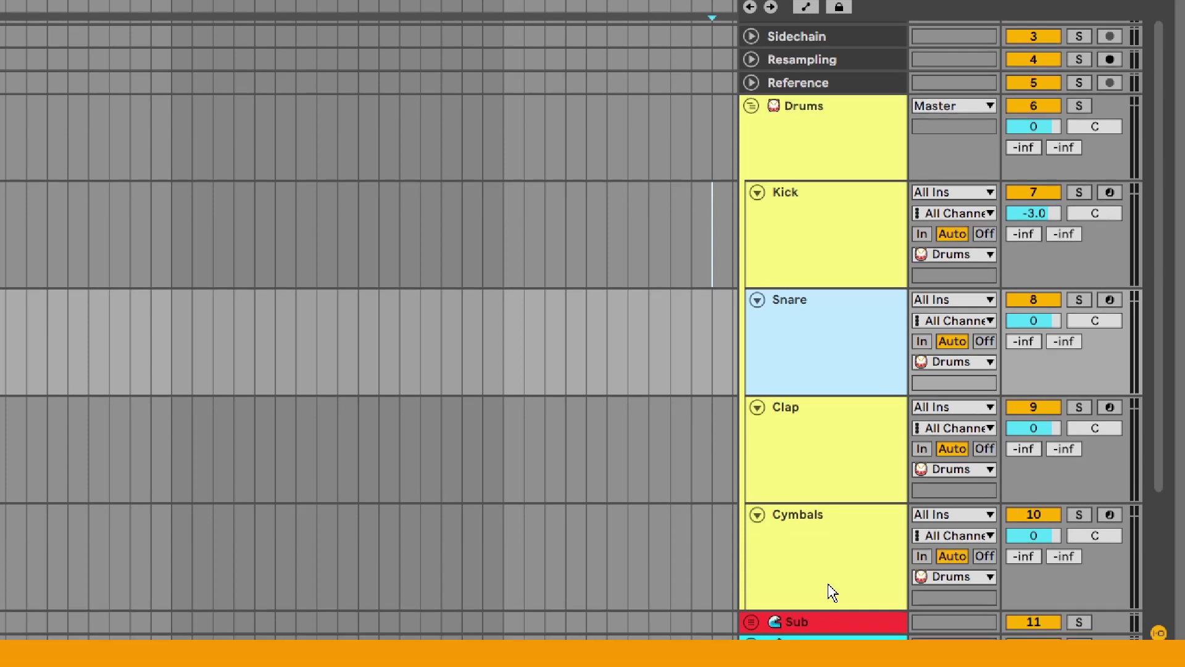
click(834, 444)
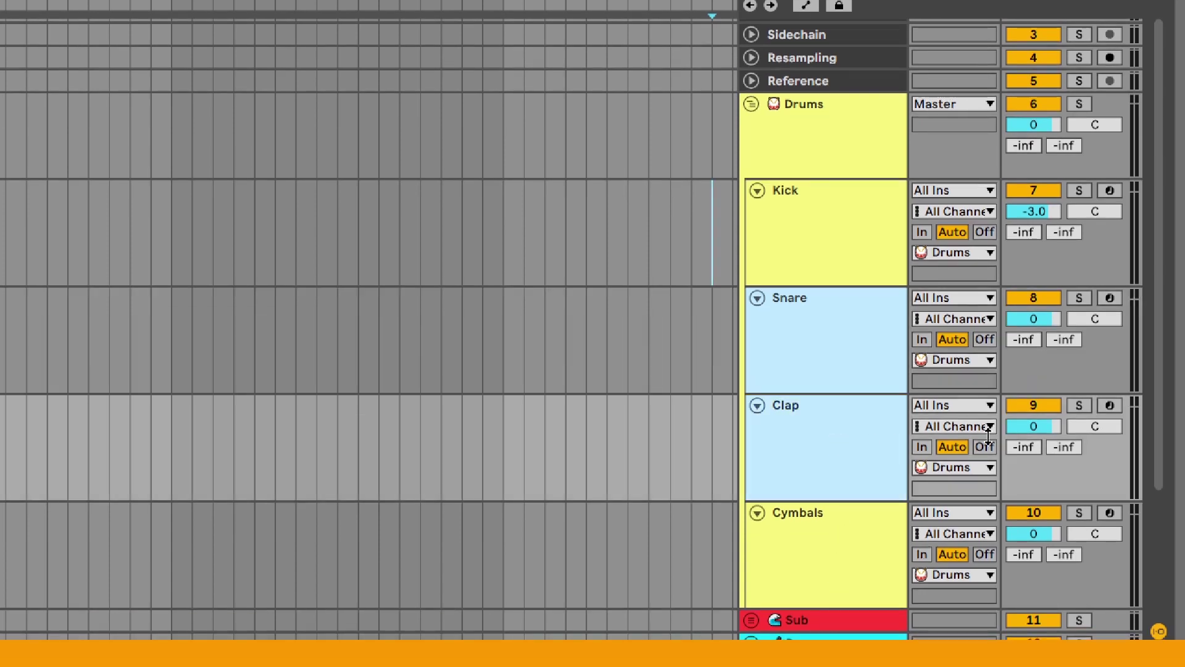
click(1044, 432)
text(-10)
key(Return)
Step: Set the Cymbals track's volume to -15 dB
click(1050, 535)
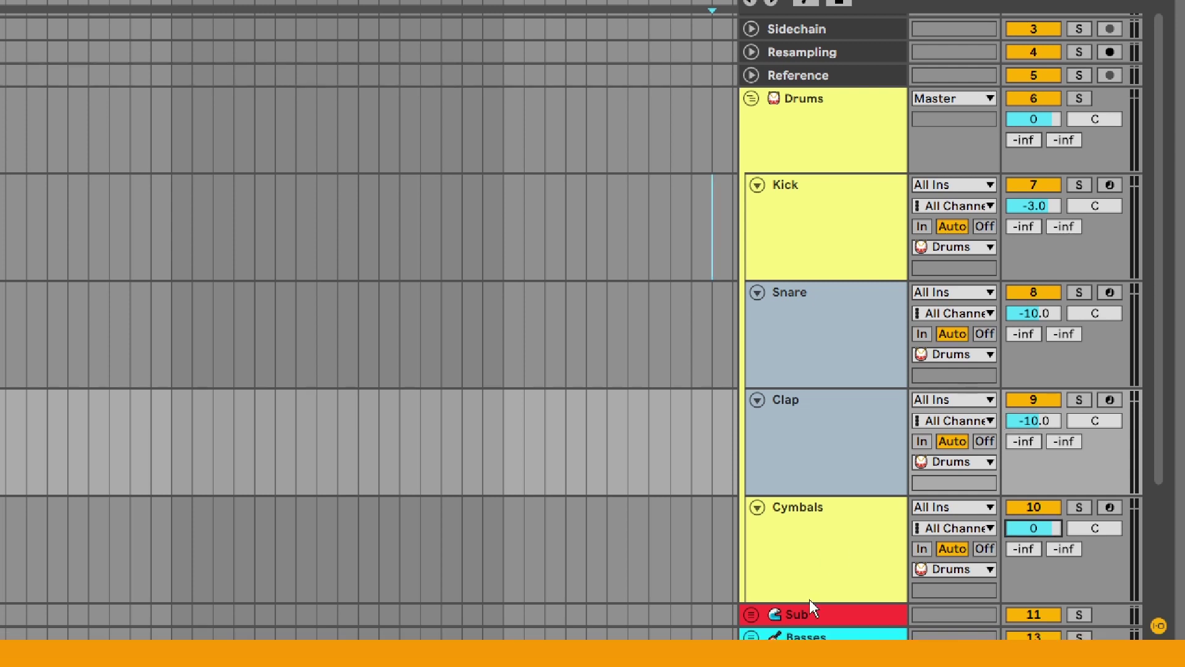
text(-15)
key(Return)
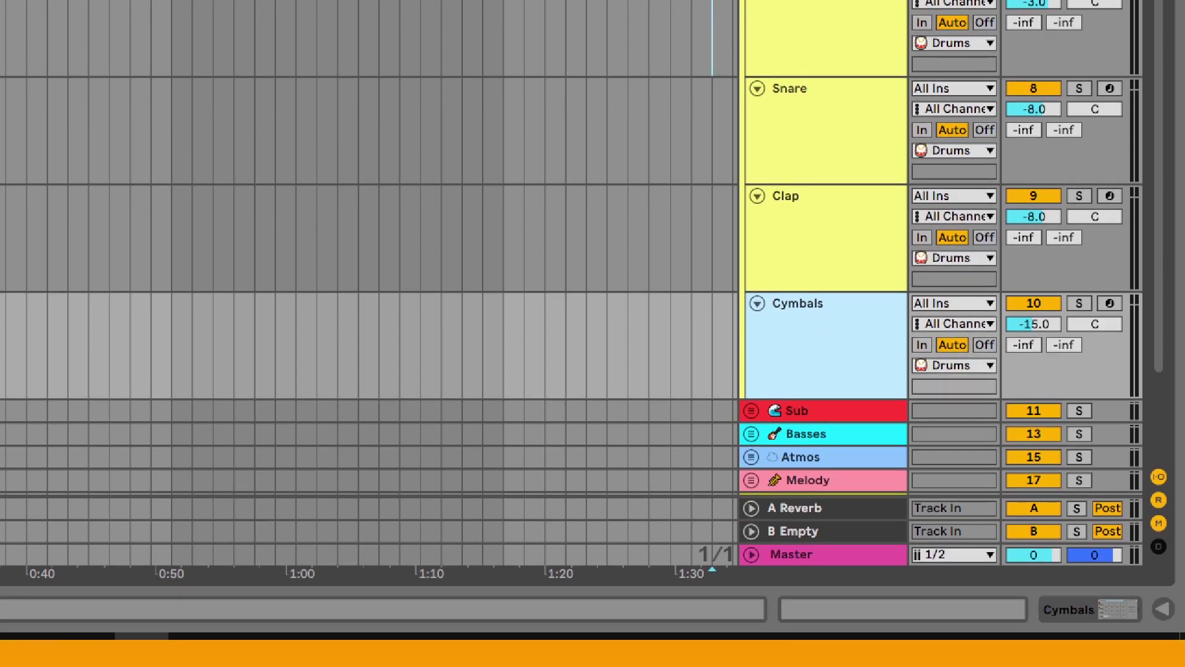
Step: Show the track delay controls and try a 15 ms delay on the Cymbals track
click(1158, 546)
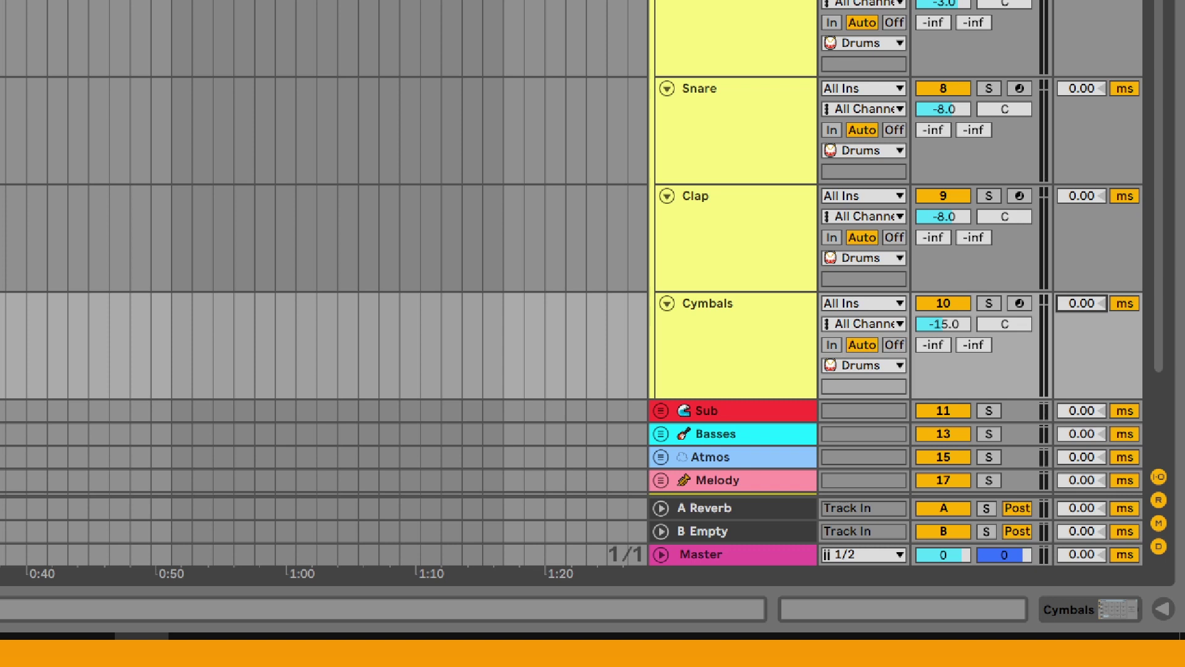
click(1074, 303)
text(15)
key(Return)
drag(1082, 303, 1081, 312)
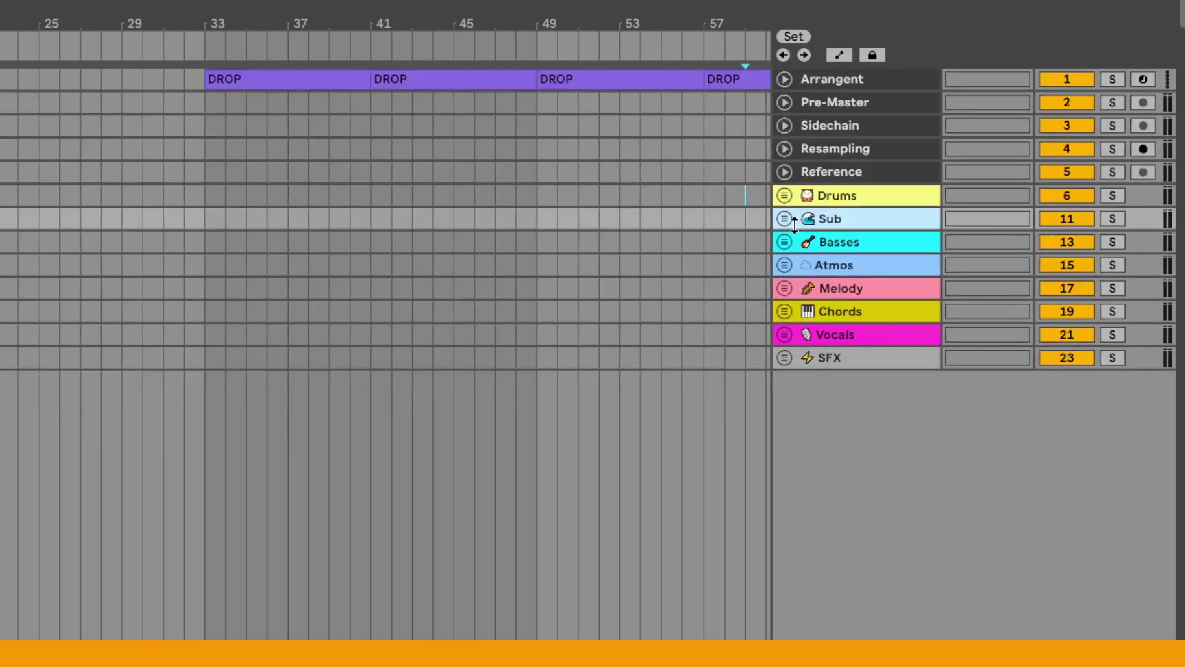
Step: Expand the Sub group, search the browser for "hip hop" and load Hip-Hop Sub Bass.adg onto the SUB track
click(784, 219)
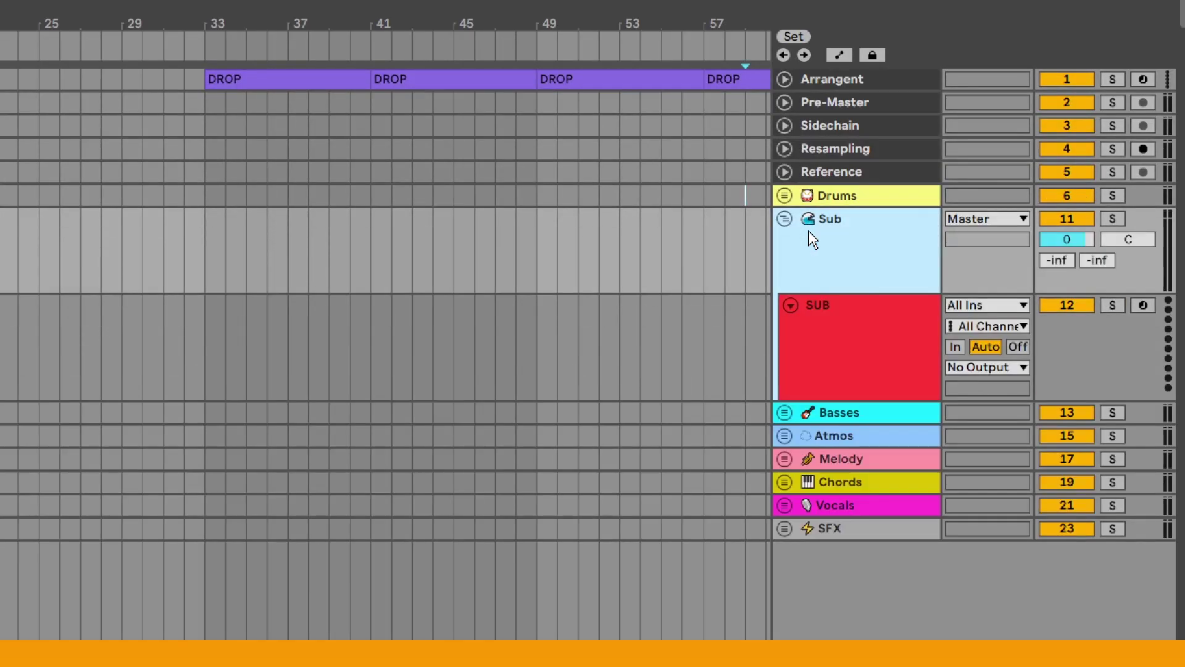
click(852, 305)
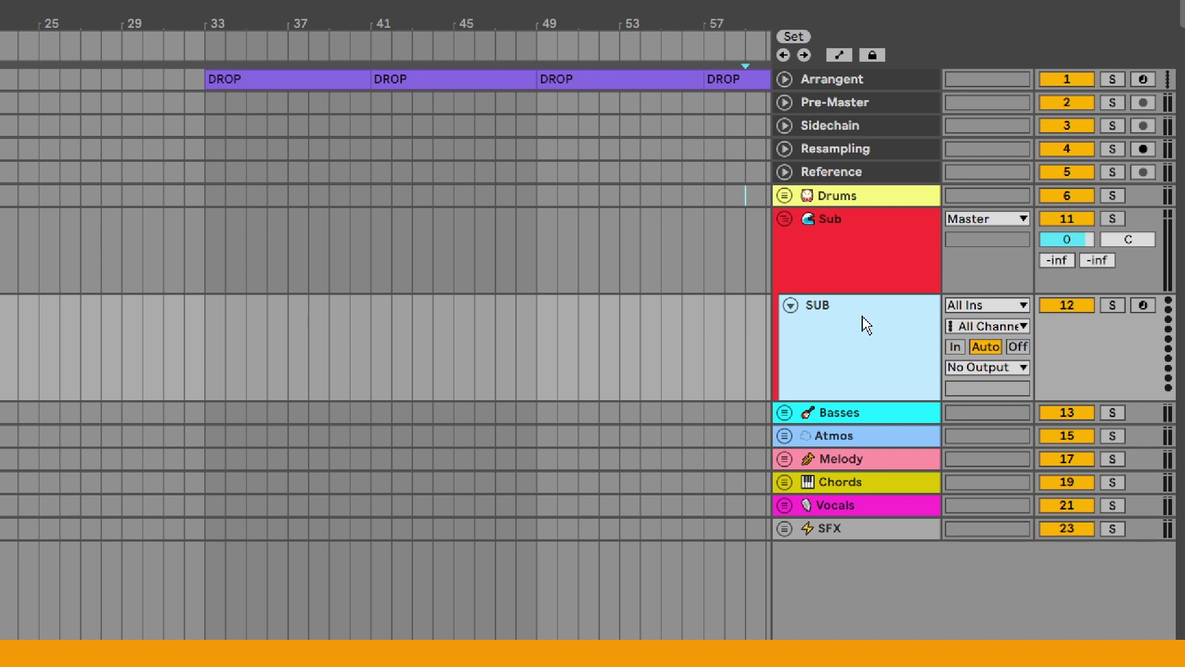
double_click(858, 344)
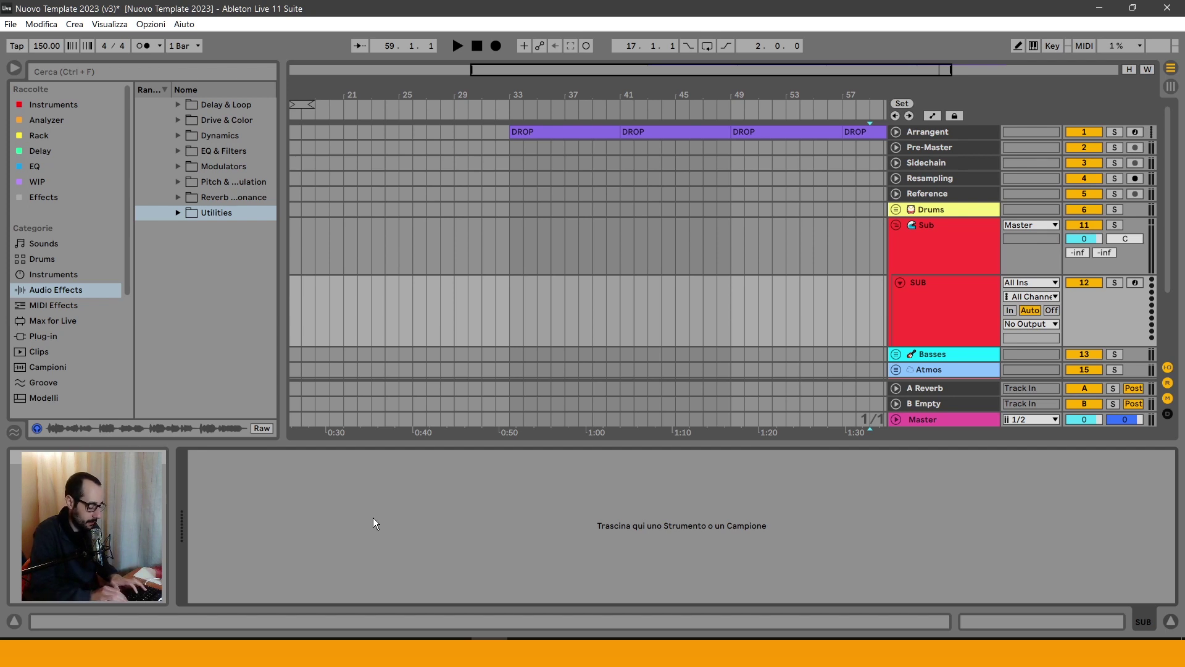
key(ctrl+f)
text(hip hop)
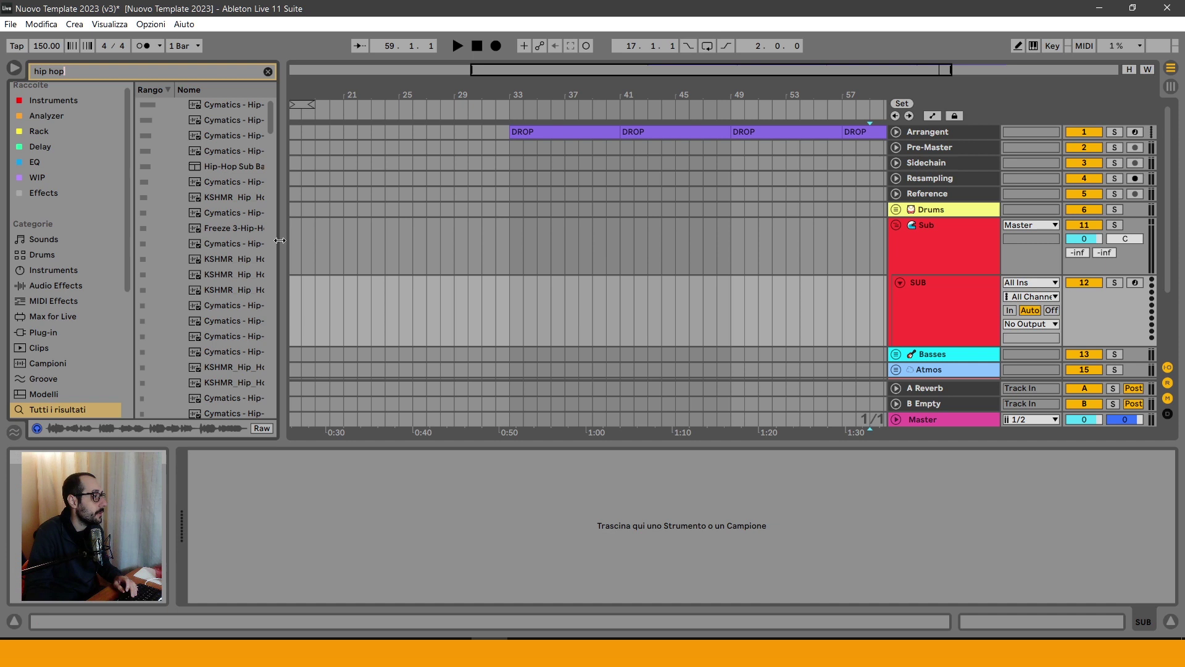
drag(283, 296, 320, 297)
drag(268, 165, 313, 517)
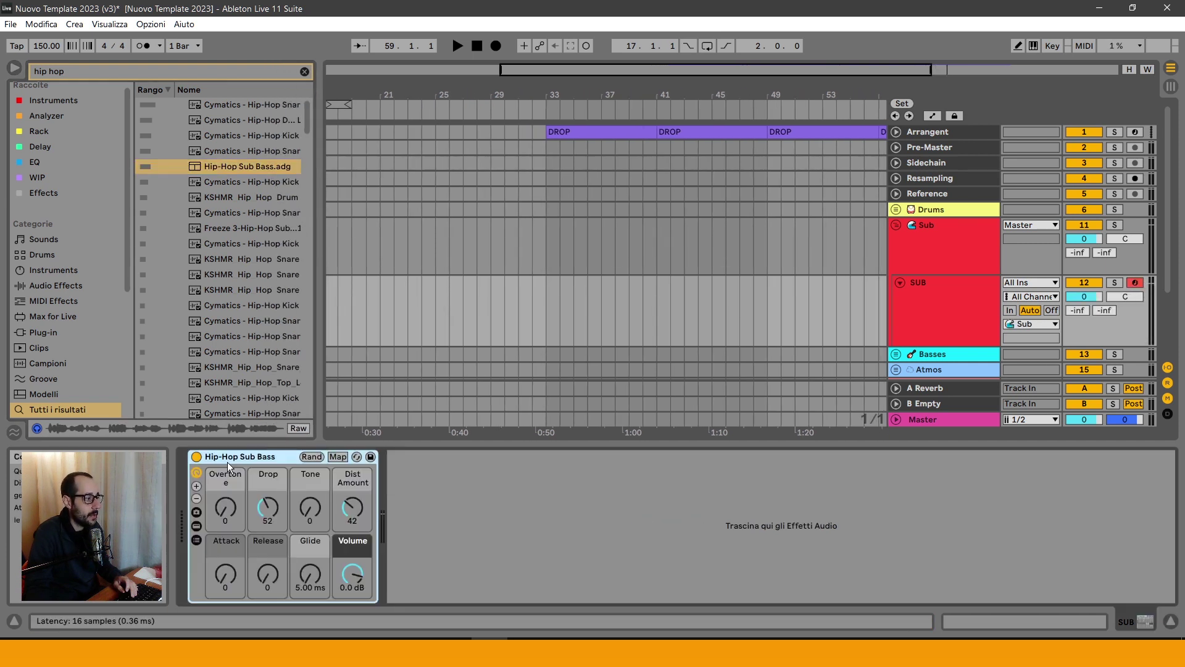
Step: Set the Hip-Hop Sub Bass rack's Drop macro to 37 and hide the device view
click(196, 539)
click(195, 539)
click(456, 498)
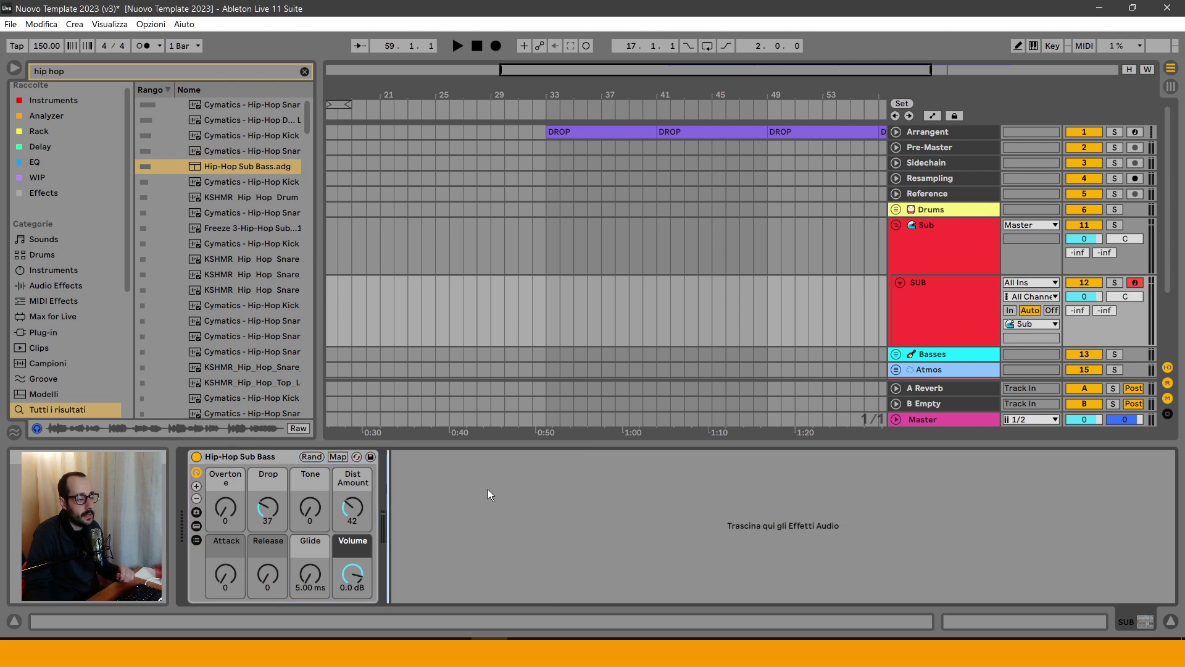
key(ctrl+alt+l)
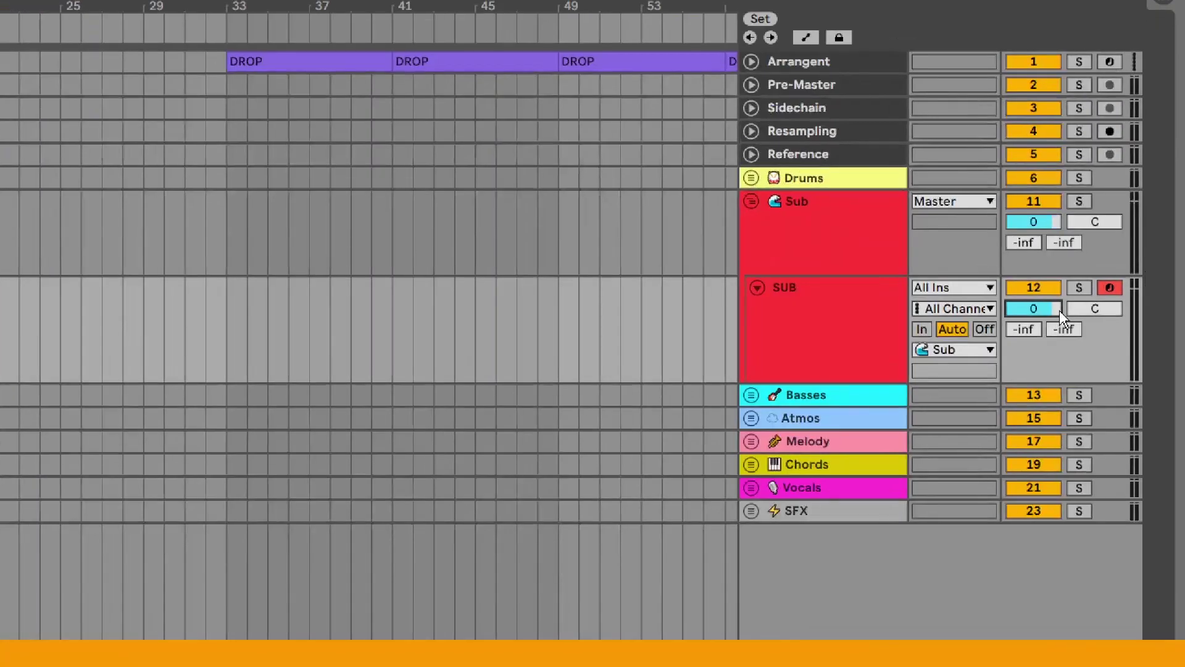
Step: Set the SUB track's volume to -10 dB
click(1052, 314)
text(-10)
key(Return)
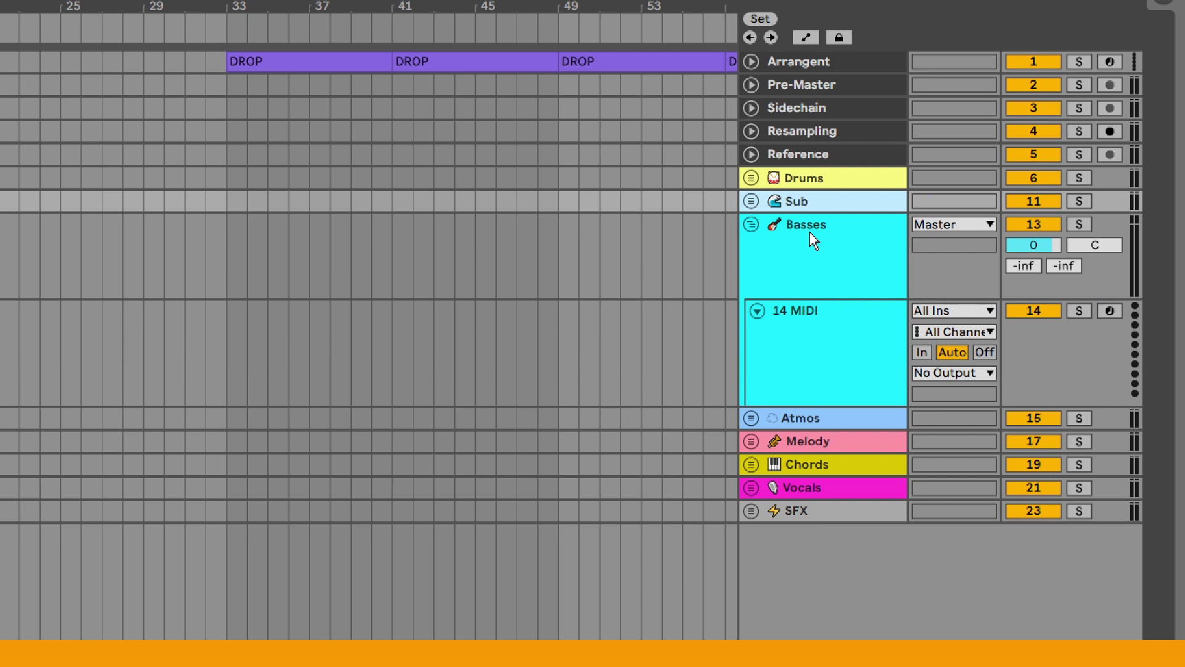
Step: Replace the original MIDI track in the Basses group with new default MIDI tracks
click(809, 233)
click(814, 318)
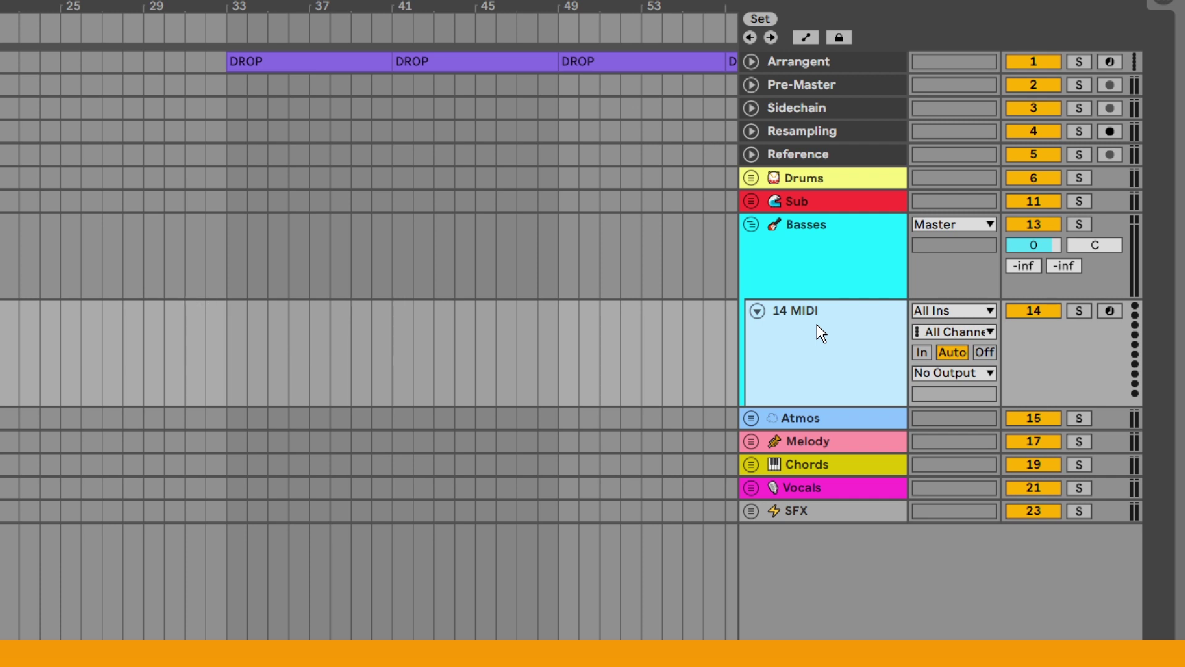
right_click(819, 332)
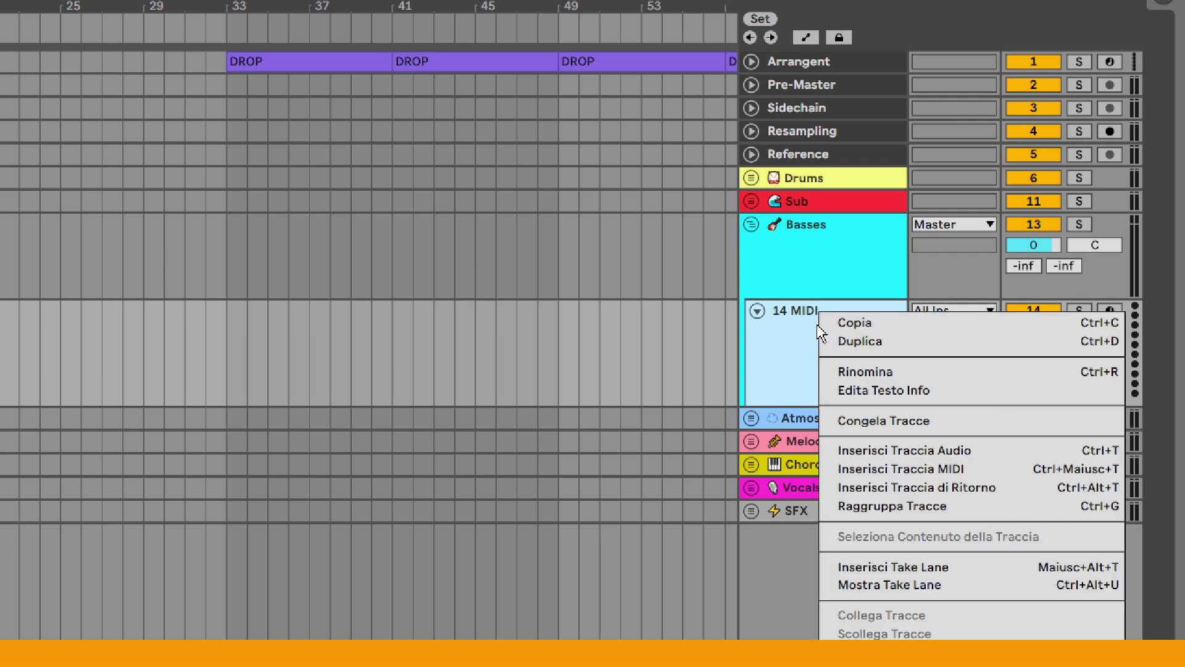
click(887, 478)
click(858, 364)
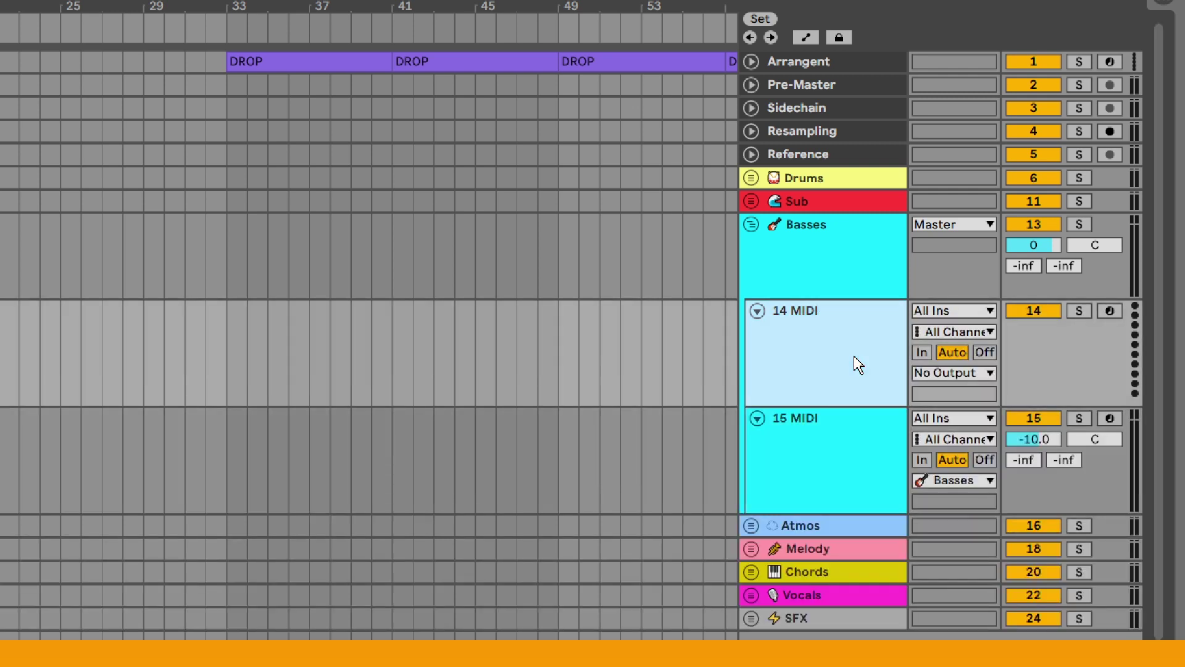
key(Delete)
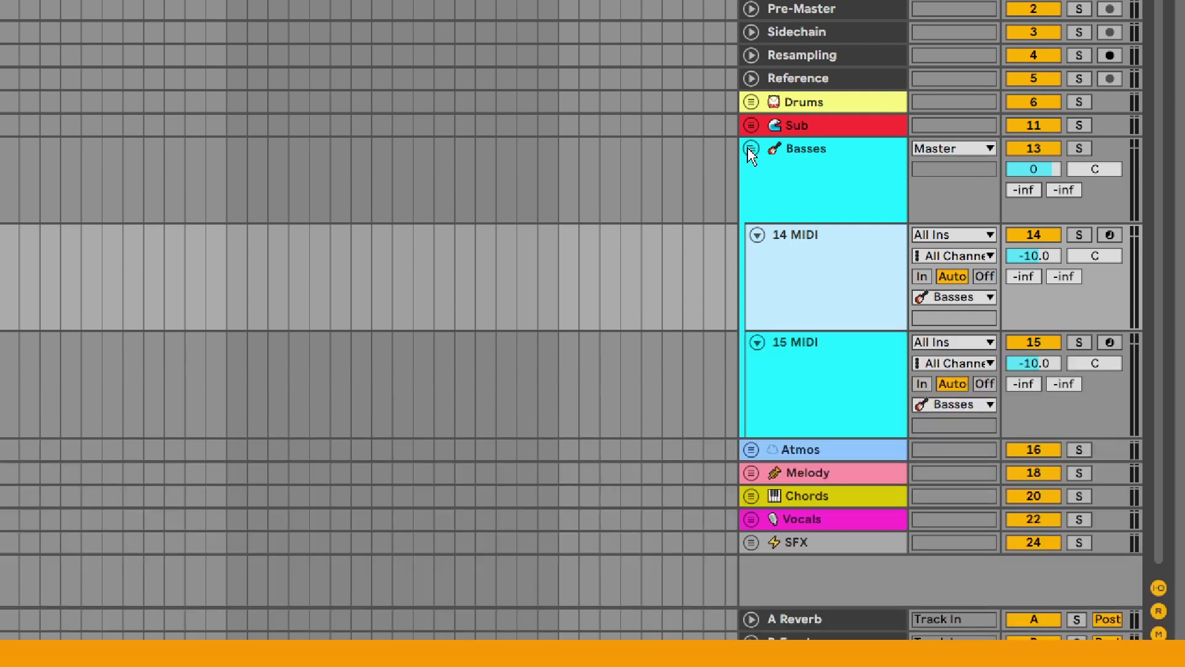
Step: Collapse the Basses group and replace the original MIDI track in the Atmos group with two new default MIDI tracks
click(750, 149)
click(751, 171)
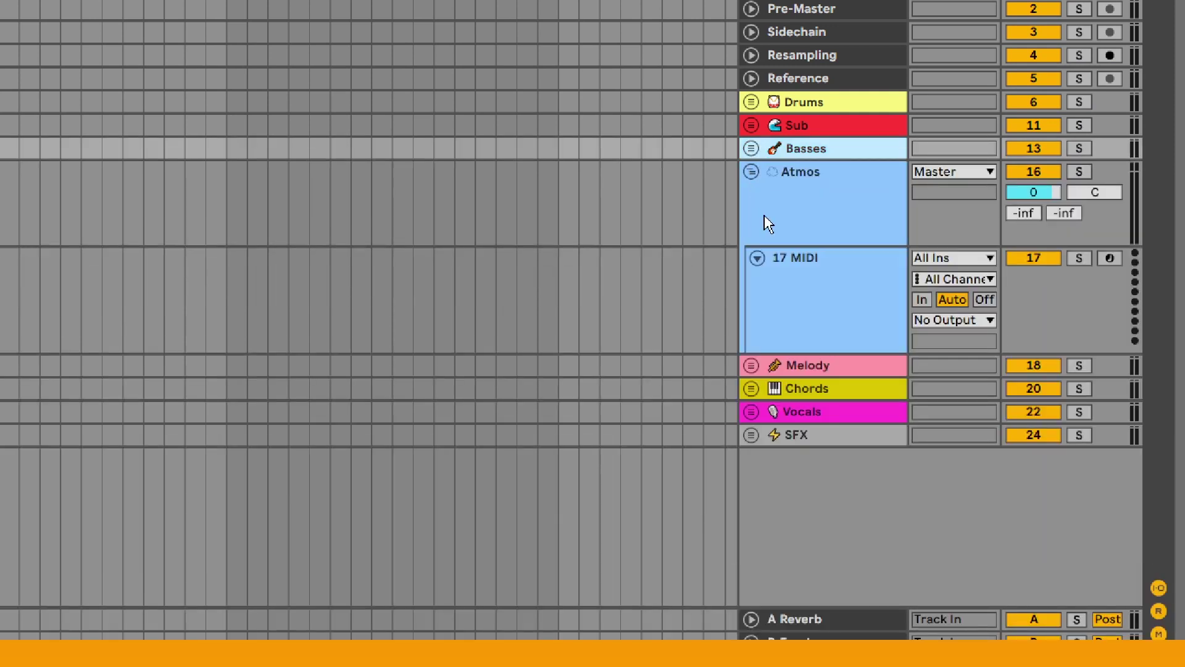
right_click(827, 299)
click(902, 393)
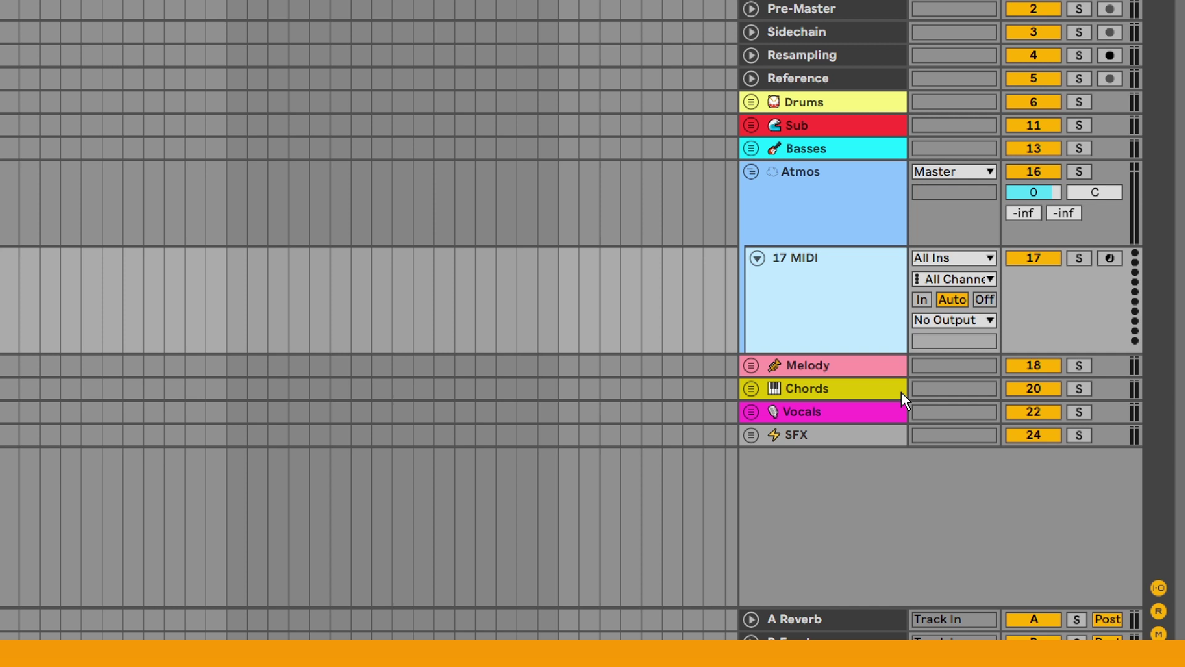
click(835, 304)
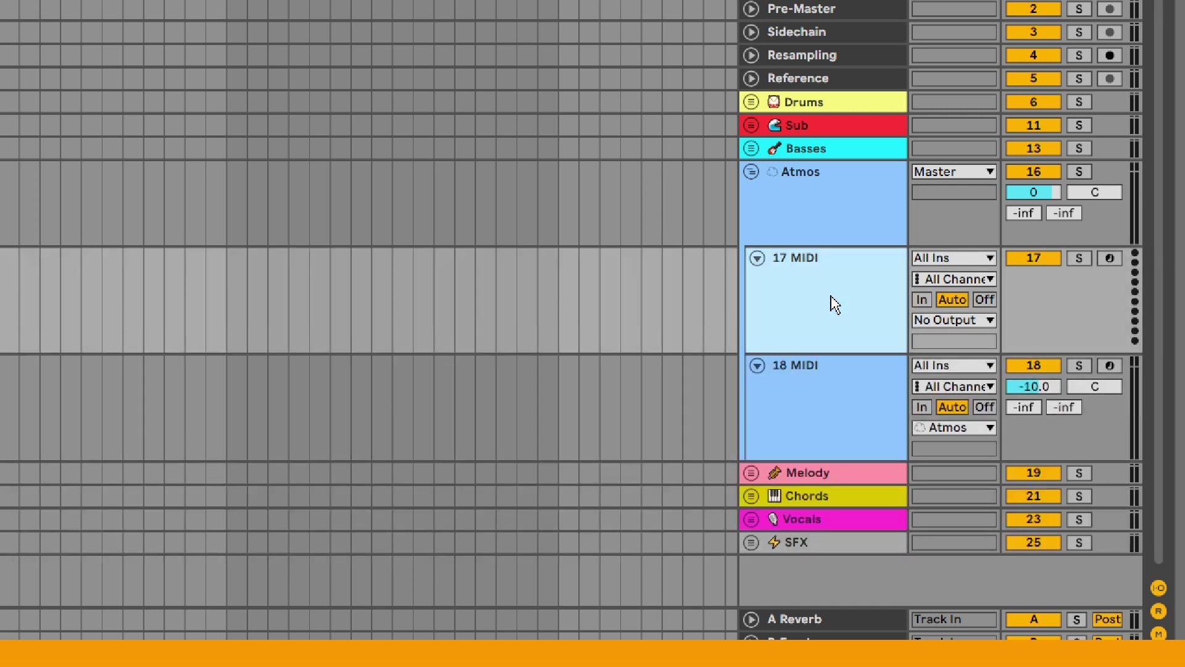
key(Delete)
right_click(834, 305)
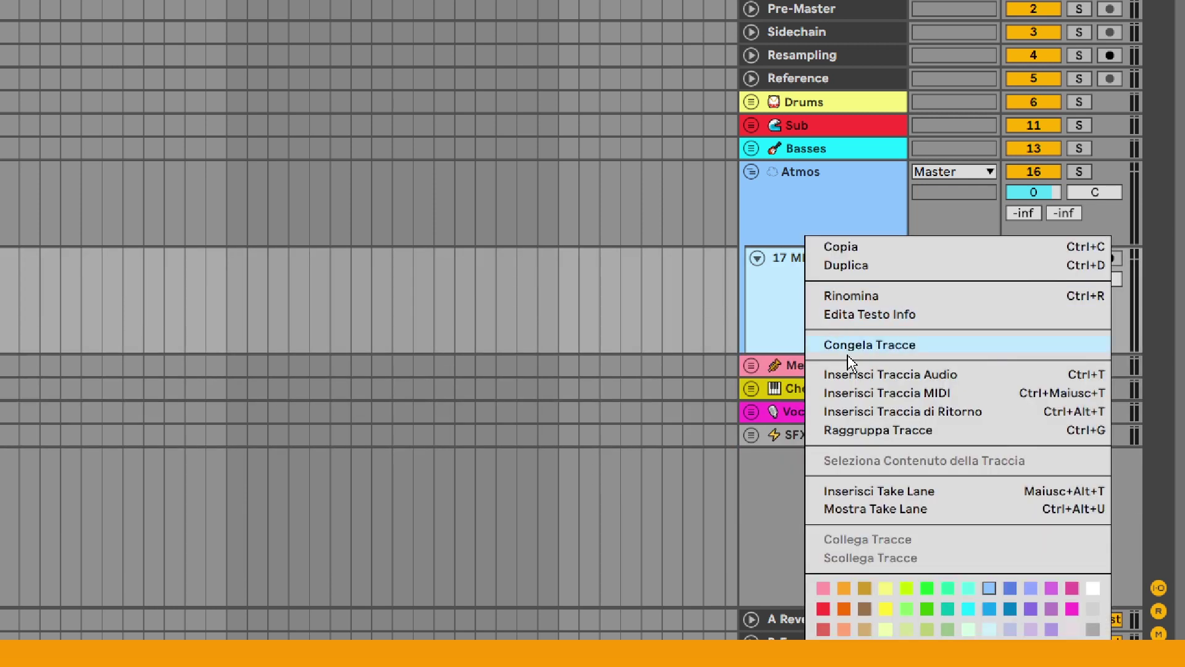
click(869, 394)
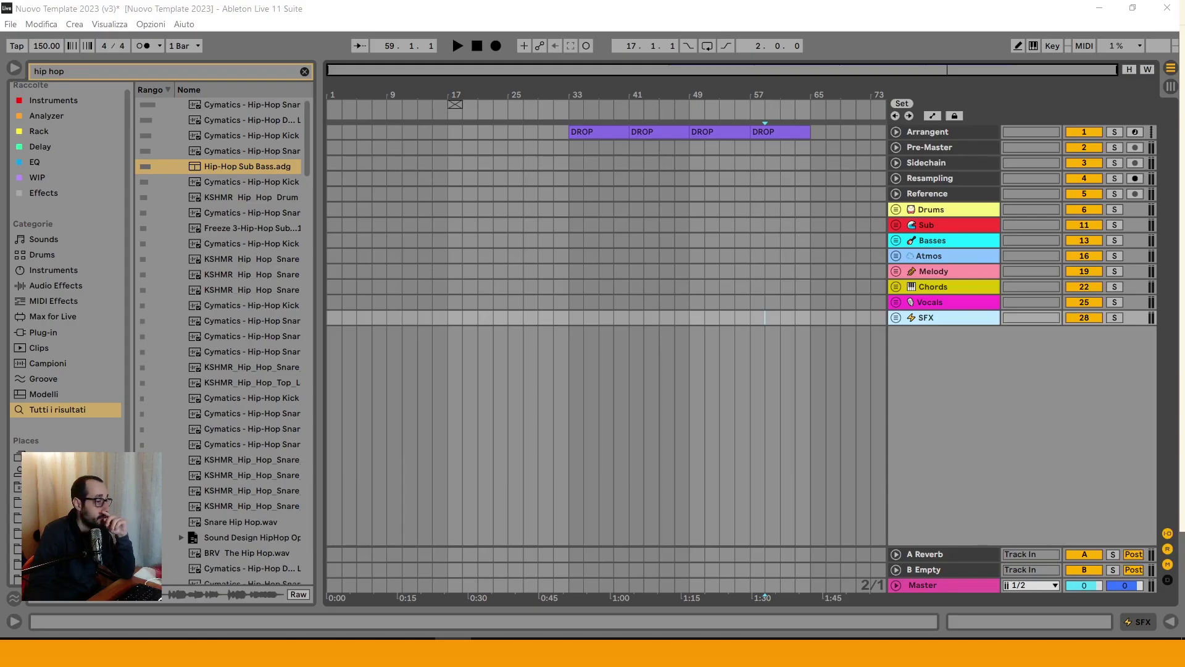
Step: Expand the Drums group and route its output to the Pre-Master track
click(953, 237)
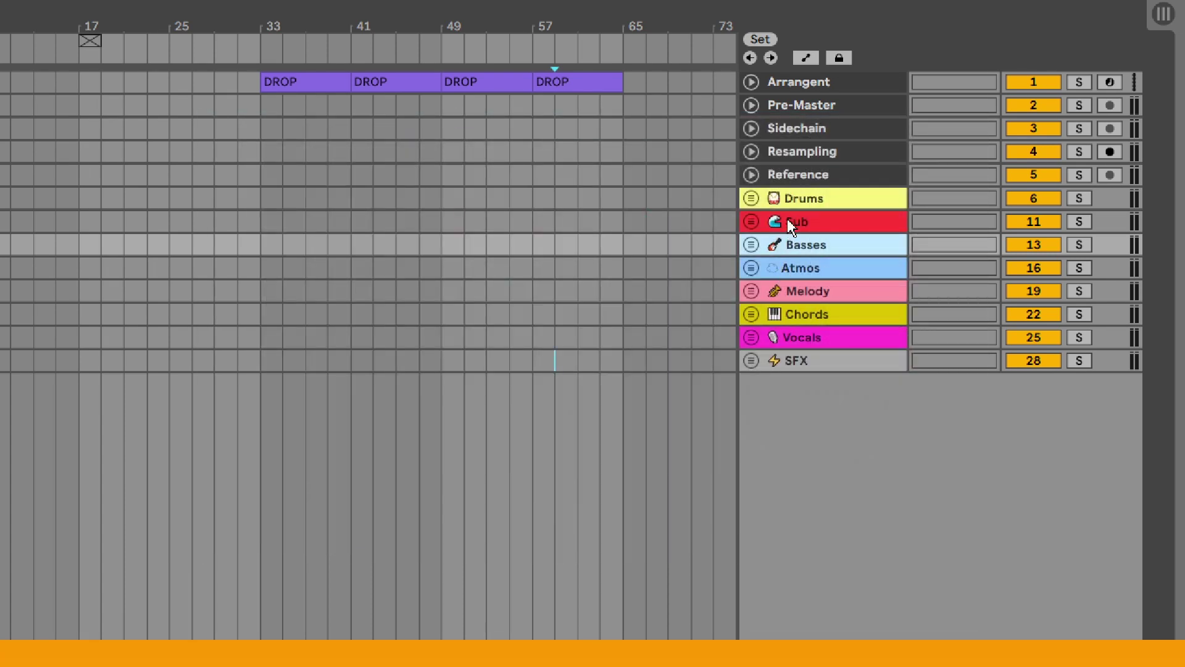
click(797, 200)
click(752, 199)
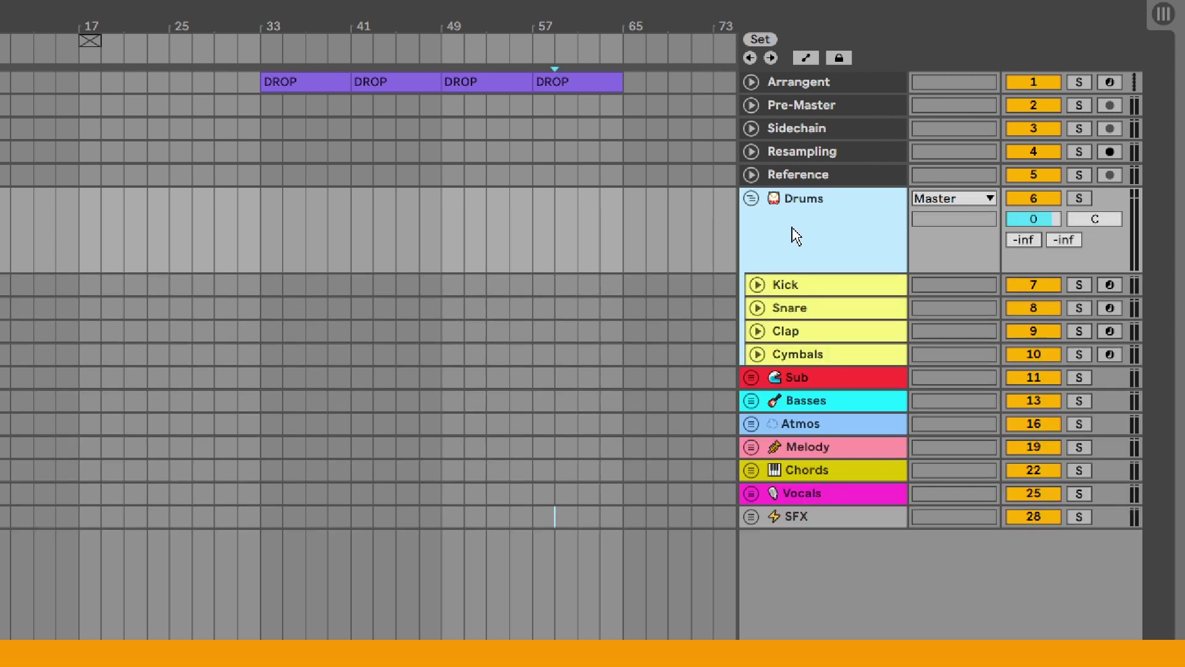
click(942, 204)
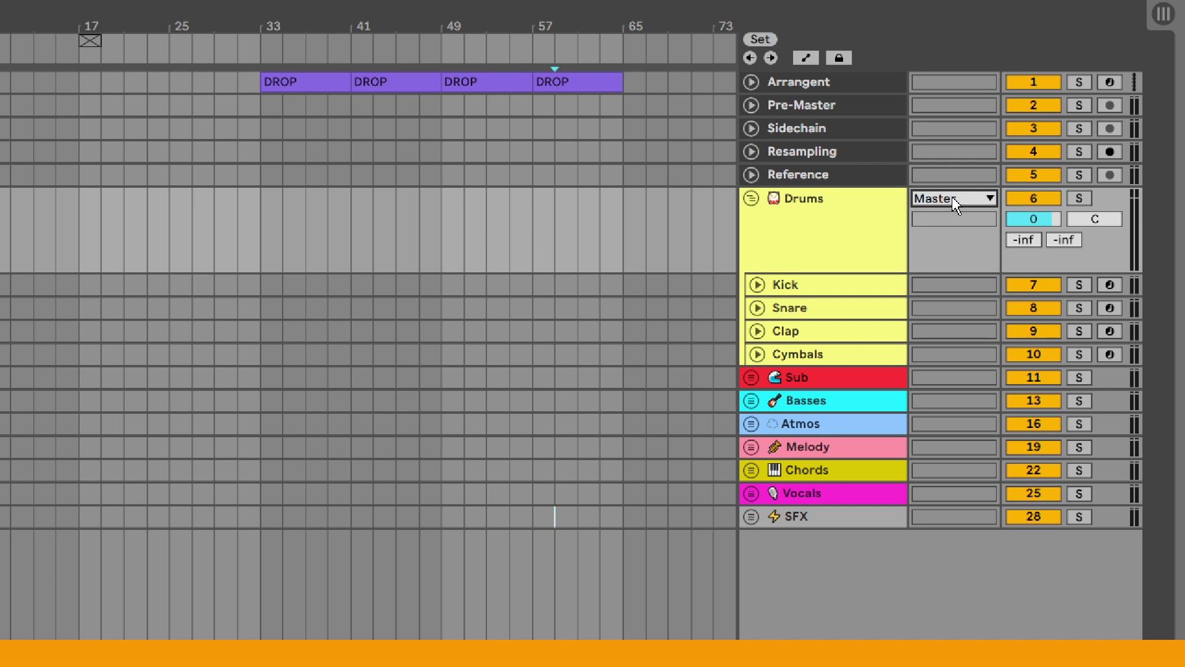
click(952, 198)
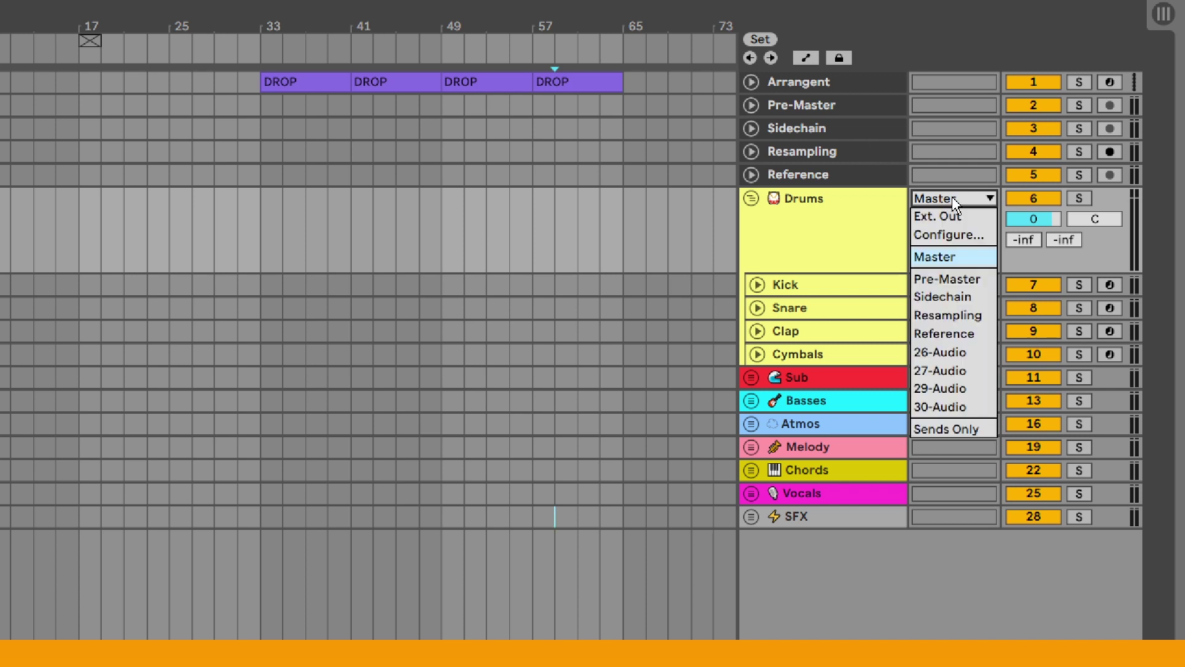
click(953, 281)
Step: Check the output routing of the Kick track inside the Drums group
click(820, 290)
click(803, 312)
click(803, 330)
click(805, 354)
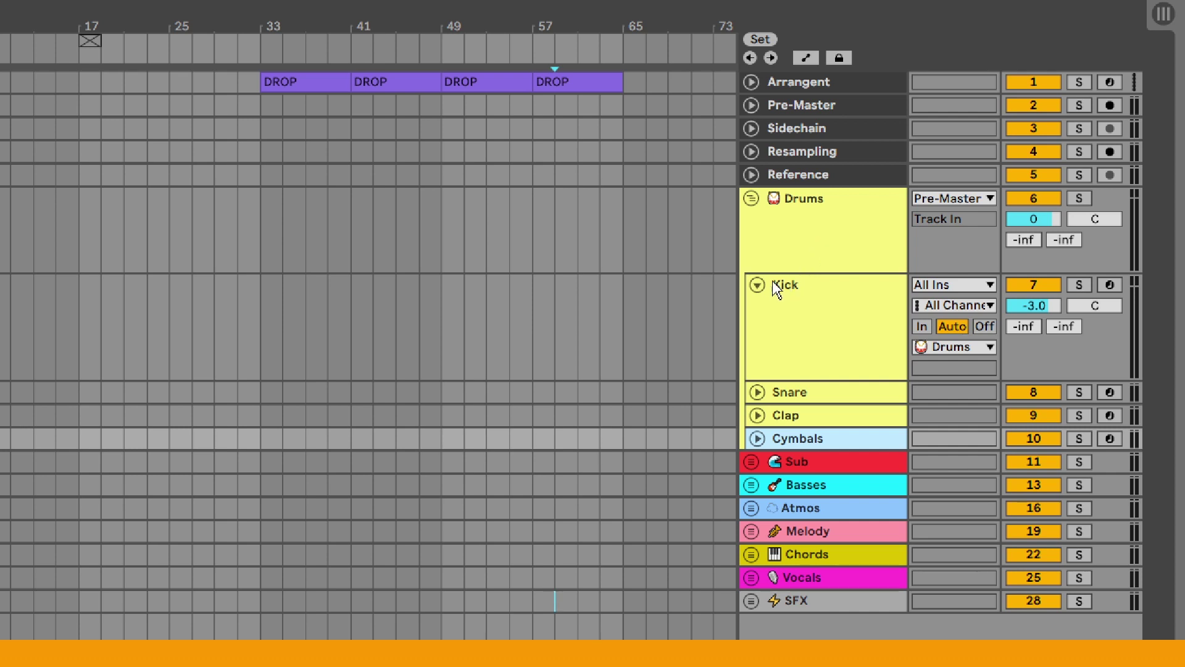
click(757, 285)
click(813, 261)
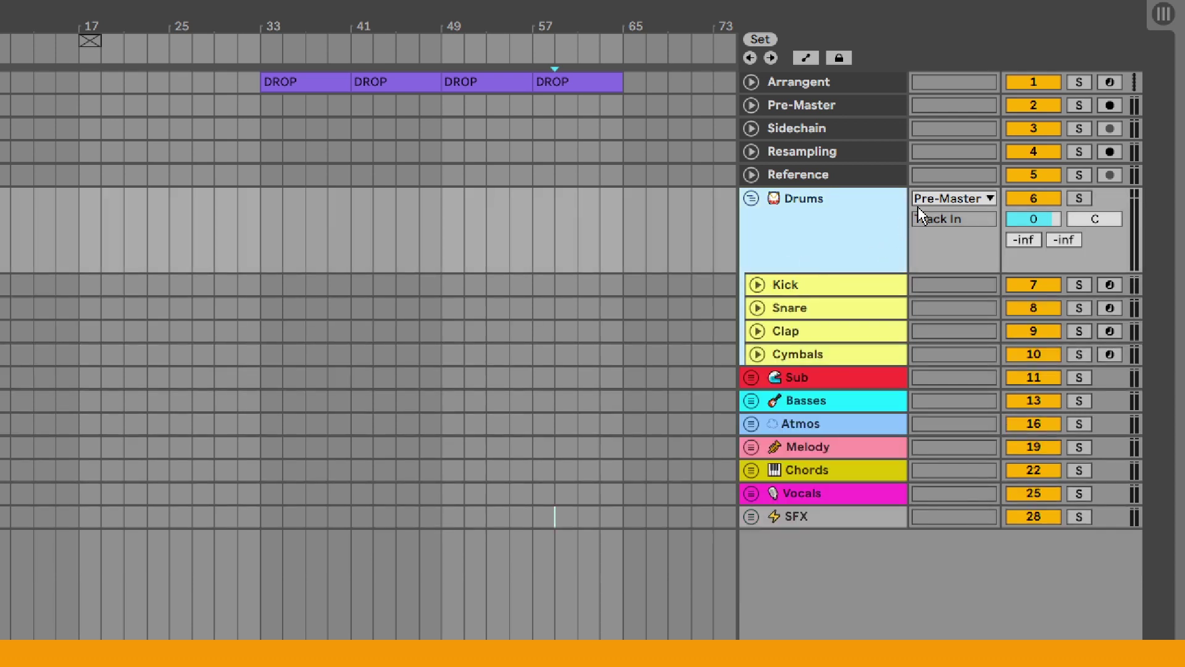
Step: Collapse the Drums group and set the Pre-Master track's input monitoring to In
click(751, 198)
click(752, 106)
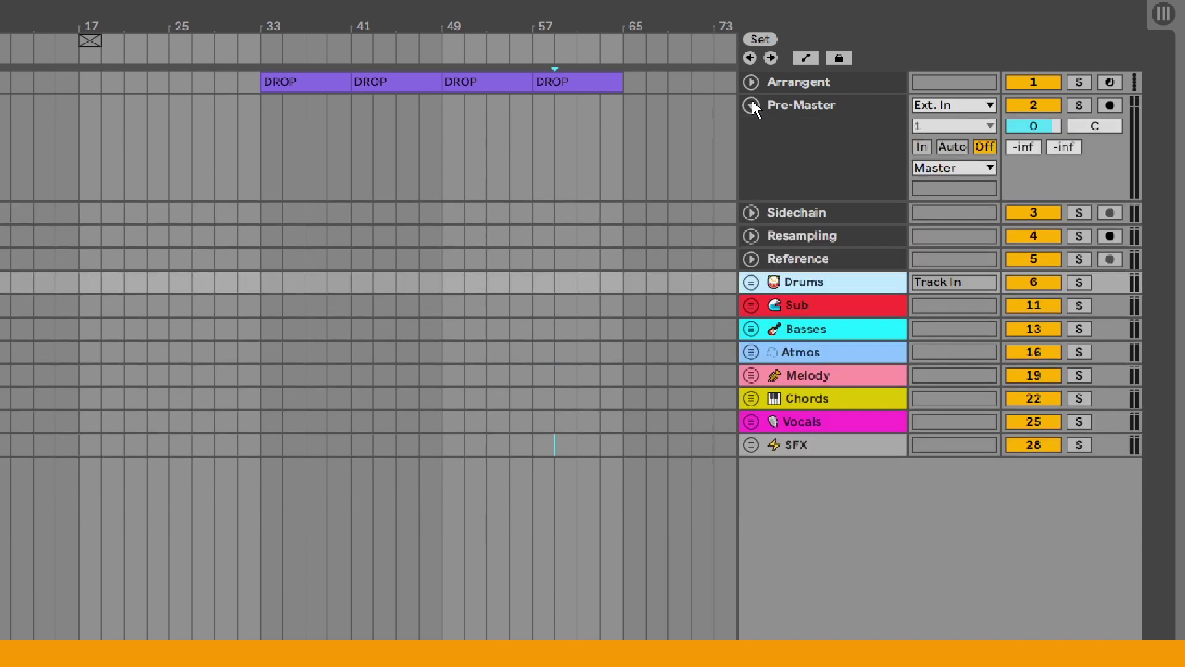
click(787, 162)
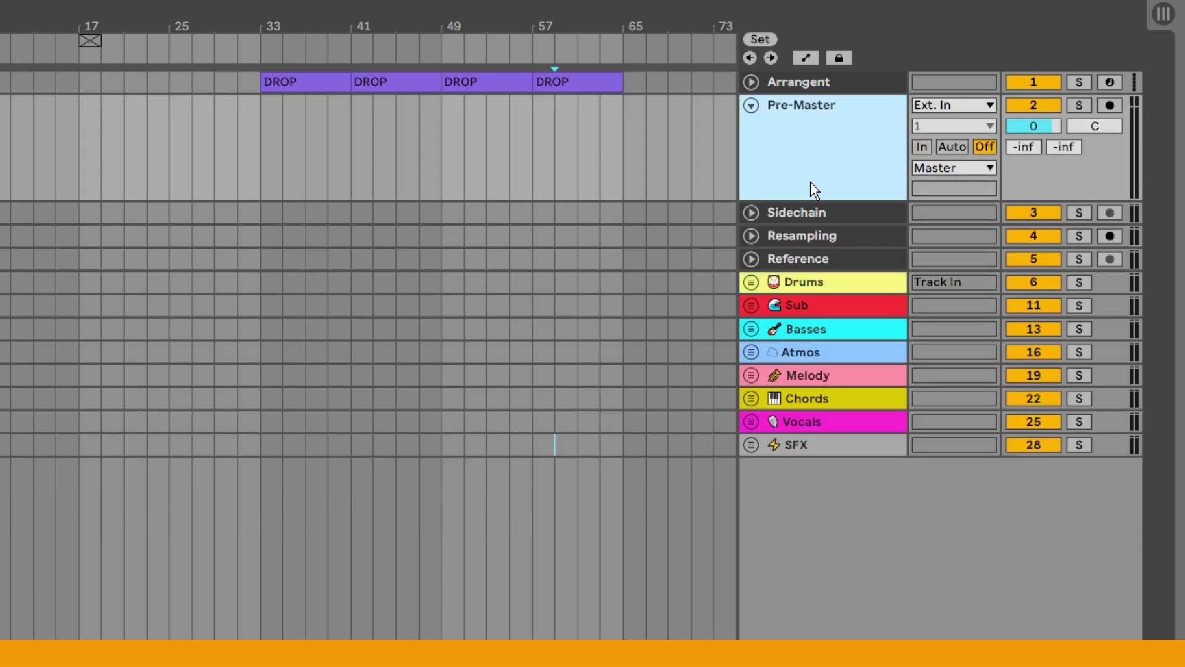
click(922, 147)
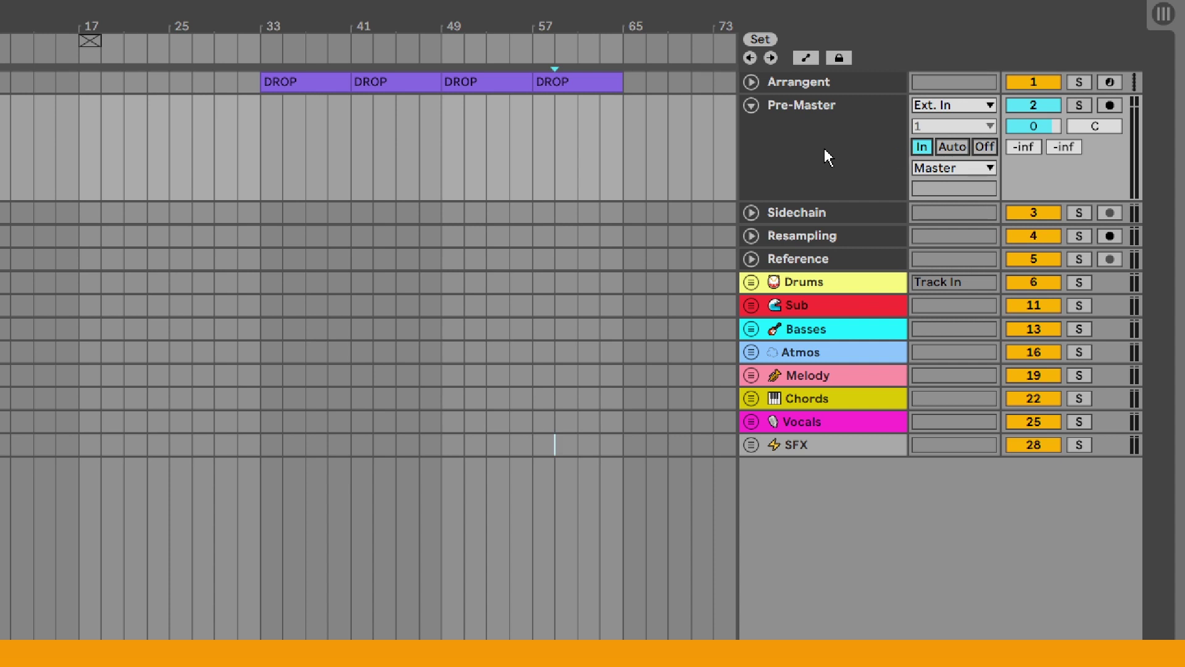
click(803, 133)
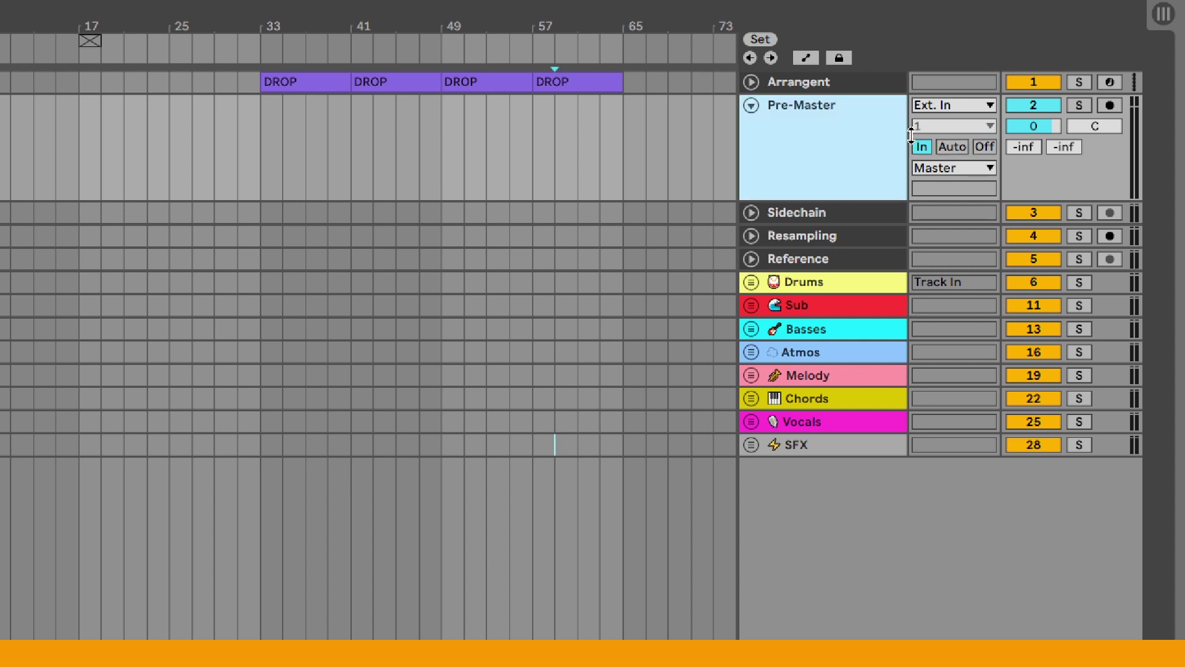
click(749, 108)
Step: Expand the Sub group and route its output to the Sidechain track
click(796, 221)
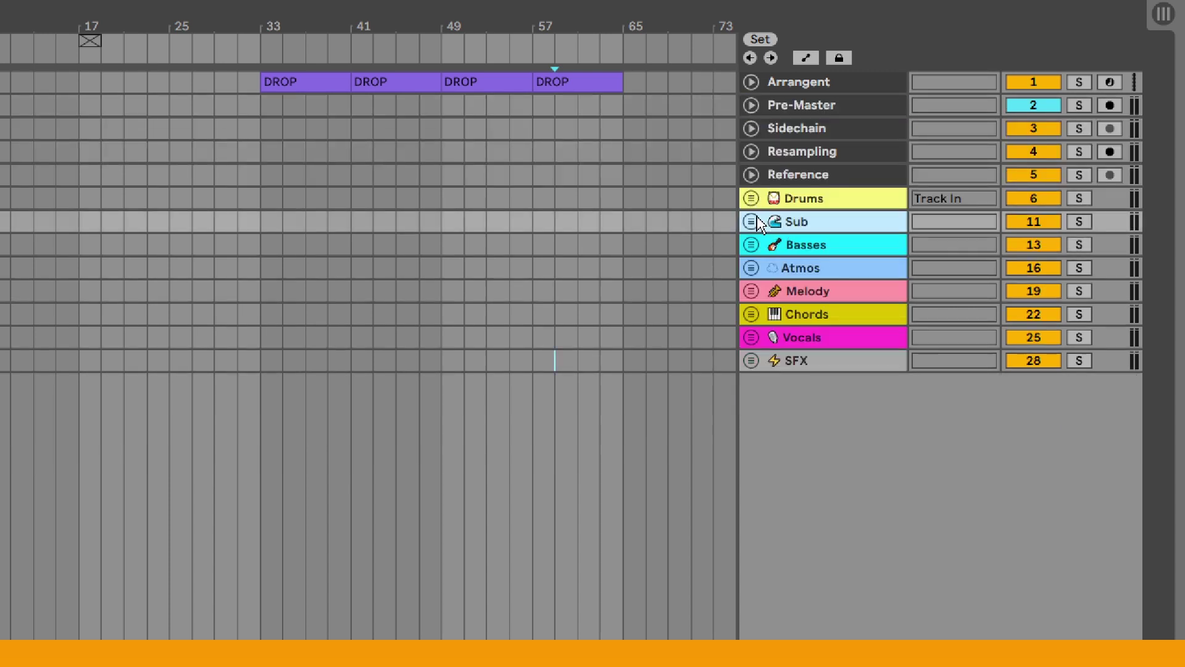
click(757, 222)
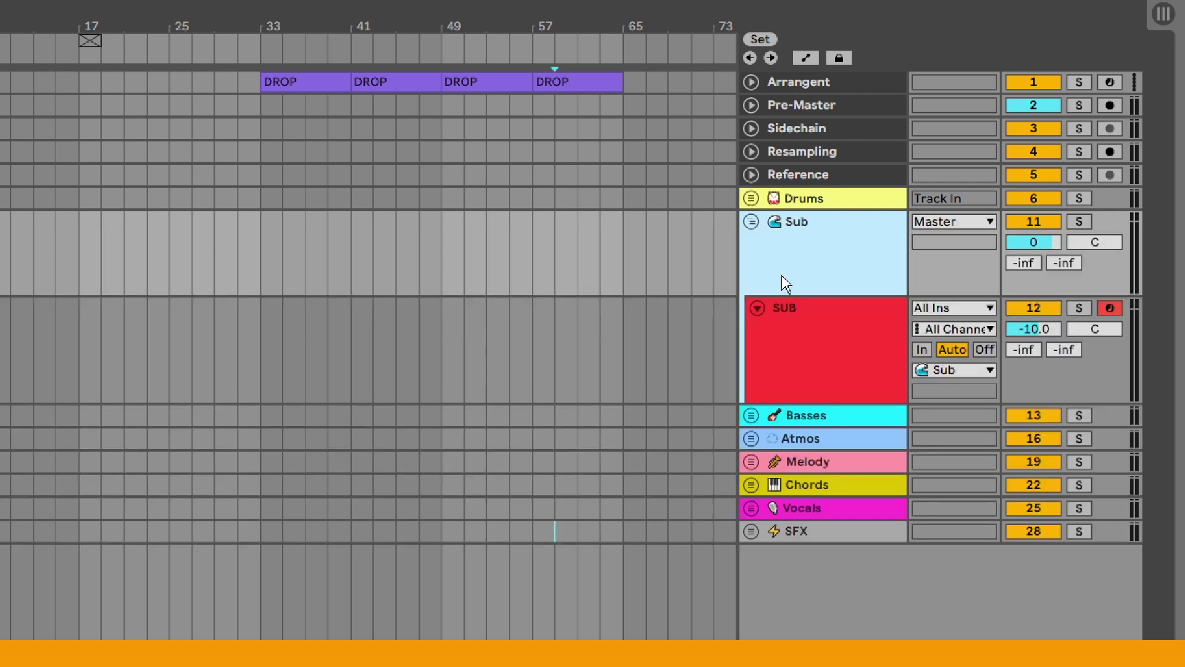
click(831, 333)
click(805, 275)
double_click(801, 268)
click(811, 254)
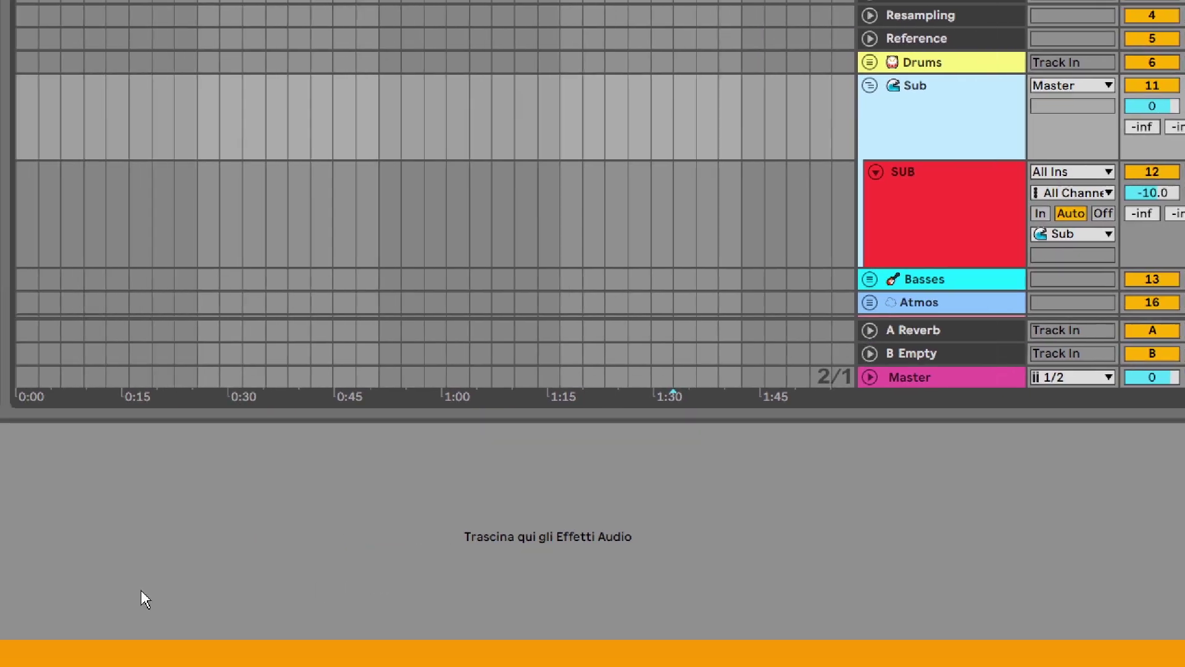
double_click(972, 419)
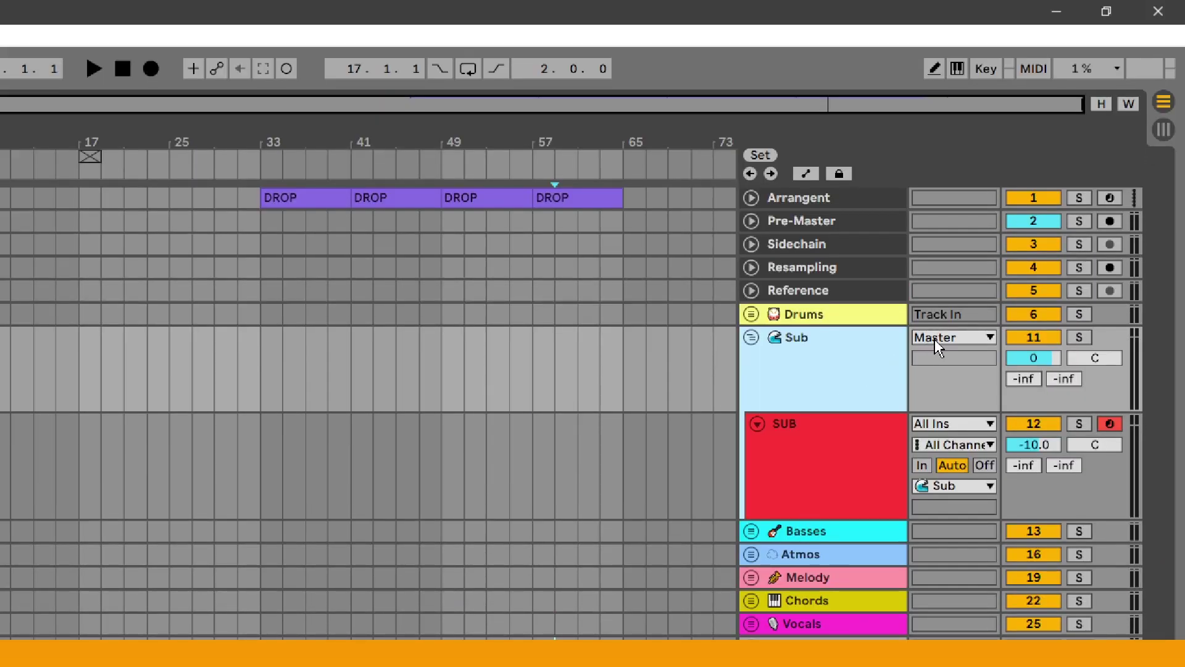
click(935, 339)
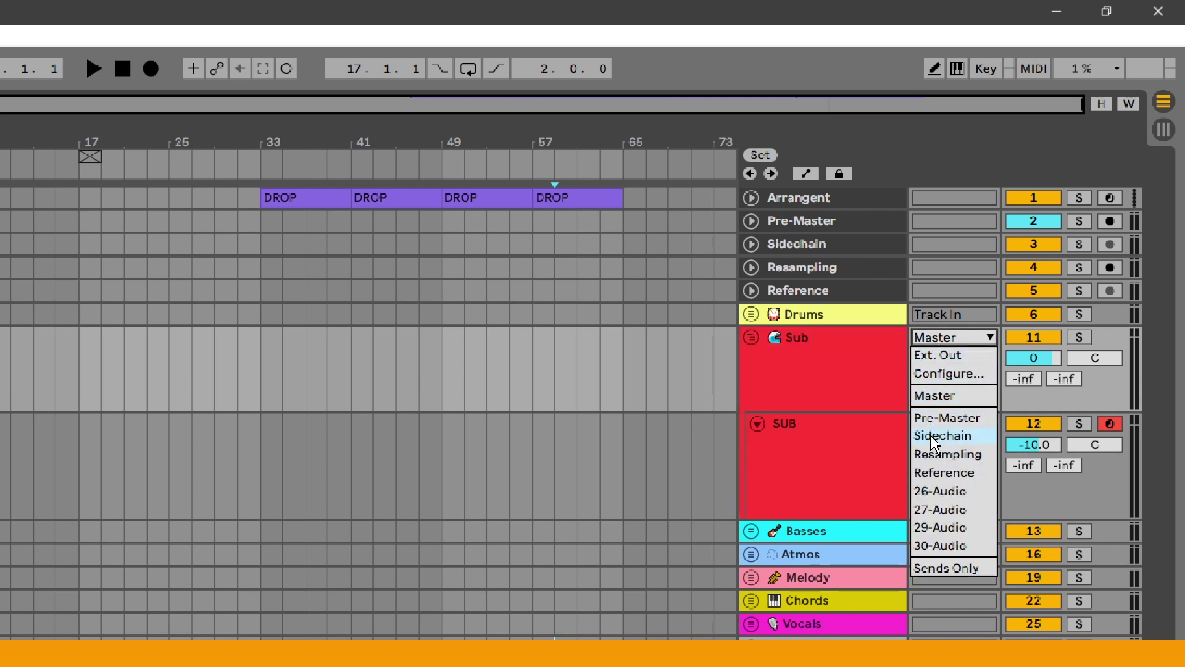
click(845, 396)
click(934, 339)
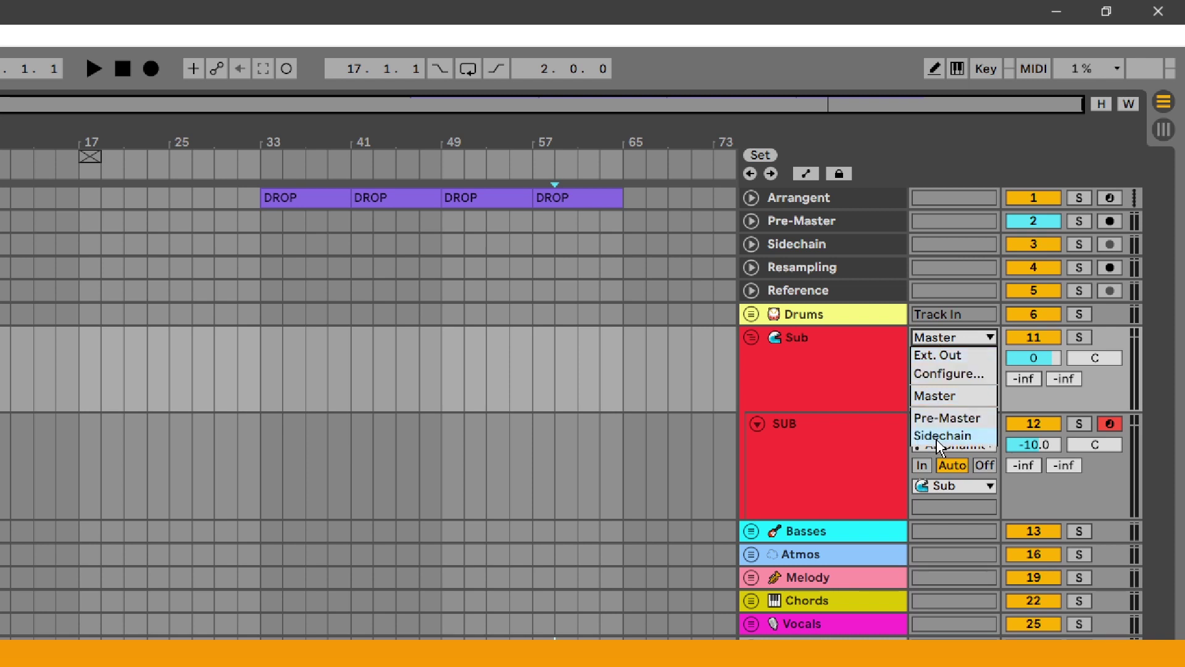
click(939, 437)
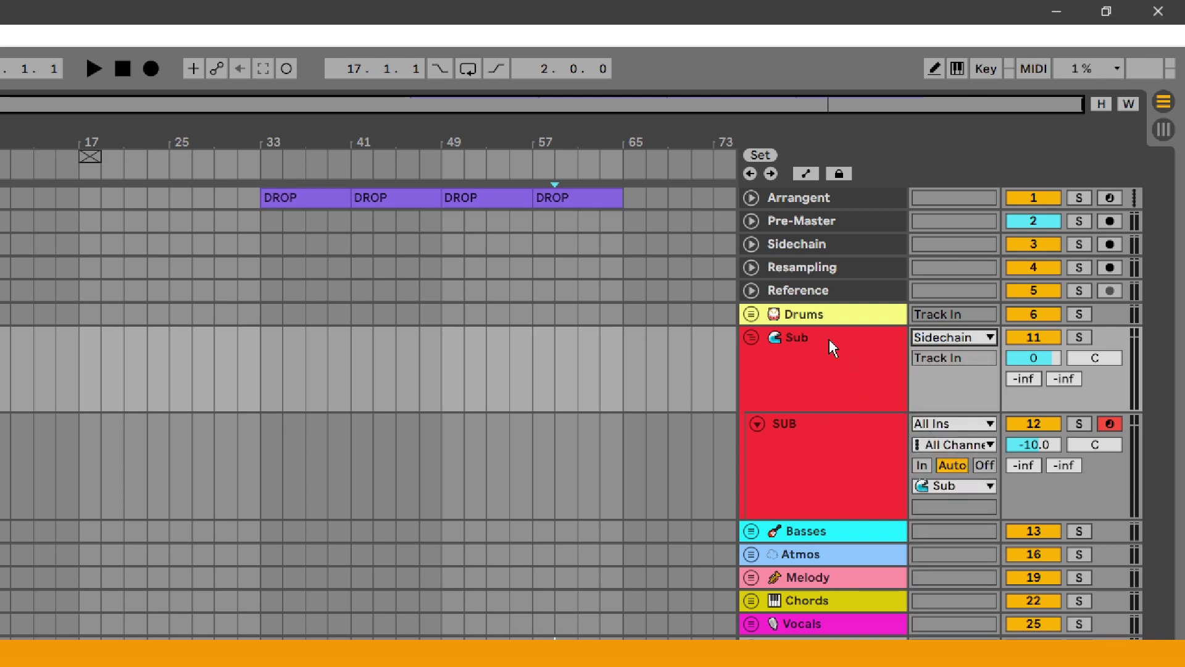
Step: Set the Sidechain track's input monitoring to In and route its output to the Pre-Master track
click(751, 243)
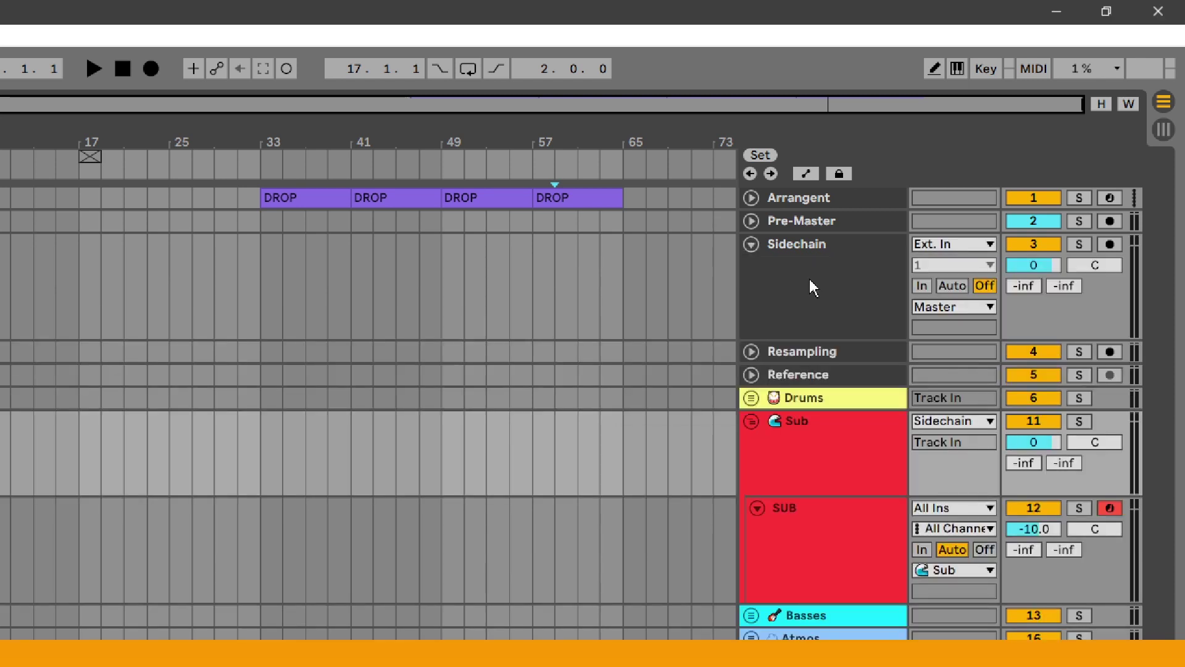
click(926, 290)
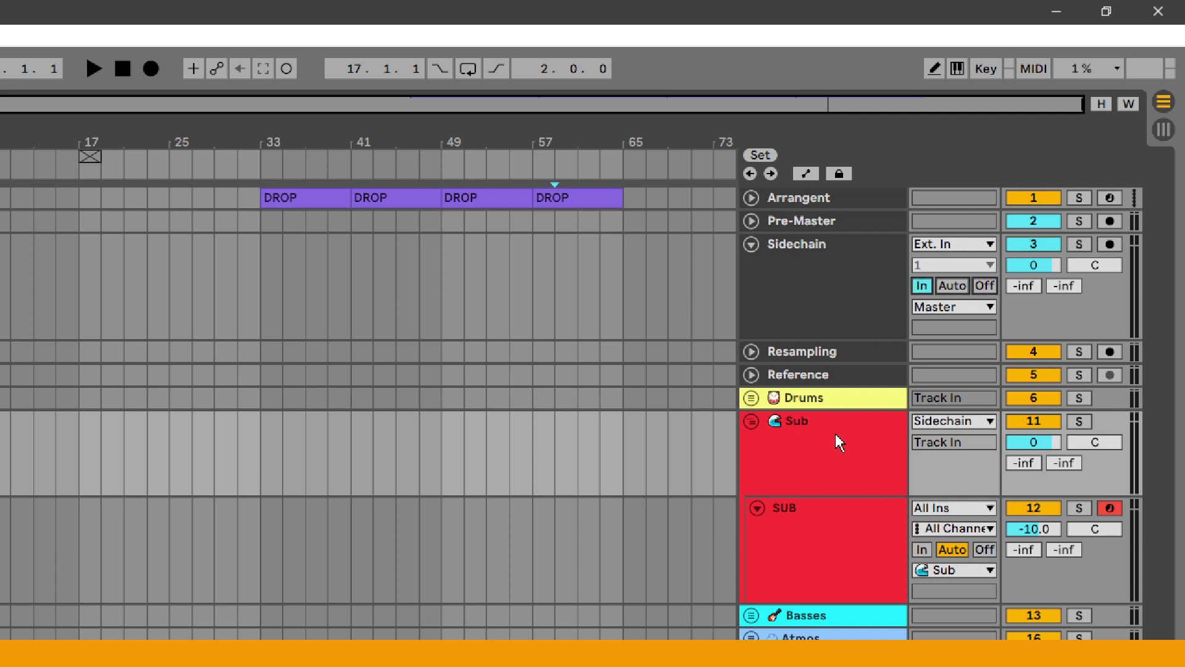
click(818, 288)
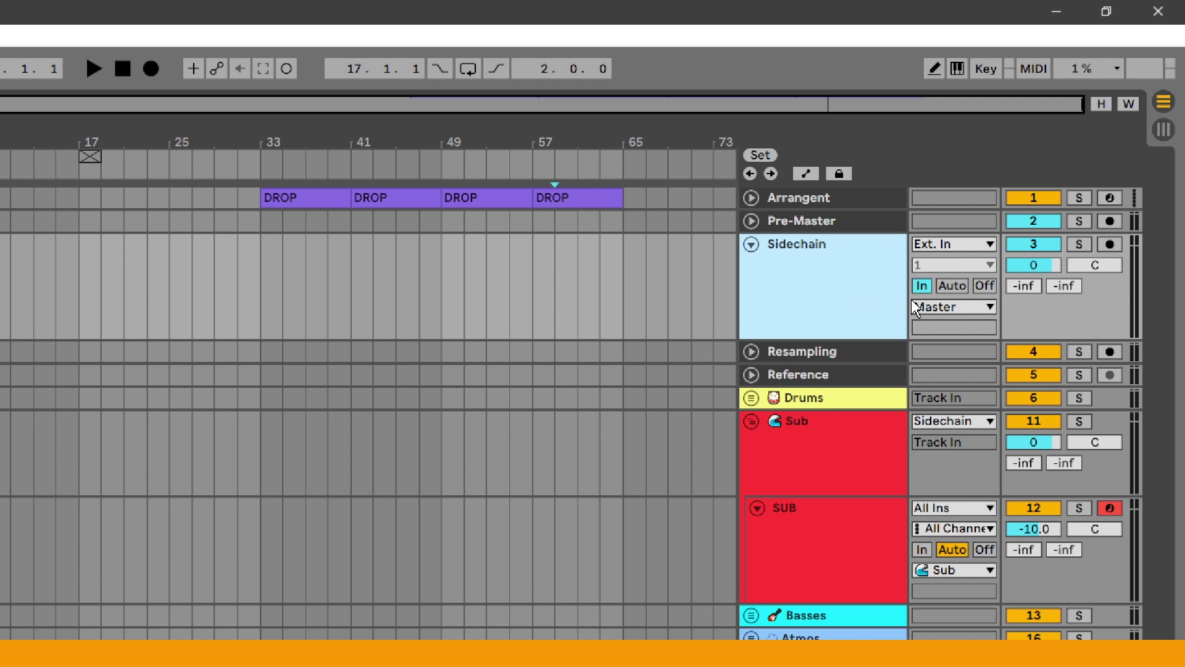
click(942, 313)
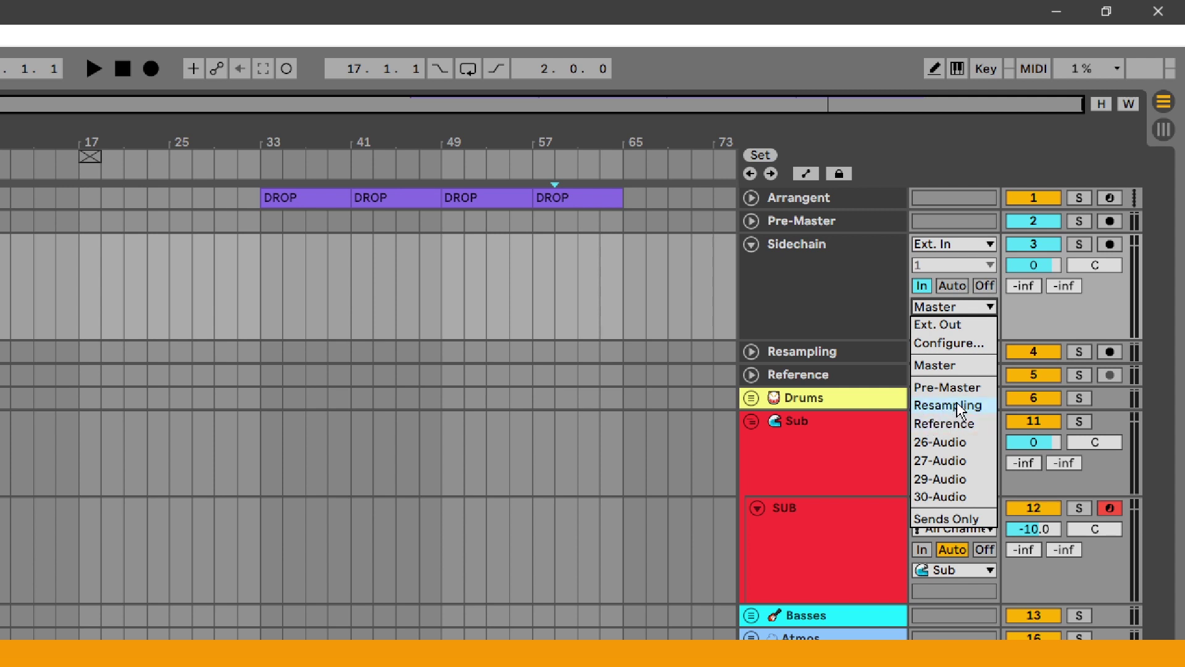
click(959, 389)
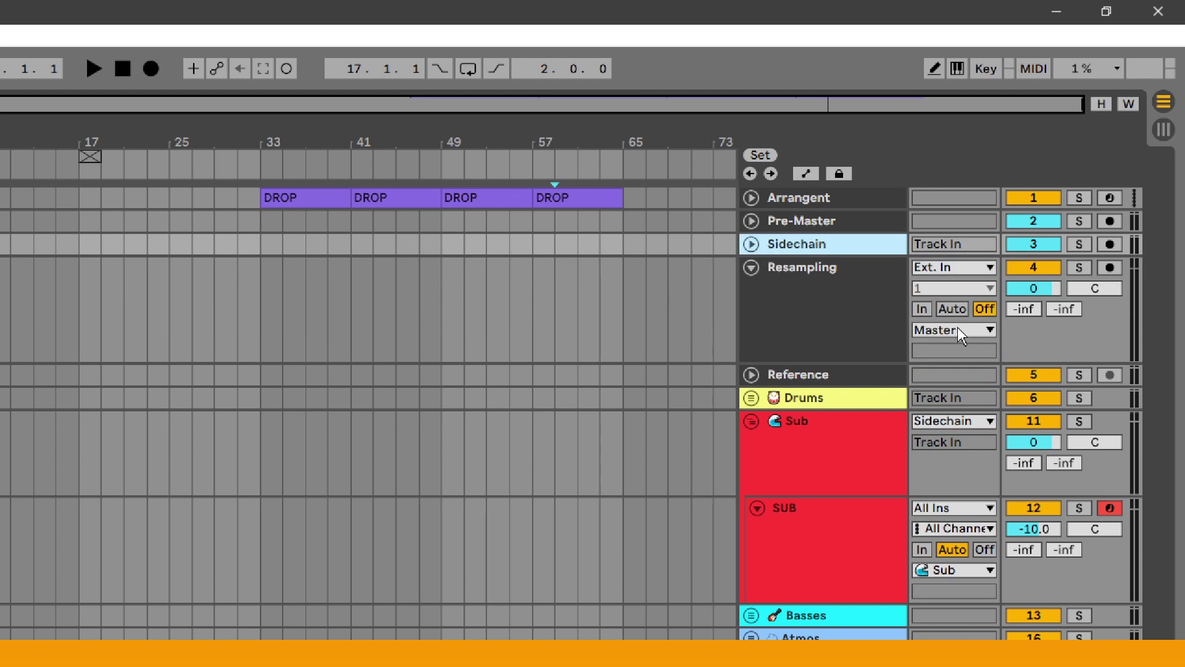
Step: Check the output routing of the Resampling, Reference and Arrangent tracks, collapsing each one and the Sub group
click(958, 328)
click(1000, 337)
click(879, 335)
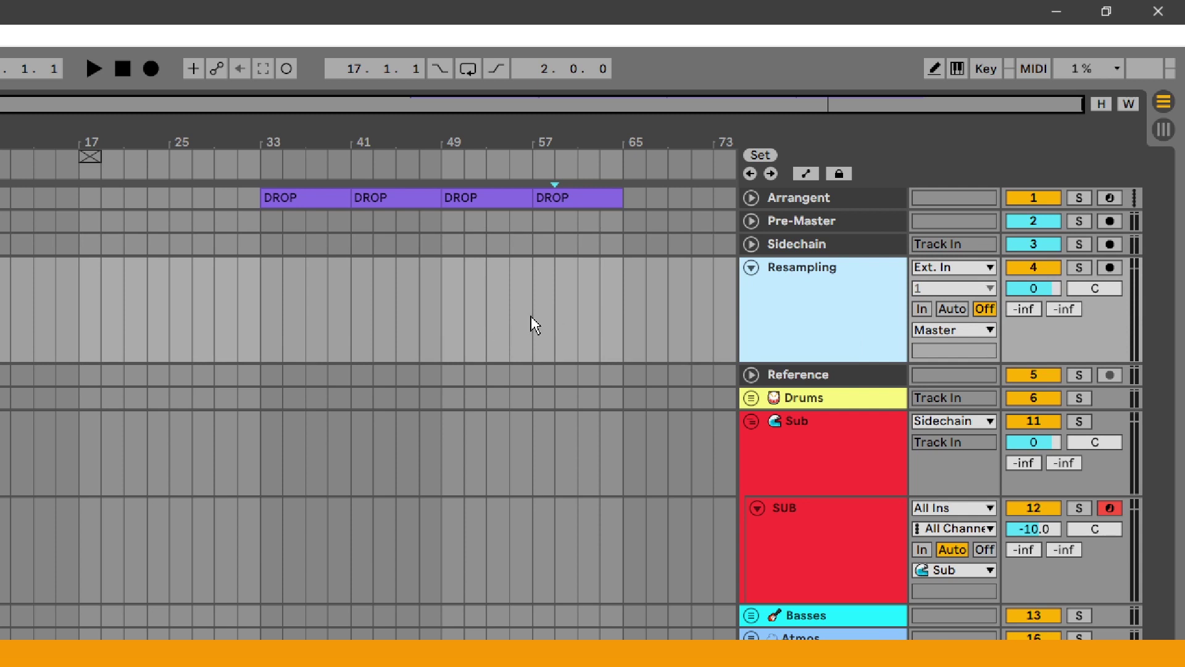
drag(554, 318, 605, 285)
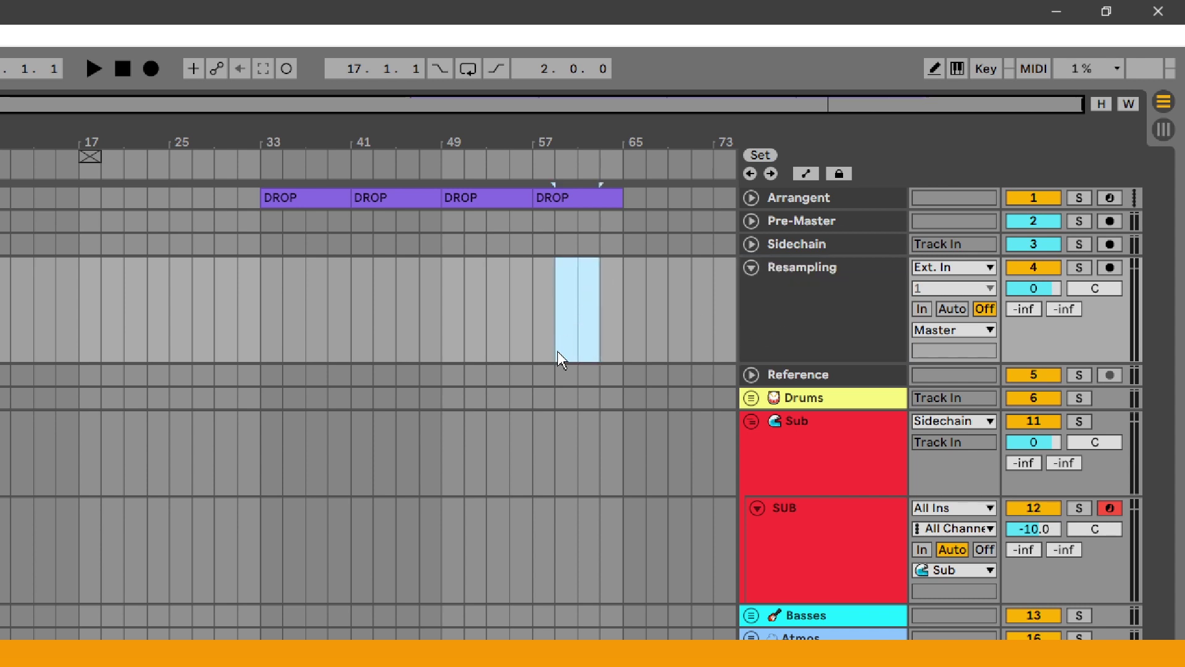
click(751, 266)
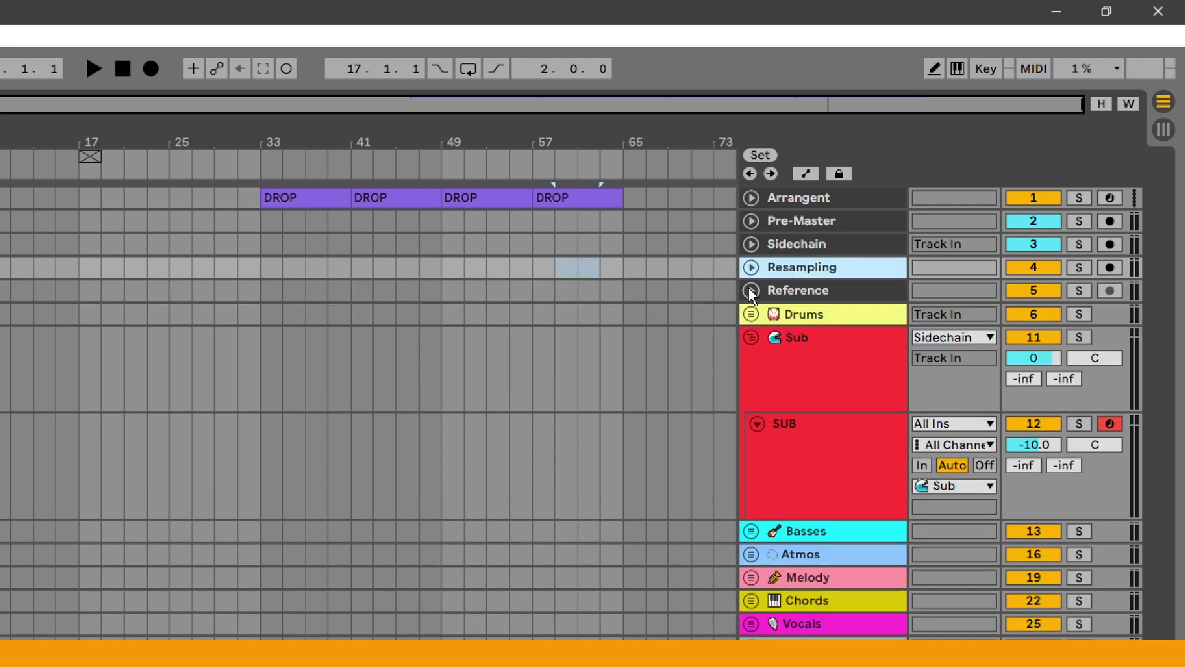
click(750, 290)
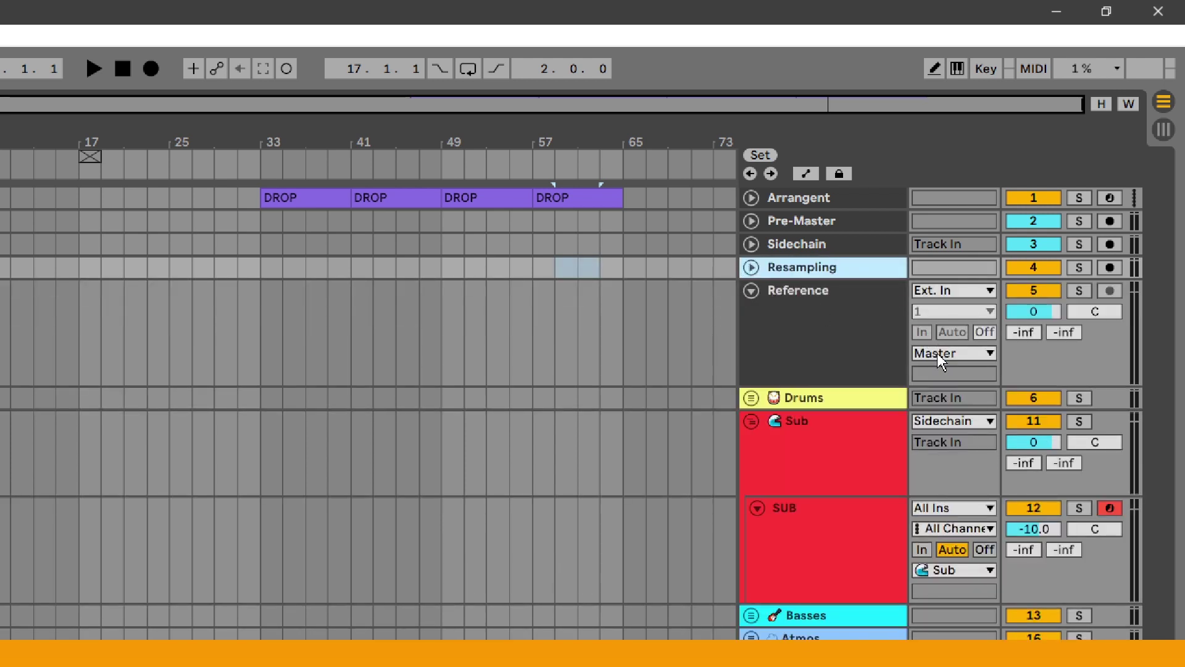
click(752, 295)
click(758, 195)
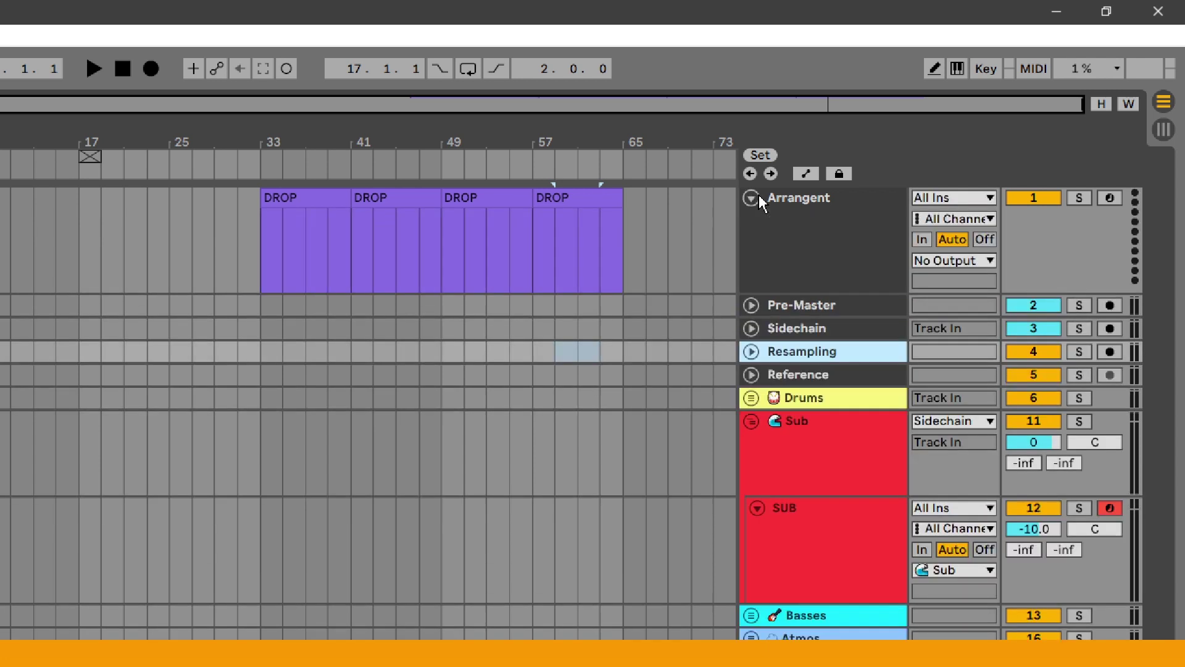
click(758, 194)
click(815, 199)
click(752, 338)
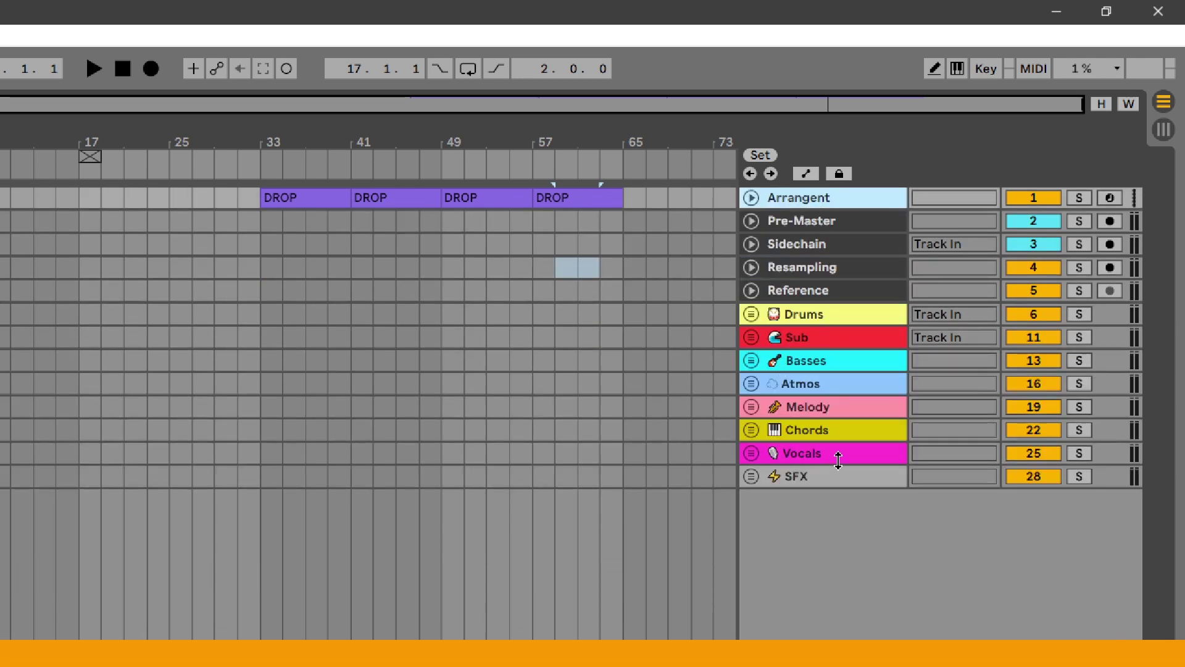
Step: Route the outputs of the Basses, Atmos, Melody, Chords, Vocals and SFX groups to the Sidechain track
click(835, 358)
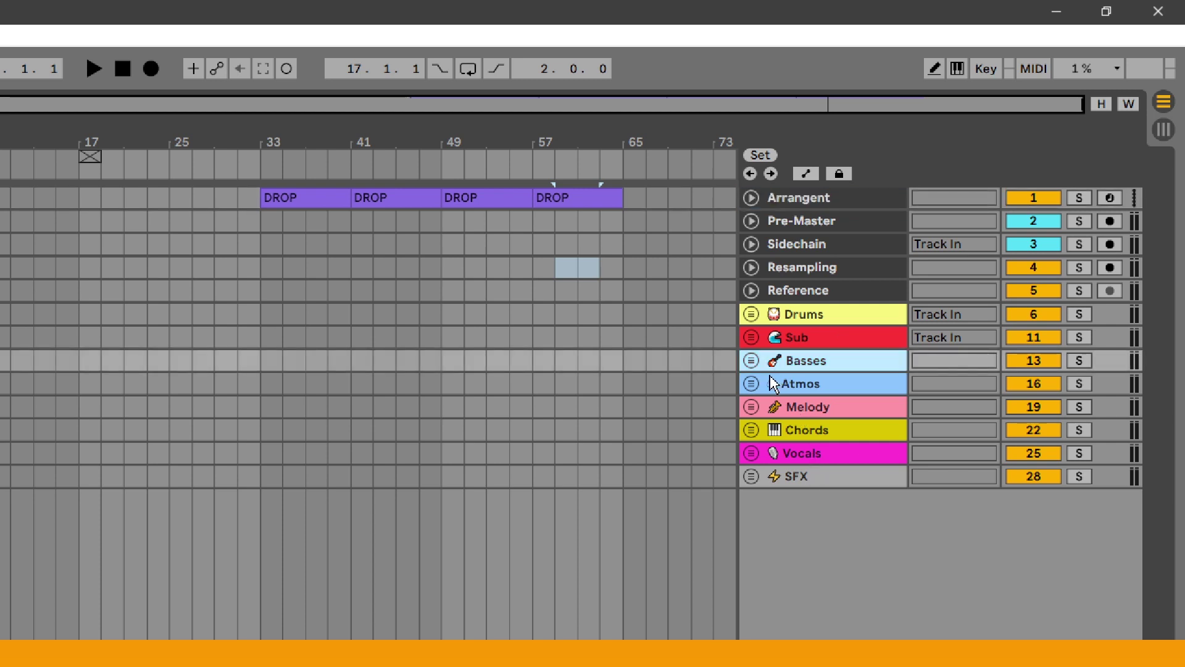
click(751, 360)
click(751, 360)
shift+click(796, 476)
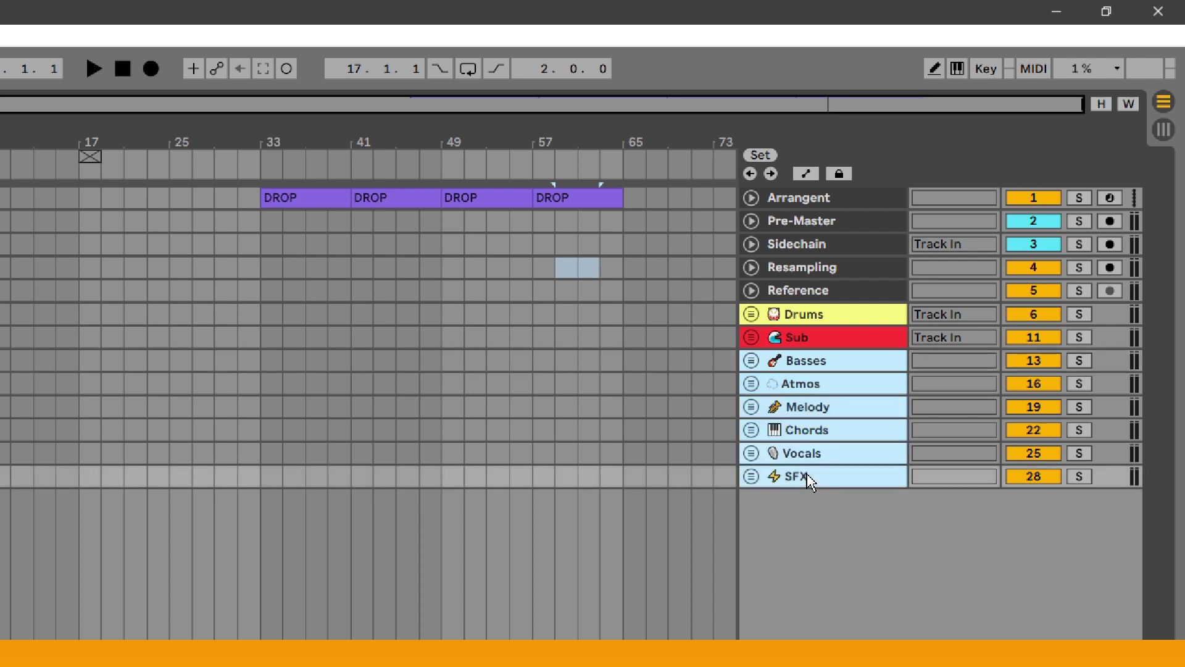
click(744, 368)
click(953, 364)
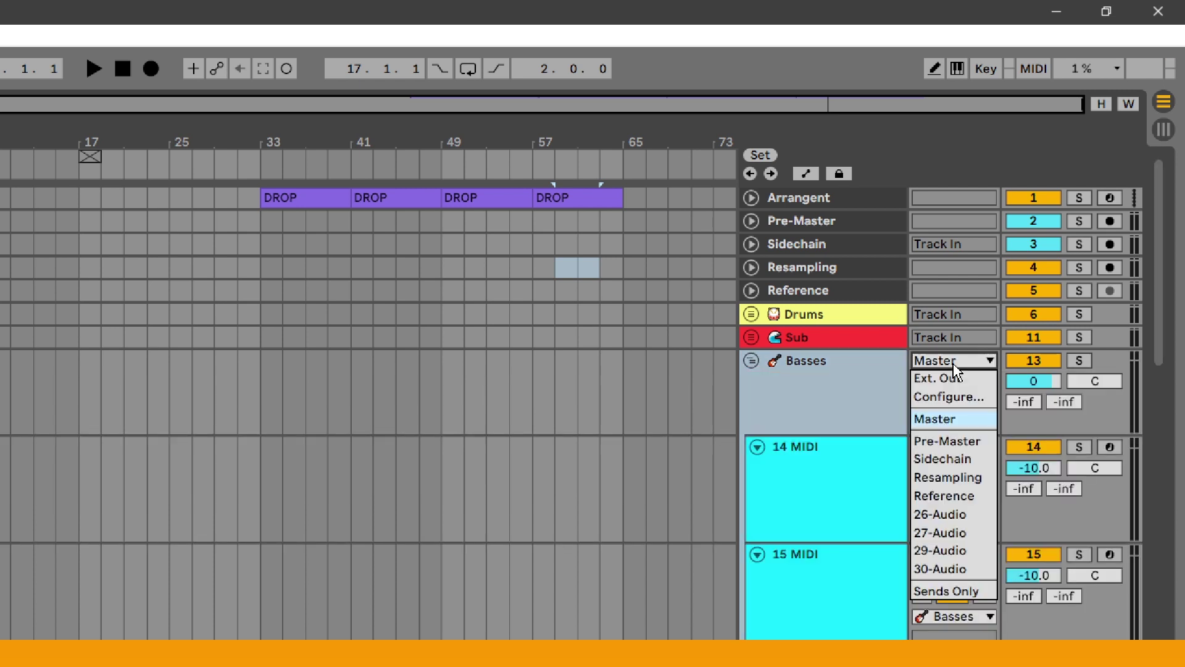
click(945, 459)
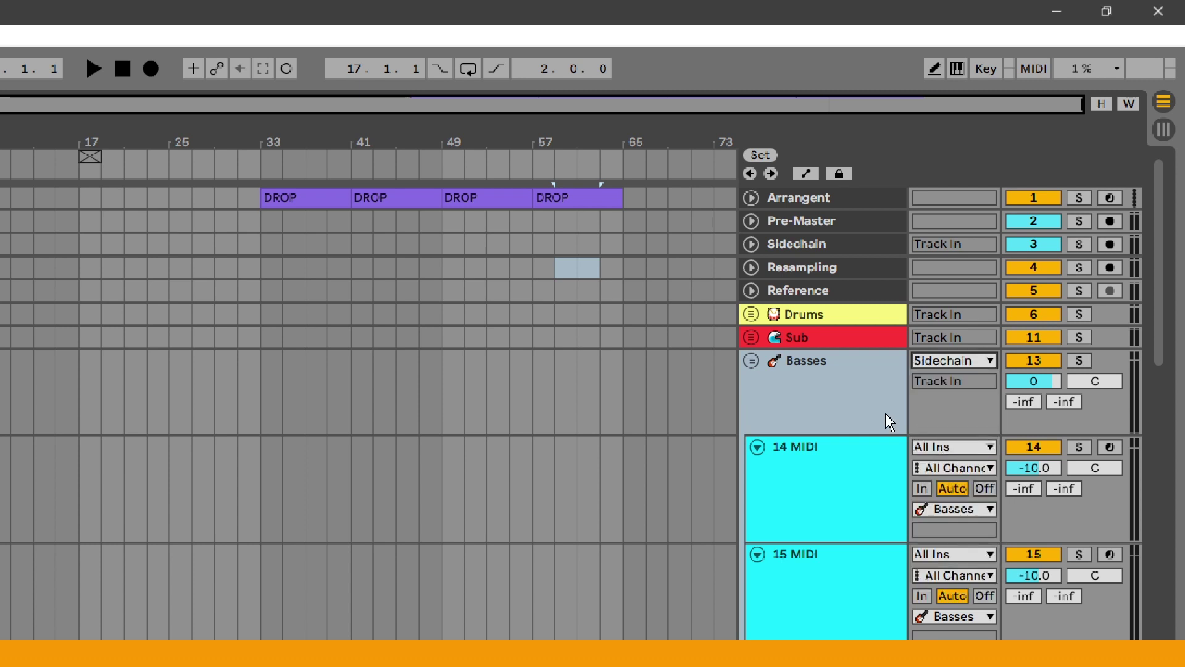
click(751, 361)
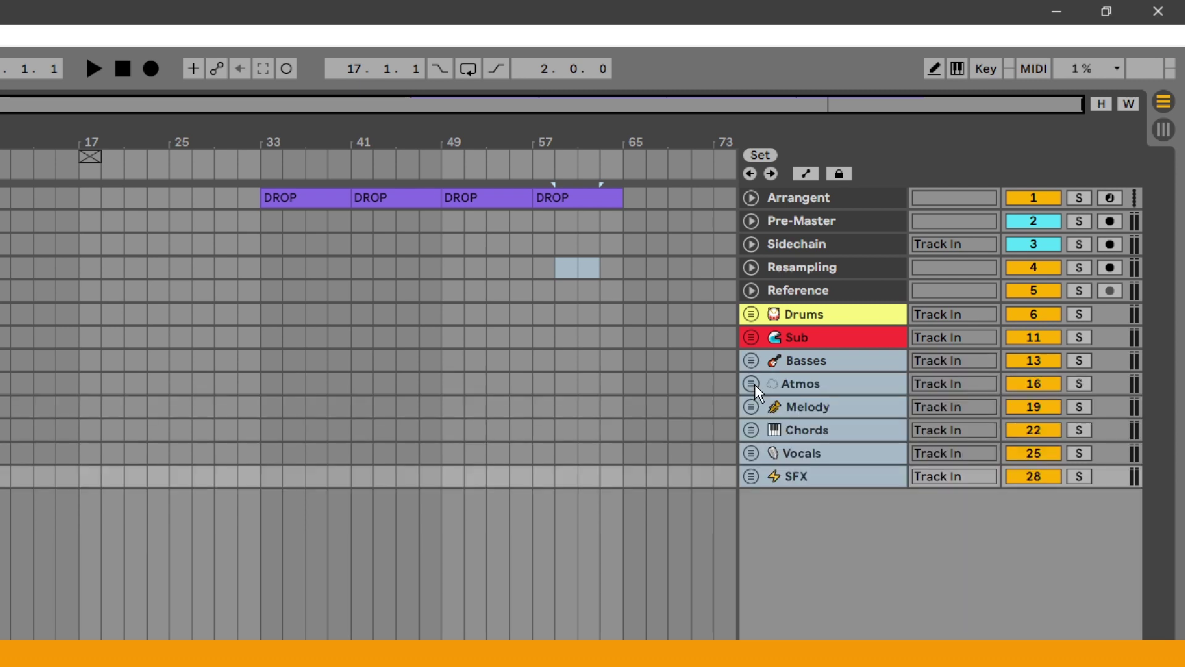
click(751, 361)
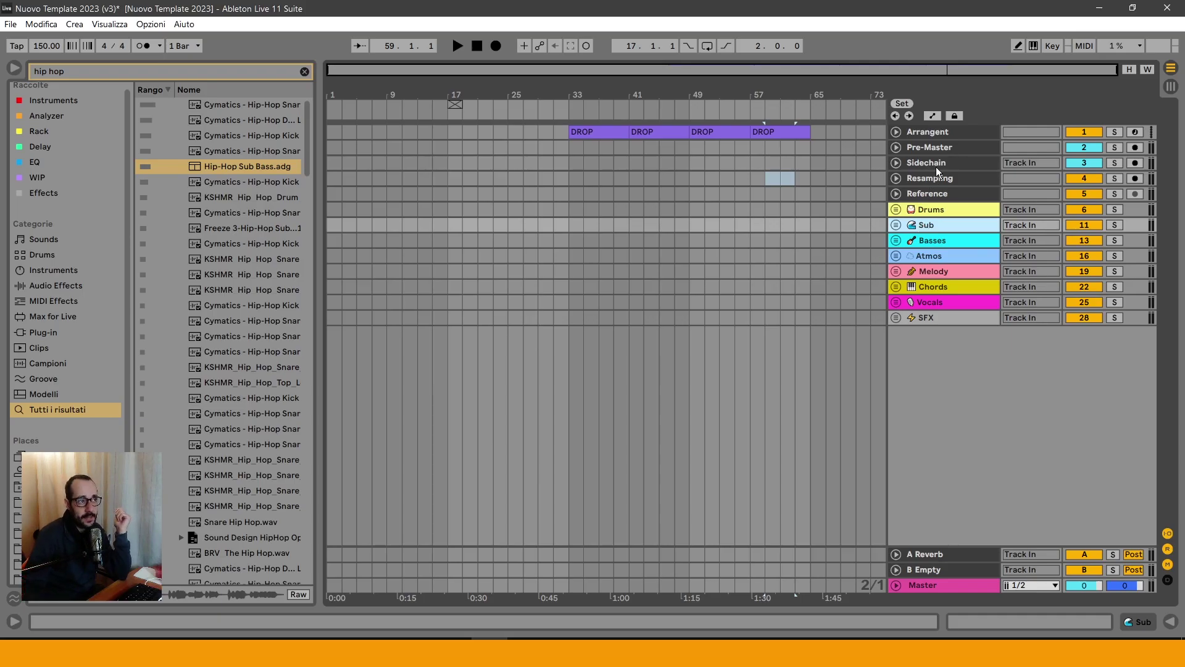
Step: Add a Compressor to the Sidechain track and enable its sidechain with Kick as the audio source
click(936, 167)
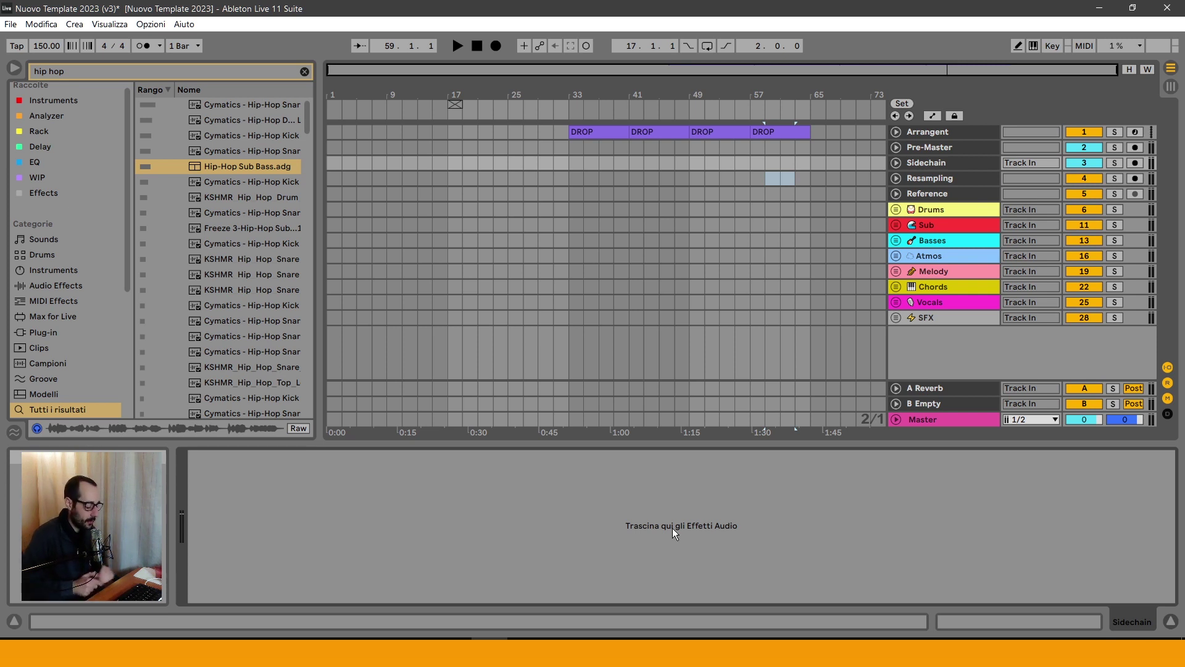
key(ctrl+f)
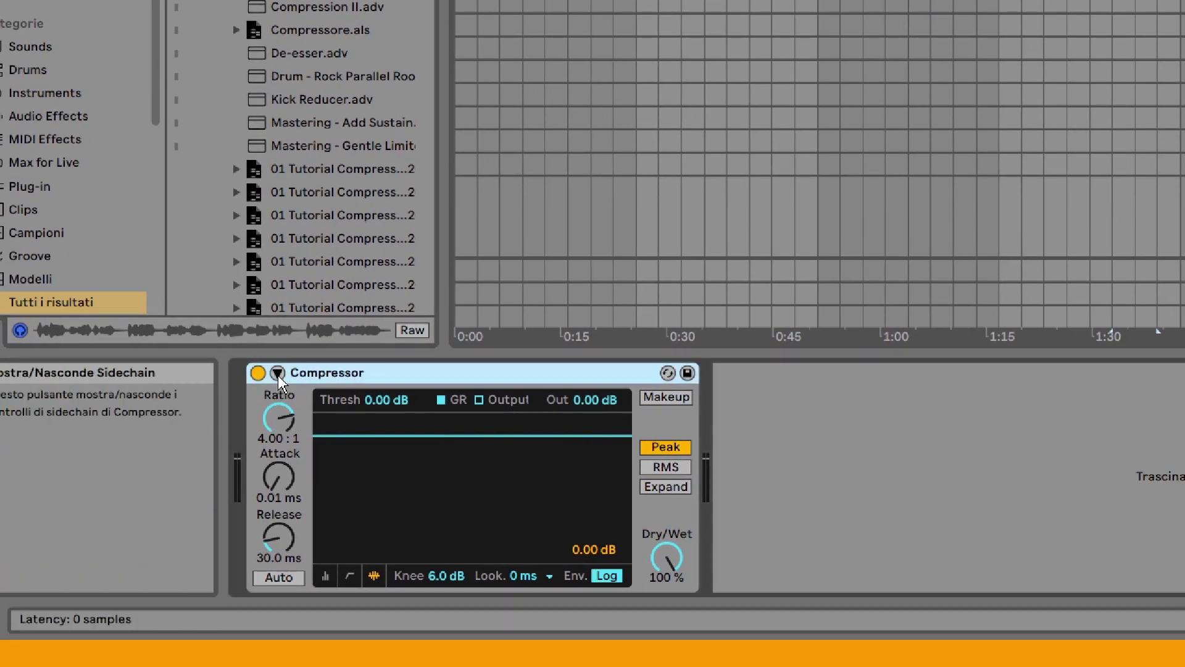
click(278, 374)
click(275, 398)
click(279, 433)
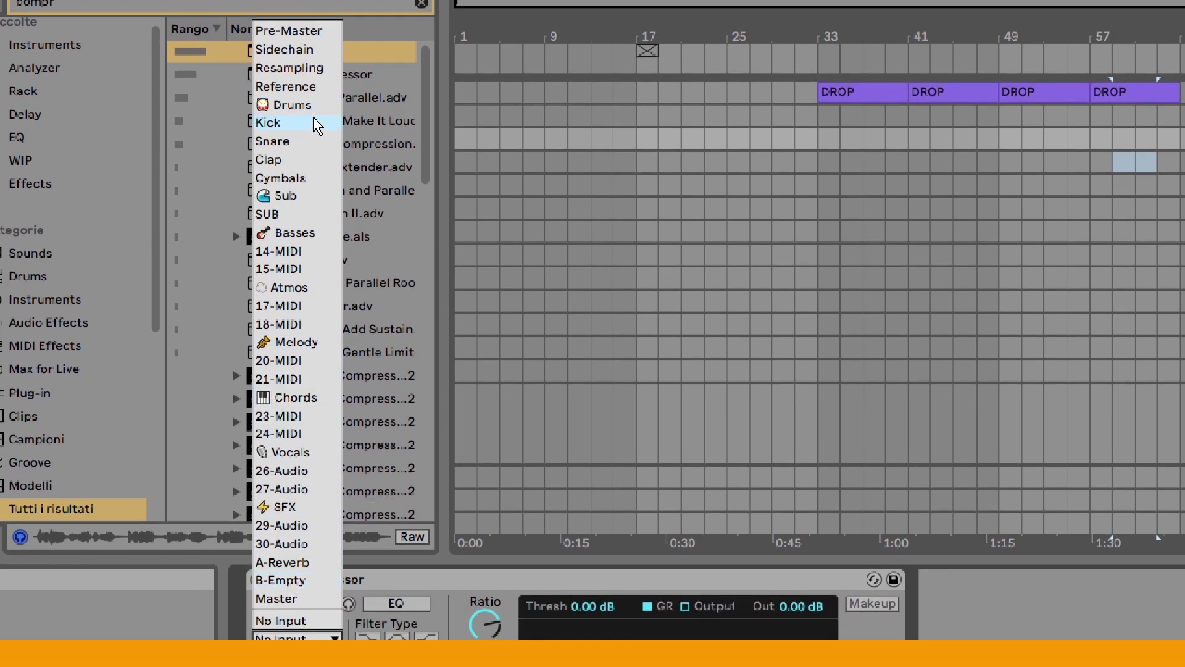
click(313, 116)
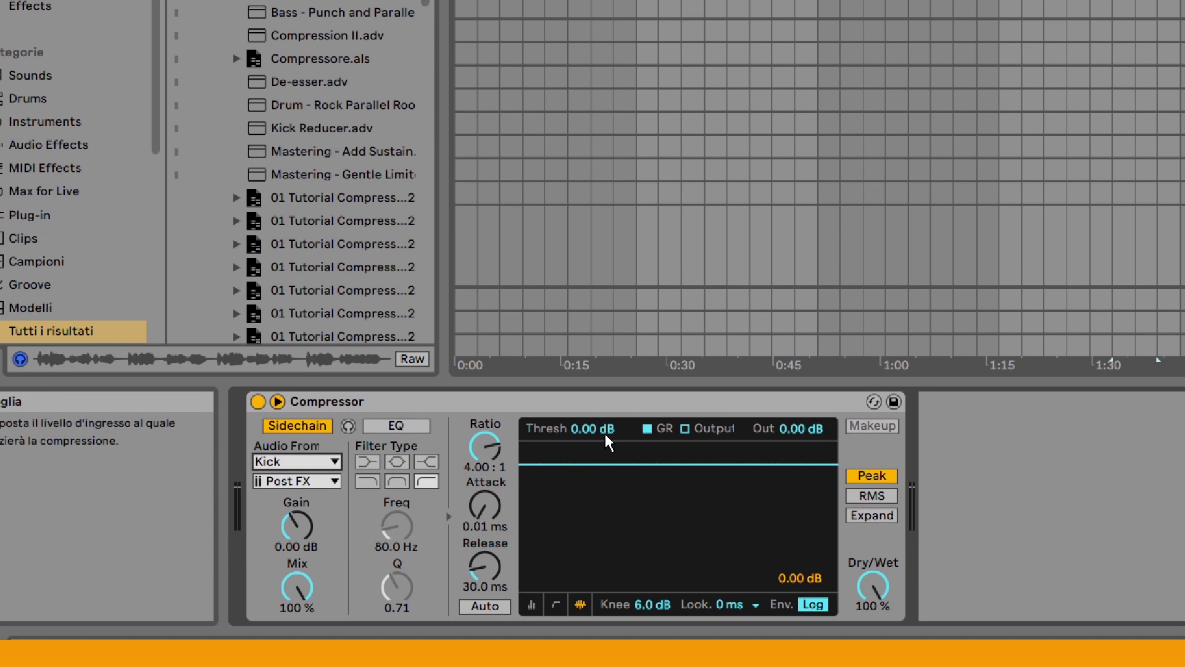
Step: Set the Compressor's threshold to -32.2 dB with automatic release and the sidechain EQ enabled
mouse_move(605, 433)
mouse_down()
mouse_move(603, 469)
mouse_move(602, 434)
mouse_up()
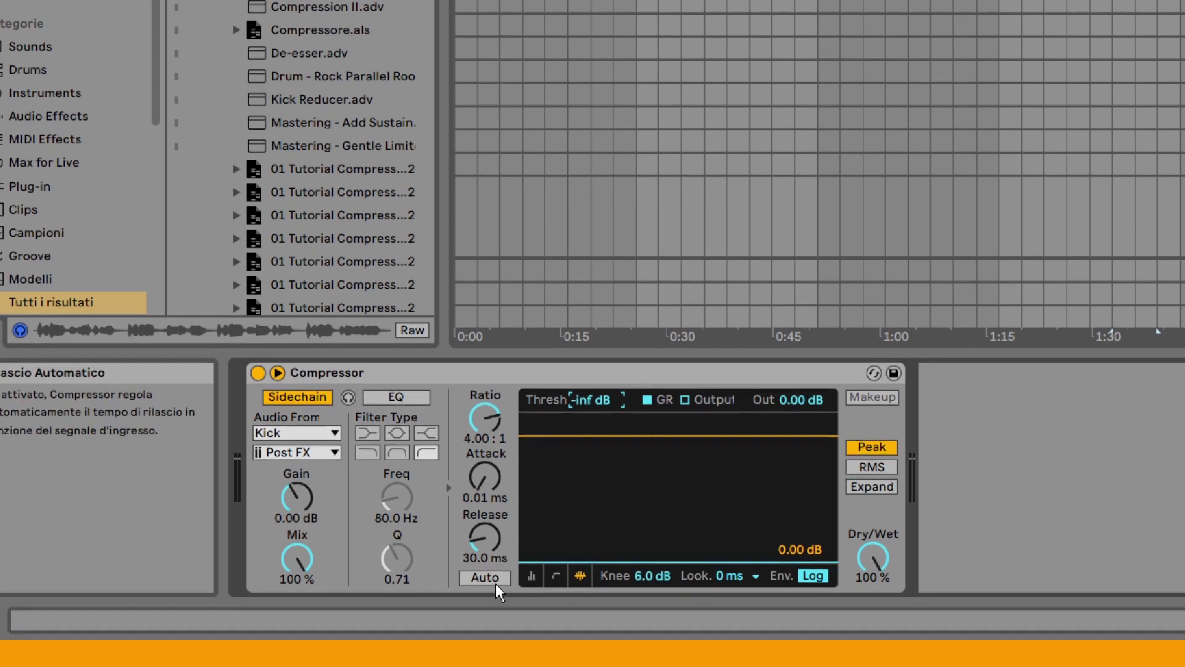
mouse_move(584, 409)
mouse_down()
mouse_move(583, 373)
mouse_move(595, 403)
mouse_up()
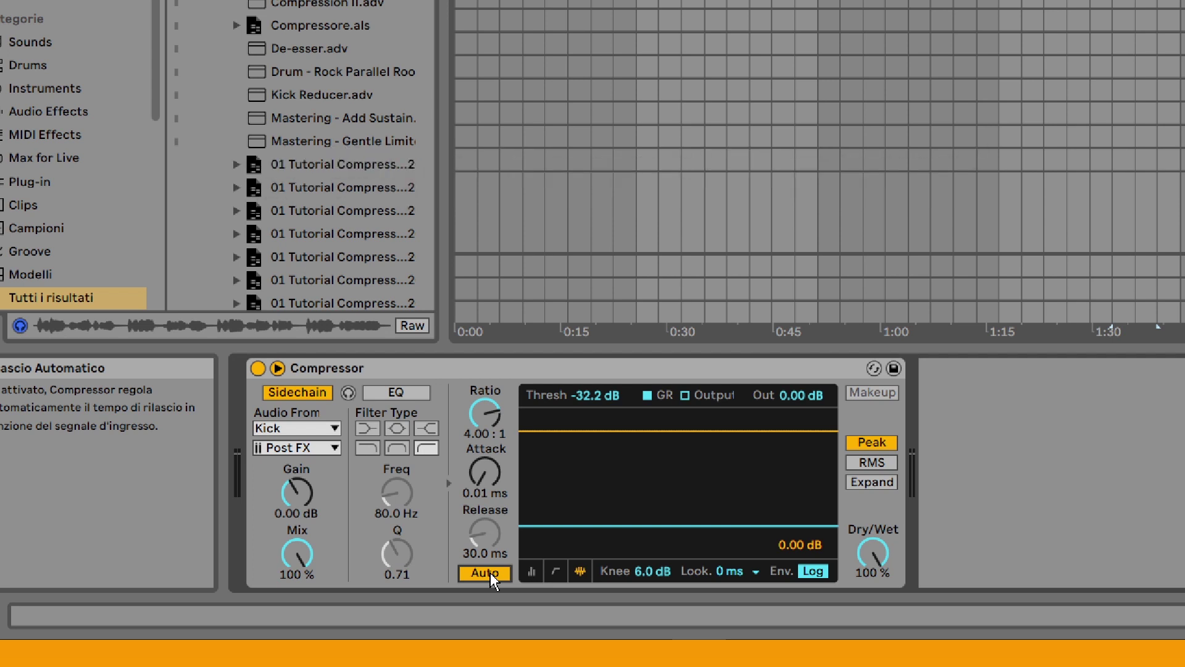
click(398, 390)
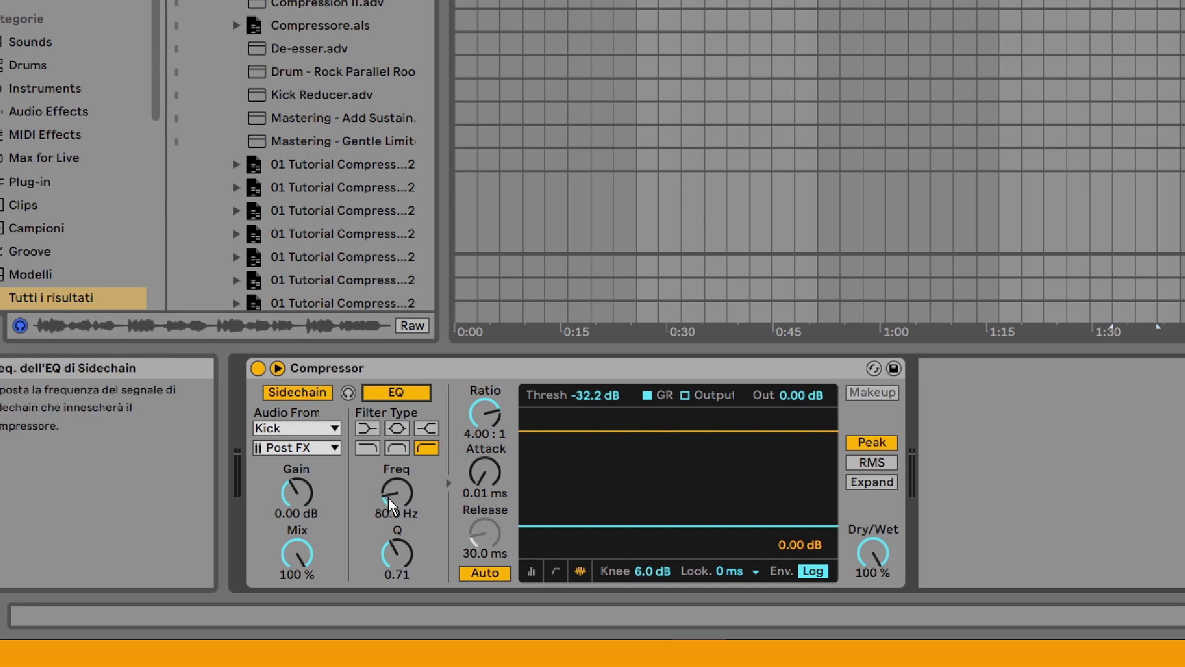
Step: Set the Compressor's sidechain EQ frequency to 2.74 kHz and duplicate the device on the Sidechain track
drag(392, 500, 392, 463)
drag(395, 517, 395, 526)
click(608, 369)
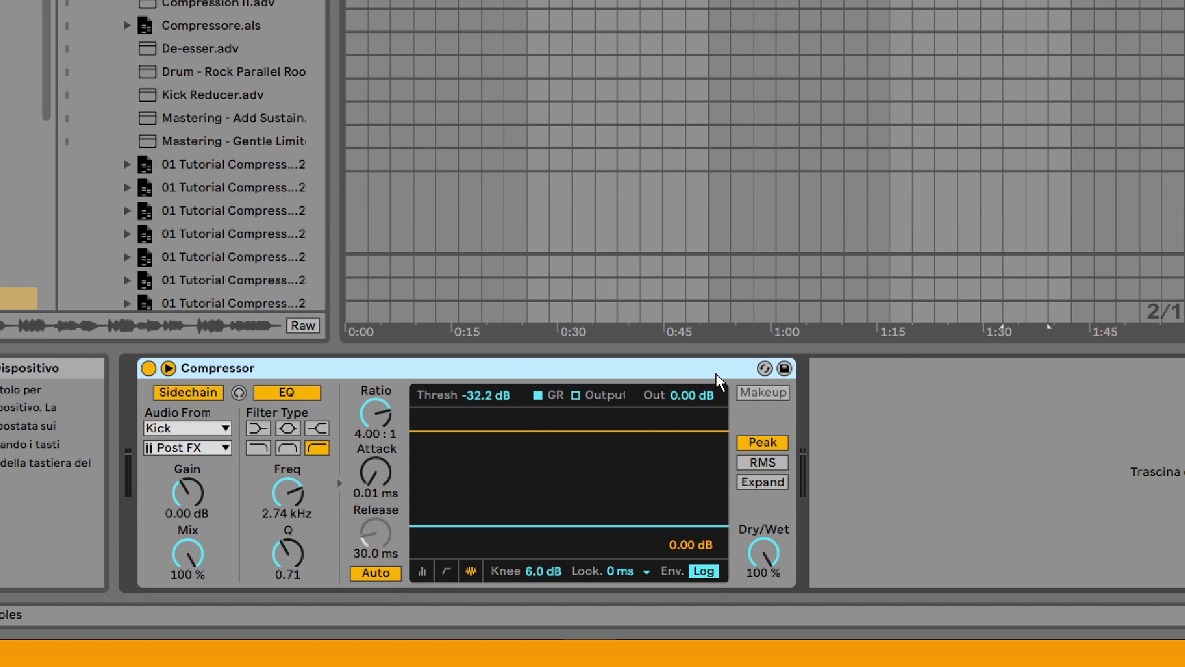
key(ctrl+d)
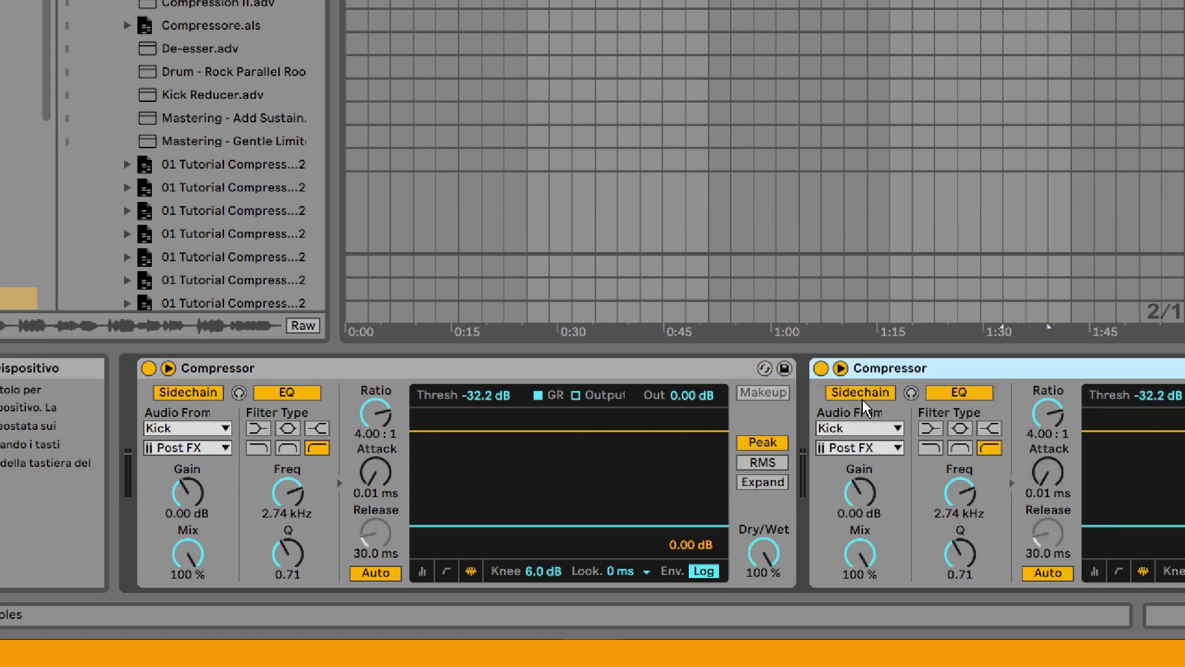
Step: Set the duplicated Compressor's sidechain source to Snare with a low-pass filter at 305 Hz, and adjust its threshold
click(859, 428)
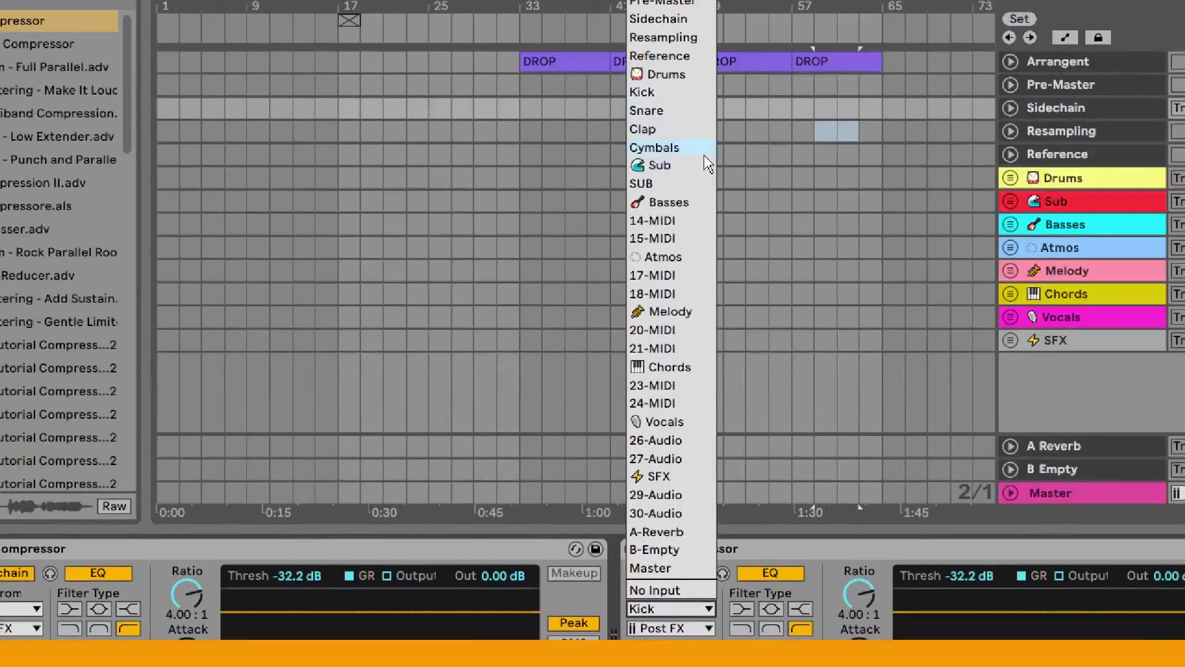
click(671, 112)
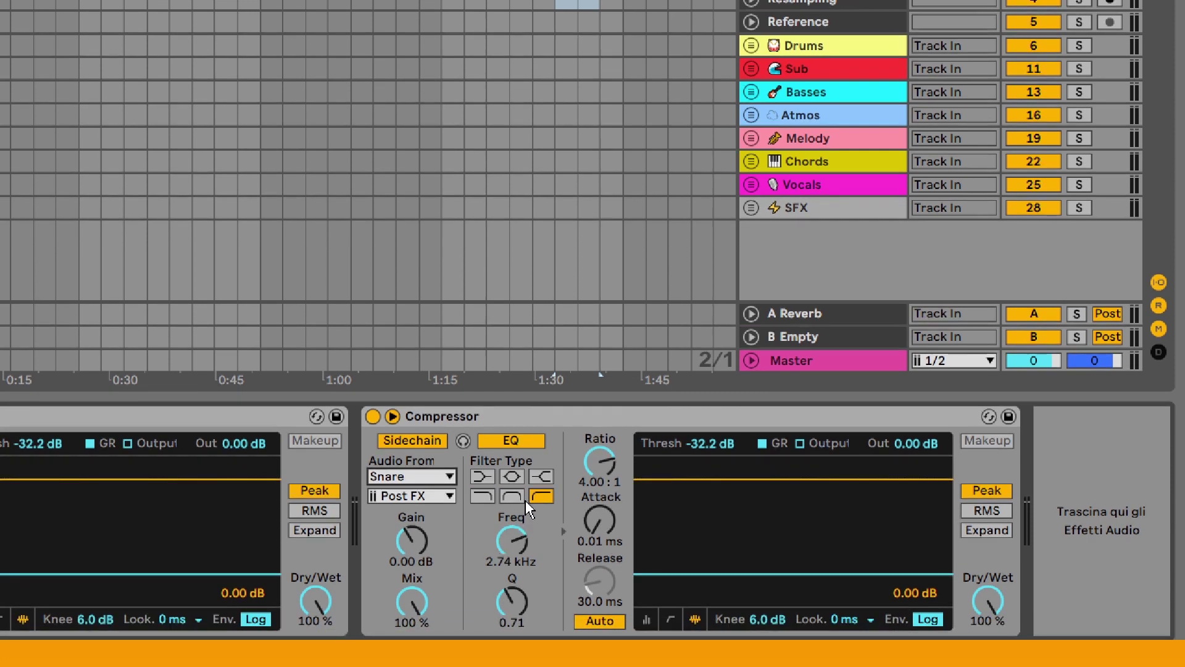
click(482, 496)
drag(502, 521, 502, 559)
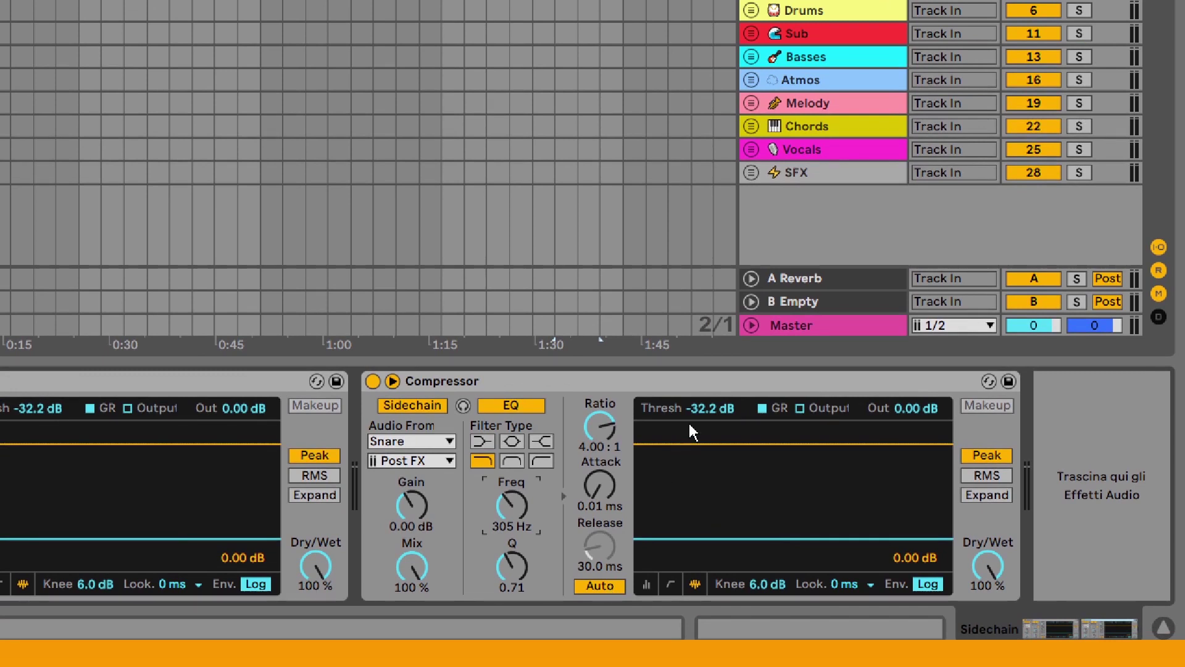
drag(706, 413, 705, 387)
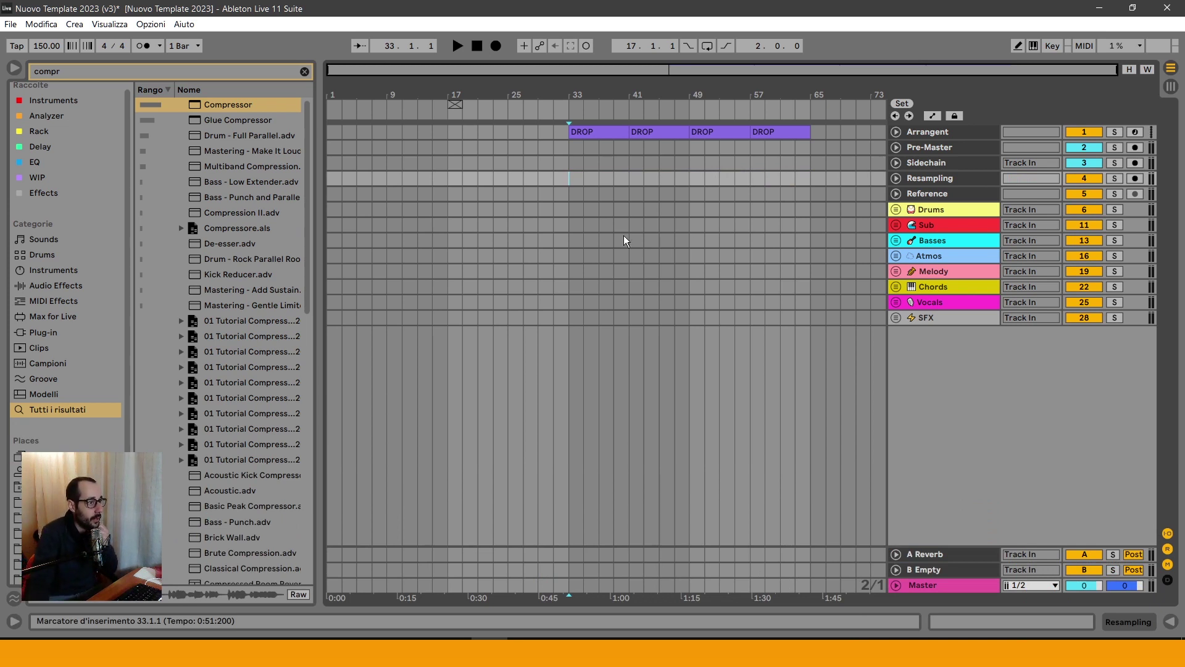
Step: Unfold the Drums group and insert an empty four-bar MIDI clip on the Kick track from bar 33 to 37
click(896, 210)
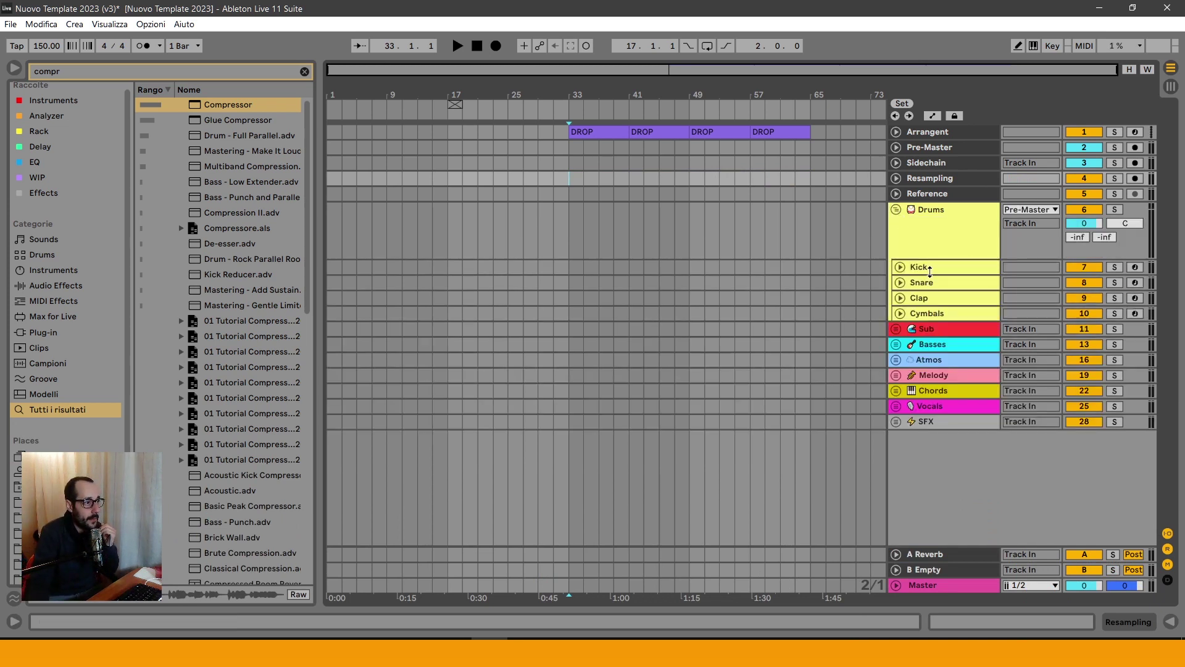
click(930, 270)
drag(572, 269, 620, 272)
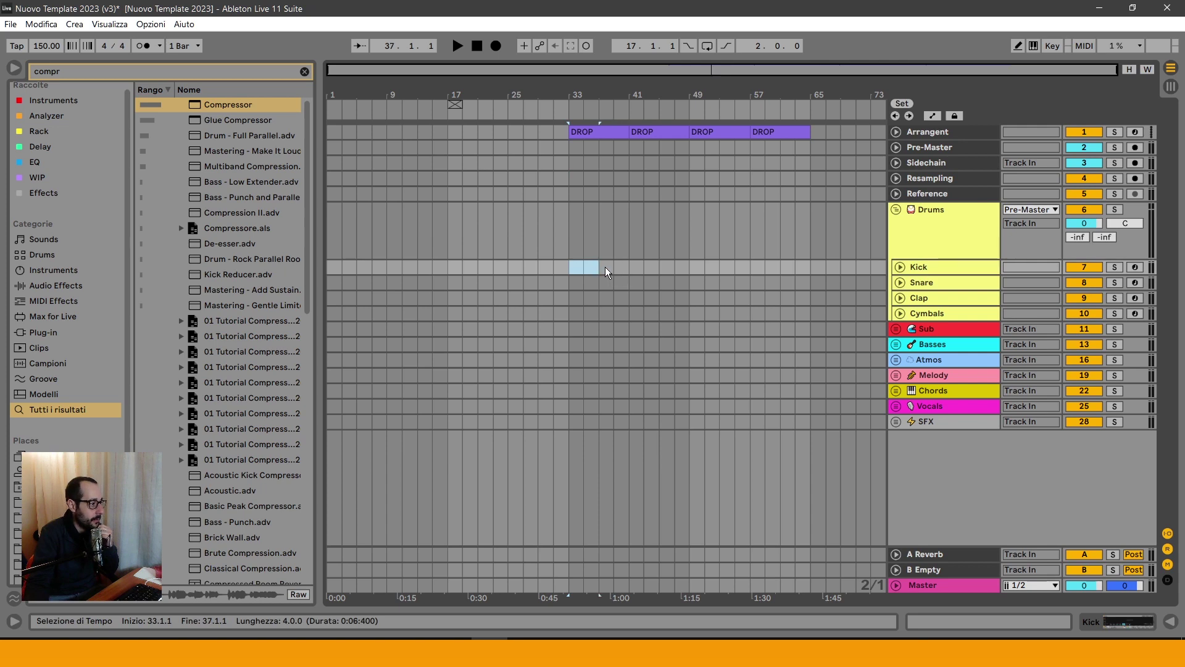
key(plus)
right_click(580, 268)
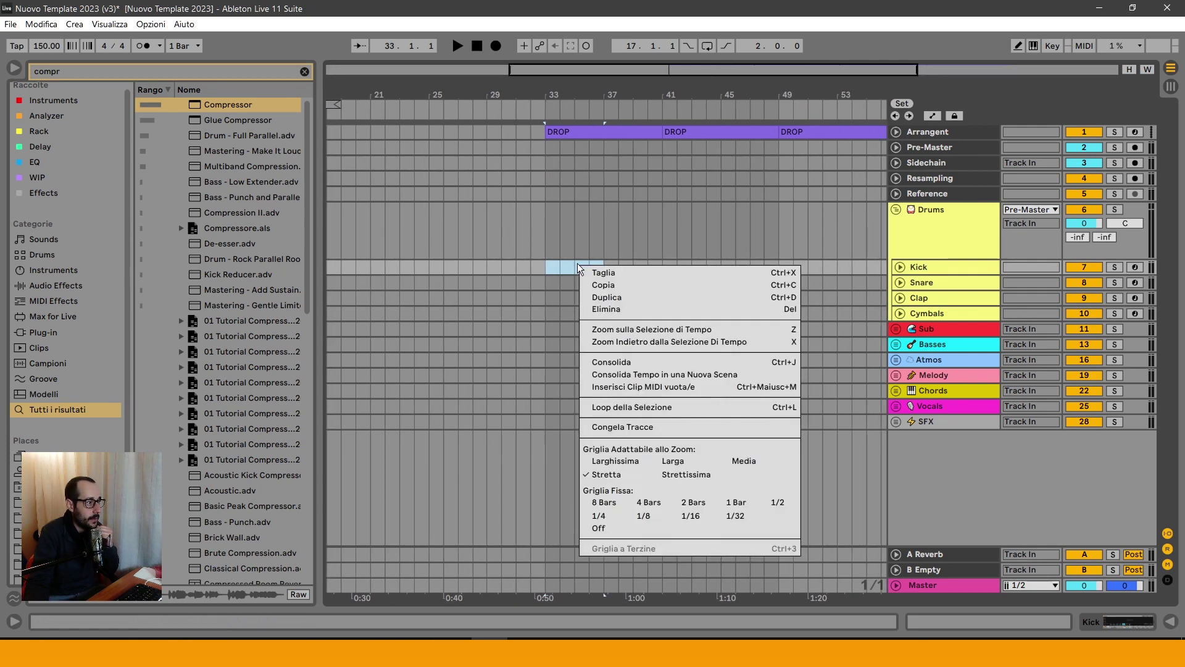
click(642, 386)
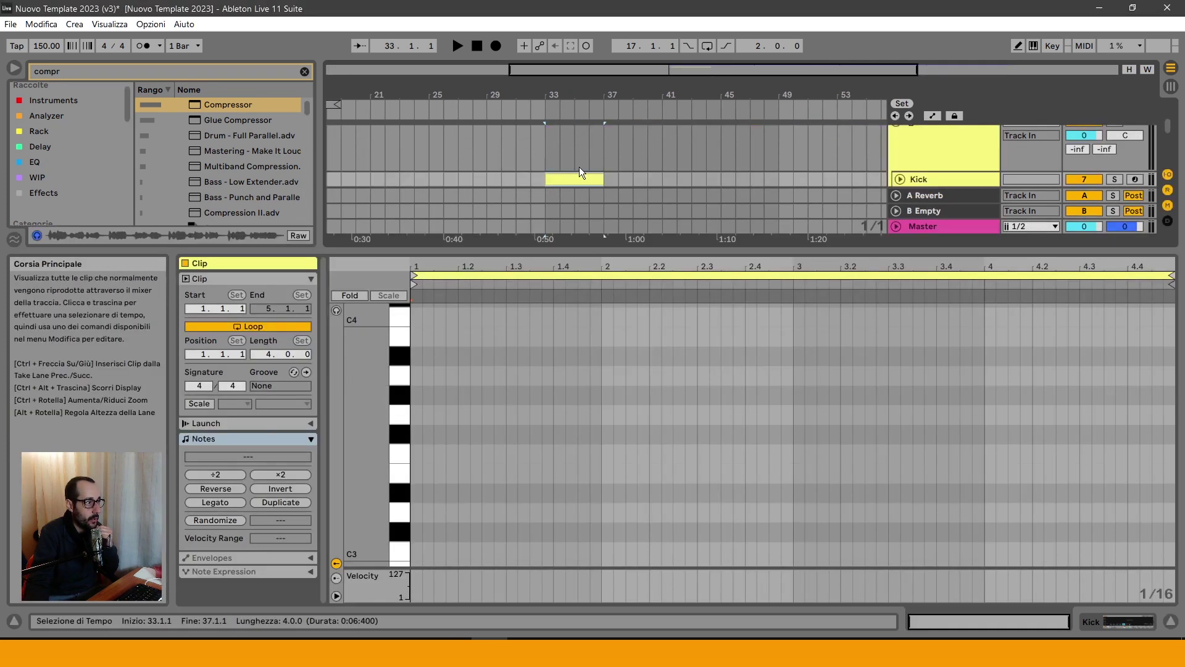
Step: Draw a one-beat C3 note on the first beat of the Kick clip and repeat it at the start of all four bars
scroll(378, 484, down, 3)
click(418, 447)
drag(418, 447, 457, 444)
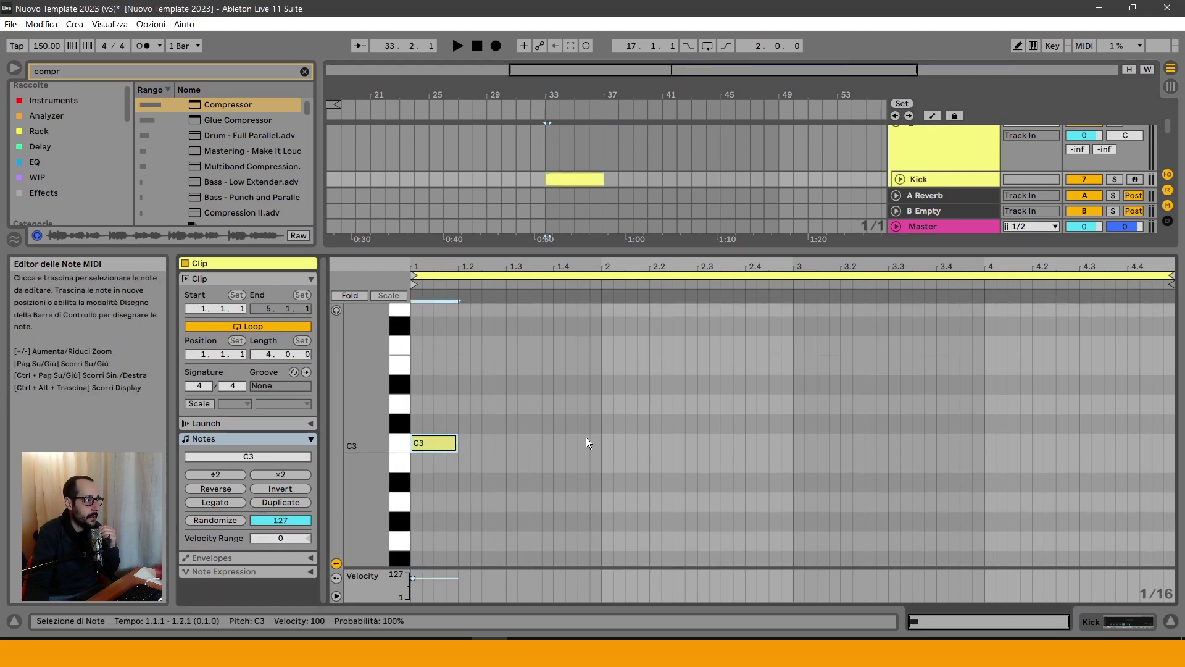
drag(597, 438, 404, 476)
key(ctrl+d)
key(ctrl+d)
key(ctrl+d)
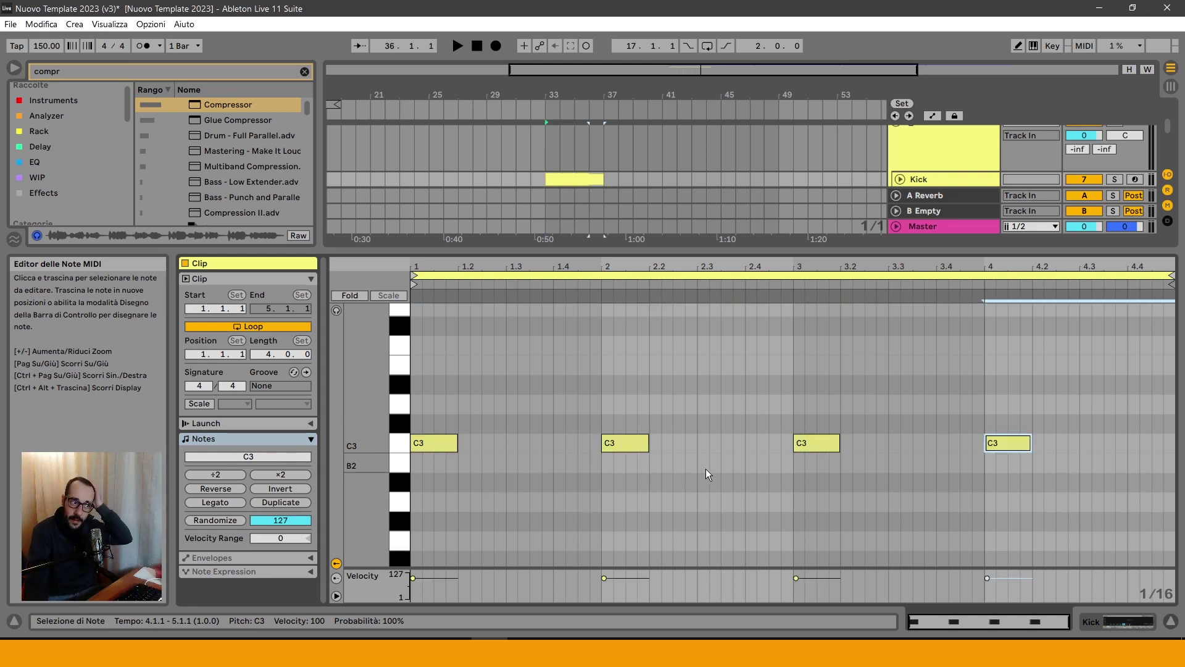
double_click(558, 453)
key(Delete)
key(ctrl+alt+l)
Step: Copy the Kick clip to the Snare track and shift its C3 notes to the third beat of each bar
drag(583, 95, 579, 121)
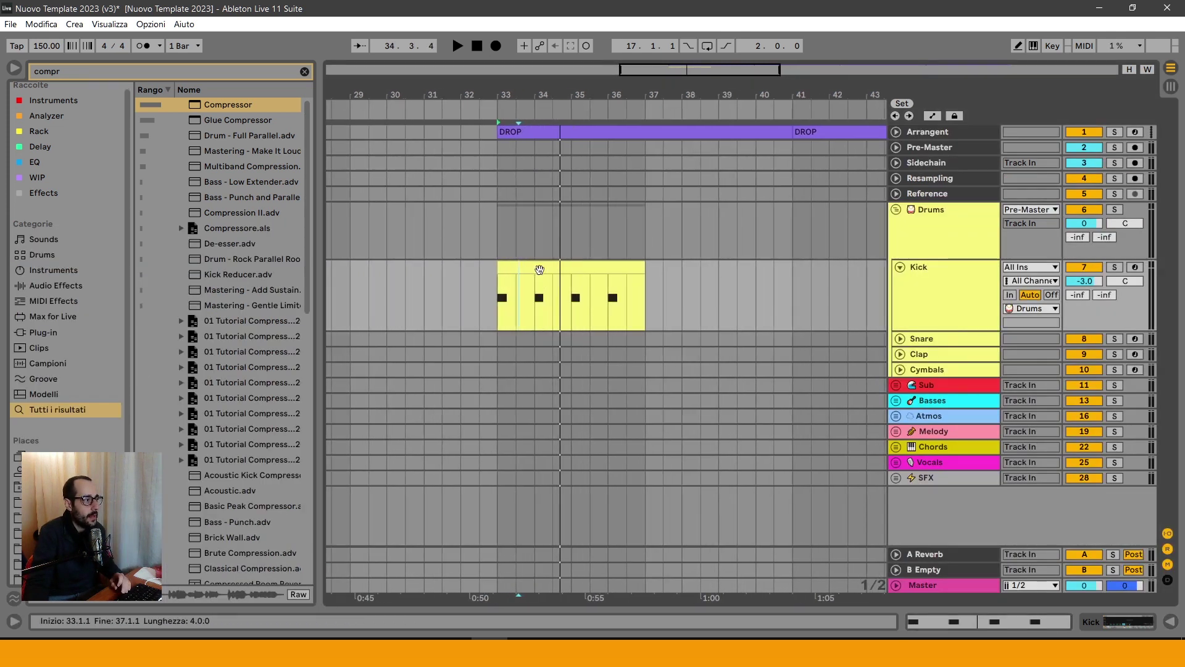
click(541, 268)
double_click(562, 283)
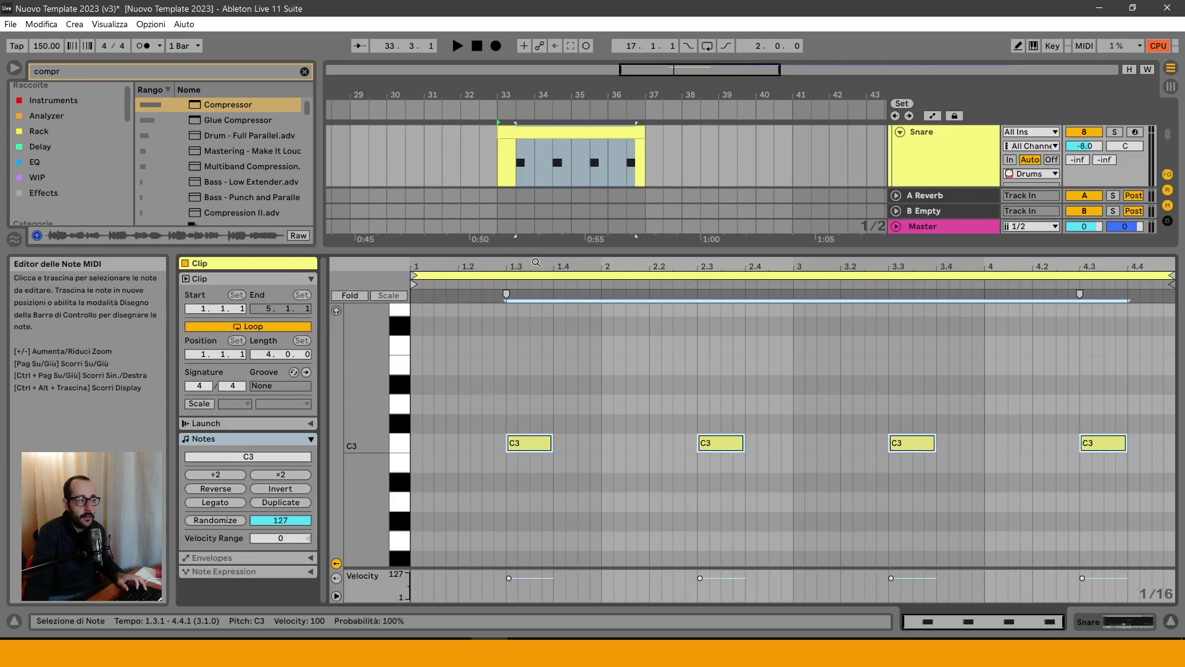
key(ctrl+alt+l)
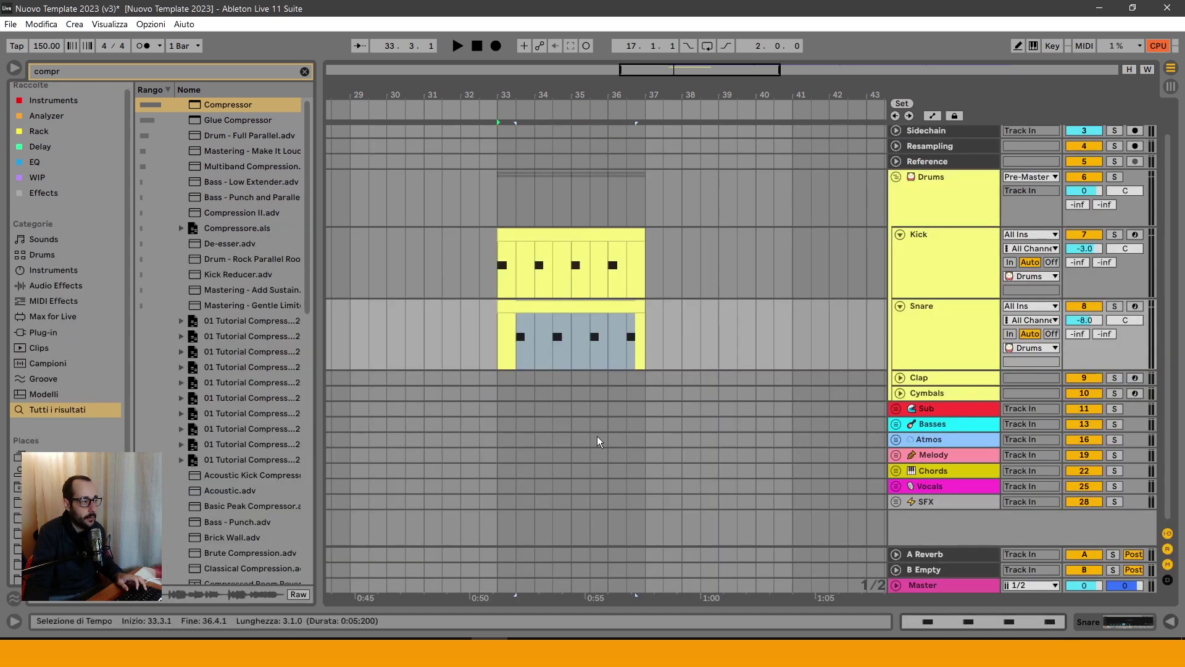
Step: Copy the Snare clip to the Clap track at bar 33
click(974, 344)
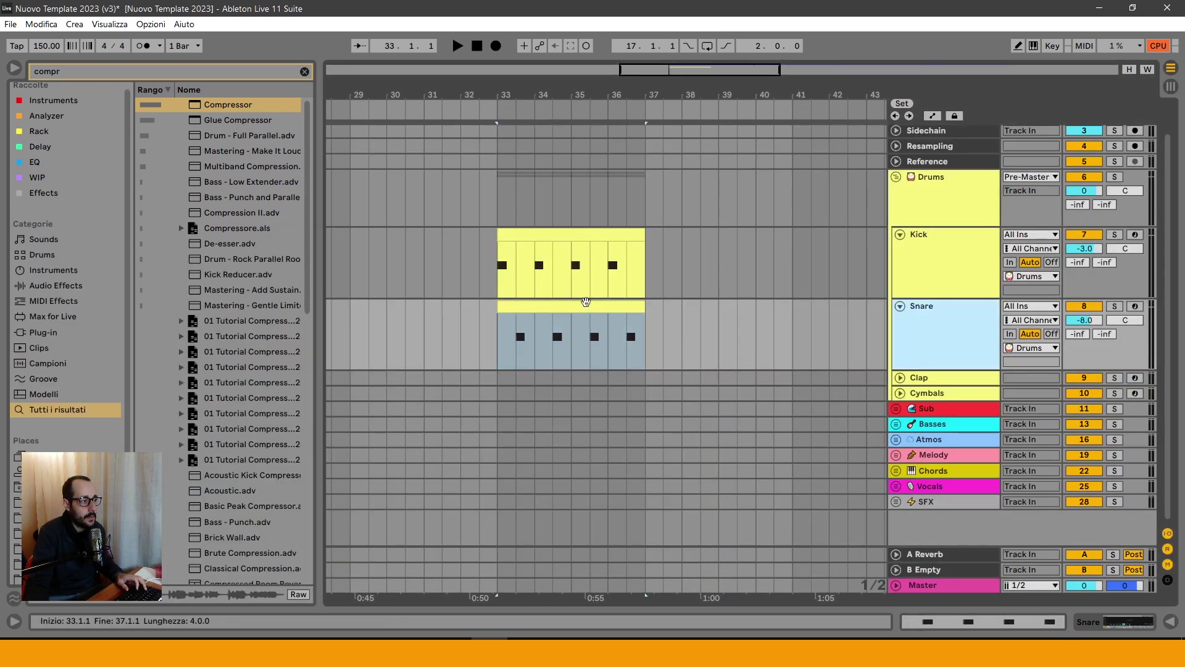
click(900, 377)
drag(577, 308, 585, 375)
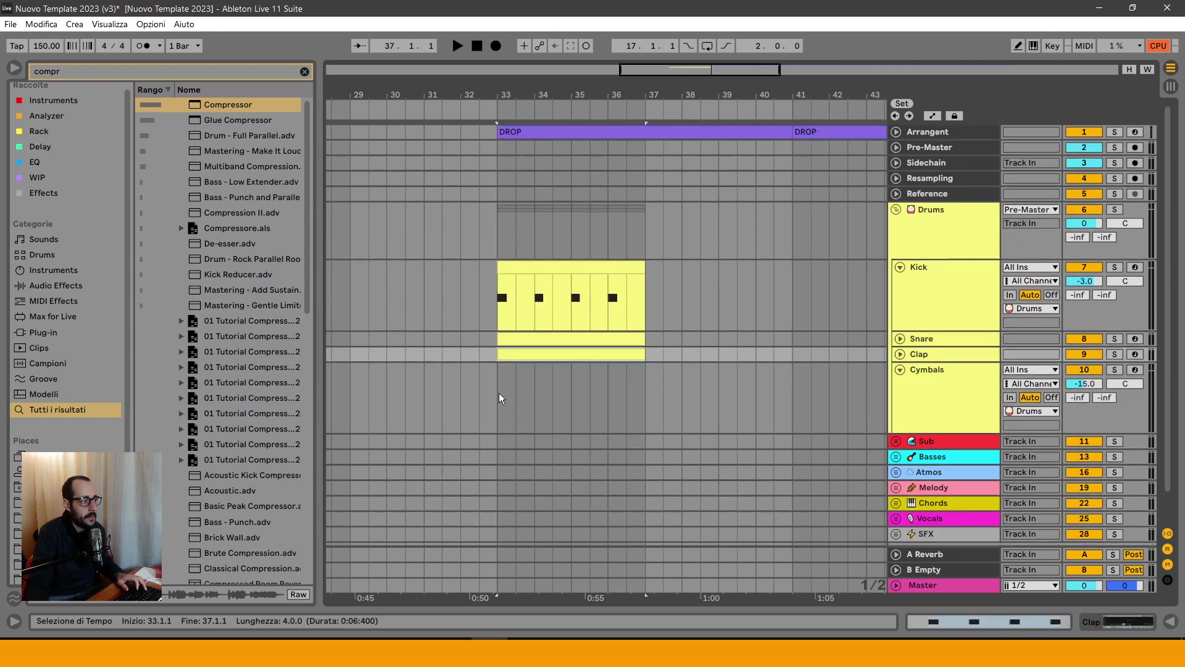
Step: Insert a four-bar MIDI clip on the Cymbals track from bar 33 to 37
drag(500, 398, 644, 392)
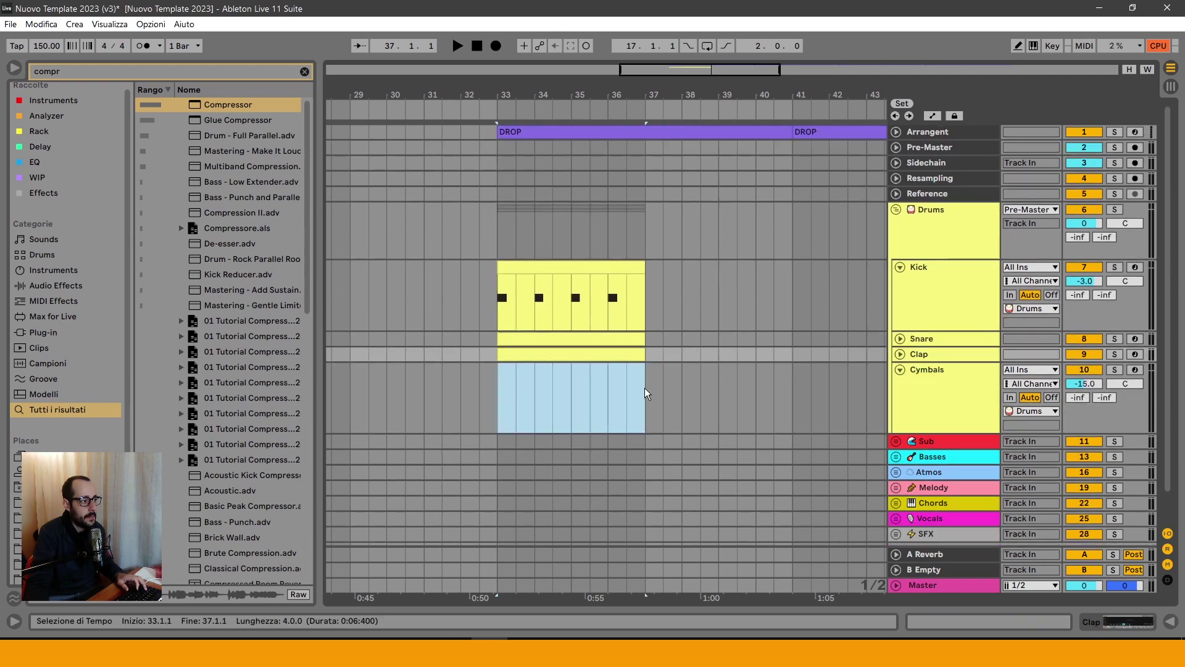
right_click(642, 393)
click(559, 226)
key(ctrl+alt+l)
Step: Extend the Kick, Snare, Clap and Cymbals clips across bars 17 to 113 and deactivate them
click(518, 371)
click(582, 337)
drag(588, 267, 959, 250)
key(0)
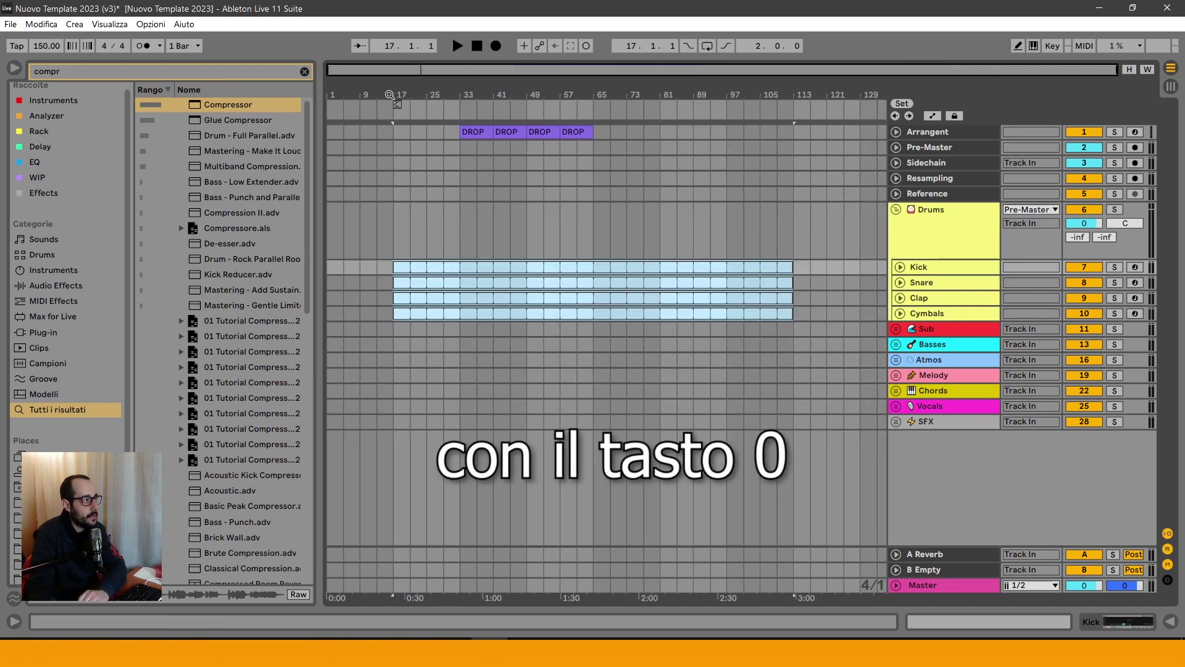
Step: Examine the notes of the deactivated Kick clip and the overall extent of the drum clips
drag(394, 96, 407, 218)
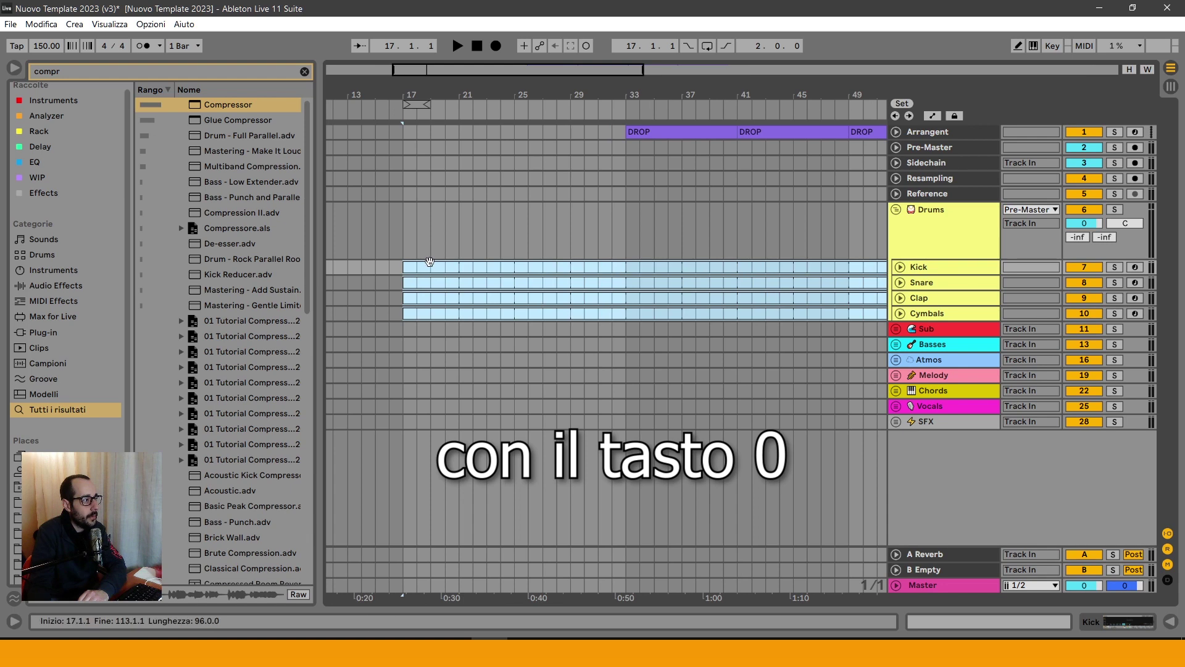
double_click(426, 267)
drag(432, 406, 987, 469)
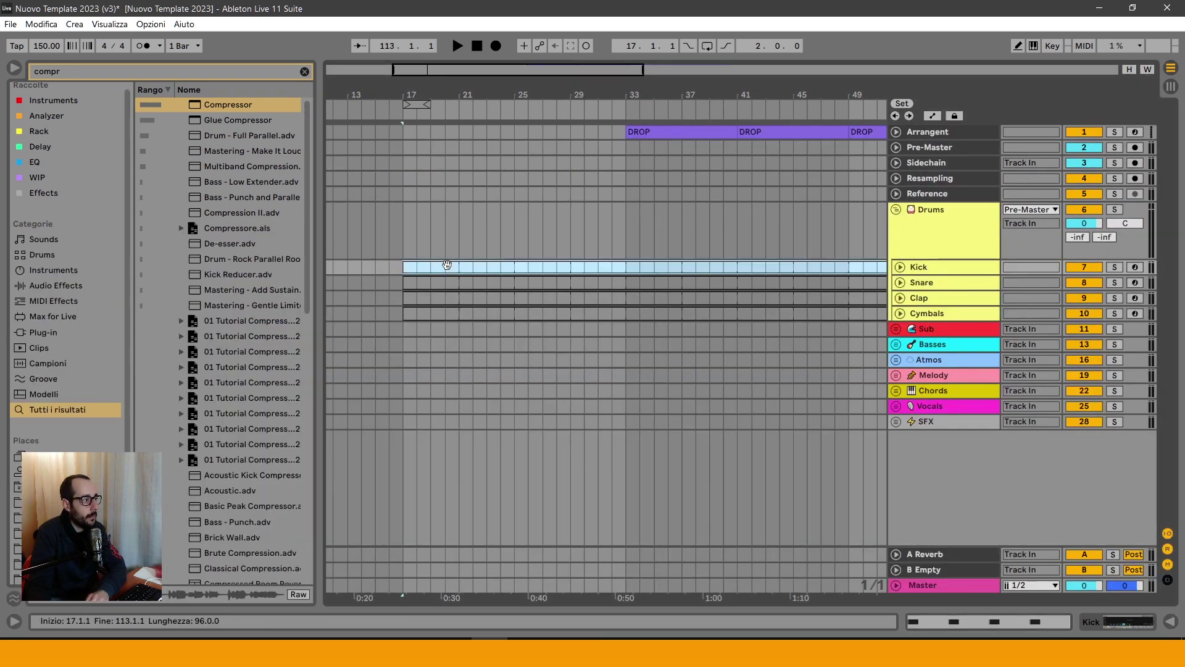
click(384, 272)
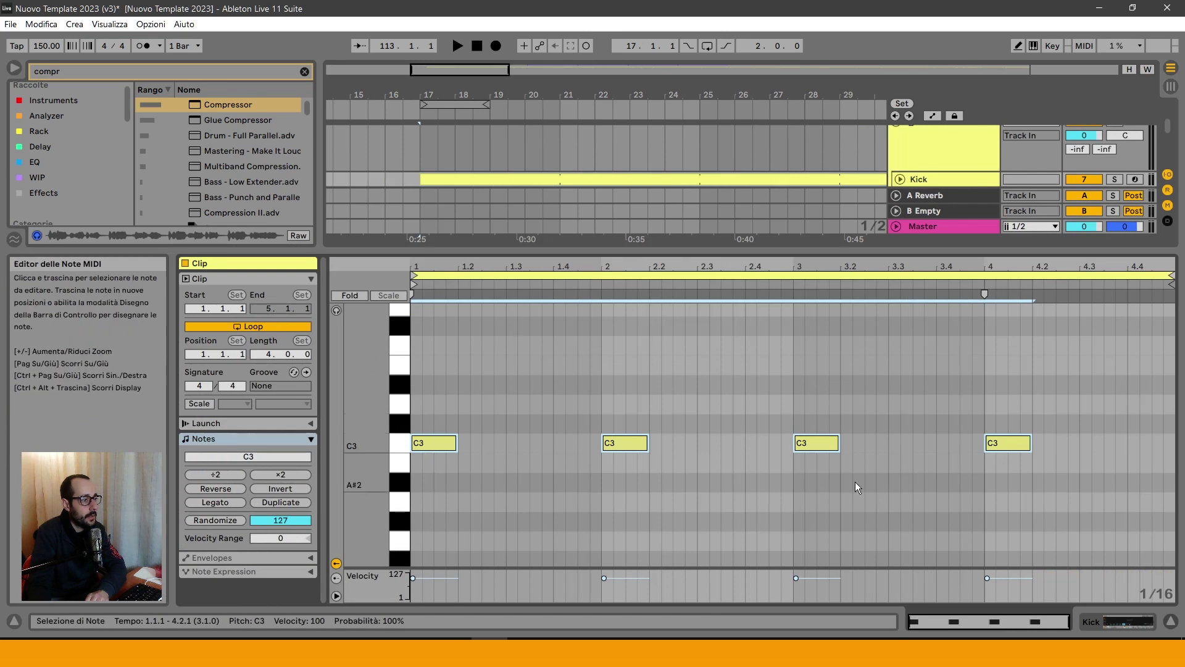
click(1172, 621)
click(548, 267)
drag(559, 107, 458, 69)
drag(705, 106, 694, 73)
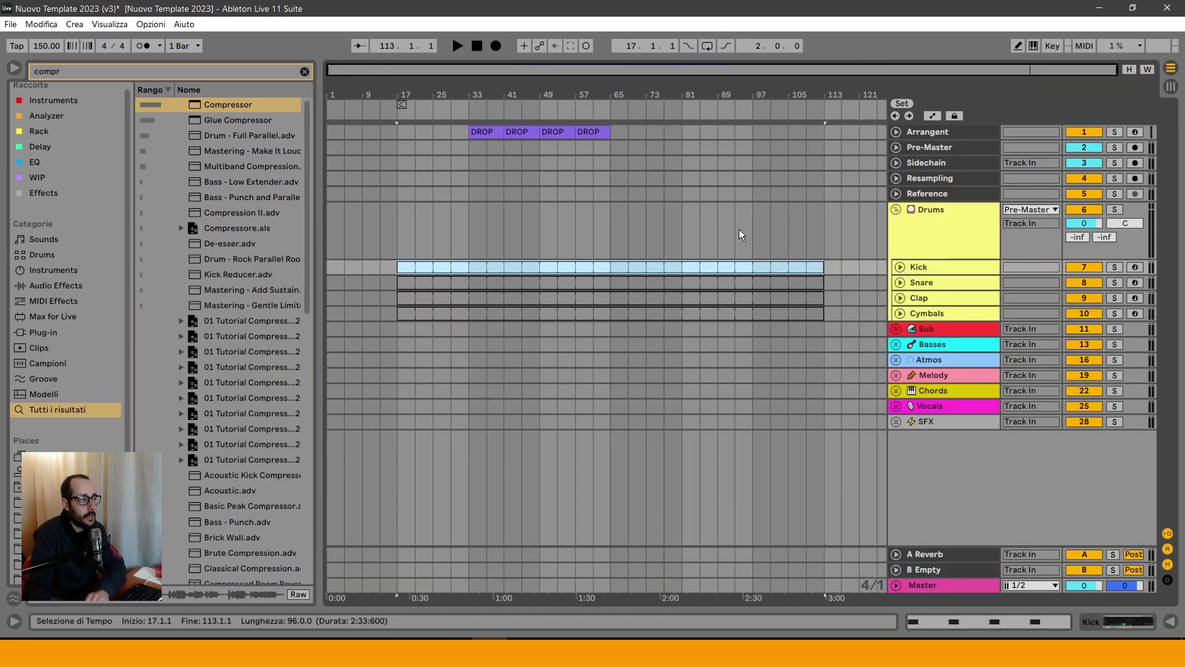
Step: Split the Kick, Snare, Clap and Cymbals clips at bars 33 and 41
drag(825, 329, 461, 262)
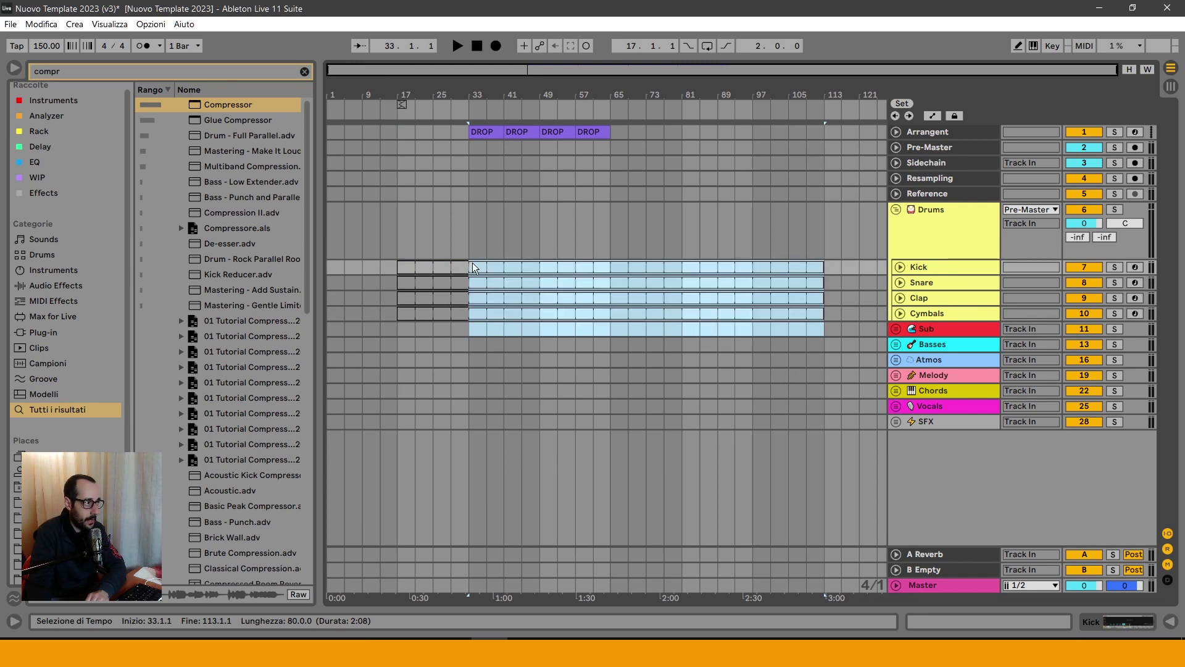
click(469, 339)
drag(470, 339, 512, 269)
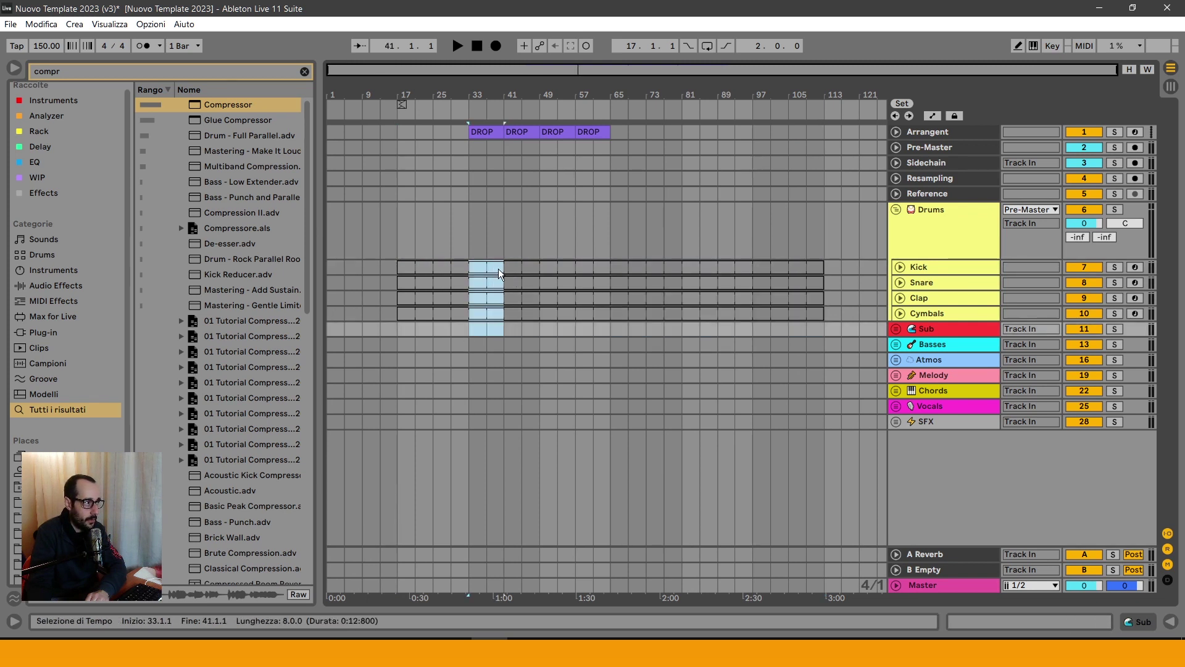
key(z)
drag(397, 344, 516, 267)
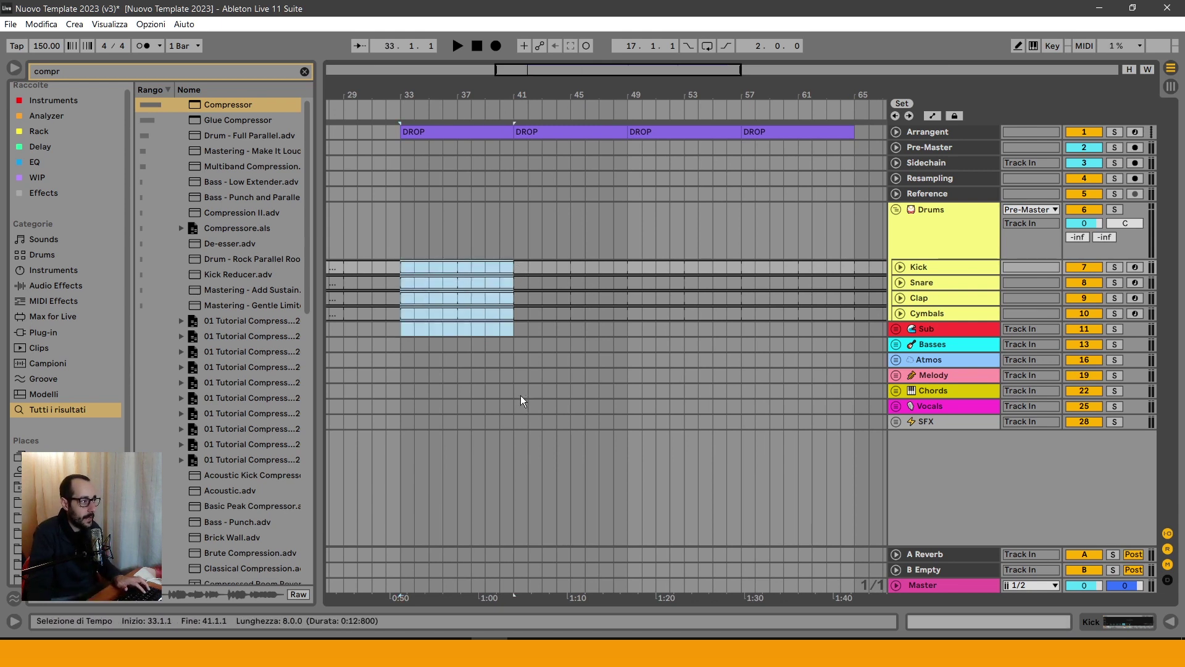
click(463, 346)
click(457, 266)
click(454, 282)
click(453, 298)
click(452, 315)
Step: Reactivate the separated Kick, Snare, Clap and Cymbals clips between bars 33 and 41
click(445, 266)
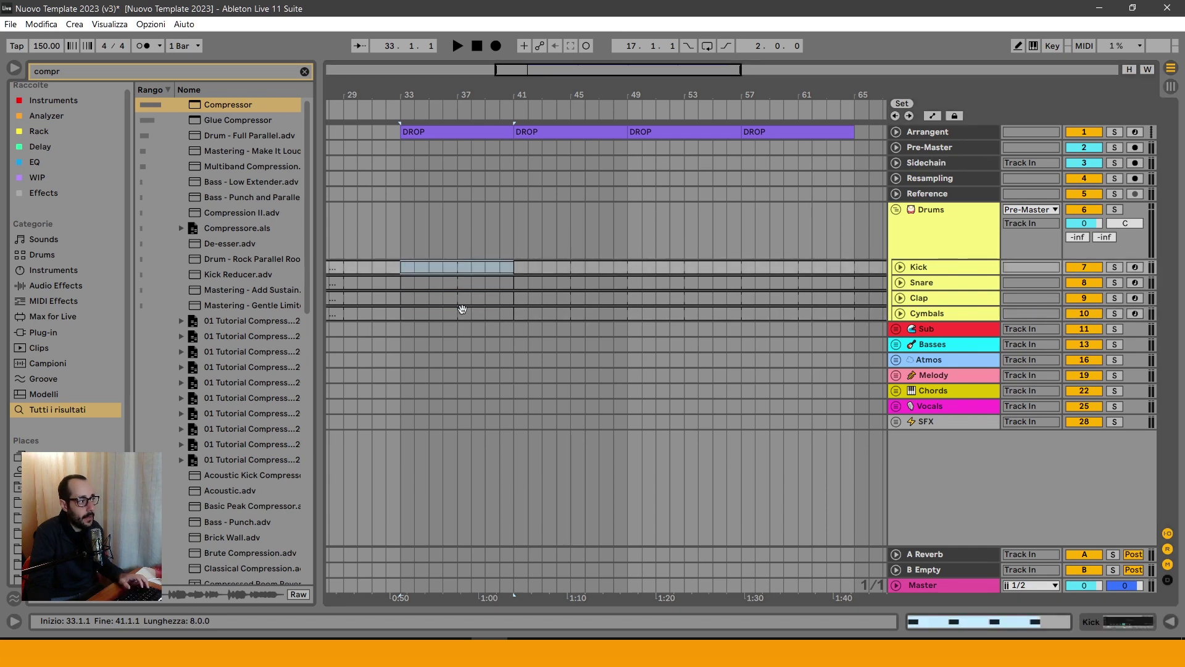
shift+click(474, 314)
key(ctrl+shift+m)
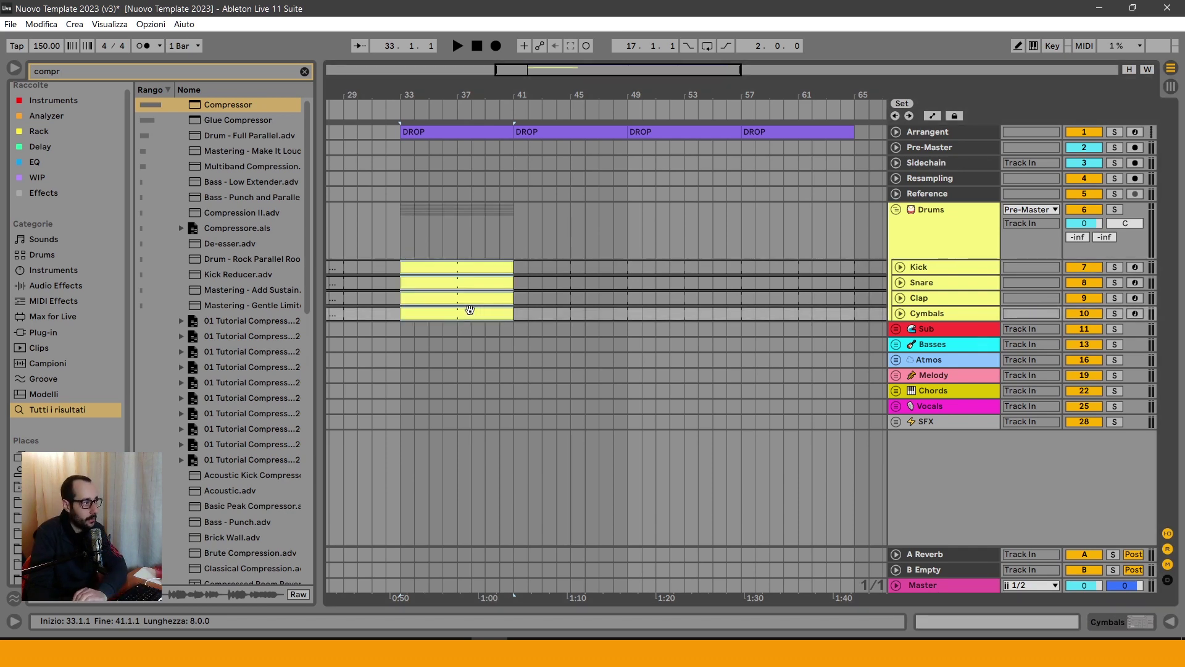
double_click(470, 267)
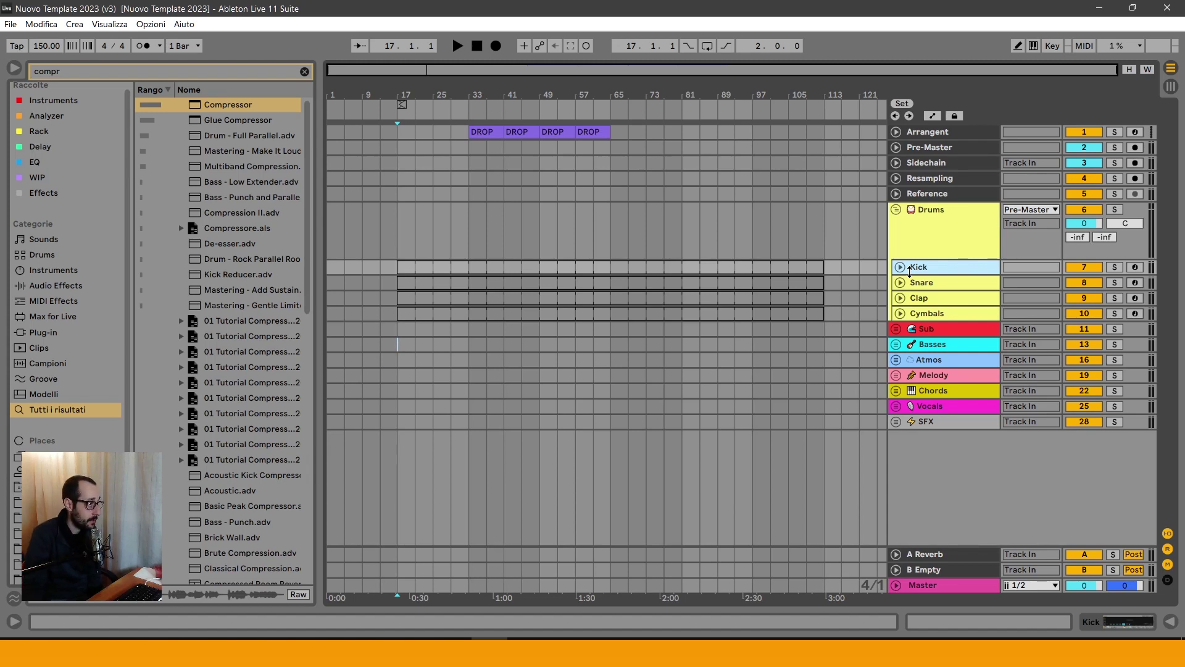
Step: Move the four DROP clips on the Arrangent track so they start at bar 65
click(487, 132)
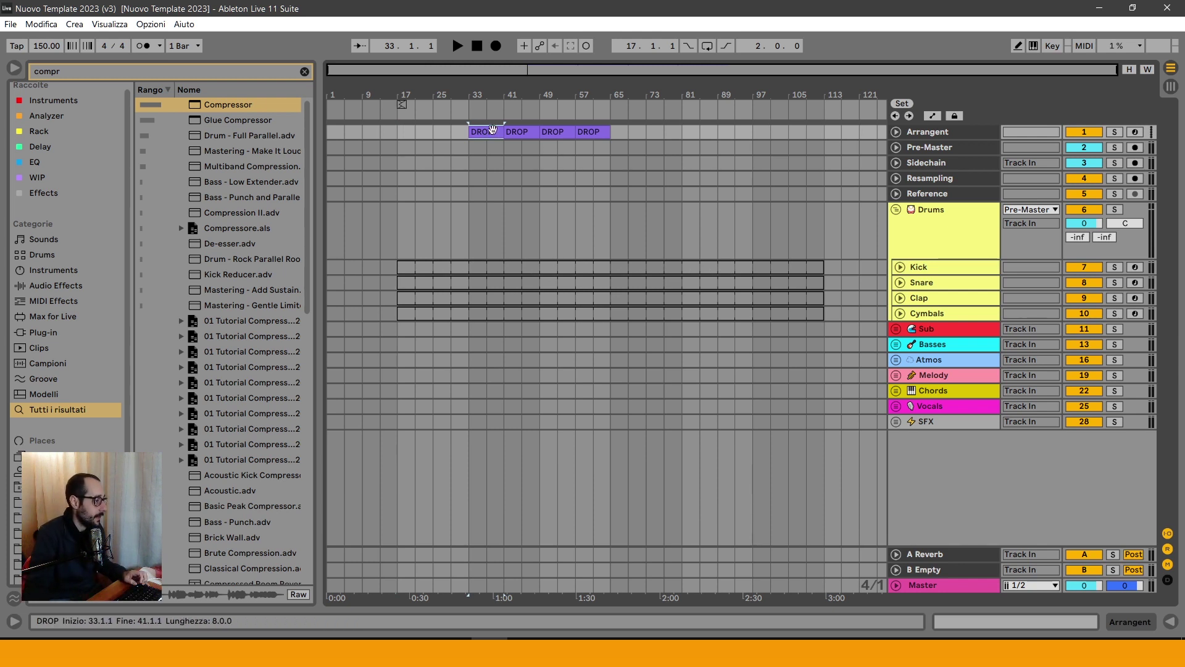
shift+click(583, 130)
shift+click(609, 159)
shift+click(609, 129)
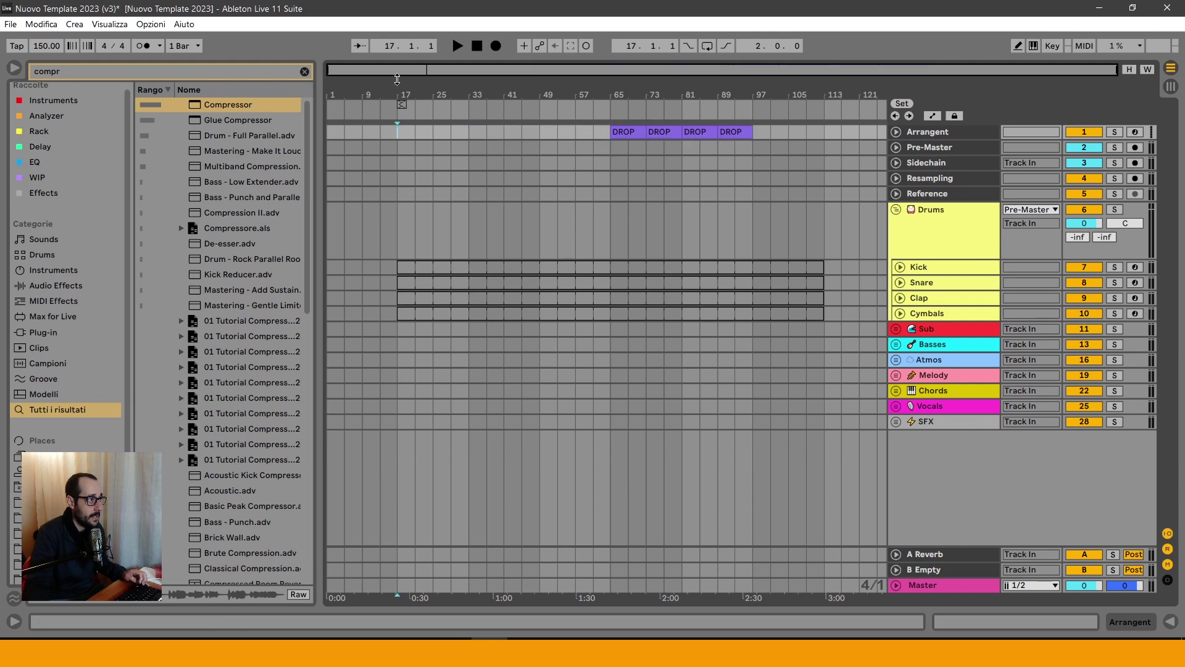
Step: Add a locator at bar 17 and rename it Intro
drag(397, 79, 872, 111)
click(906, 106)
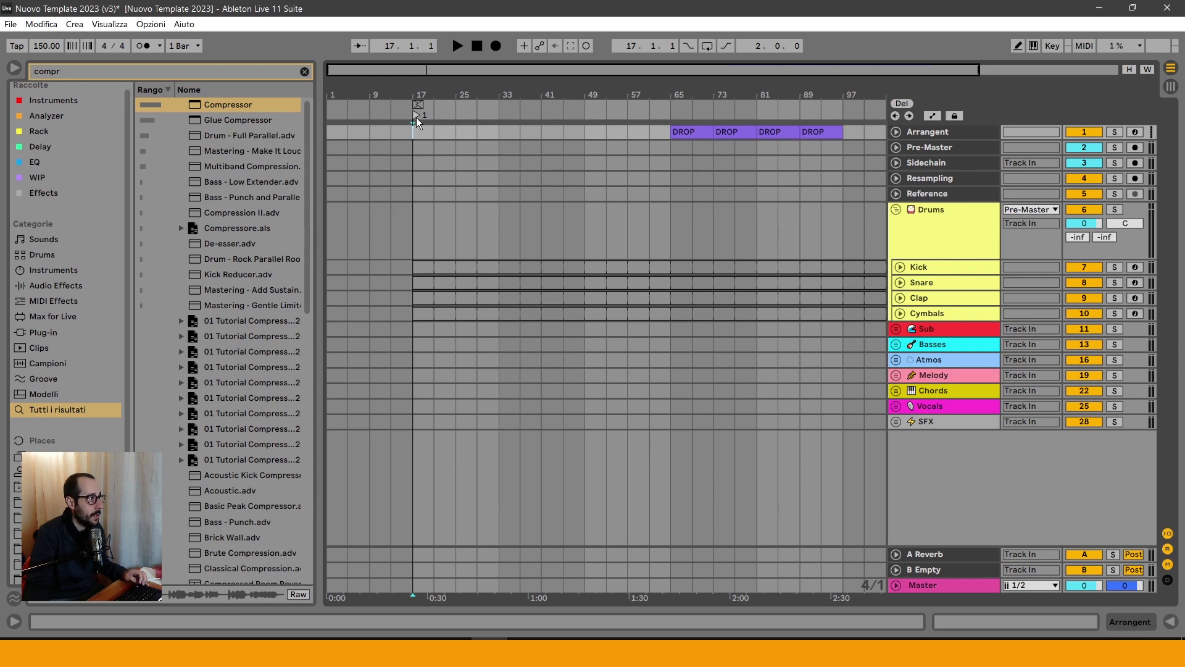
right_click(417, 115)
click(444, 133)
text(Intro)
key(Return)
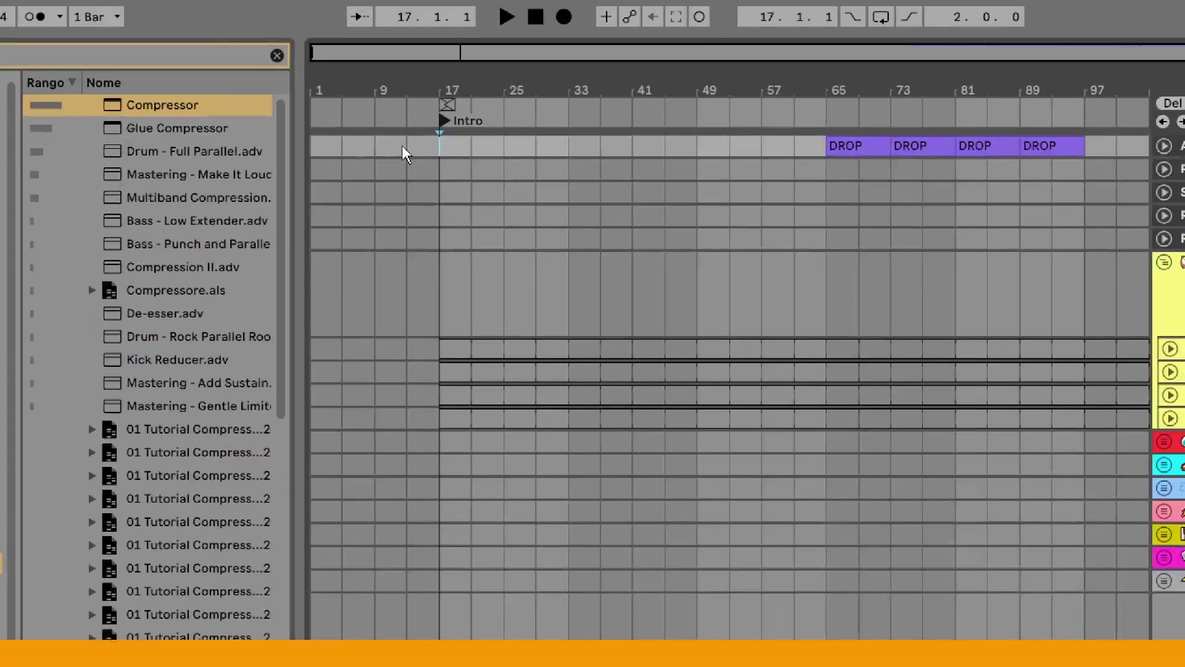
Step: Hide the browser and highlight the empty bars before bar 17 on the upper tracks
key(ctrl+alt+b)
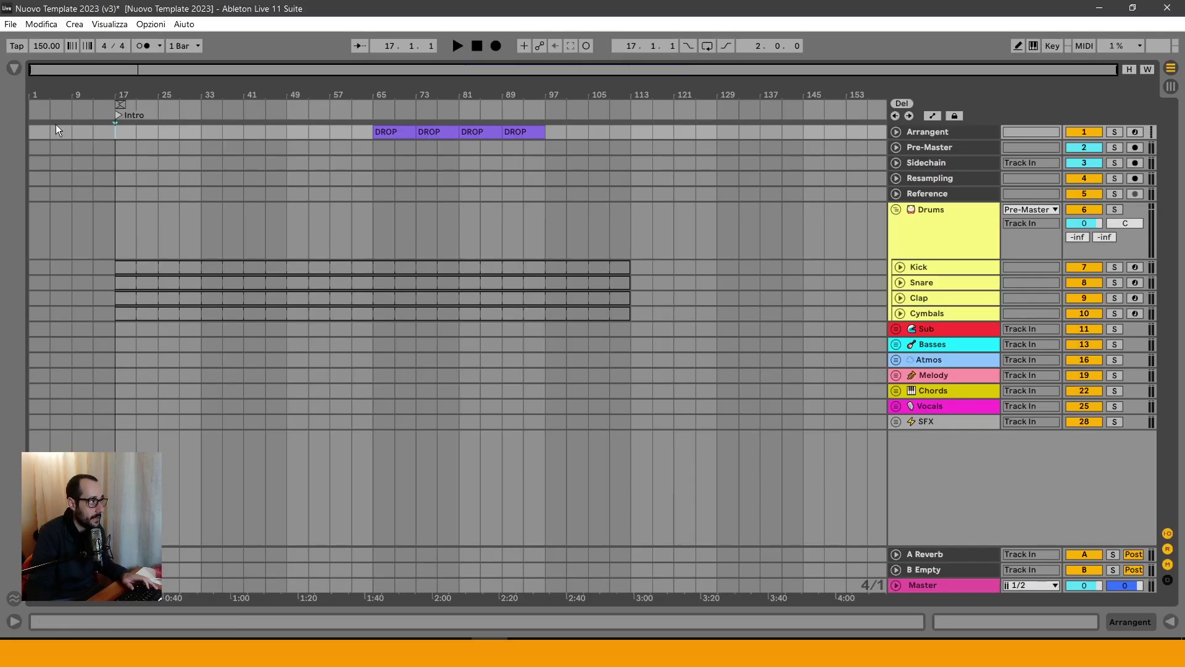
shift+click(31, 133)
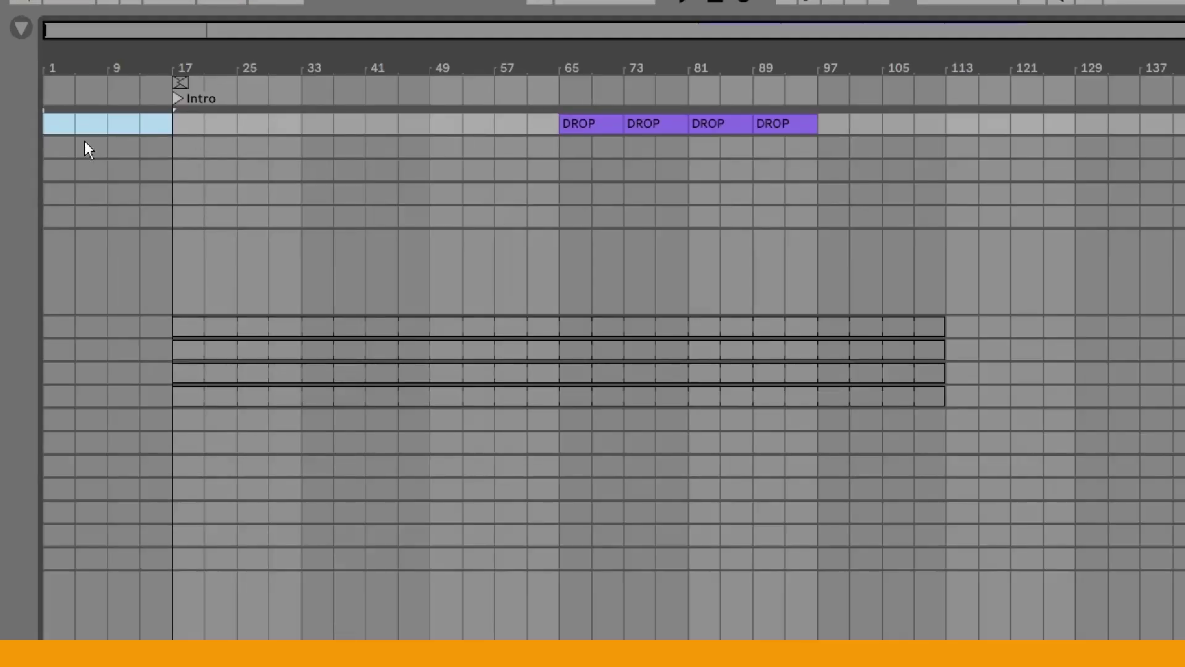
mouse_move(129, 131)
mouse_down()
mouse_move(202, 216)
mouse_move(165, 245)
mouse_move(150, 208)
mouse_move(176, 195)
mouse_move(175, 219)
mouse_up()
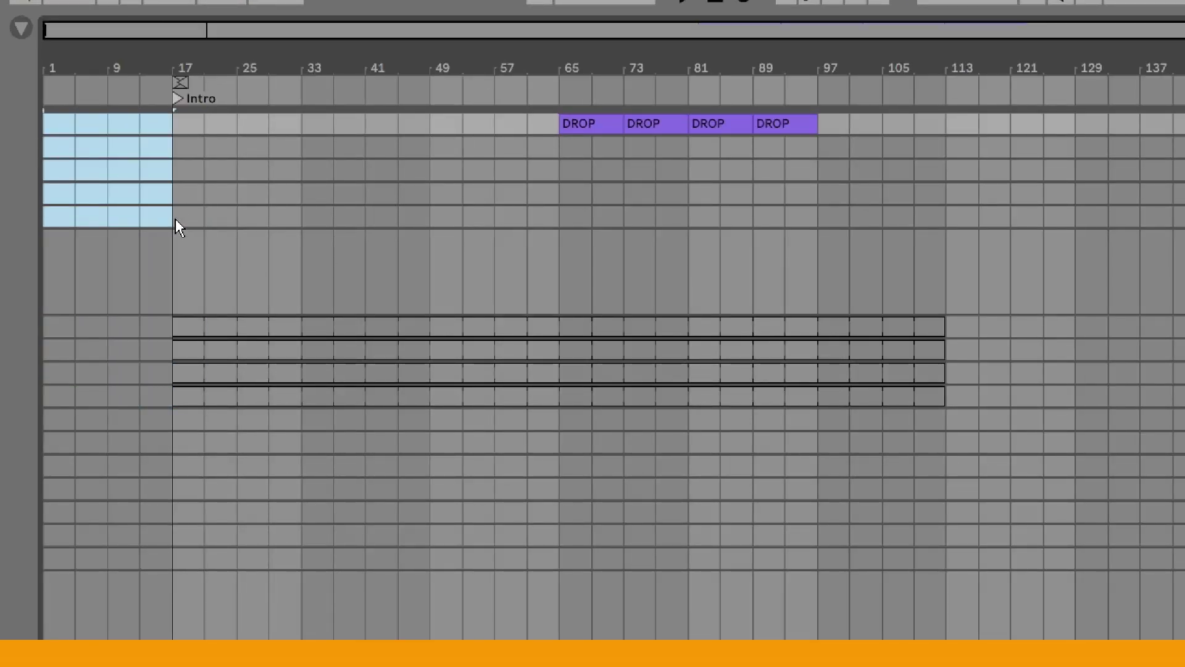
click(75, 326)
click(176, 127)
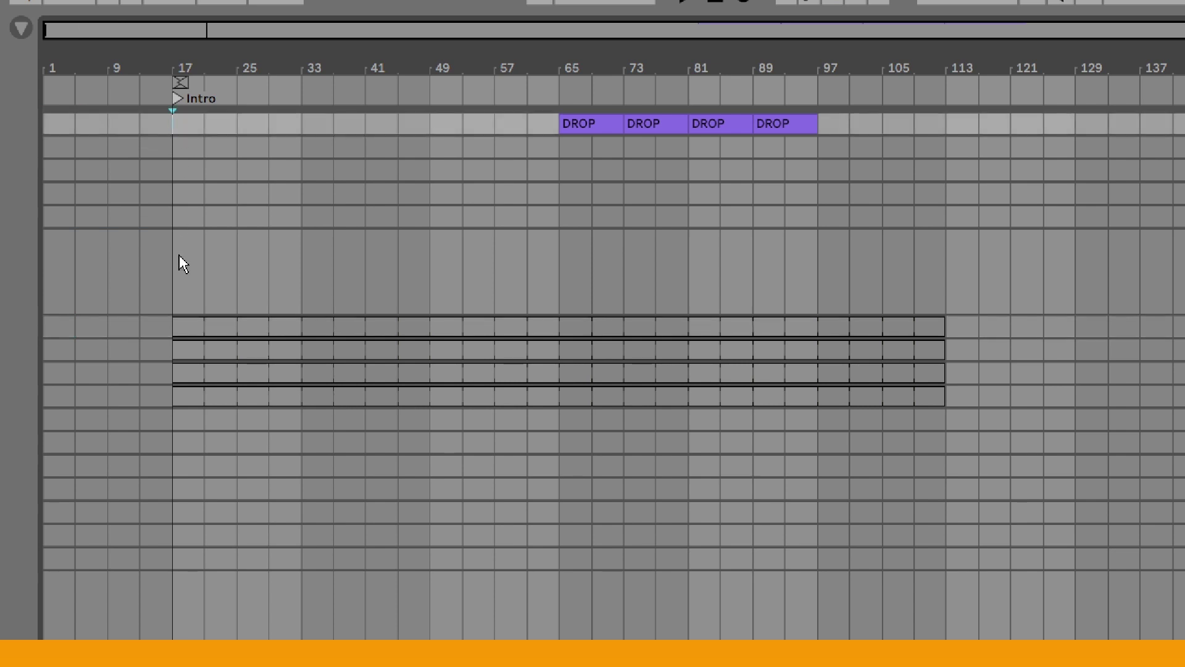
drag(153, 246, 52, 185)
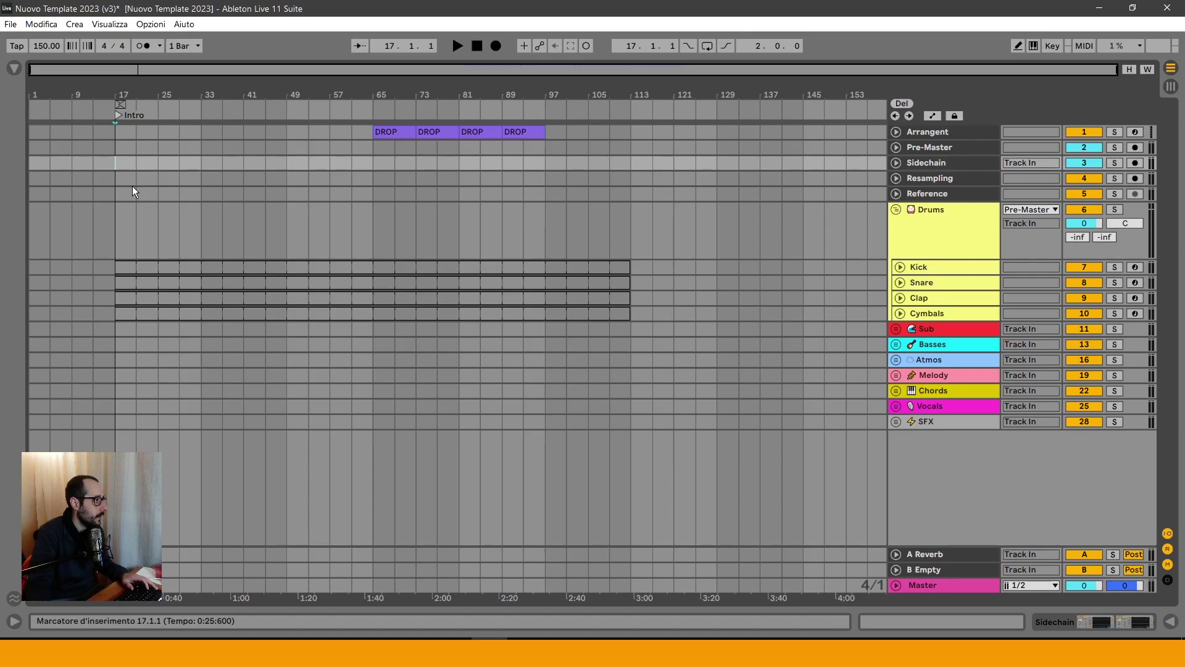
drag(99, 159, 115, 161)
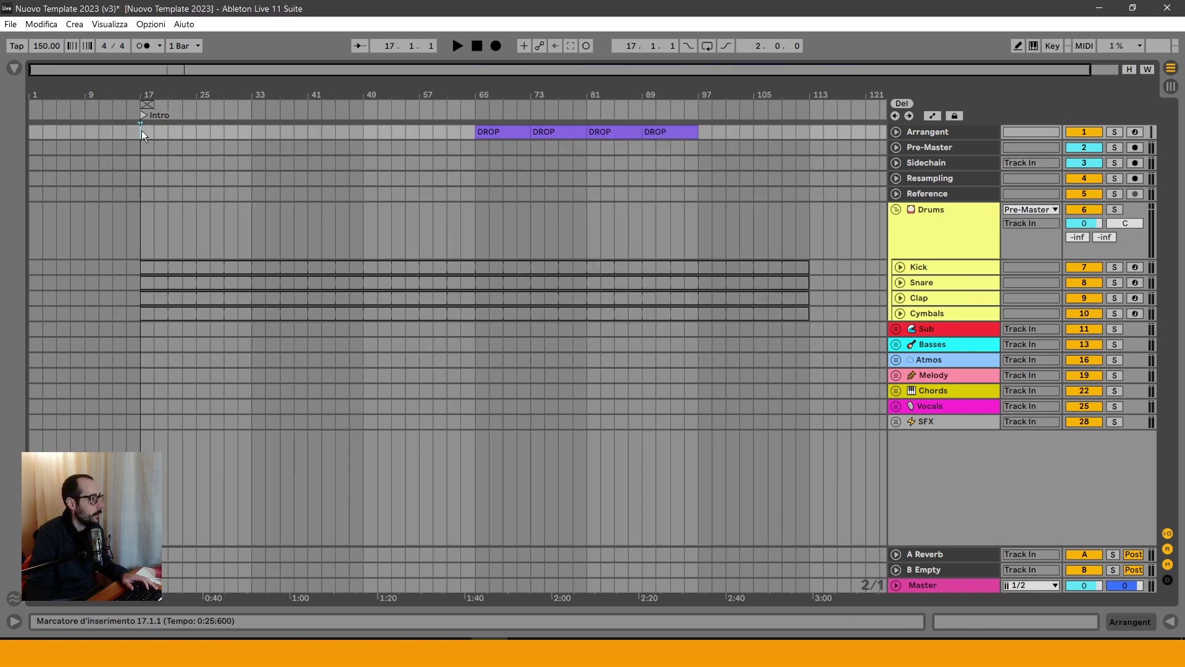
Step: Add a locator at bar 49 and move the four DROP clips on the Arrangent track to start there
drag(141, 131, 371, 132)
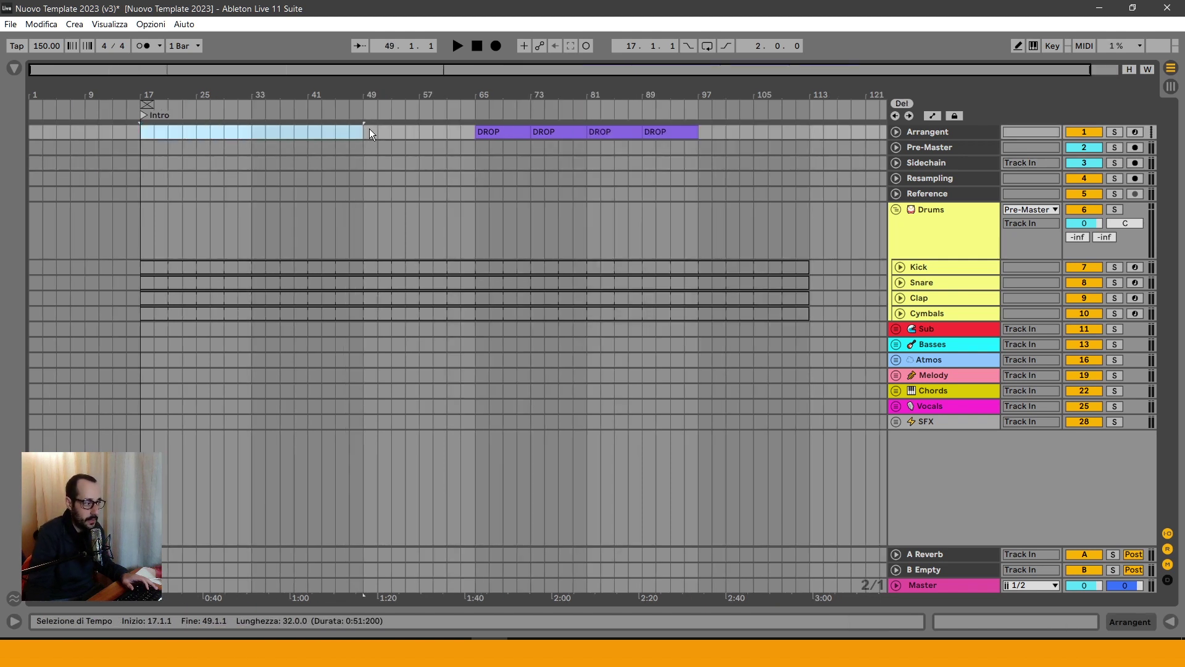
click(364, 133)
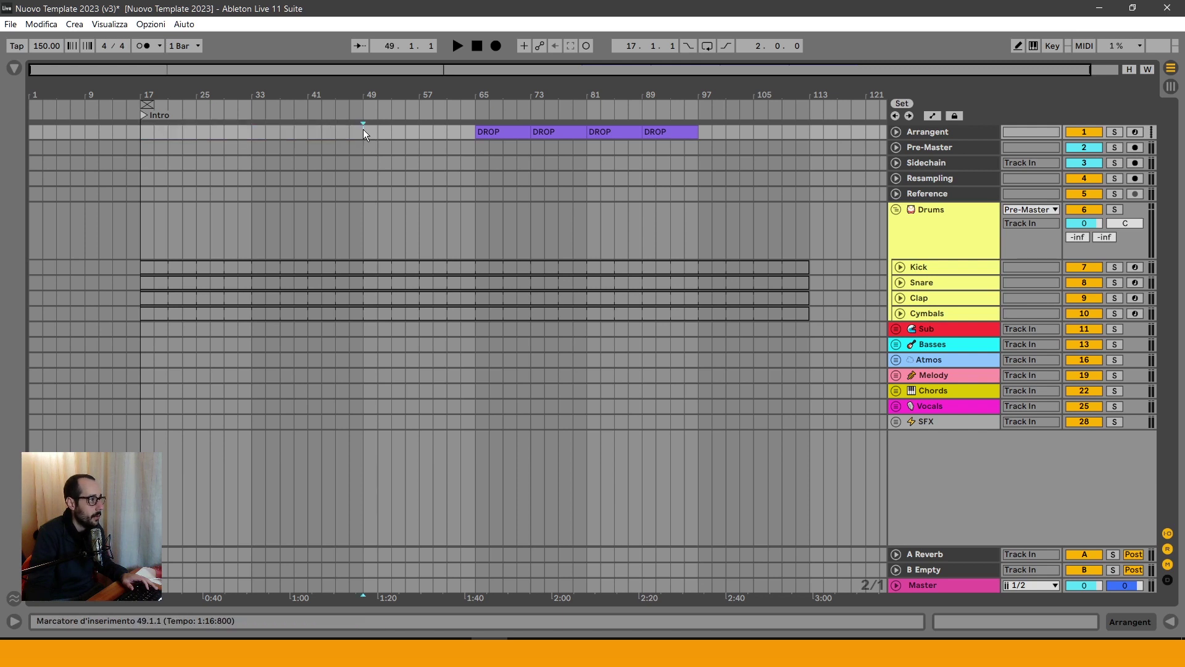
click(911, 107)
drag(502, 132, 393, 132)
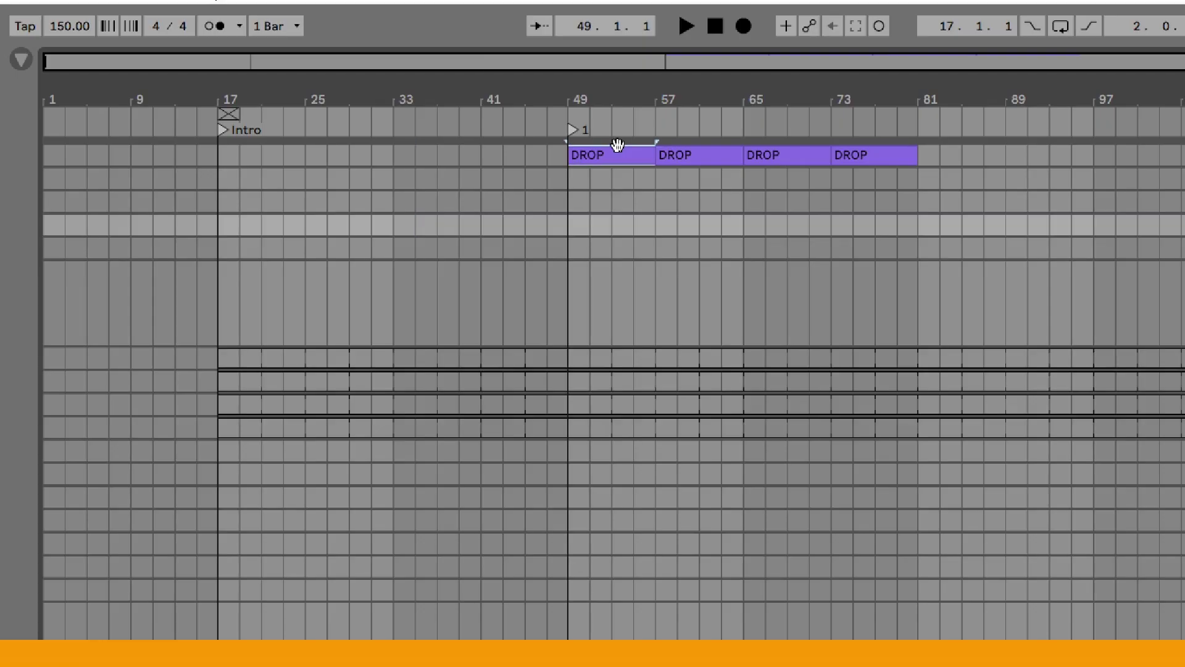
Step: Copy a DROP clip to bar 17, rename it INTRO and duplicate it three times up to bar 49
drag(617, 146, 264, 153)
right_click(263, 153)
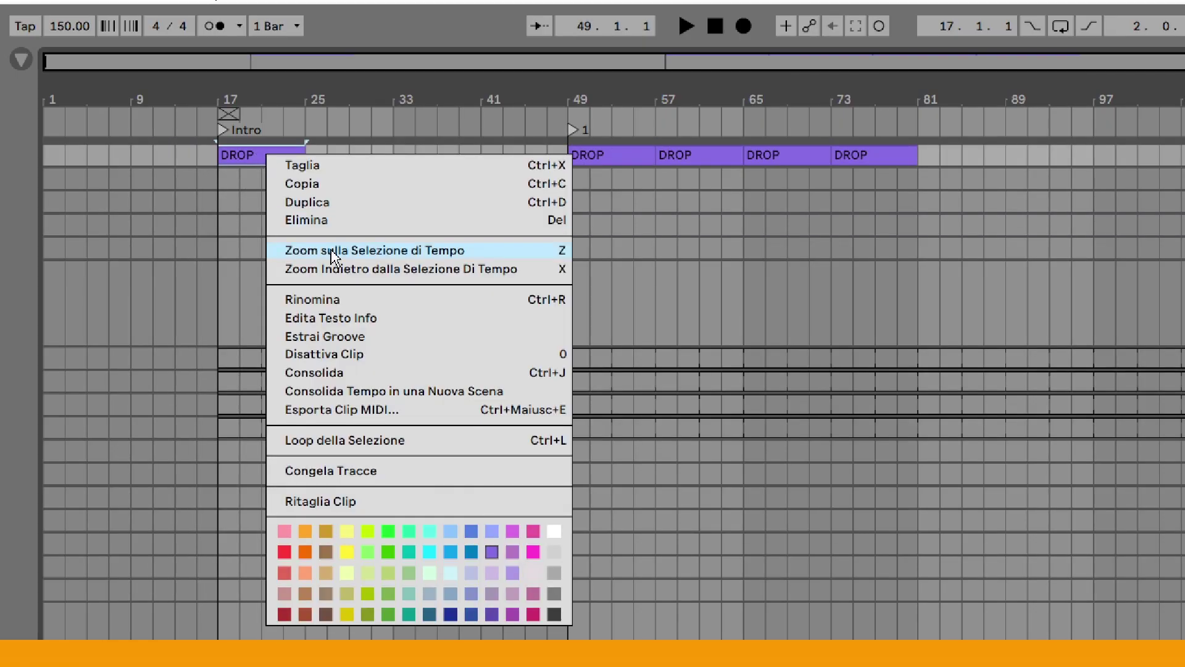
click(368, 300)
text(INTRO)
key(Return)
key(ctrl+d)
key(ctrl+d)
key(ctrl+d)
Step: Rename the INTRO clip at bar 33 to BREAKDOWN and the one at bar 41 to BUILDUP
click(275, 154)
click(328, 154)
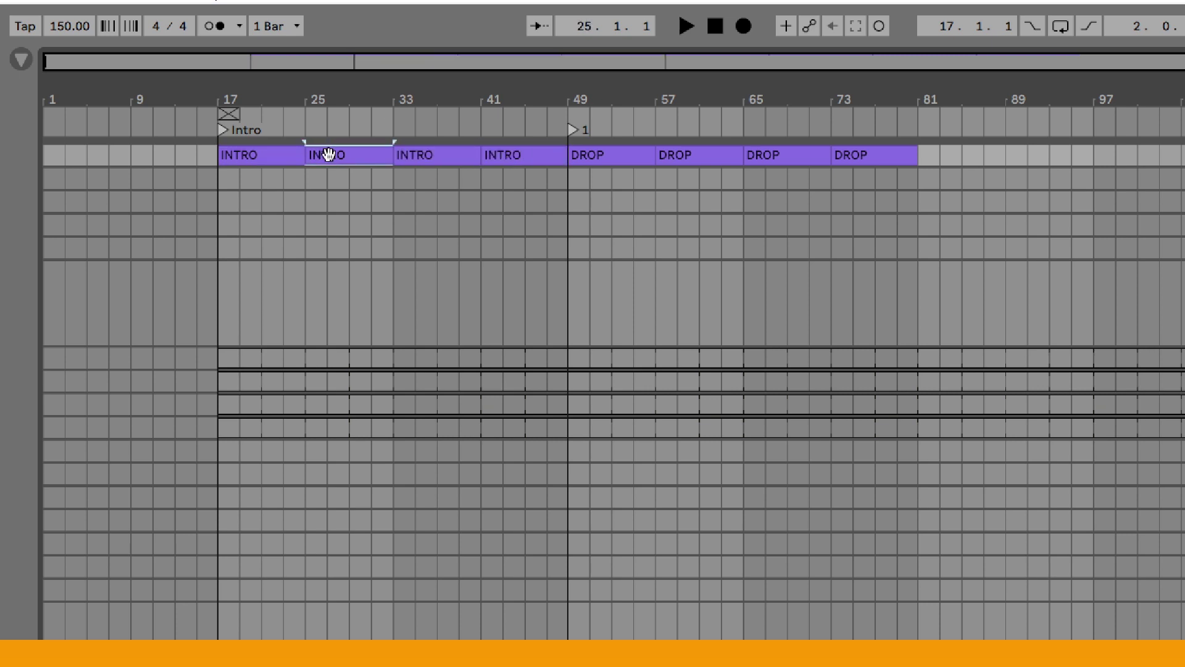
click(430, 159)
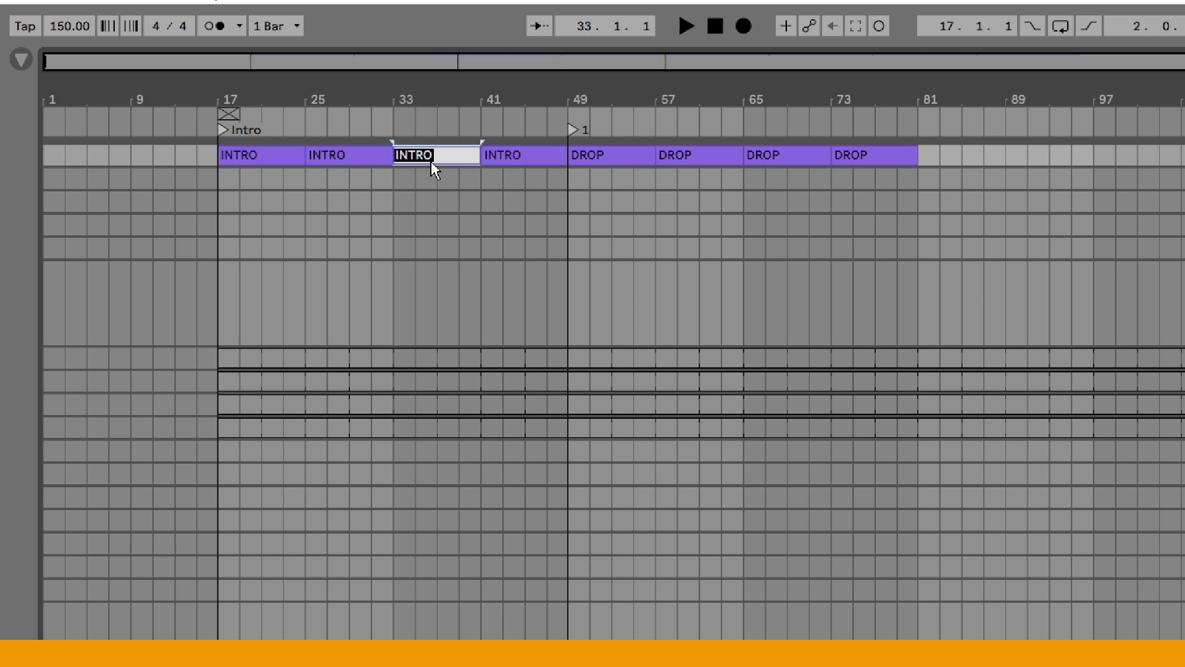
text(BREAKDOWN)
key(Return)
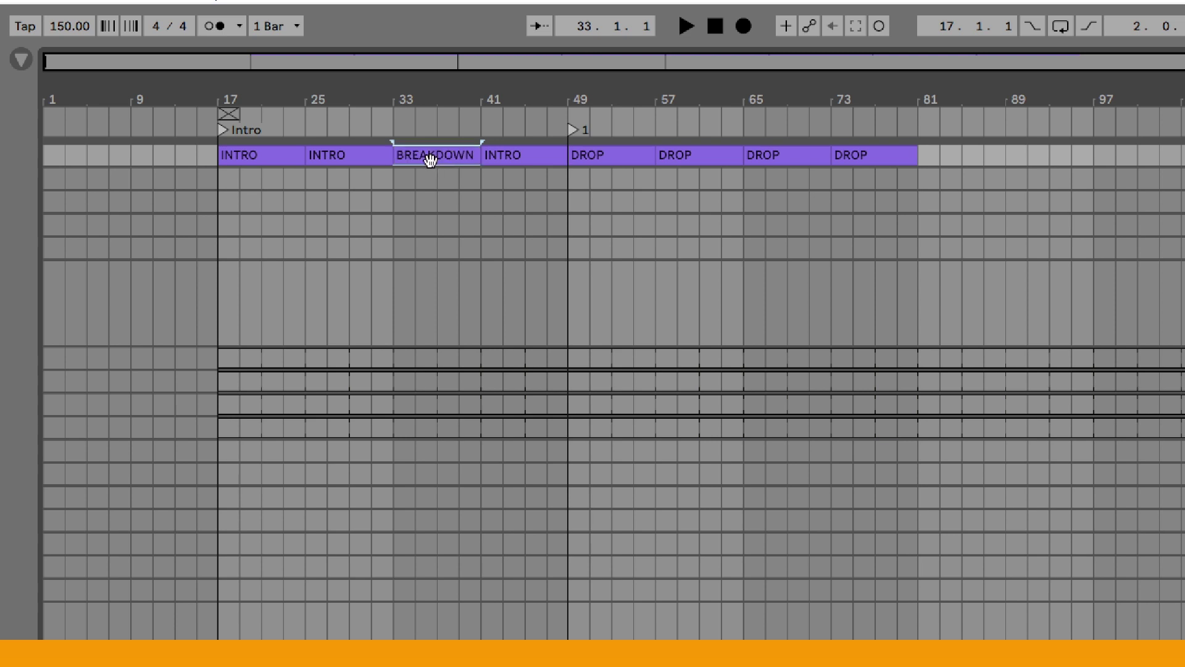
click(516, 150)
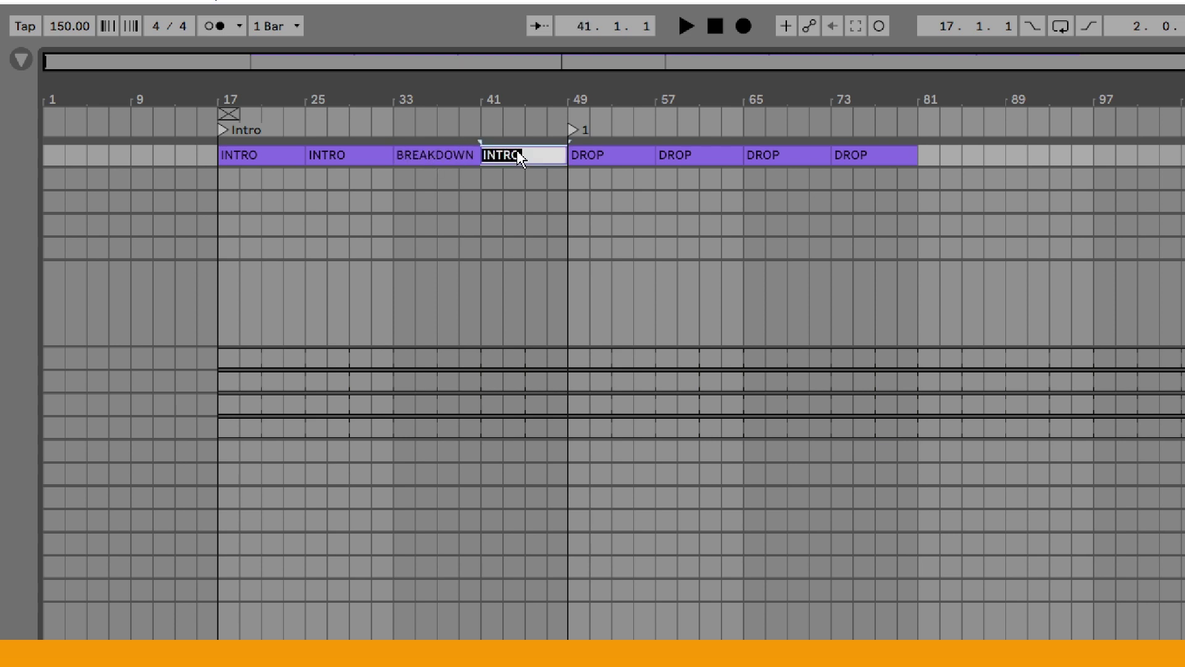
text(BUILDUP)
key(Return)
Step: Colour the INTRO clips yellow, the BREAKDOWN clip salmon, the BUILDUP clip orange and the four DROP clips red
click(246, 161)
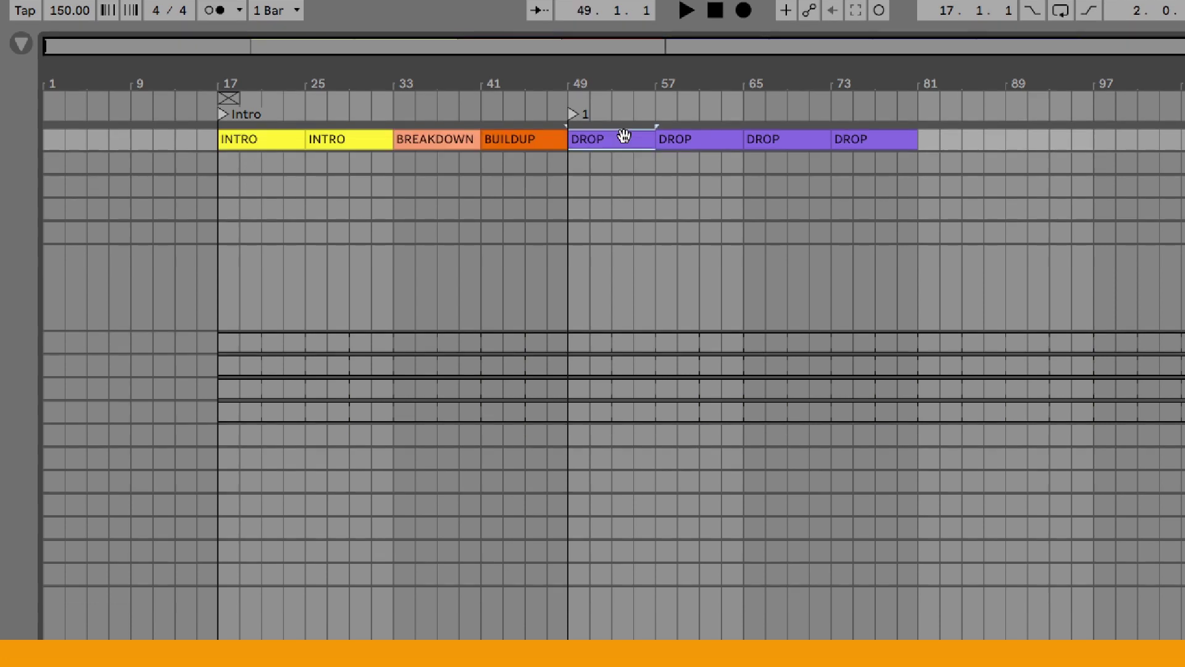
shift+click(895, 139)
right_click(900, 143)
click(919, 504)
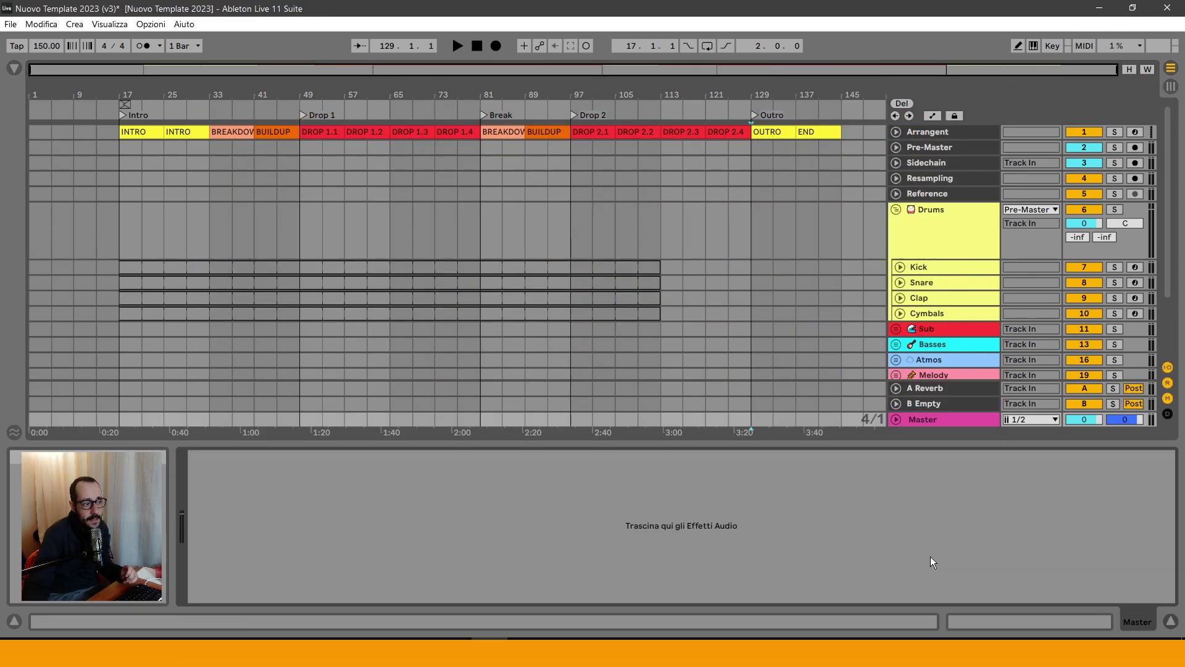
Step: Find the SPAN plug-in in the browser and load it on the Master track
click(969, 413)
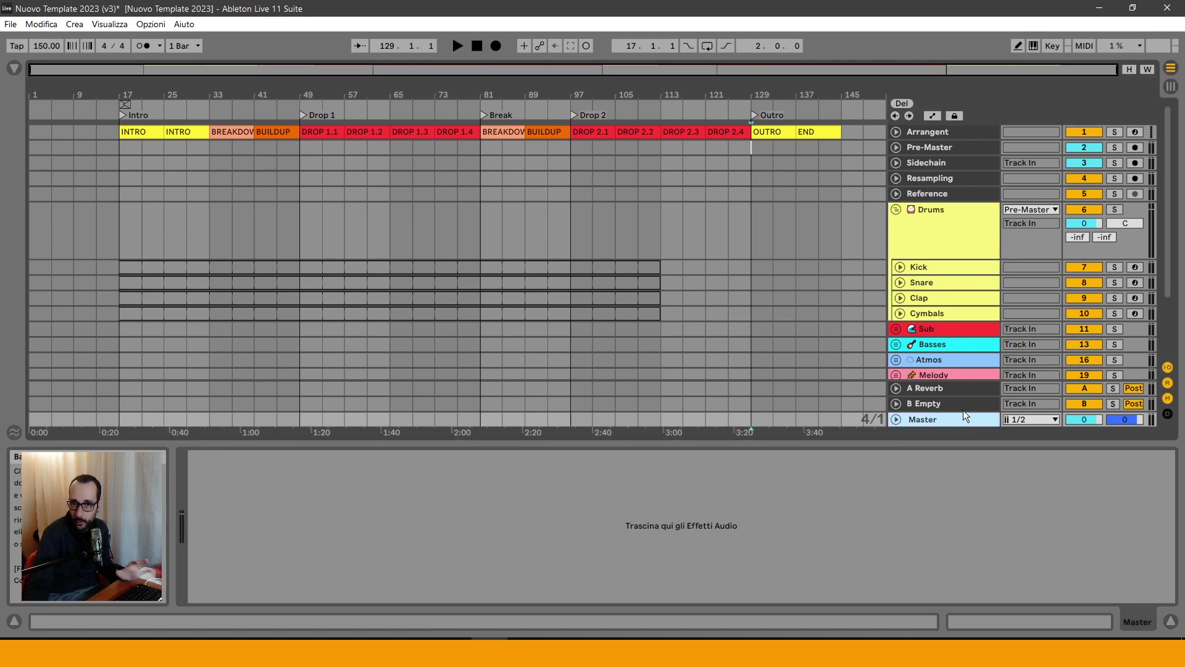
click(698, 509)
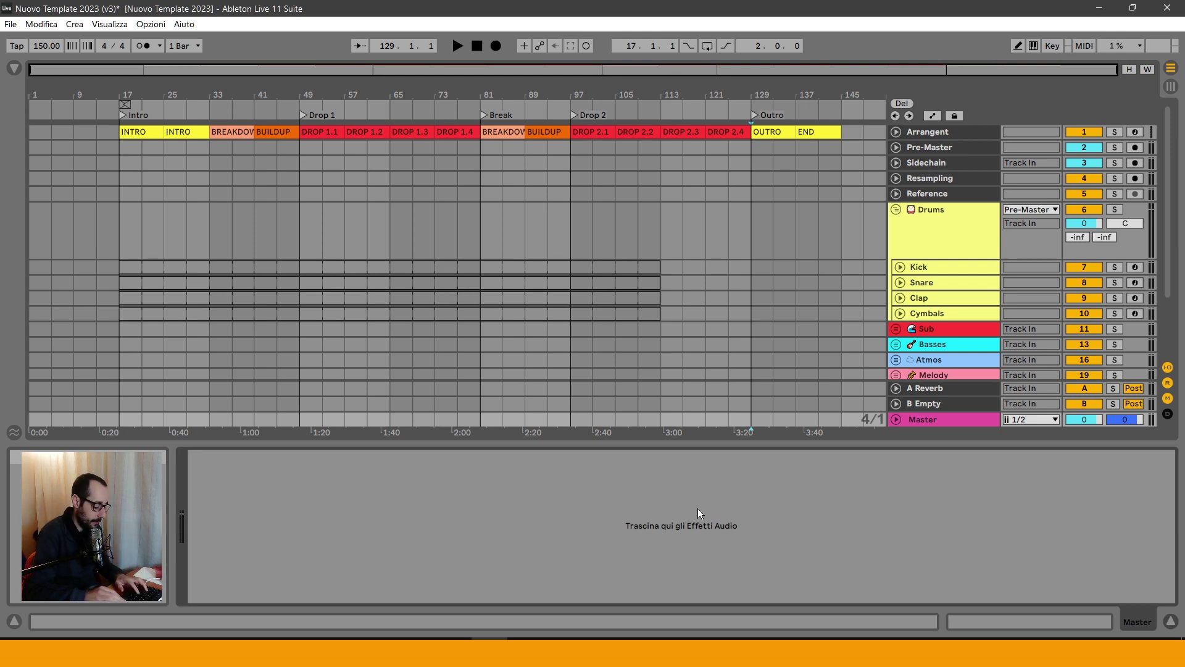
key(ctrl+f)
text(span)
key(Down)
key(Down)
key(Down)
key(Down)
key(Return)
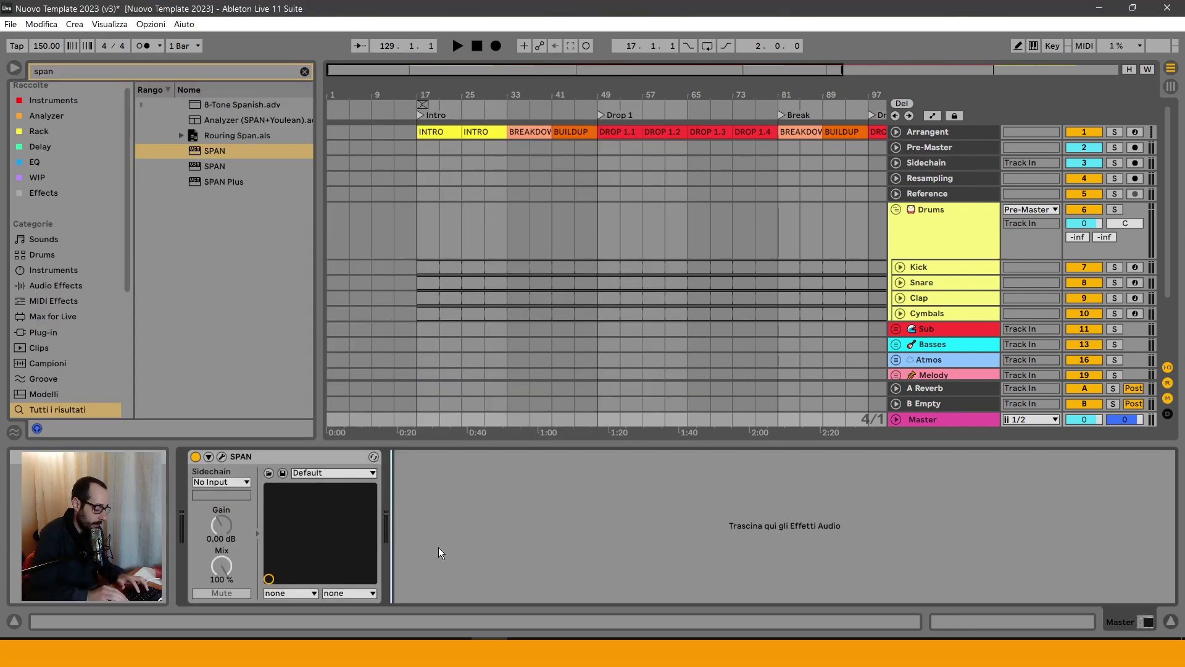
Step: Load Youlean Loudness Meter 2 and the PSYSCOPE.adg rack after SPAN on the Master track, closing the plug-in window
key(ctrl+f)
text(youle)
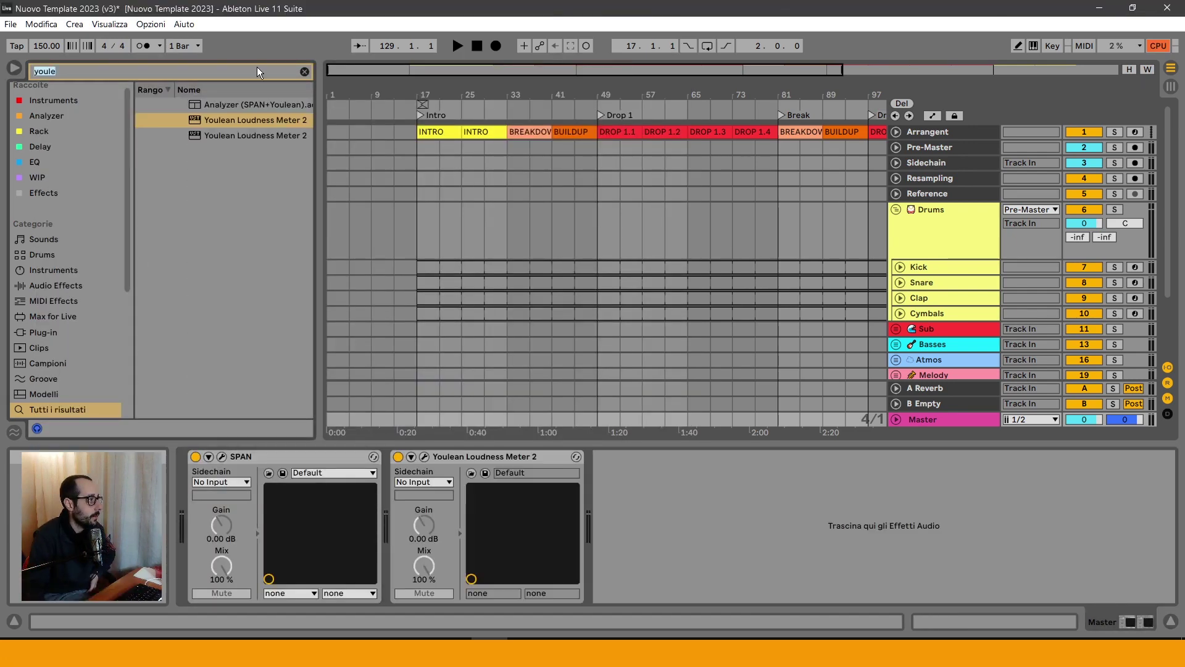
text(sp)
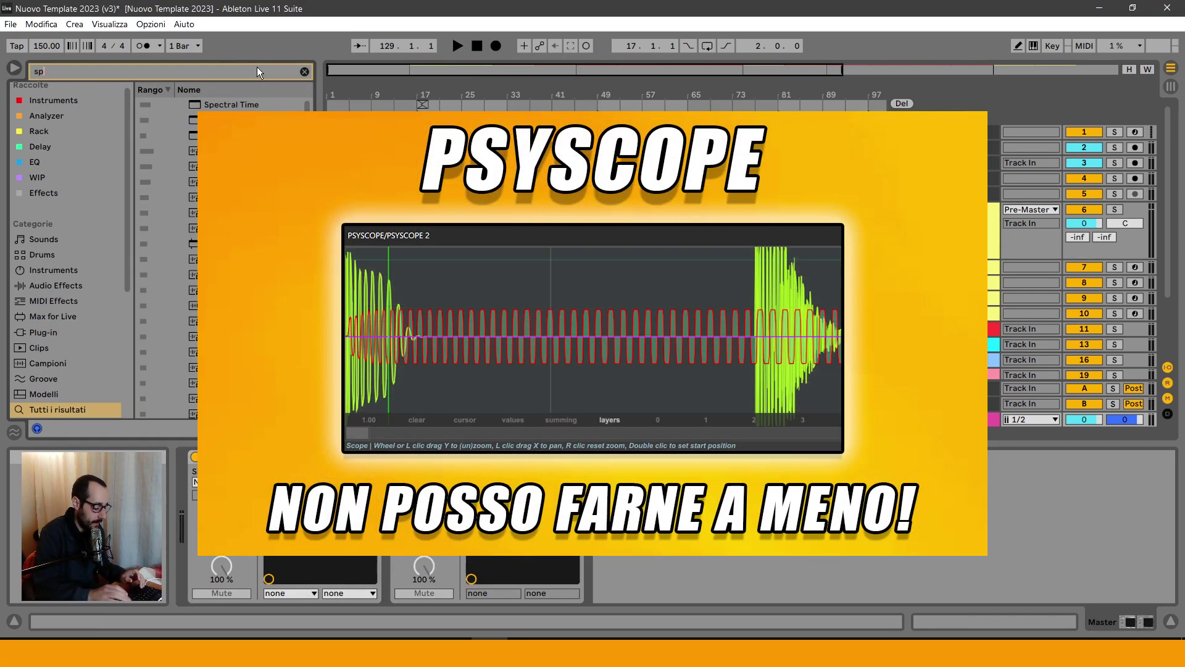
key(BackSpace)
key(BackSpace)
text(psysc)
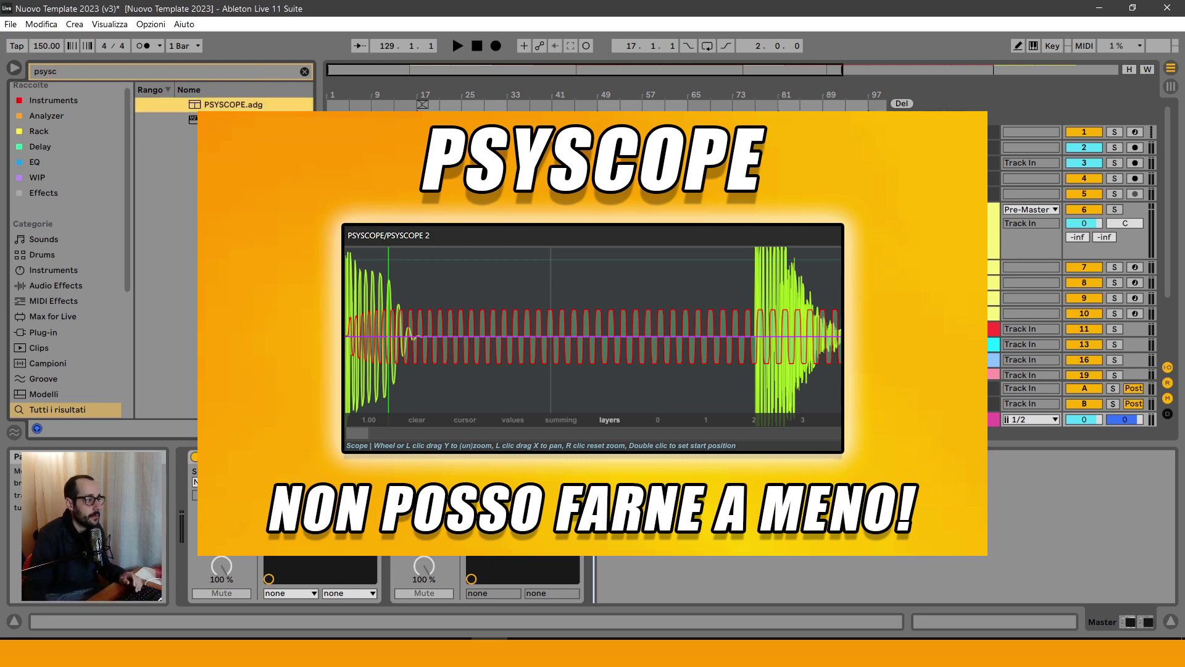
key(Return)
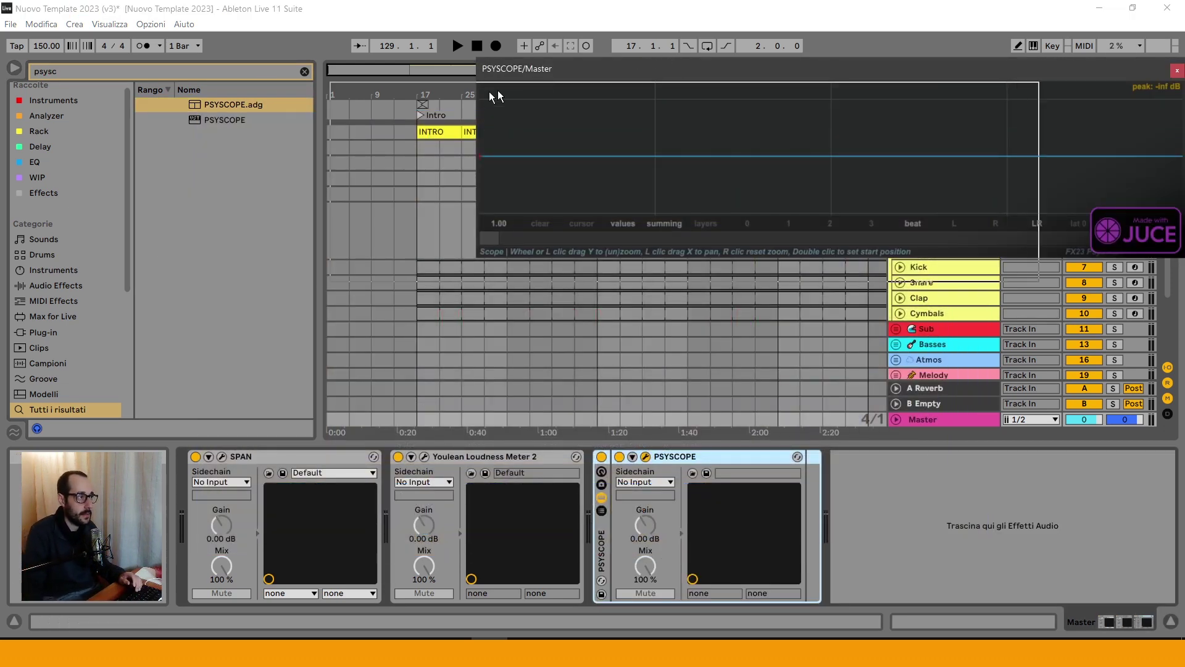
click(1005, 97)
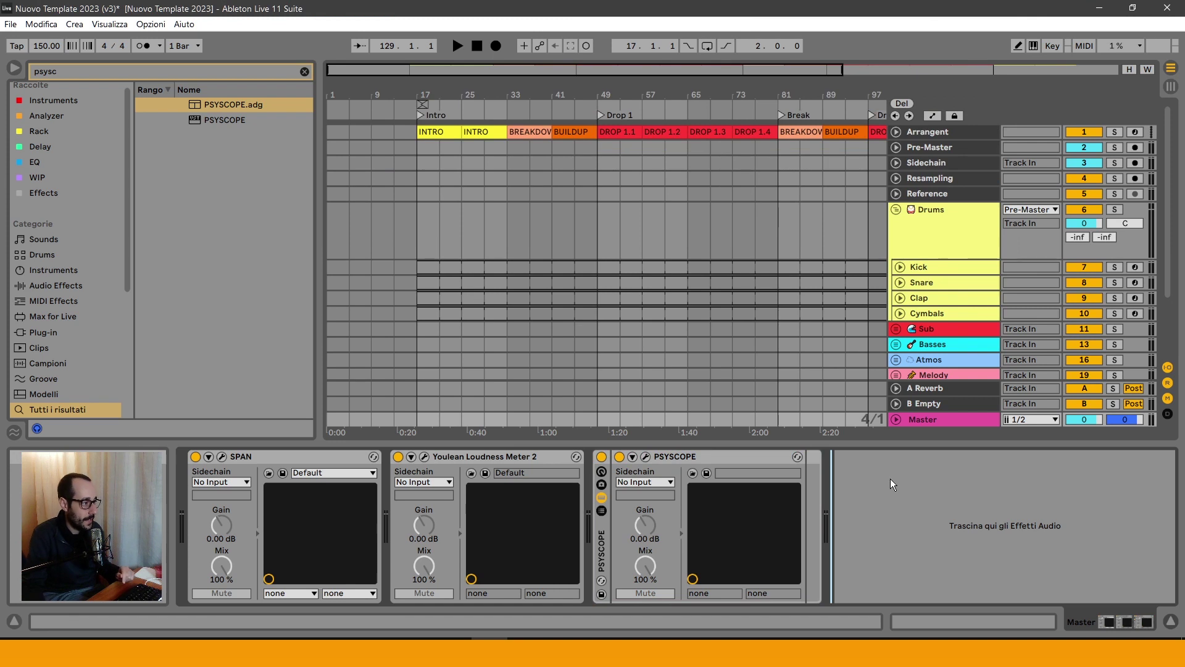
Step: Find mvMeter2 in the browser and load it on the Pre-Master track, closing its plug-in window
click(932, 150)
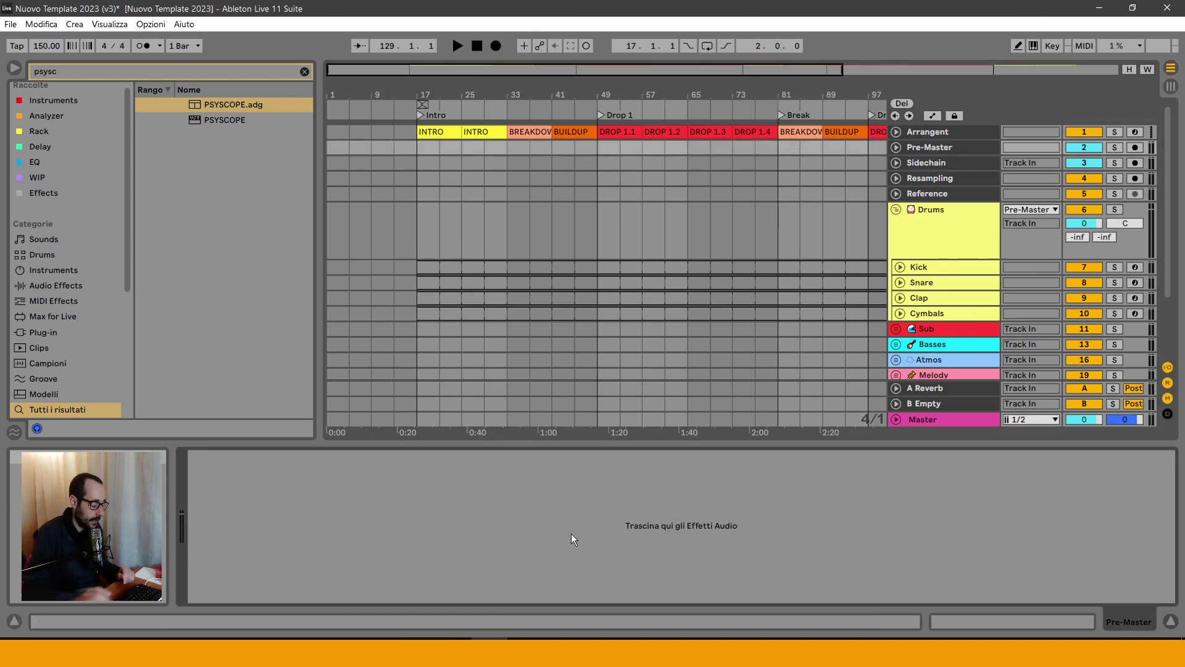
key(ctrl+f)
text(mv)
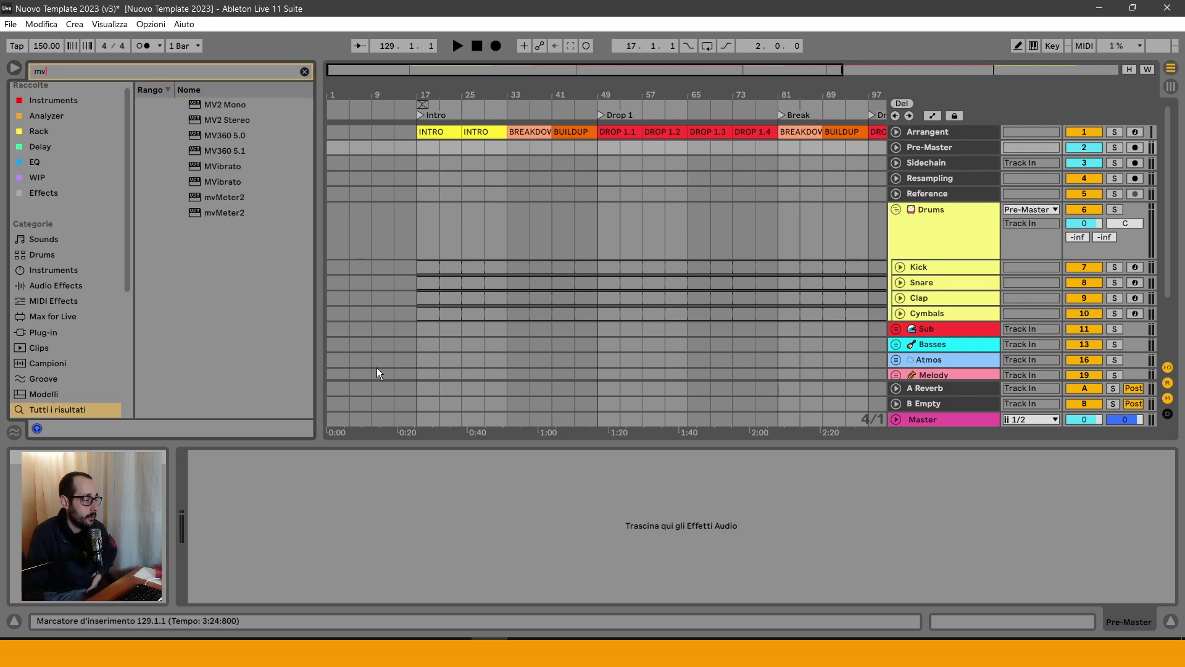
drag(223, 197, 286, 535)
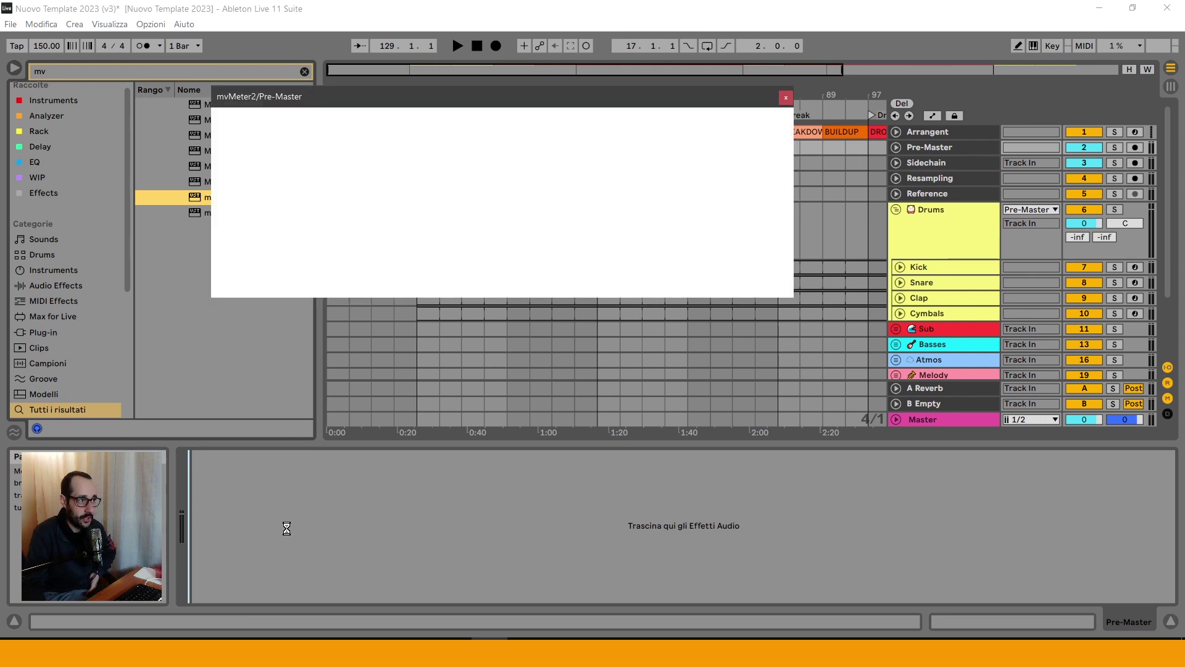
drag(513, 102, 556, 104)
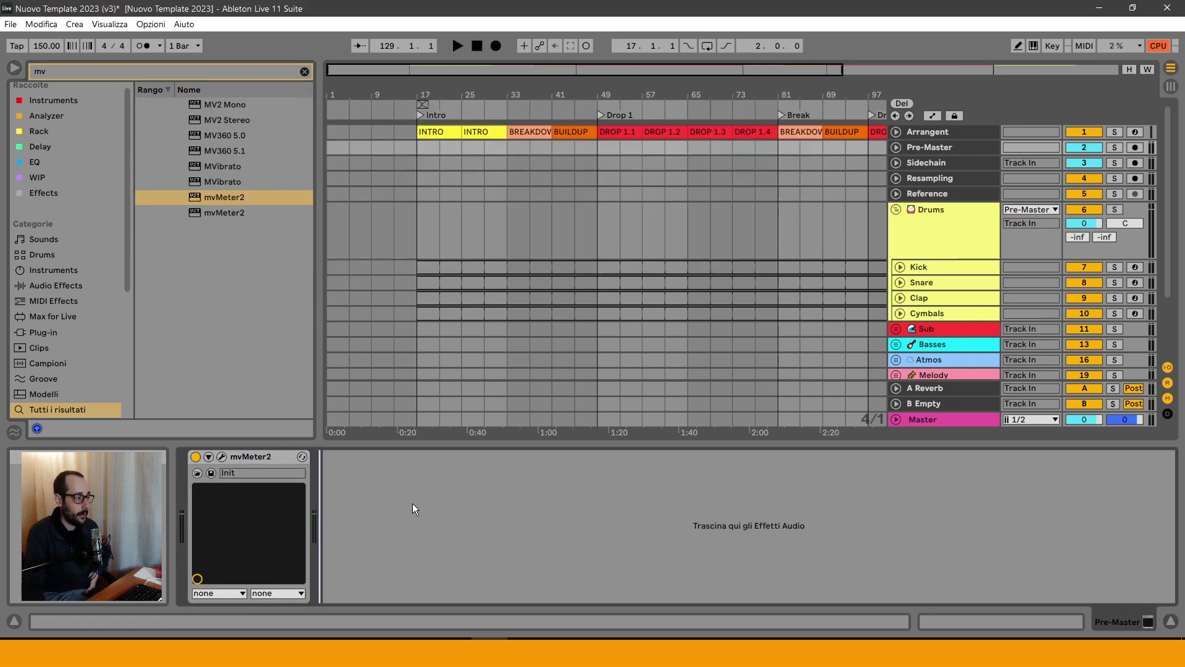
Step: Add one Utility device before mvMeter2 and a second one after it on the Pre-Master track
key(ctrl+f)
text(ut)
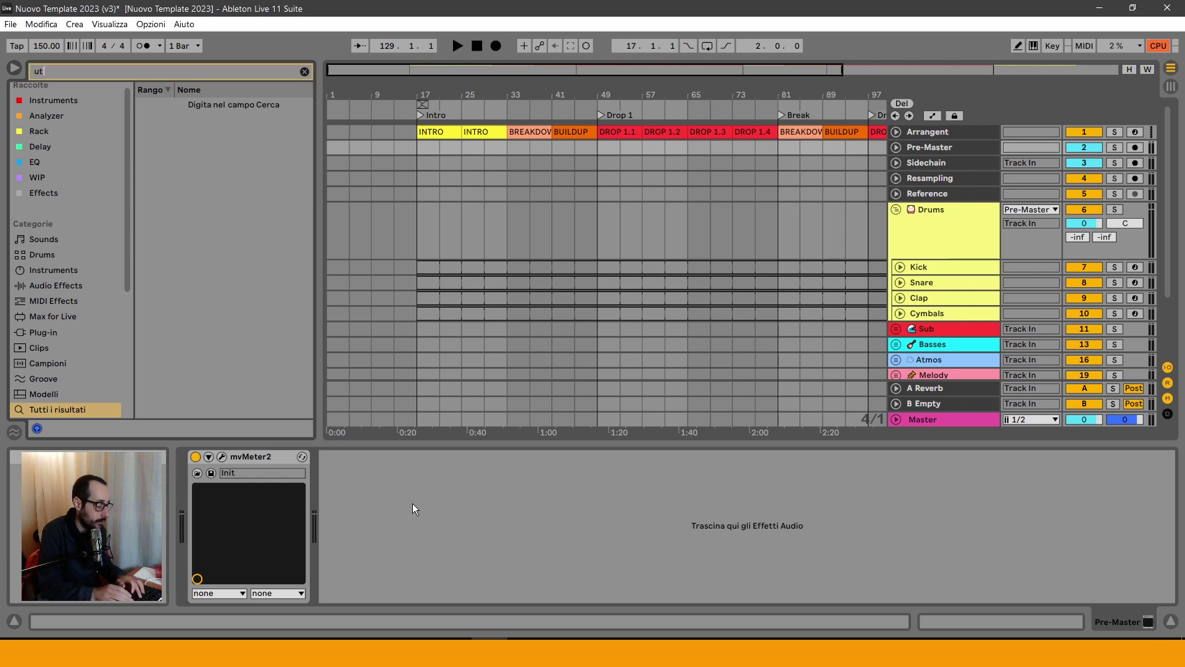
key(Return)
drag(383, 458, 242, 472)
click(266, 512)
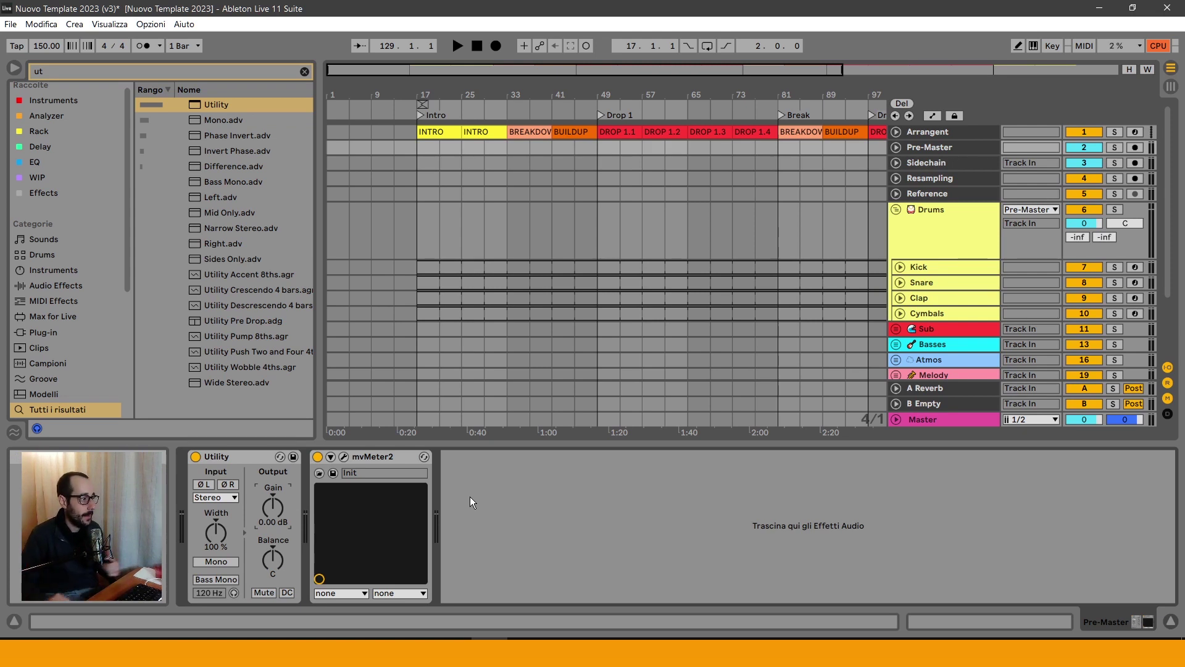
key(Return)
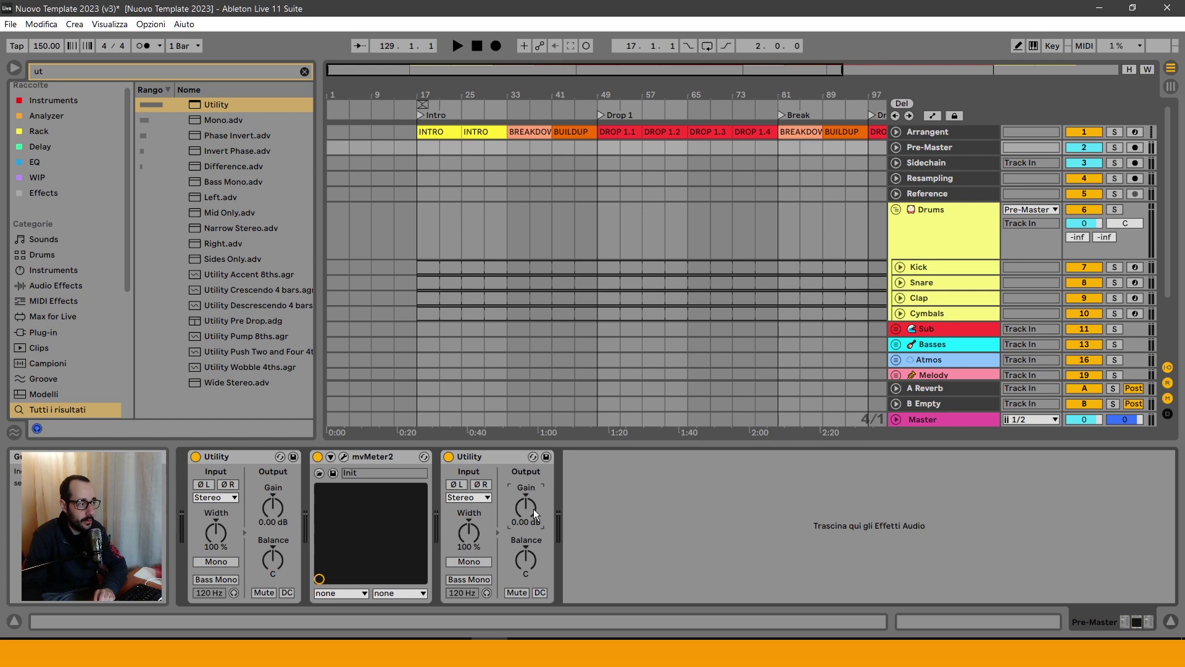
Step: Load the GClip plug-in after the second Utility on the Pre-Master track
key(ctrl+f)
text(gcl)
key(Return)
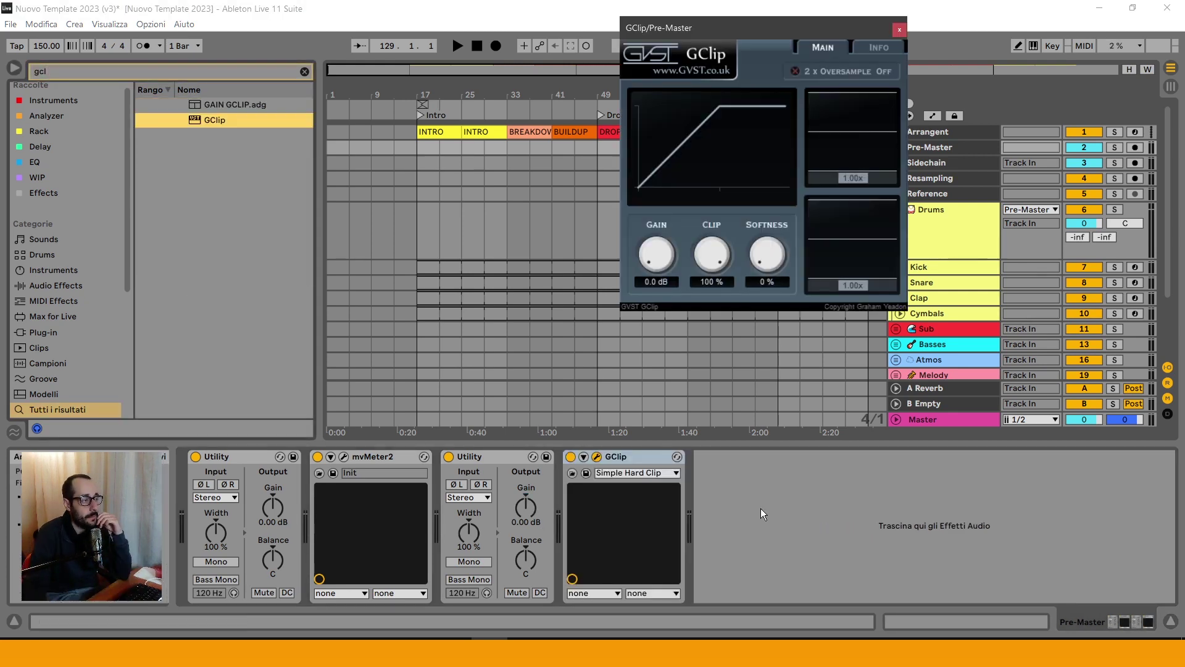
click(760, 509)
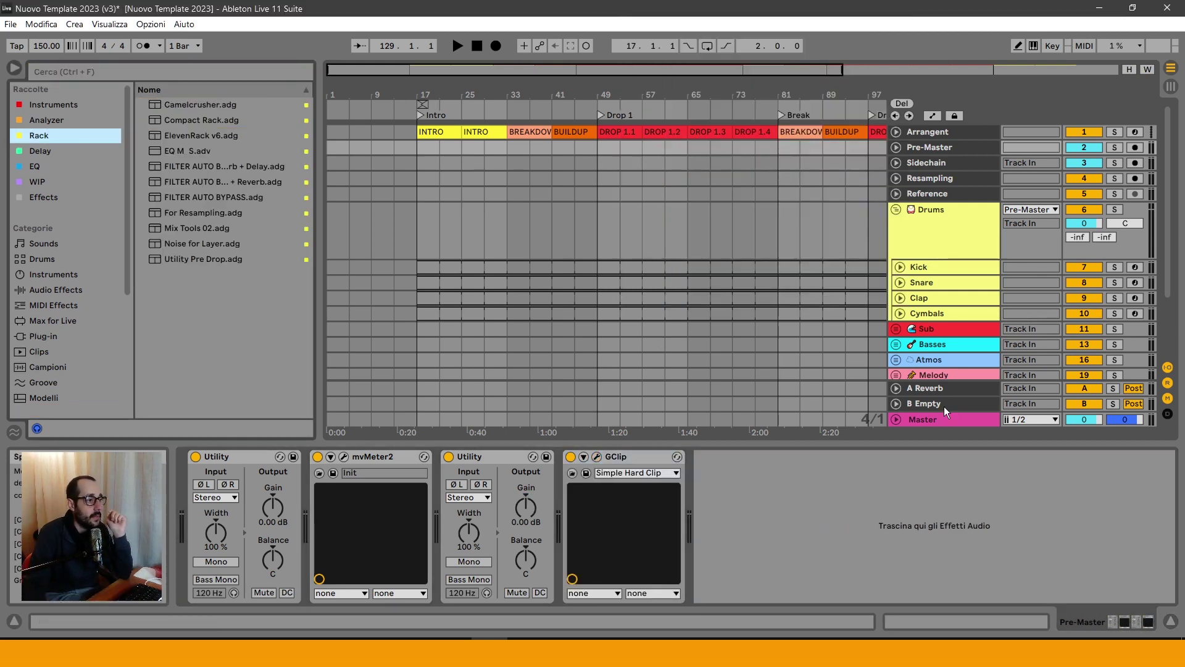
Step: Insert the Check Master 01.adg rack before SPAN at the start of the Master track's device chain
click(944, 406)
click(950, 420)
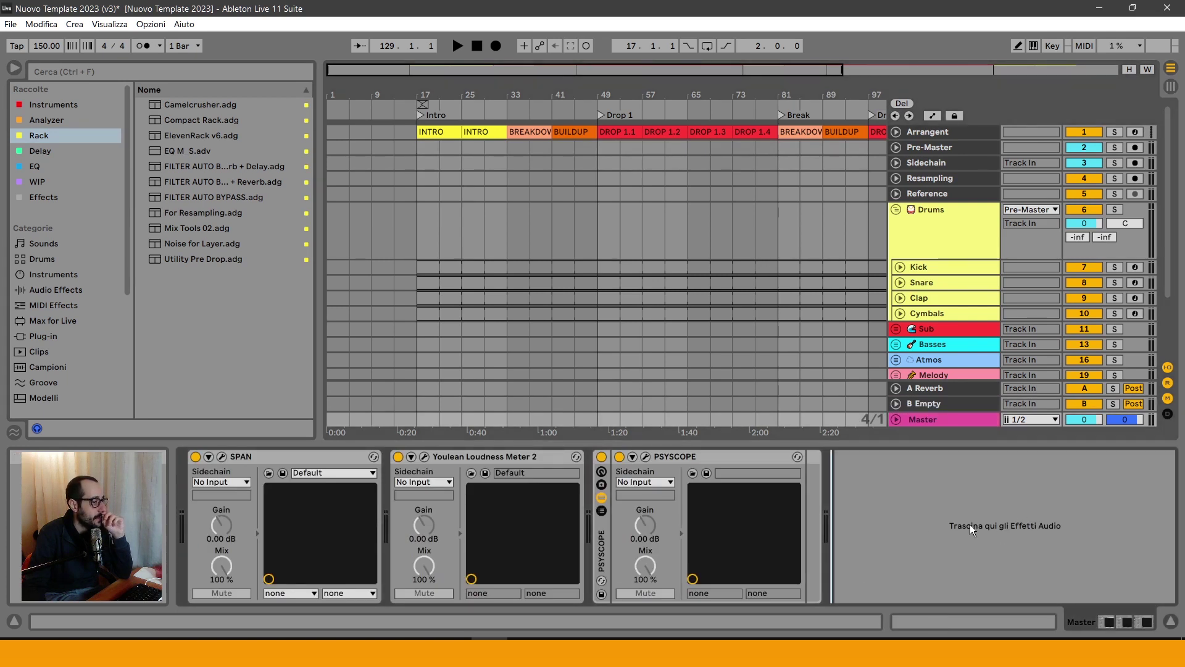
key(ctrl+f)
text(chec)
drag(241, 270, 194, 504)
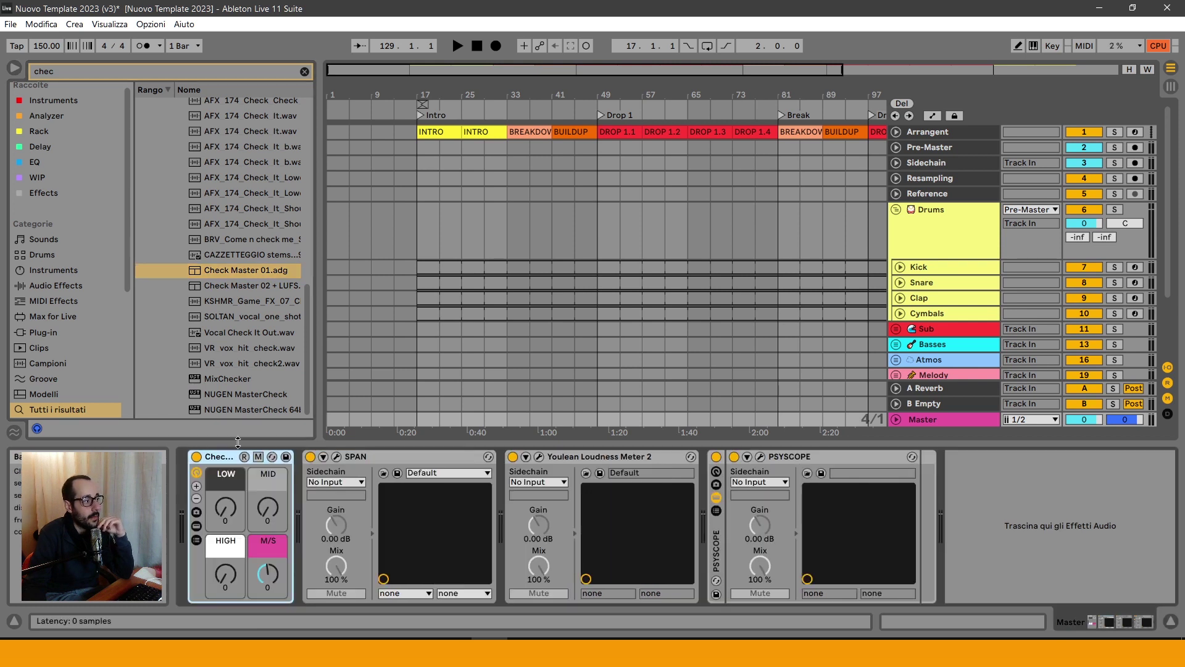
Step: Clear the browser search and try out the LOW and HIGH macros of the Check Master rack
click(304, 71)
drag(225, 515, 226, 511)
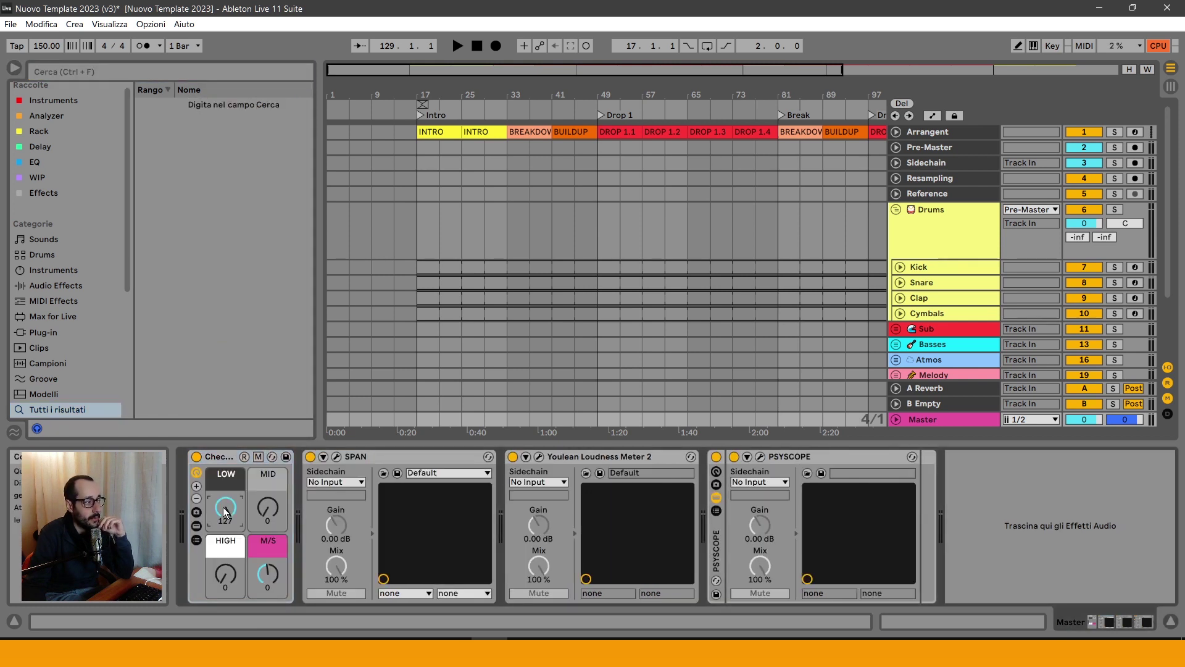
drag(225, 574, 268, 583)
click(405, 476)
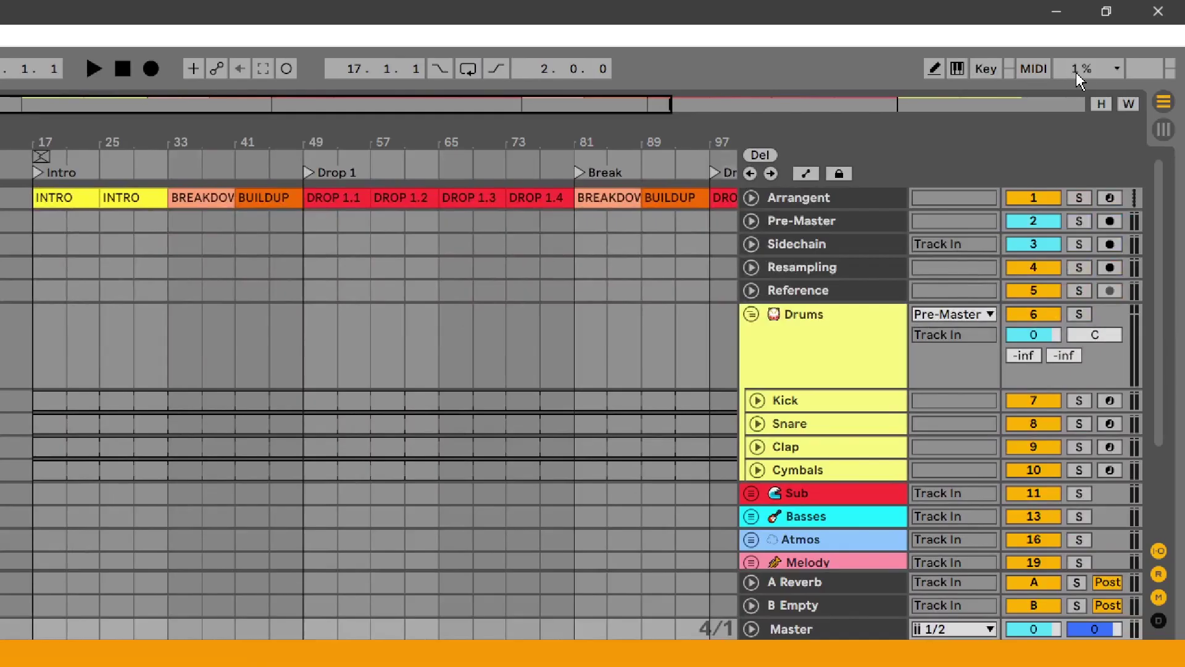
Step: Map computer keys 2, 3 and 4 to the plug-in window toggles of SPAN, Youlean Loudness Meter 2 and PSYSCOPE on the Master
click(972, 76)
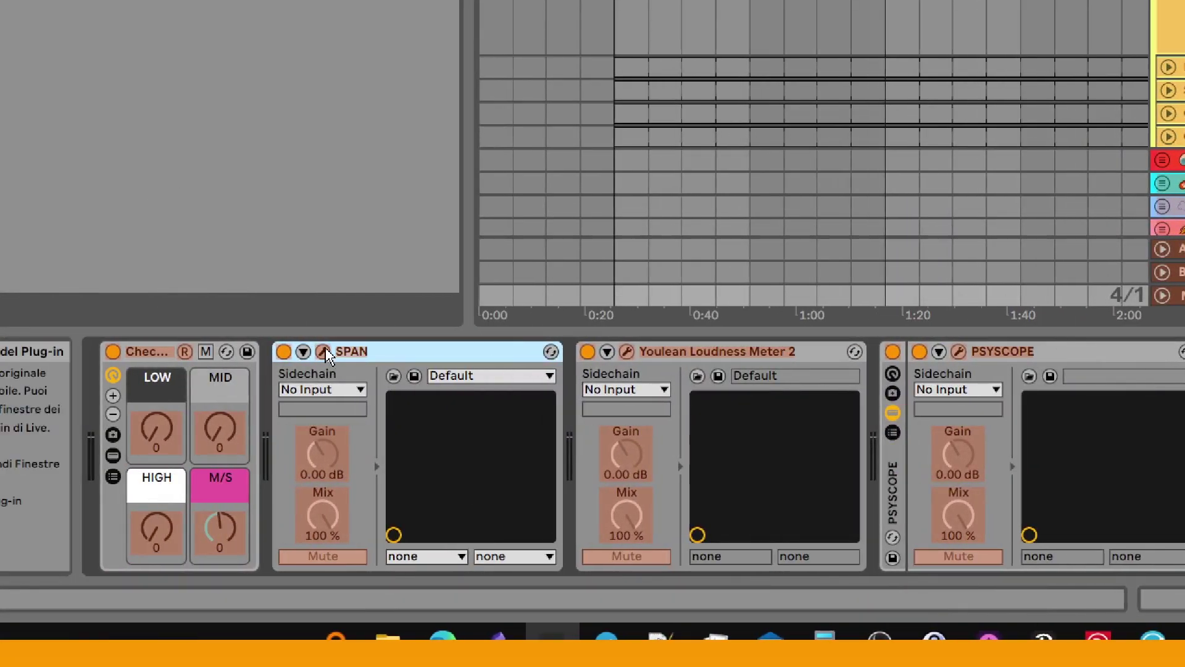
click(325, 352)
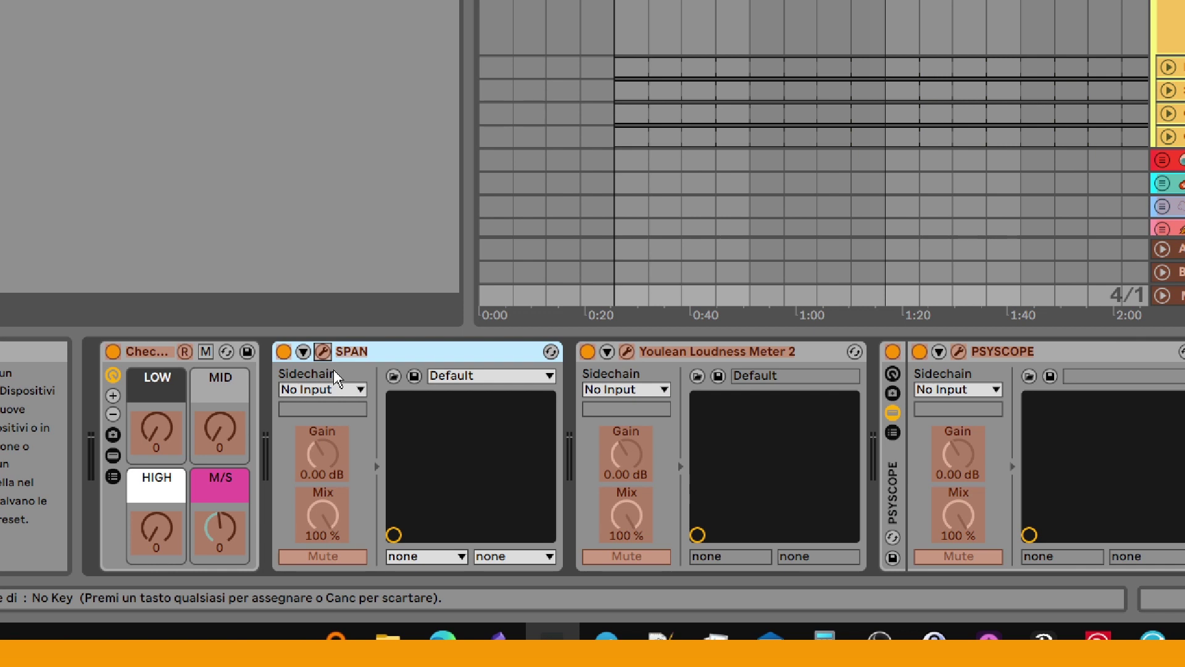
key(2)
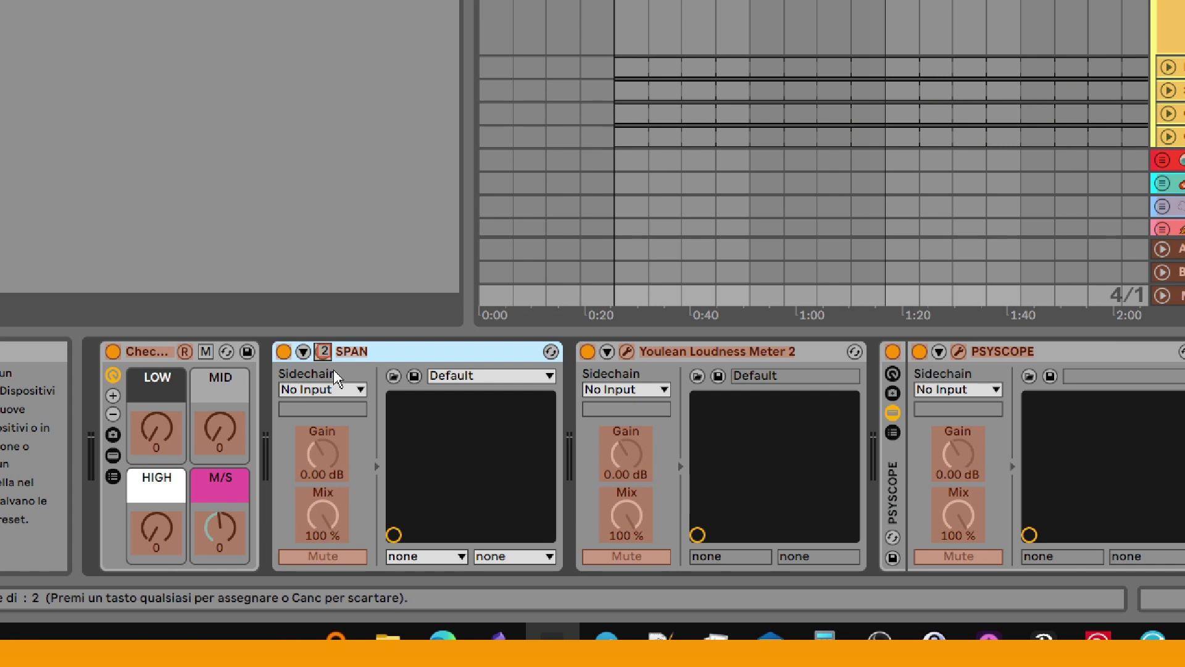
click(627, 351)
key(3)
click(959, 351)
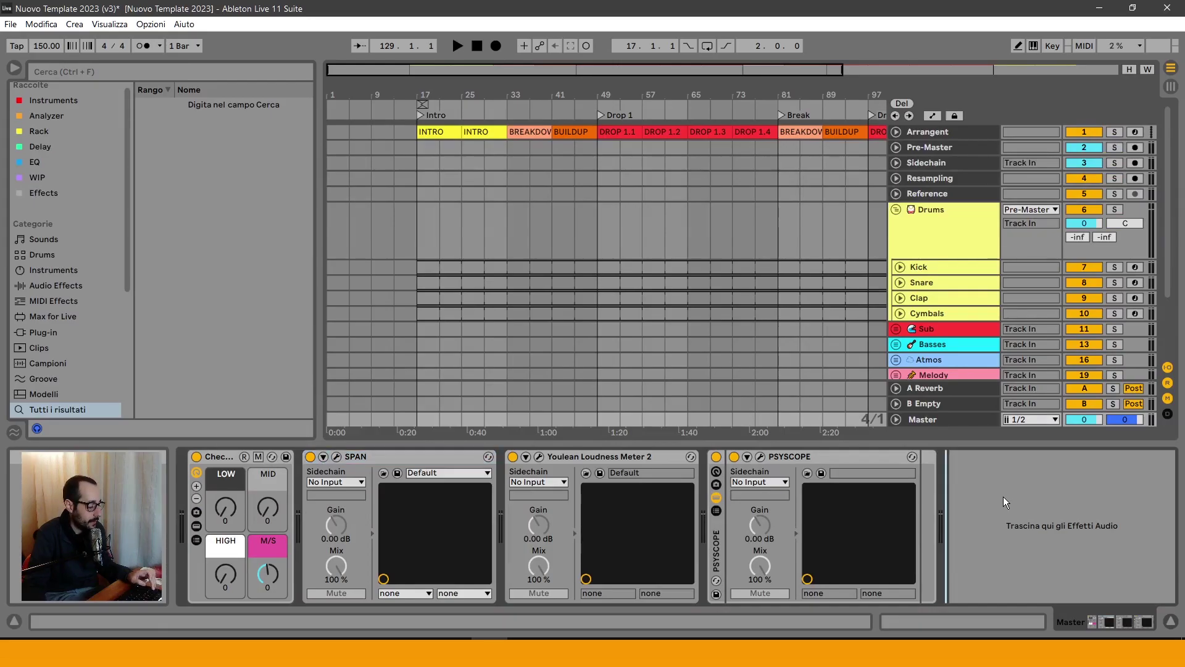
Step: Test key assignments 2, 3 and 4 by showing and hiding the three meter windows, and unfold the SPAN device
key(2)
key(2)
key(3)
key(3)
key(4)
key(4)
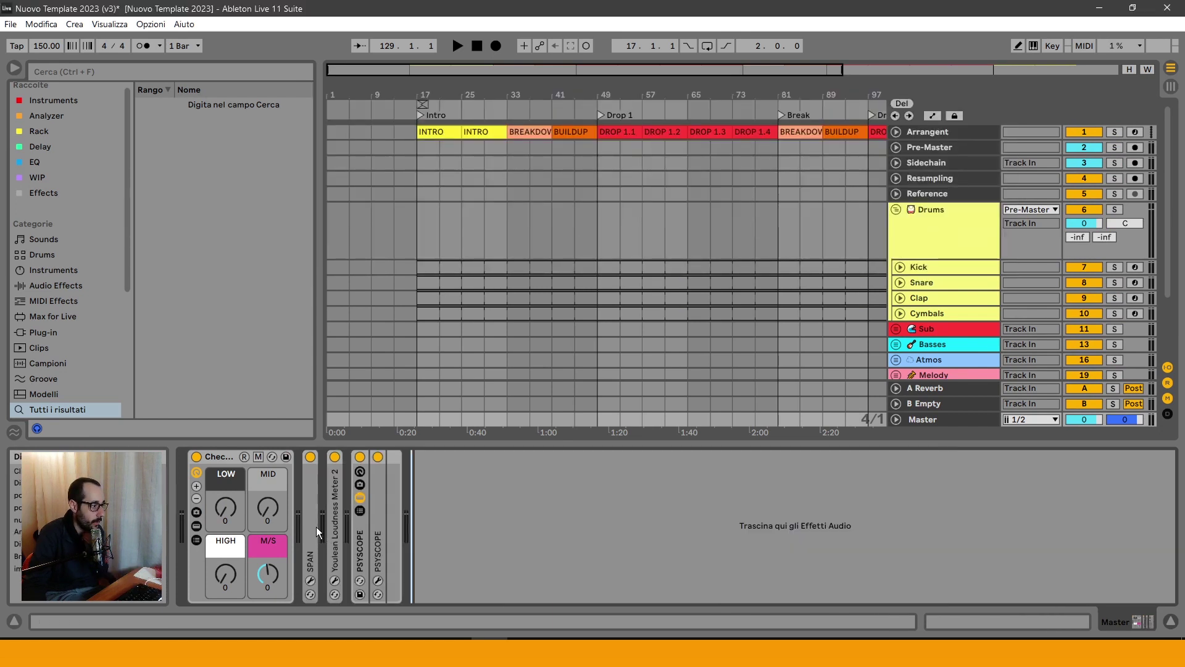
double_click(313, 522)
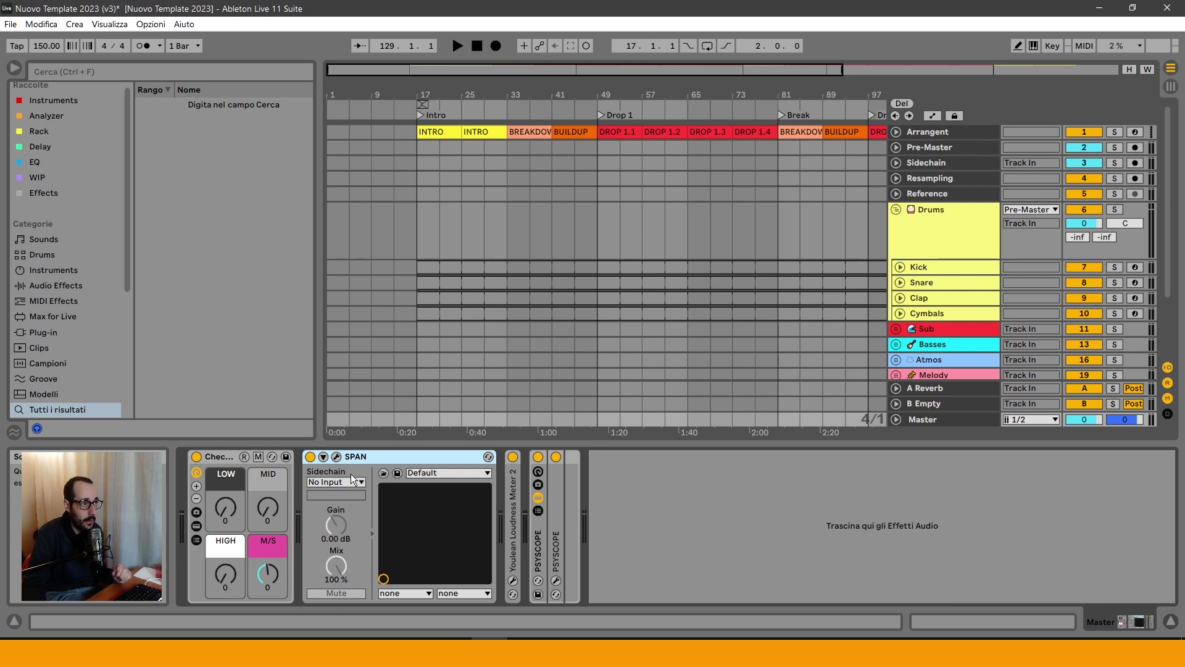
Step: Map computer key N to the Reference track's solo switch and test the assignment
click(895, 193)
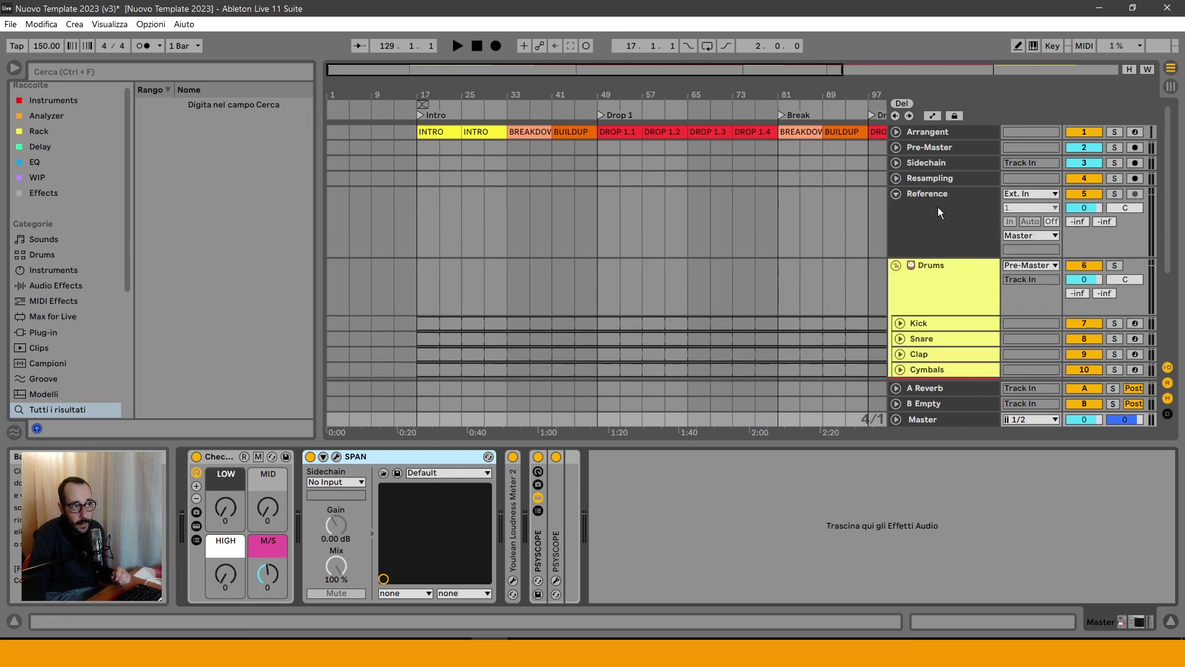
click(938, 206)
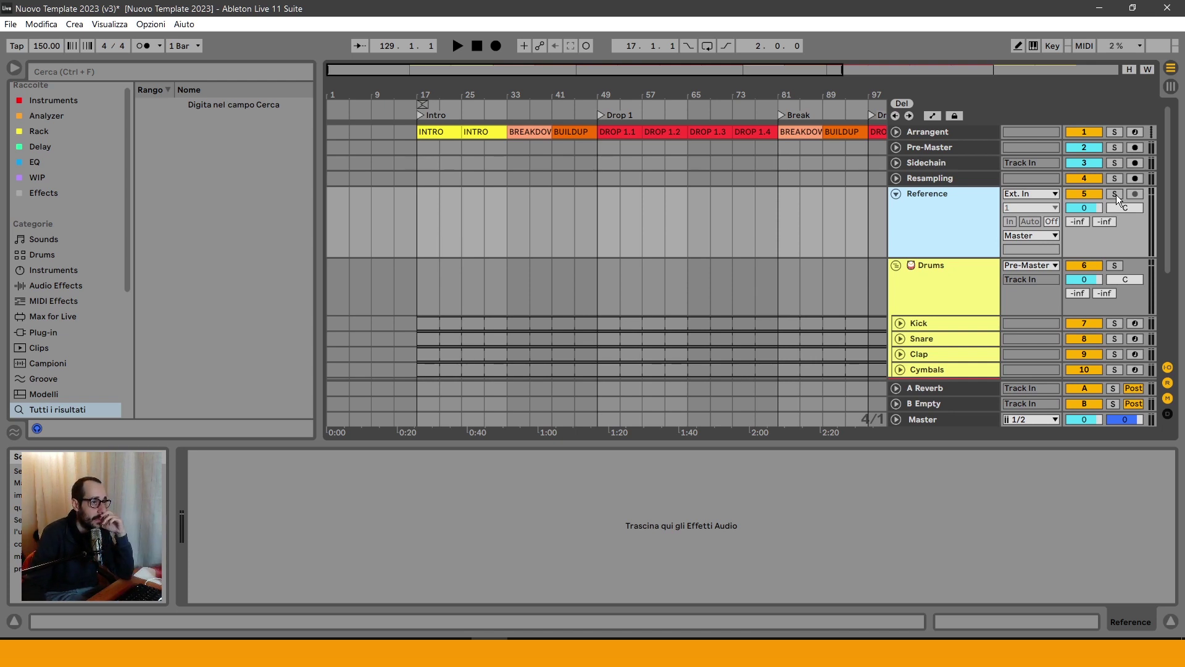
click(1053, 46)
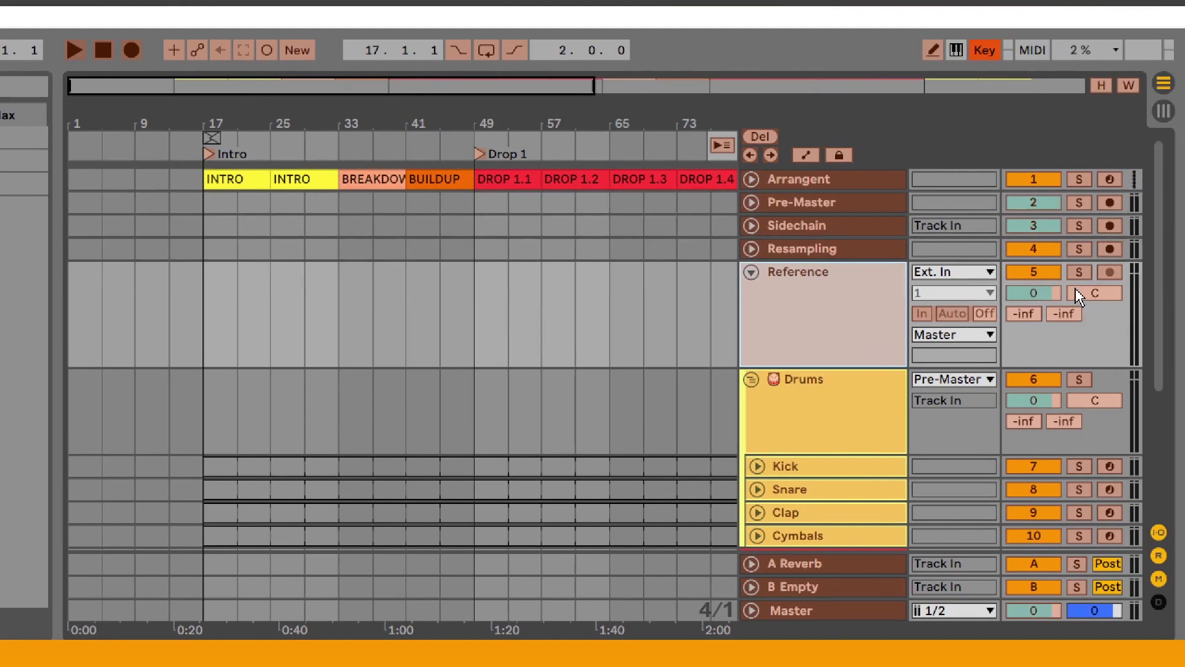
click(1117, 256)
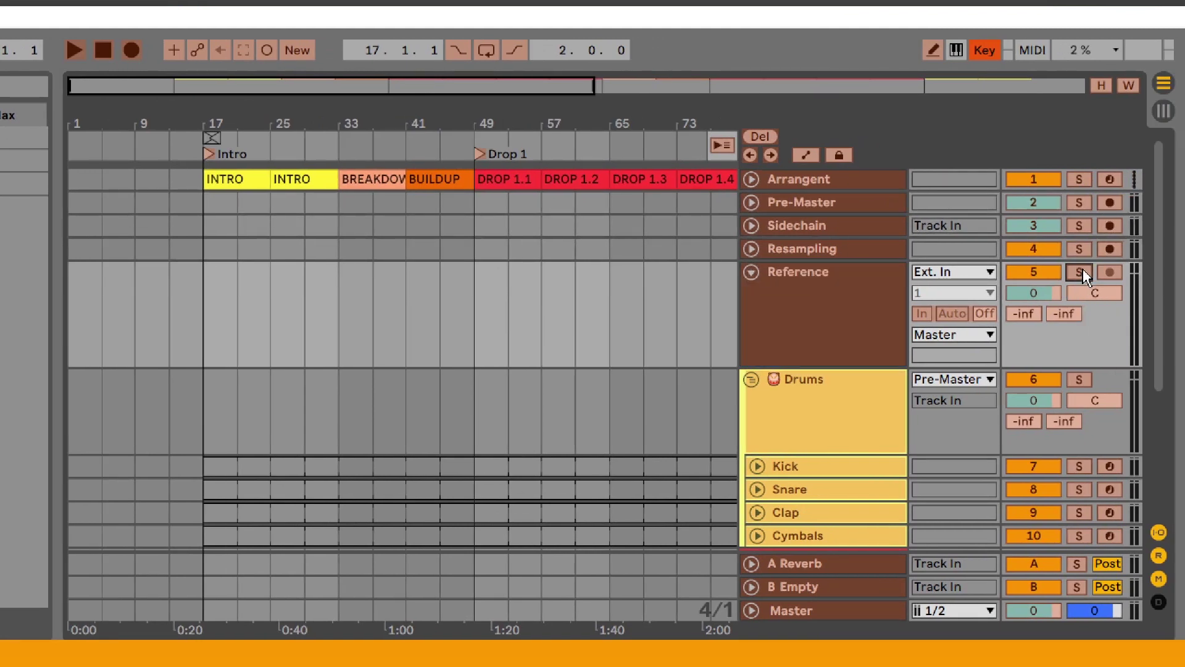
key(n)
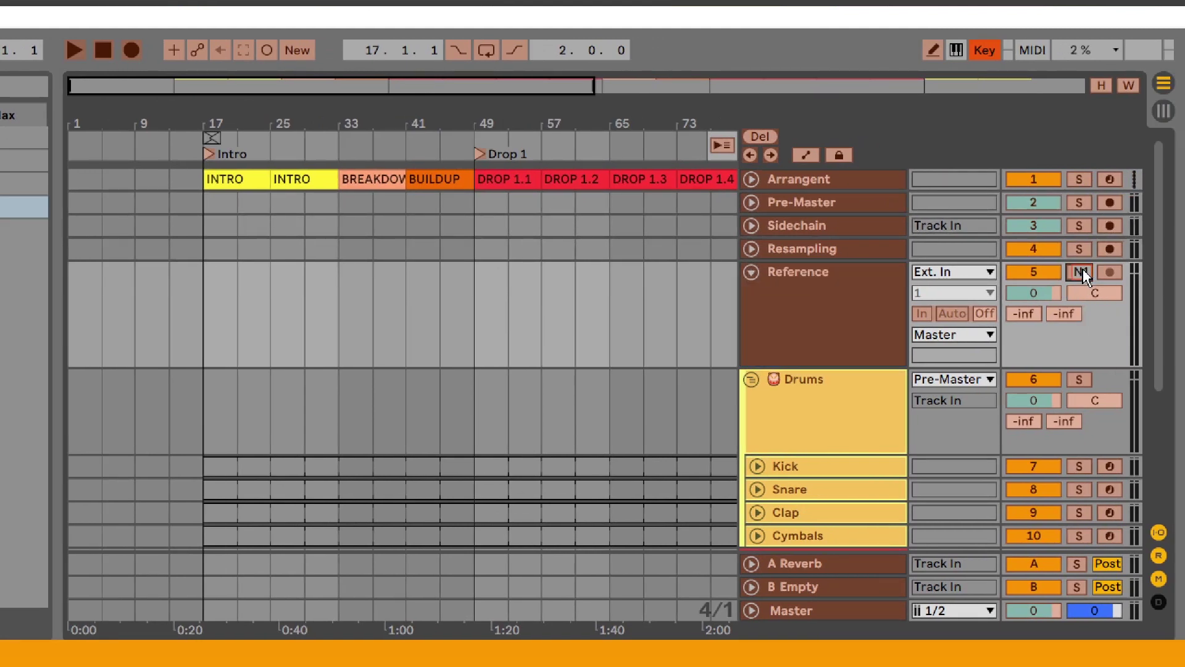
key(ctrl+k)
key(n)
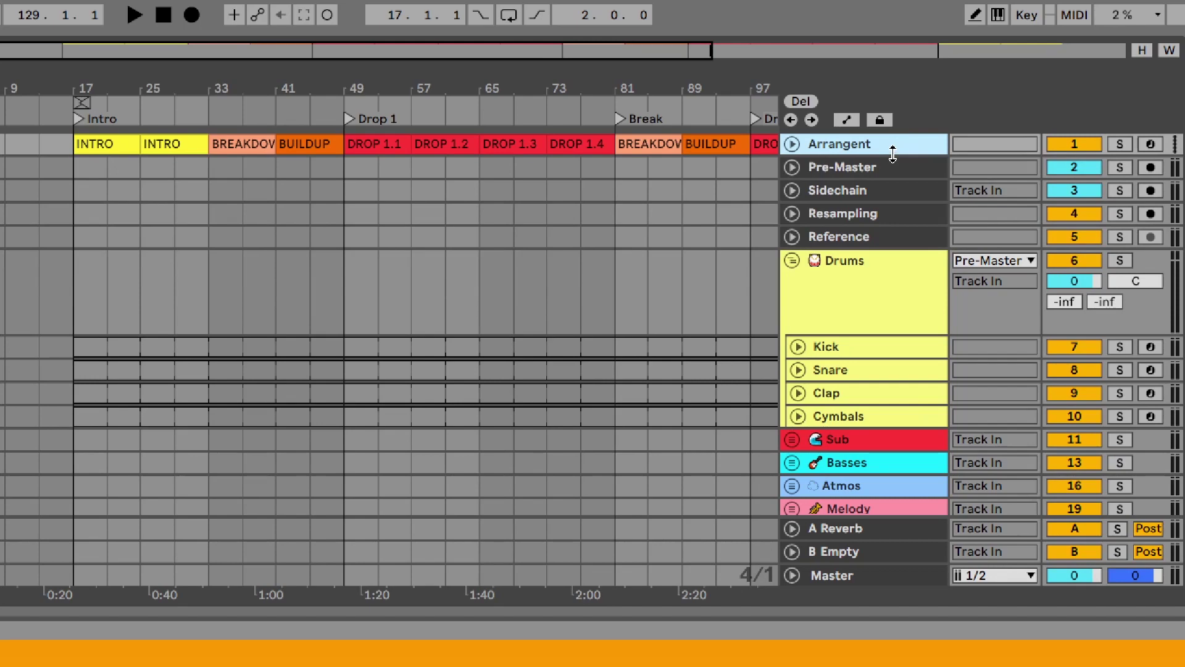
Step: Correct the misspelled name of the first track to Arrangement
text(me)
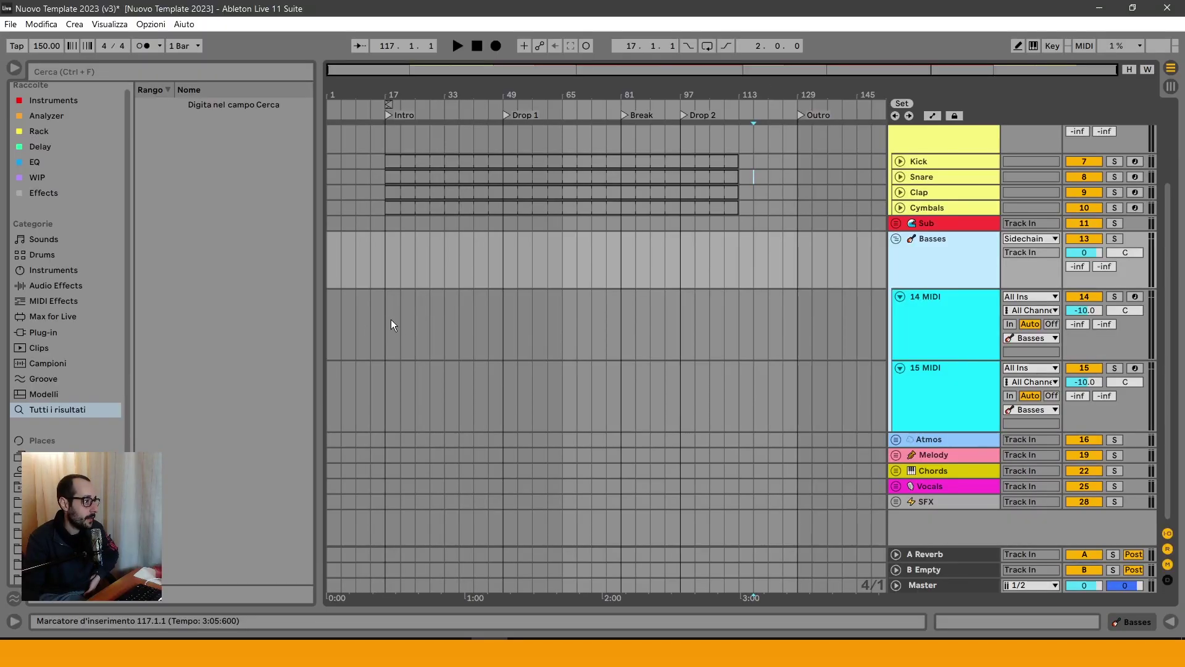
Step: Create empty four-bar MIDI clips at bar 17 in the Basses and Atmos groups and move the clips to bar 49 under Drop 1
mouse_move(391, 320)
mouse_down()
mouse_move(457, 313)
mouse_move(387, 306)
mouse_move(401, 309)
mouse_up()
key(ctrl+shift+m)
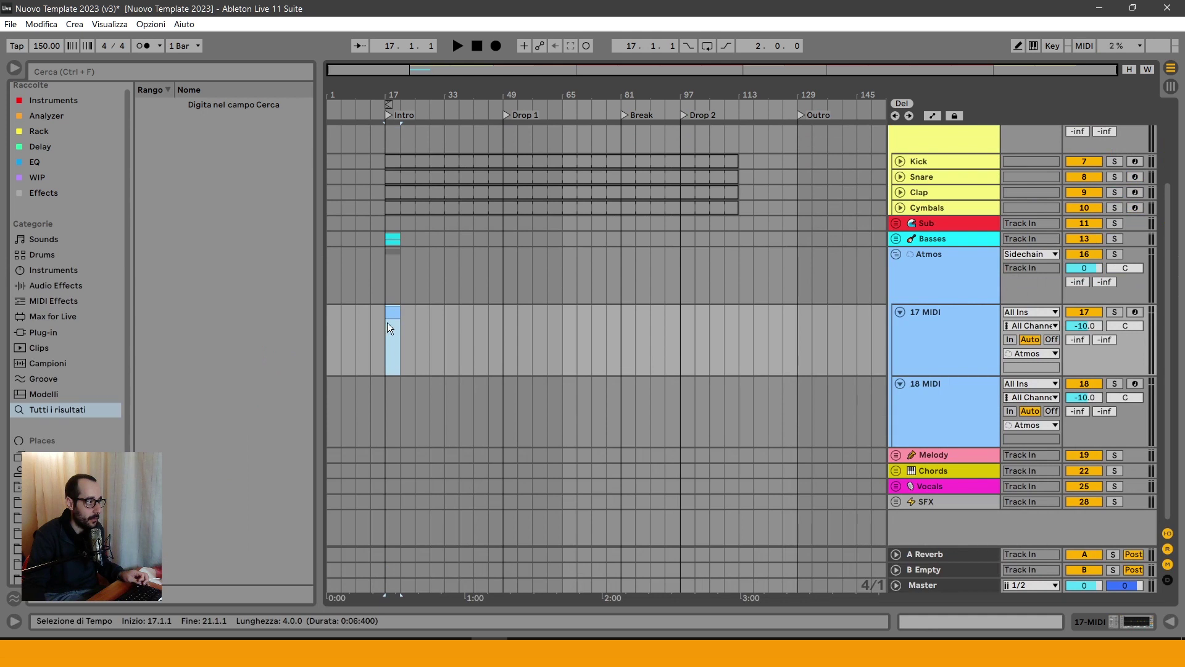
drag(390, 328, 397, 415)
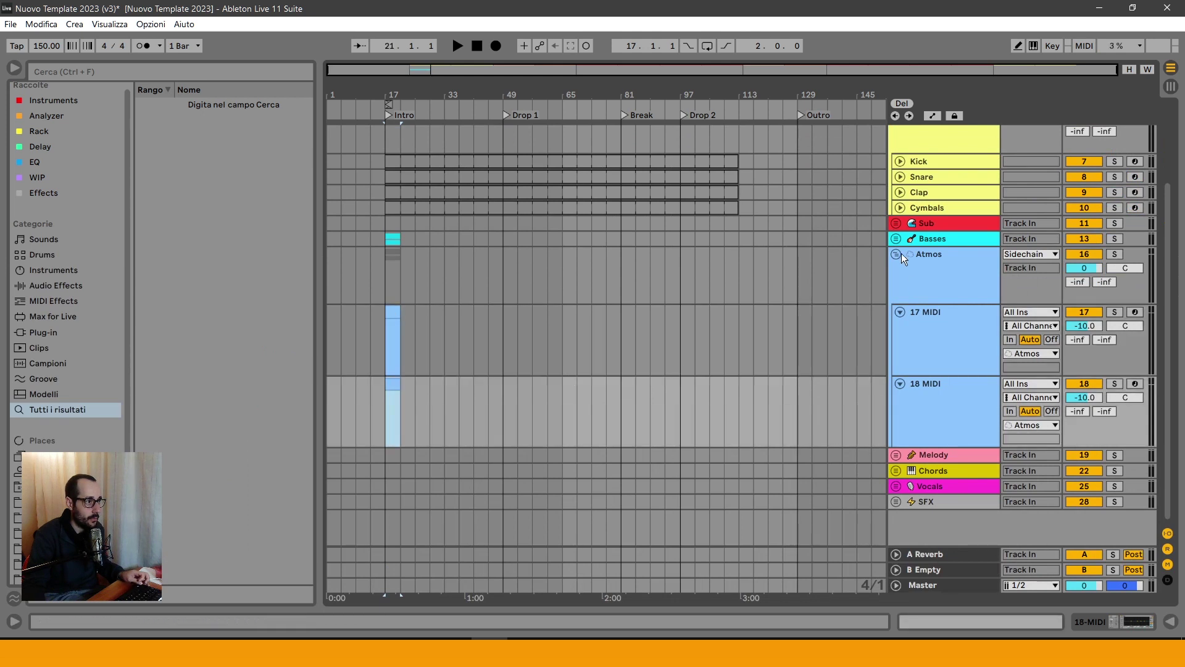
click(896, 256)
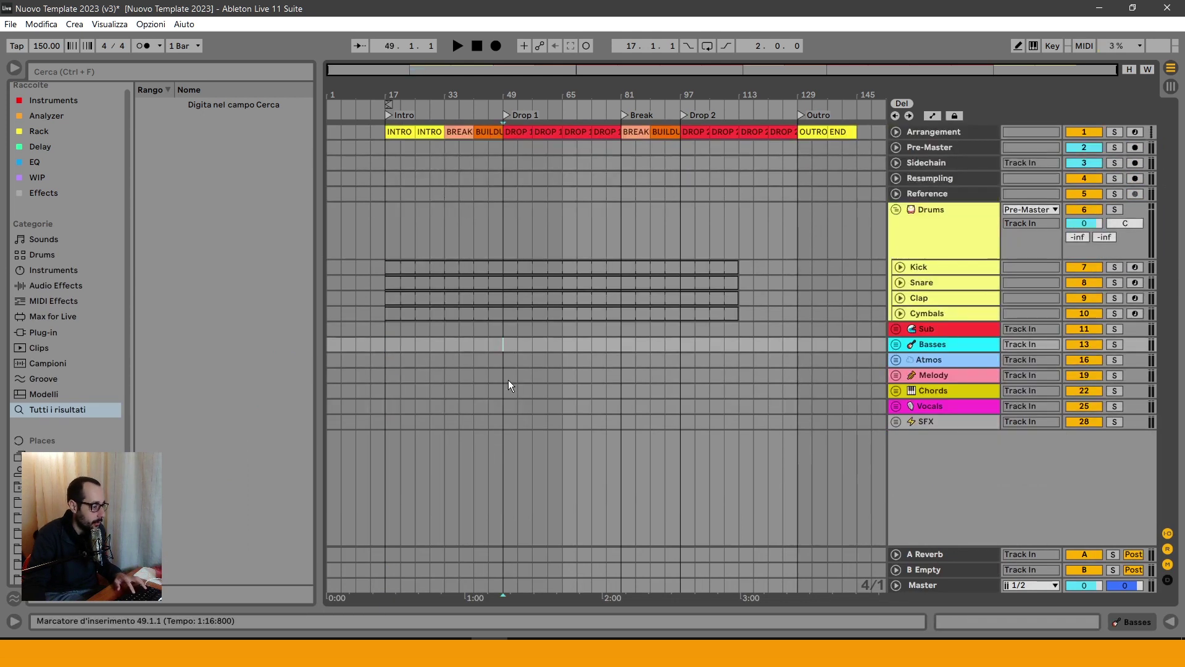
key(ctrl+v)
Step: Add a matching empty four-bar MIDI clip on the SUB track at bar 49 and fold the Drums group
click(511, 333)
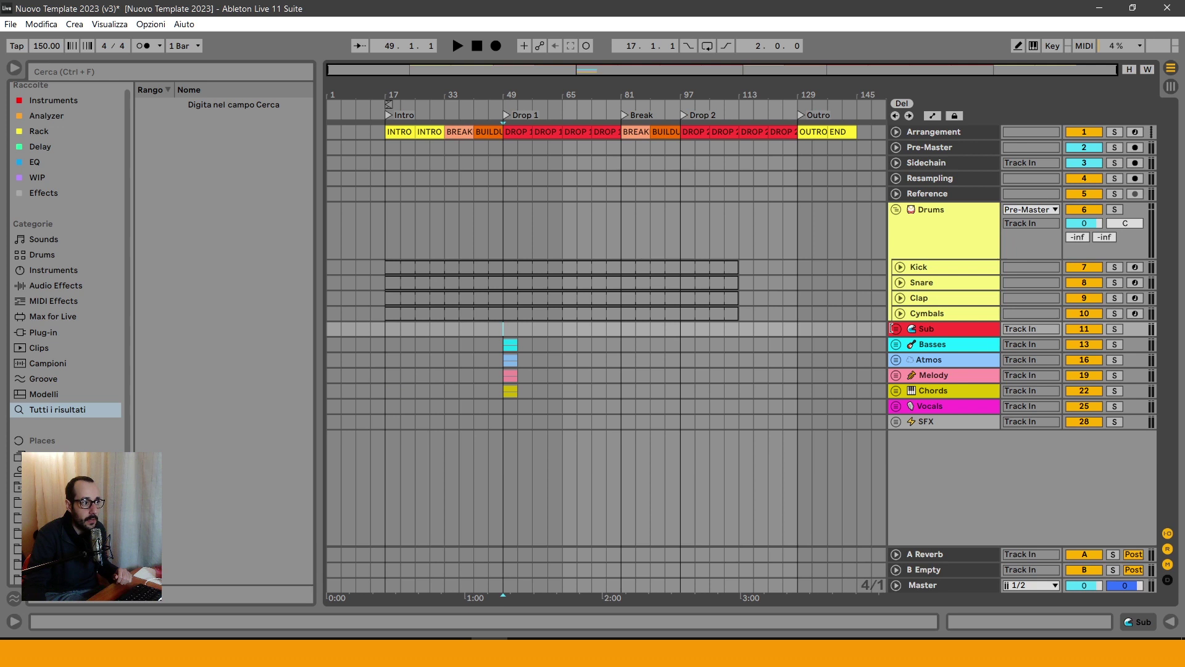
click(896, 329)
drag(510, 358, 526, 367)
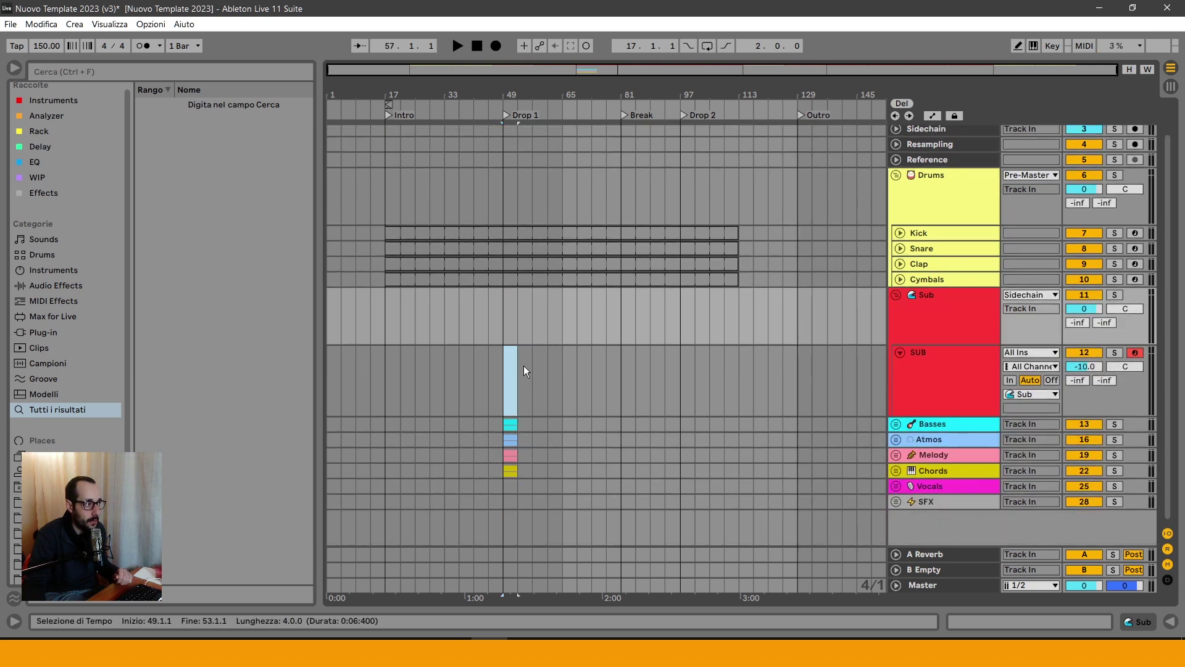
key(ctrl+shift+m)
click(897, 296)
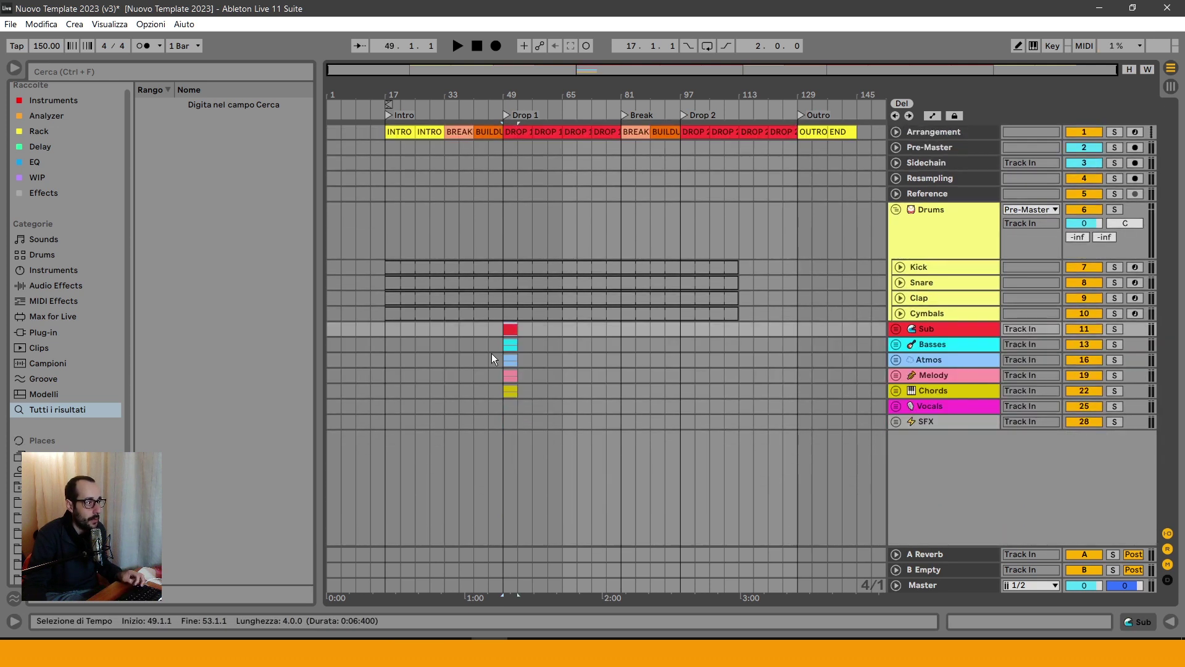
click(516, 392)
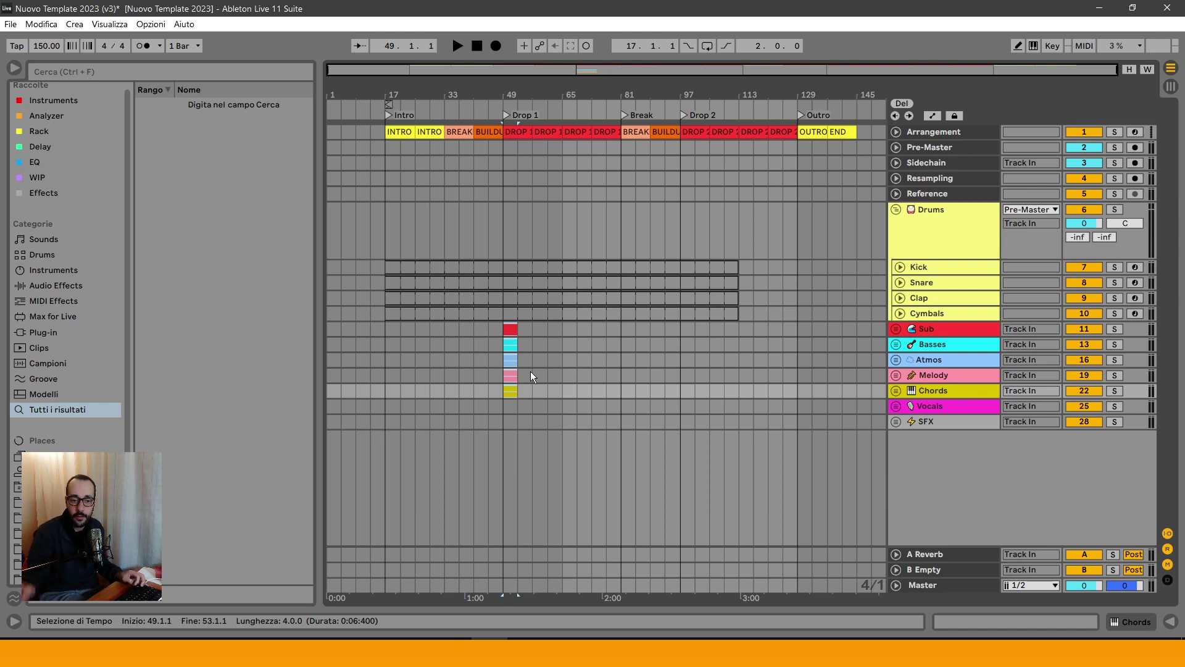
click(945, 207)
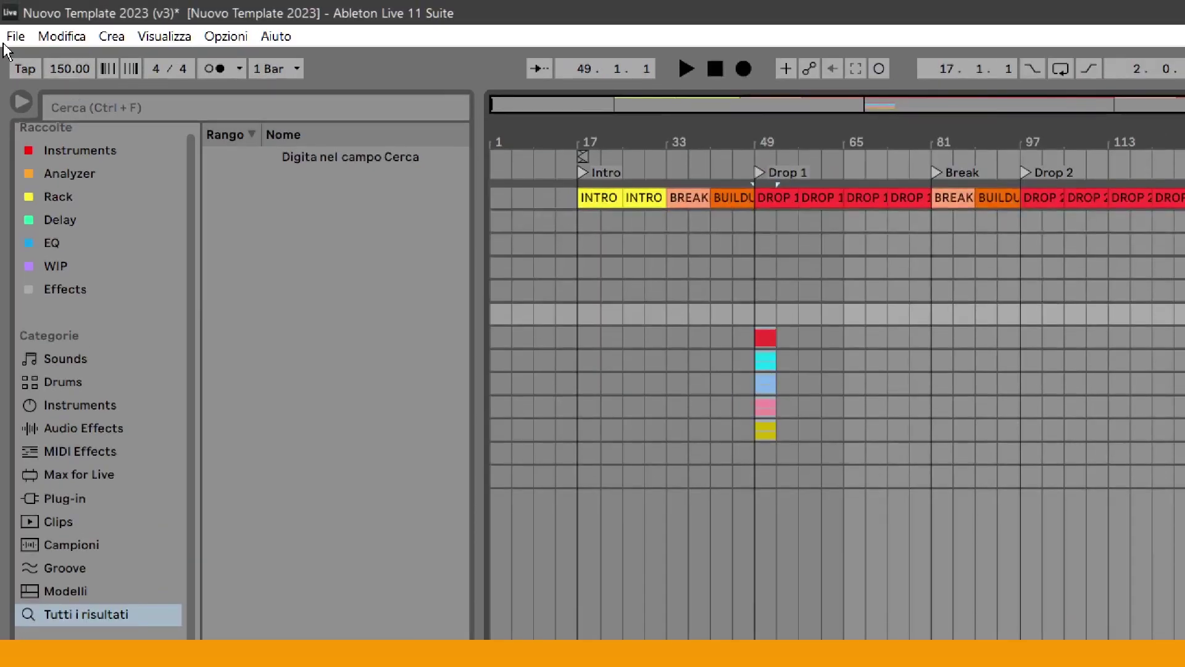
Step: Save the Live Set as a template named Elevenstep Template 2023
click(15, 36)
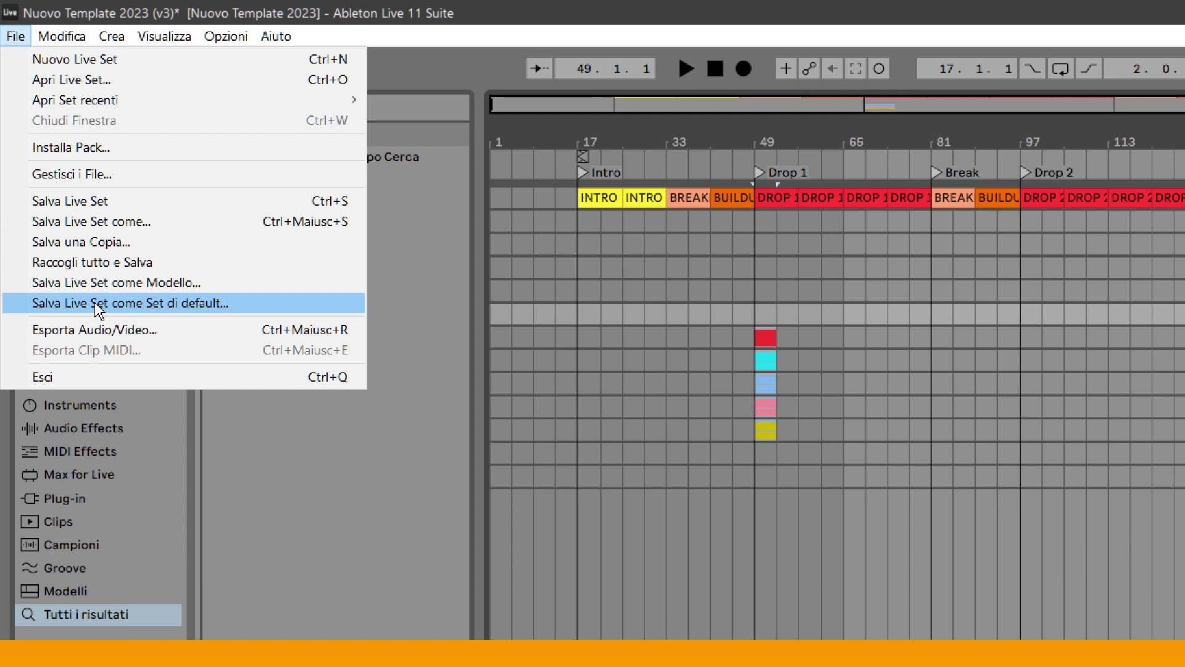
click(93, 222)
text(Elevenstep )
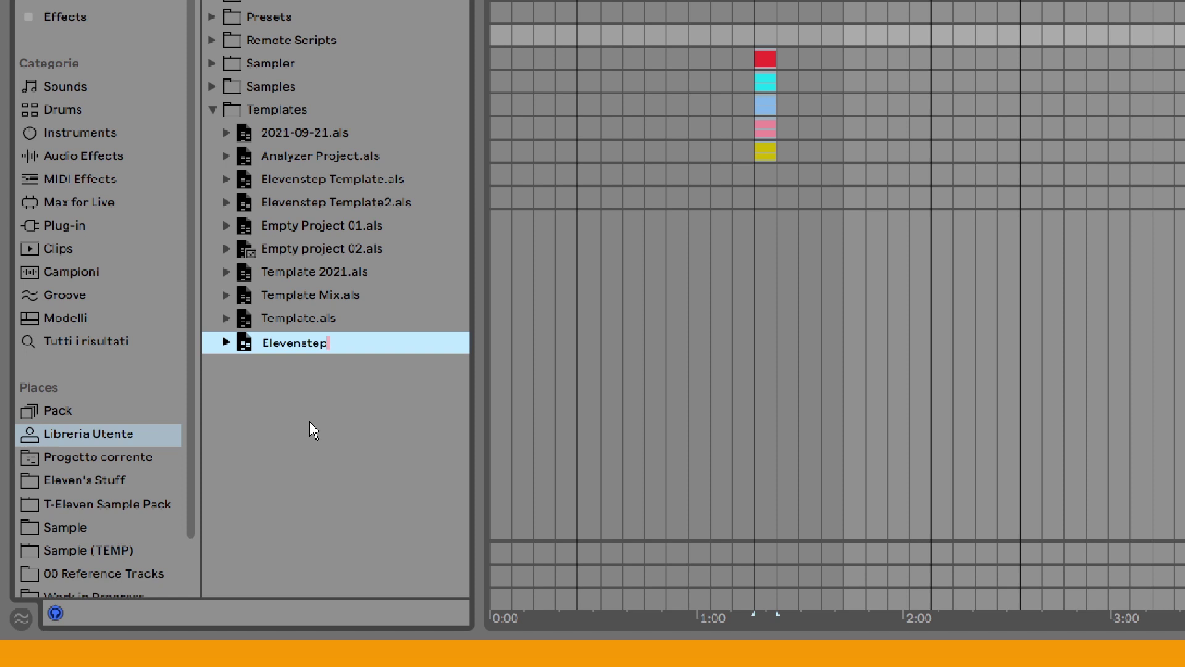
text(Template 2023)
key(Return)
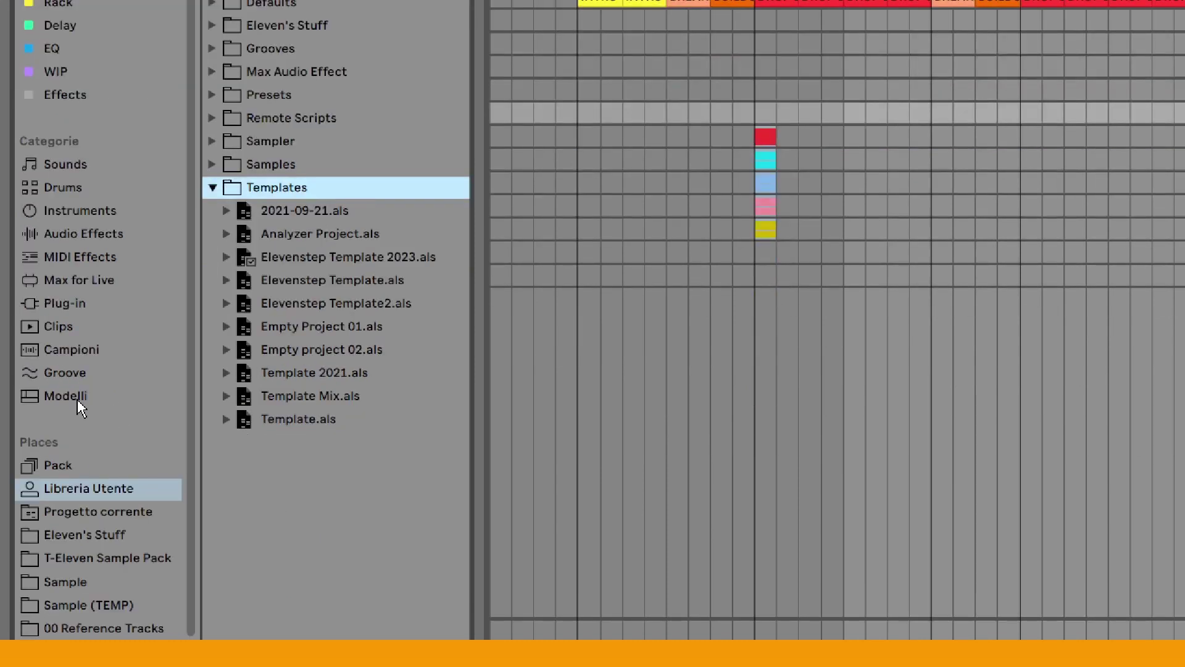
Step: Show the list of available templates in the browser and open Podcast Template.als as an example
click(68, 398)
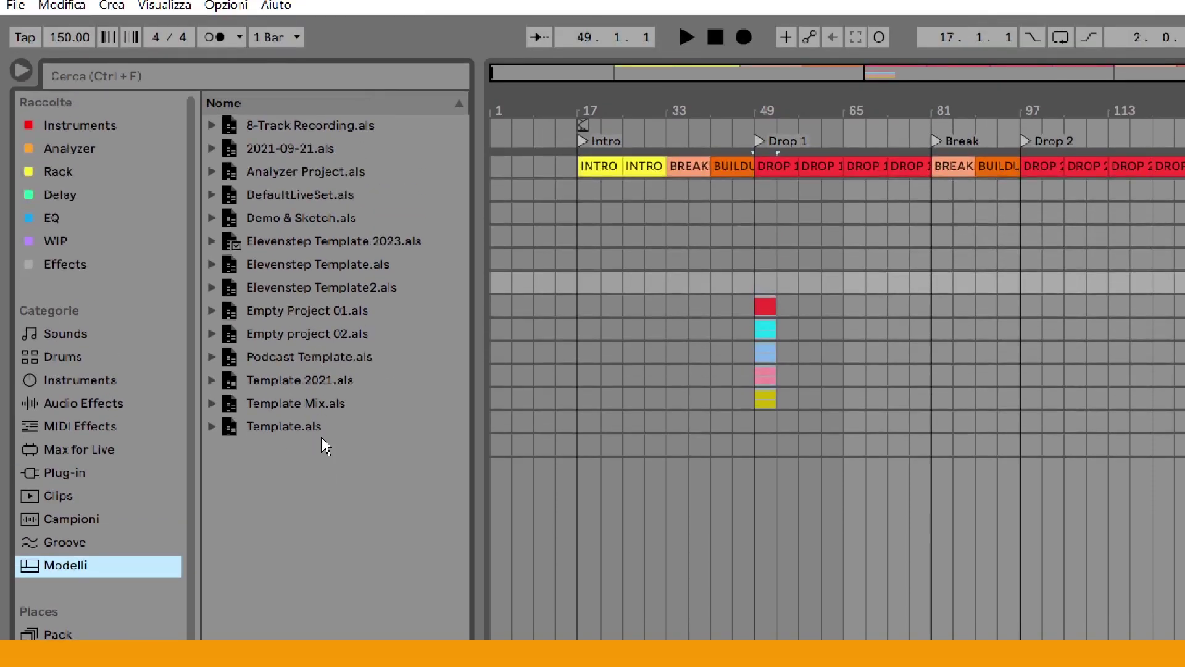
click(321, 439)
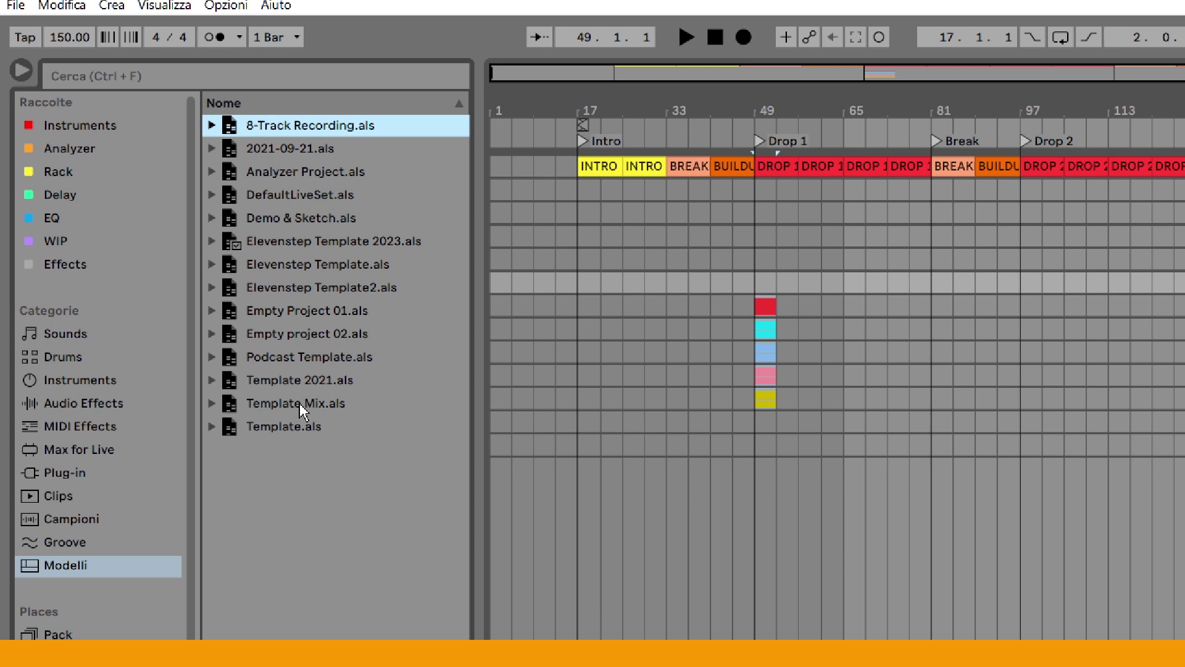
double_click(309, 357)
click(852, 505)
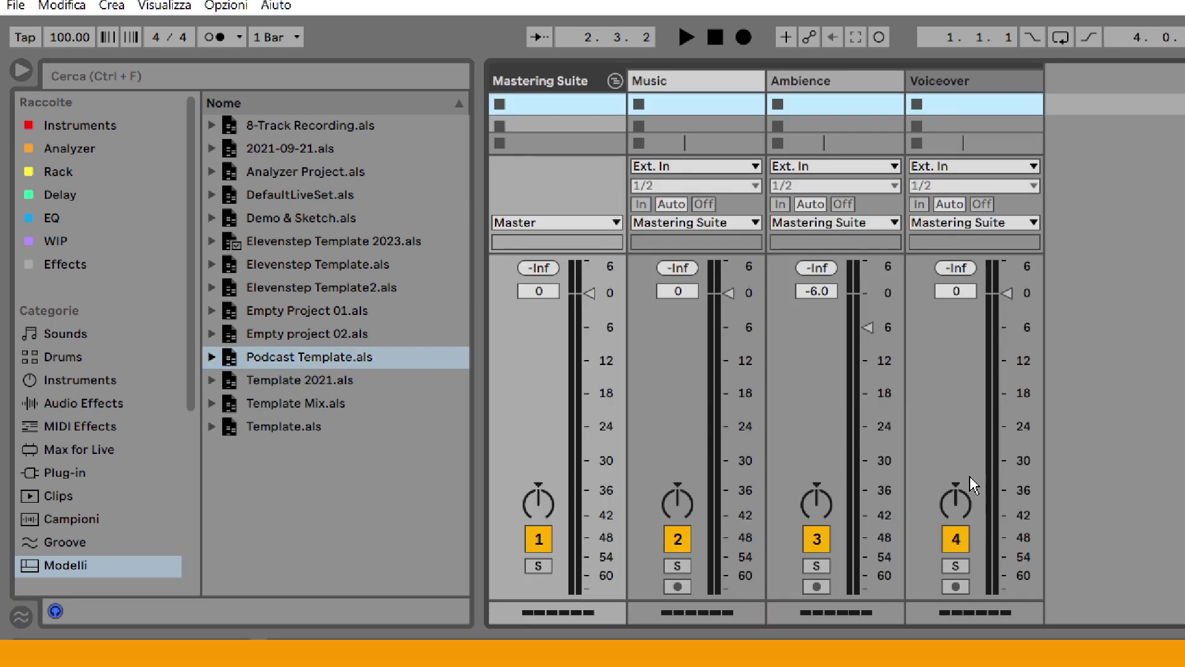
click(804, 284)
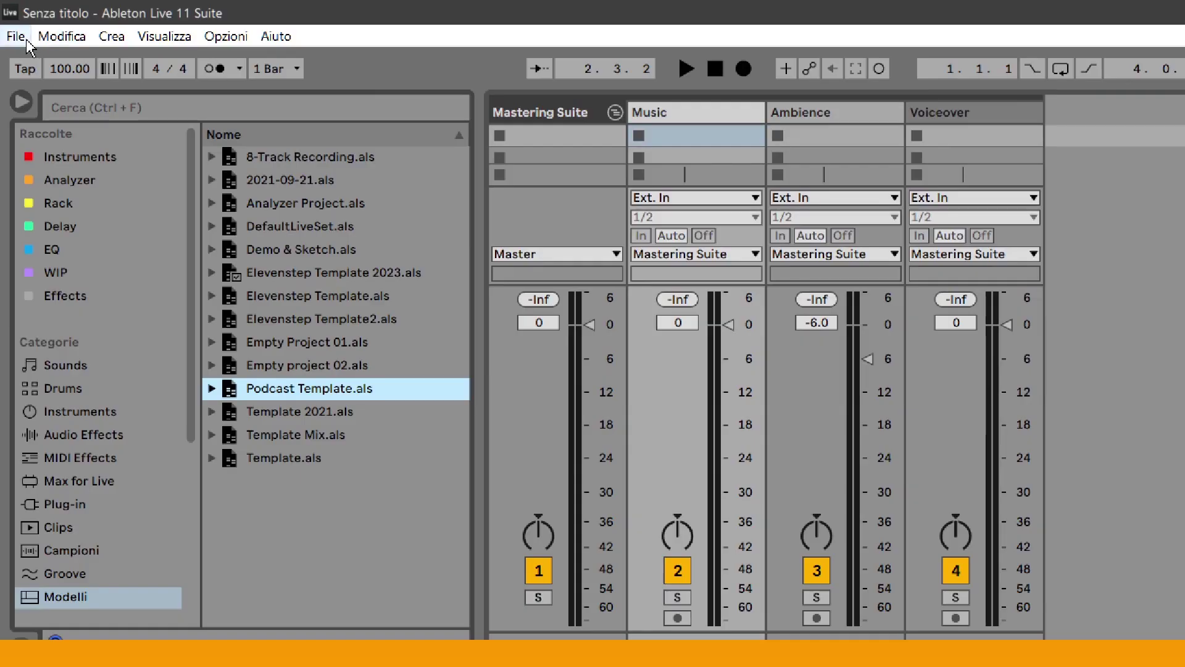
Step: Create a new Live Set in place of the open podcast set
click(11, 25)
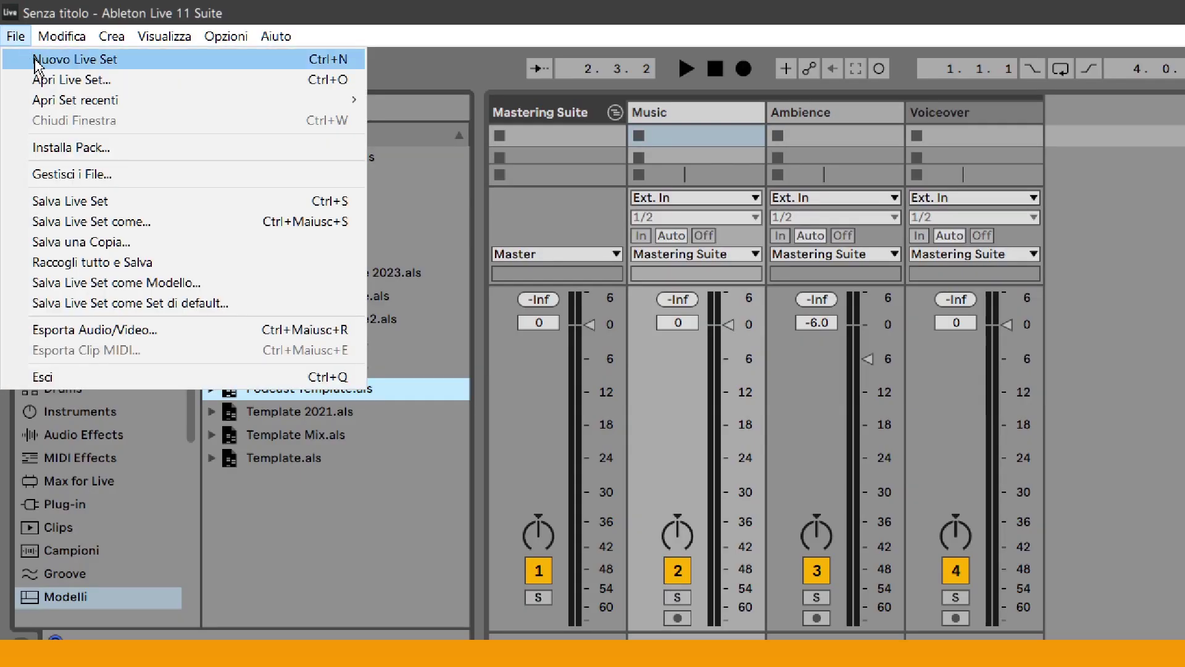
click(39, 60)
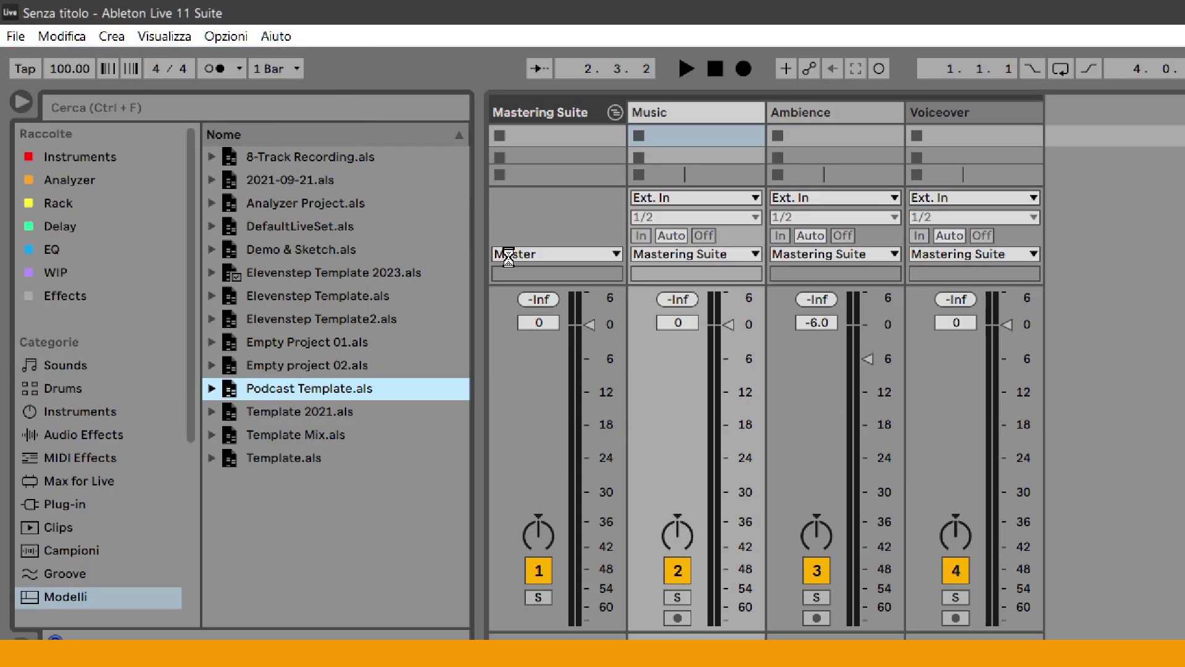